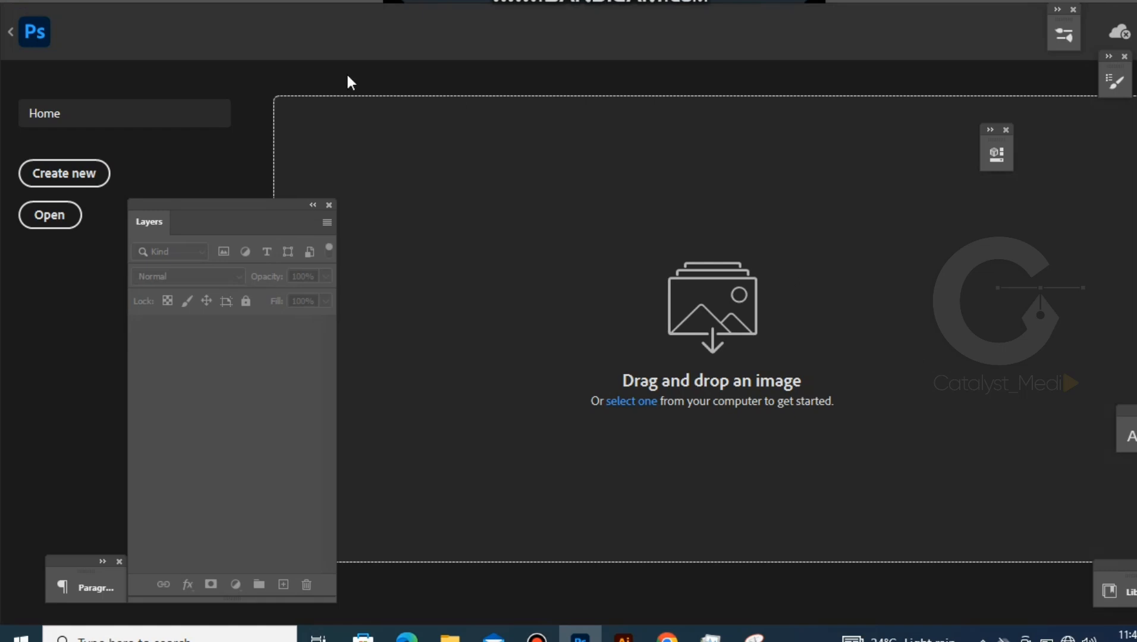
- Reposition the Layers panel and open the New Document dialog
left_click_drag(278, 222, 203, 252)
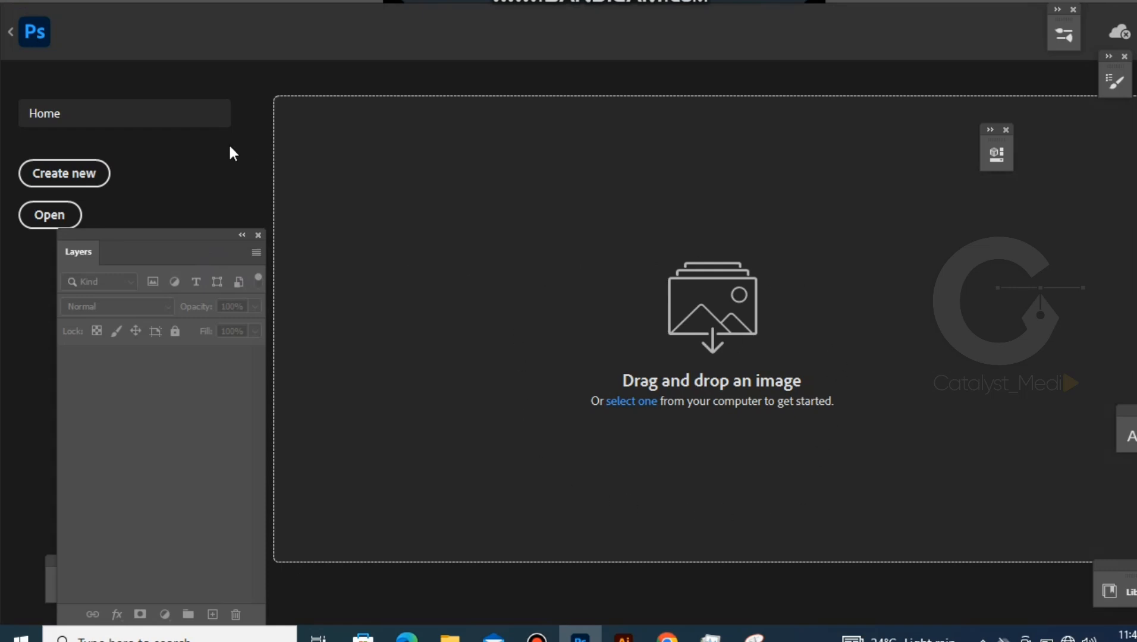
left_click(88, 174)
left_click_drag(284, 2, 334, 101)
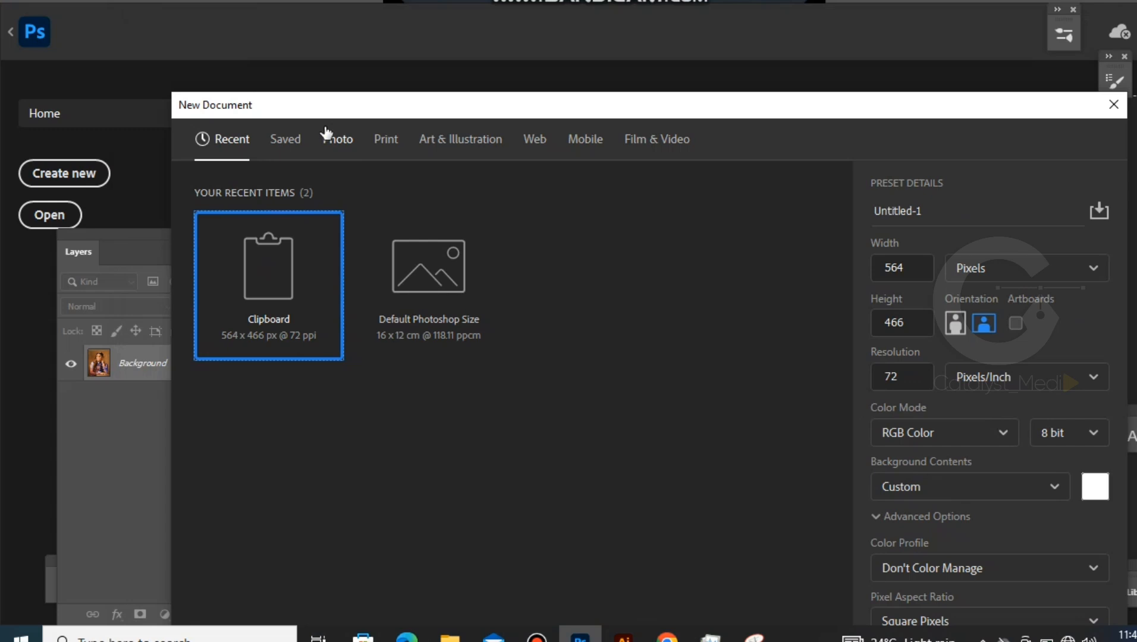
- Review the blank document presets under Saved, Photo, Print, Art & Illustration, Web, and Film & Video
left_click(286, 147)
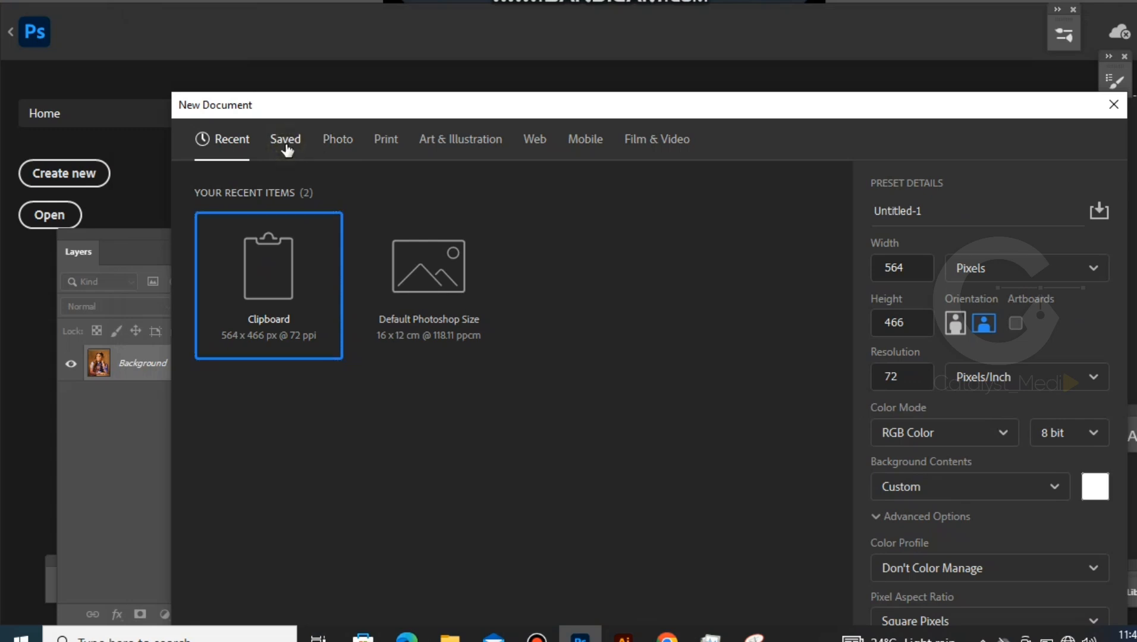
left_click(336, 142)
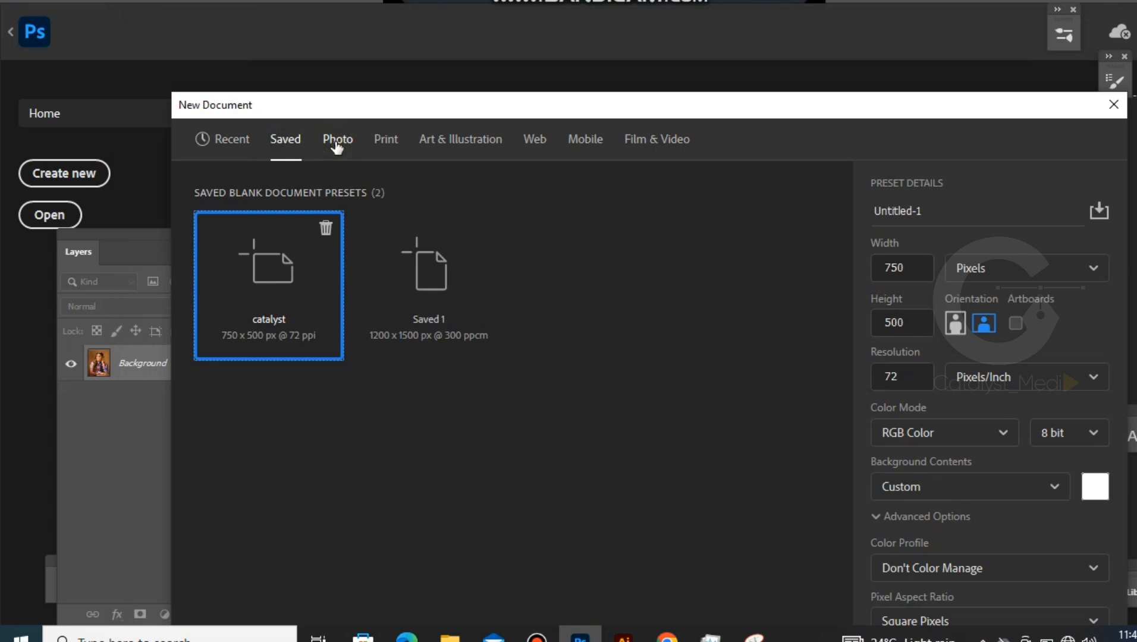
scroll(651, 453, "down", 1)
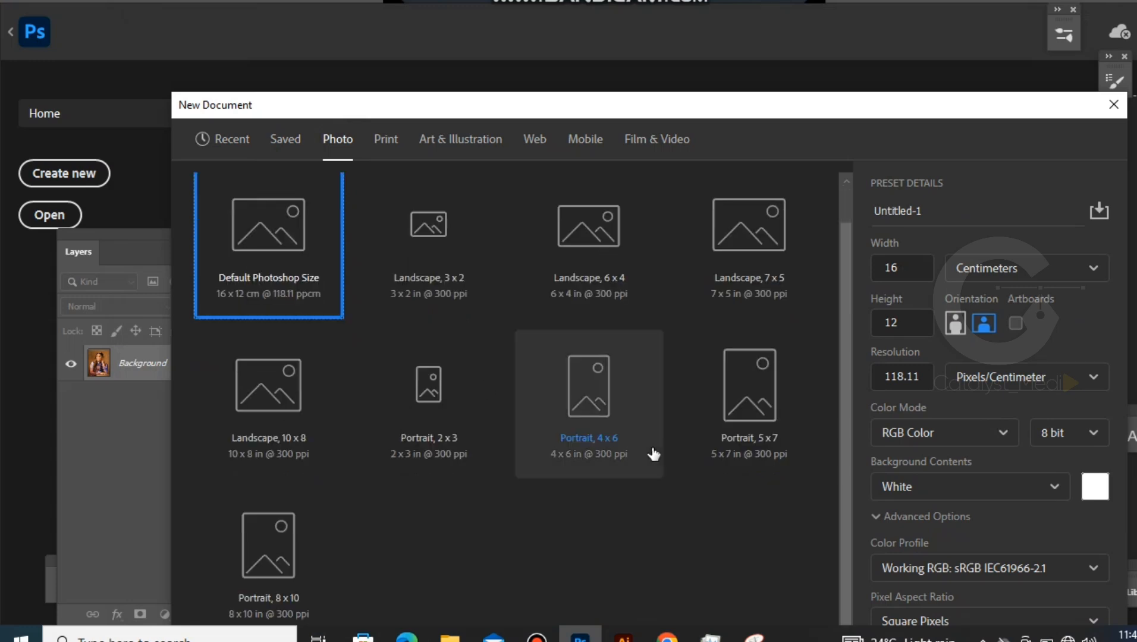
scroll(652, 455, "up", 1)
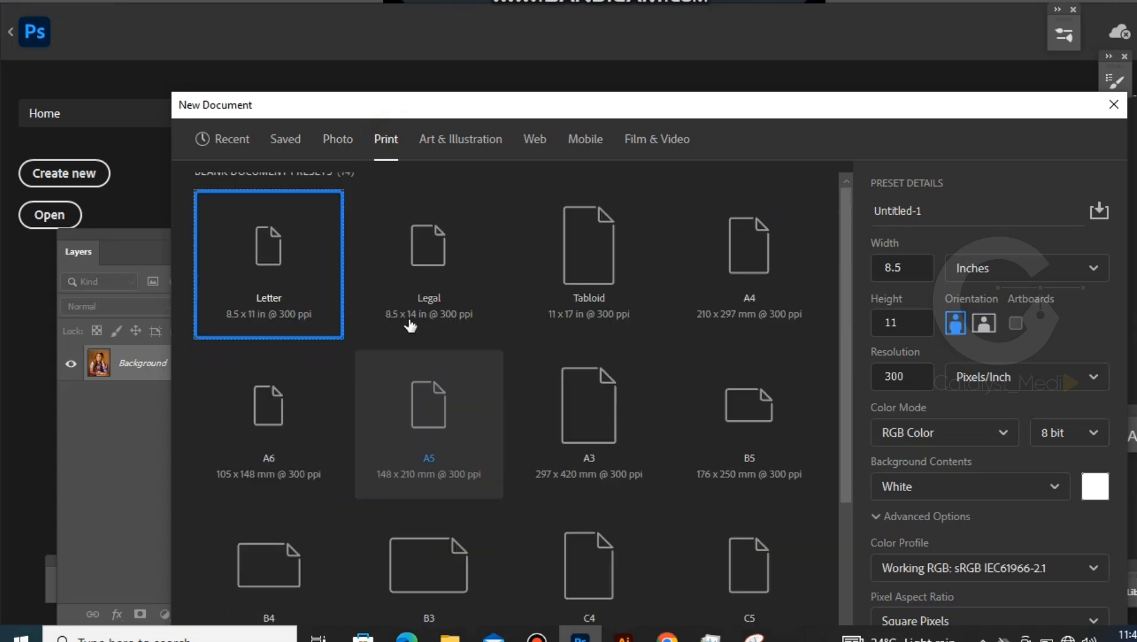
left_click(441, 141)
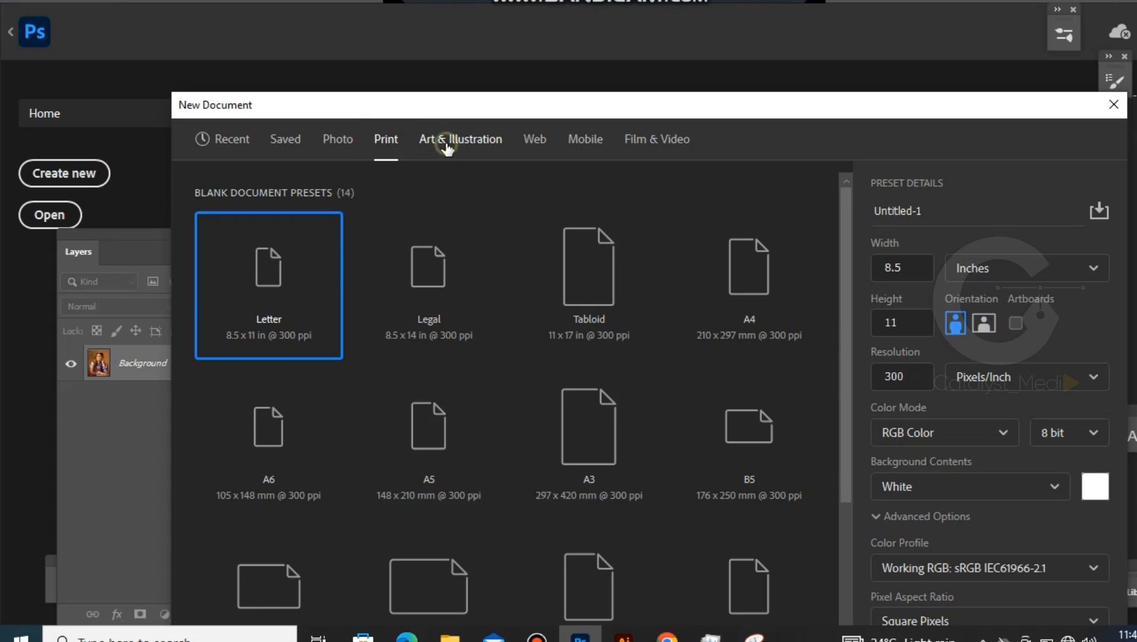
left_click(535, 149)
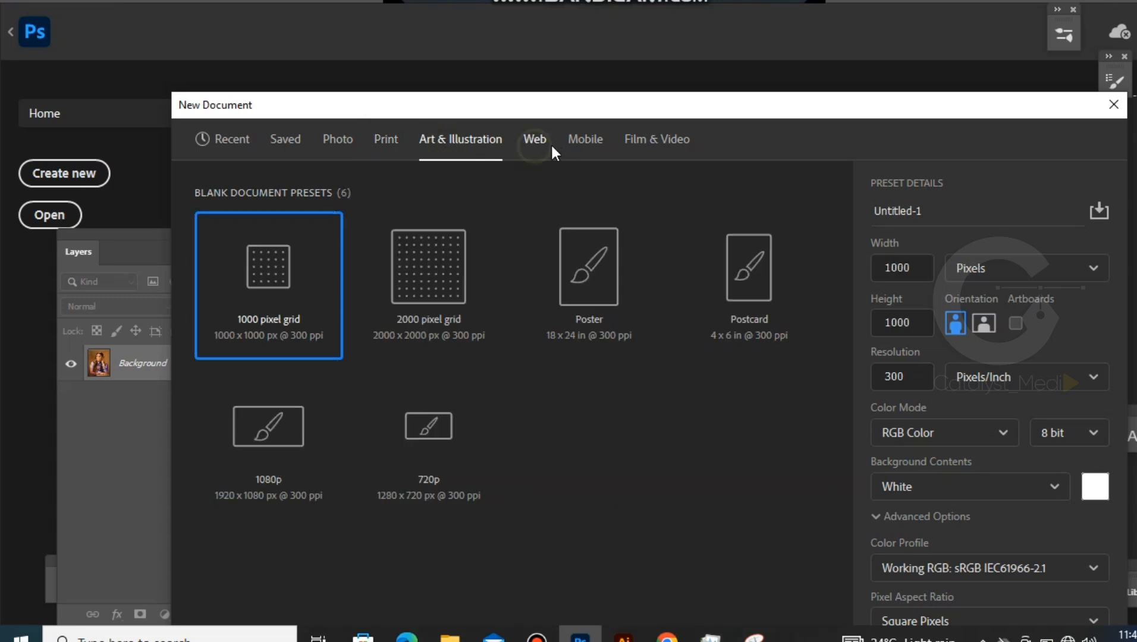
left_click(653, 146)
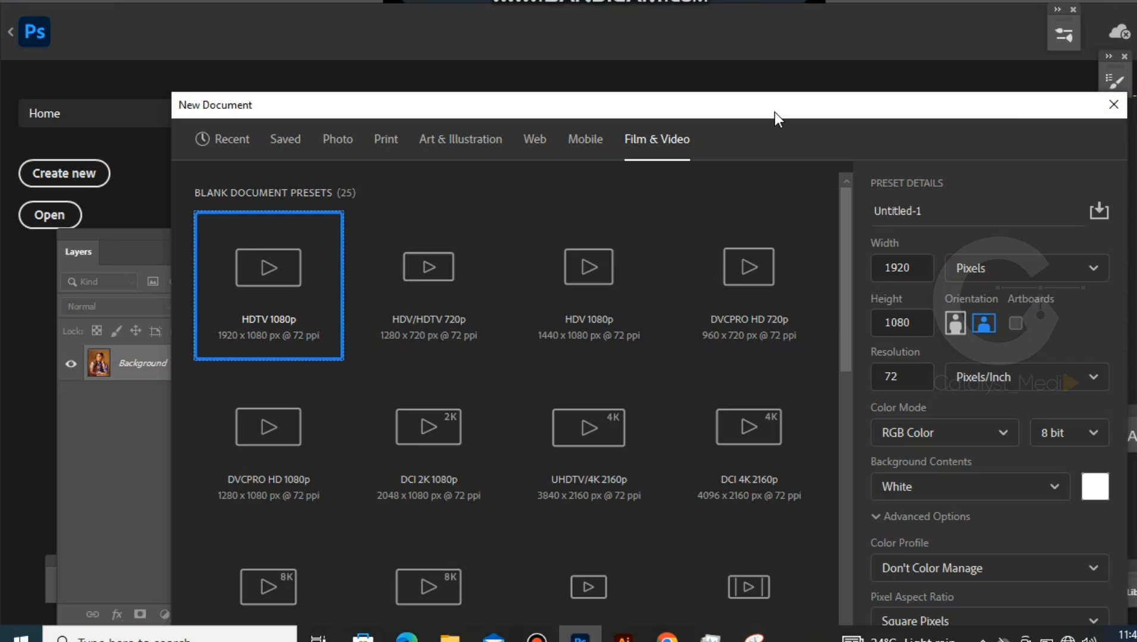
- Examine the Recent preset's width, height, resolution and measurement units, and close the New Document dialog without creating a document
left_click_drag(775, 112, 726, 16)
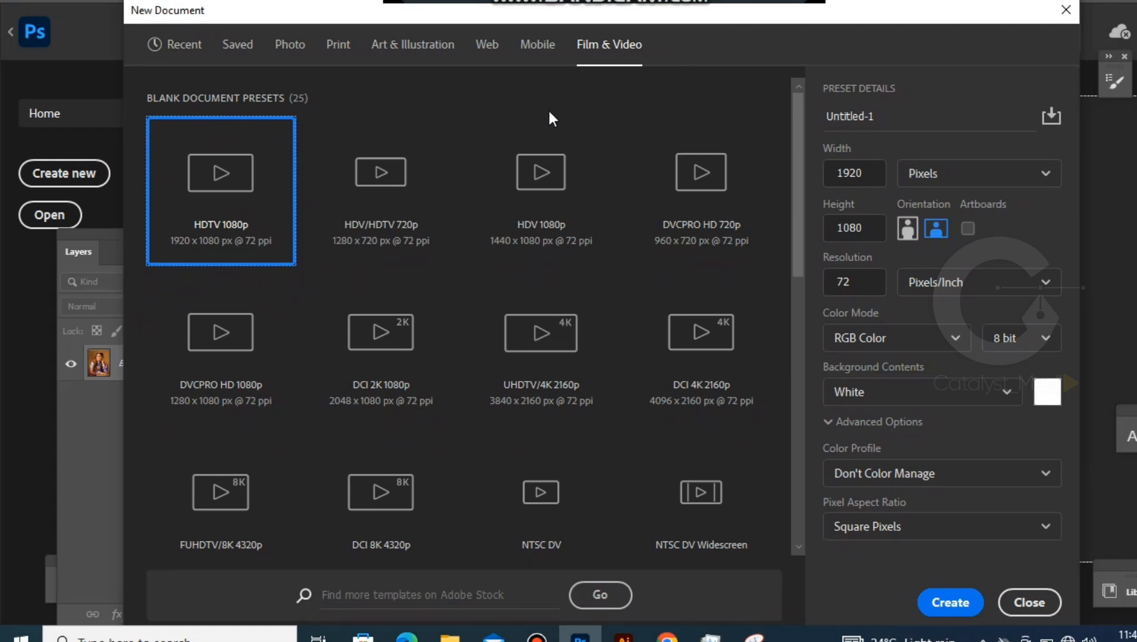
left_click(165, 45)
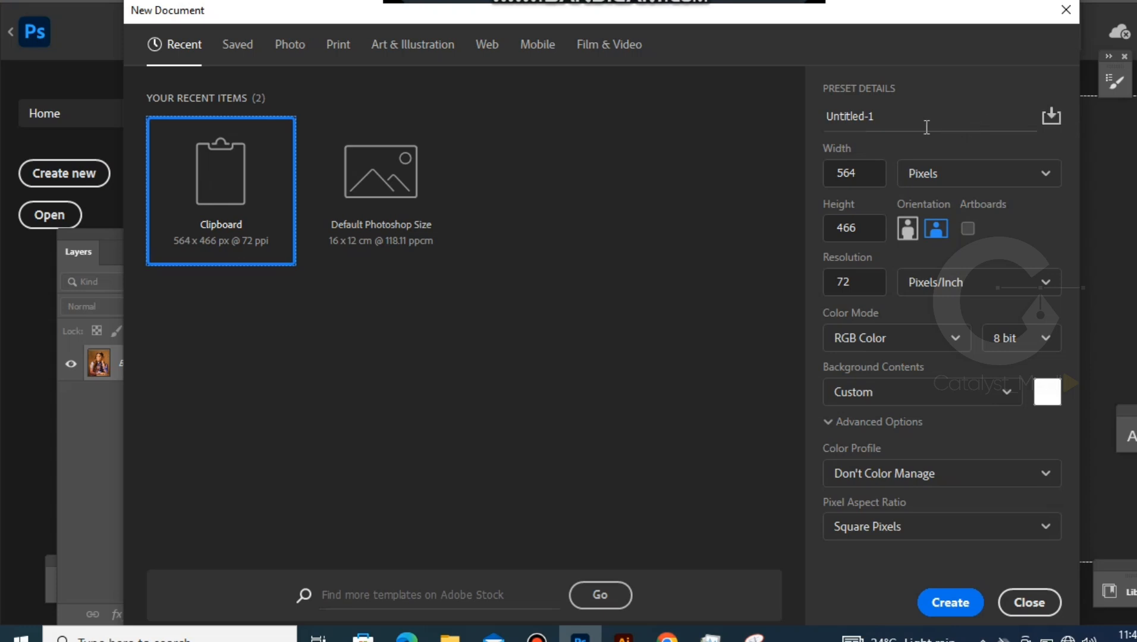
left_click(866, 174)
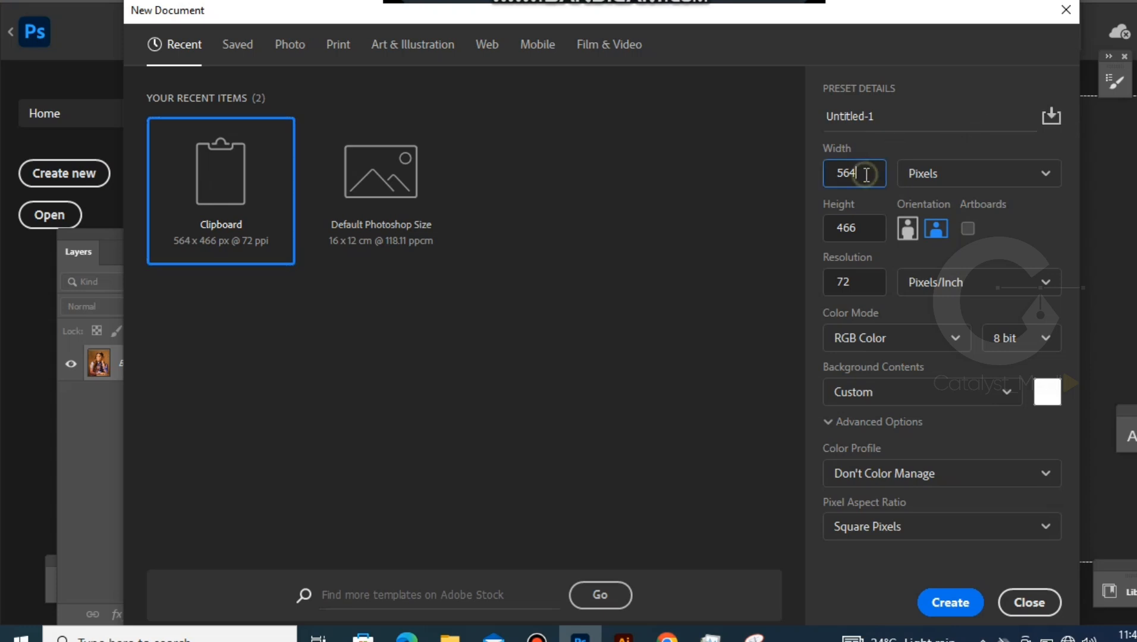
left_click_drag(867, 175, 826, 177)
left_click_drag(865, 227, 811, 229)
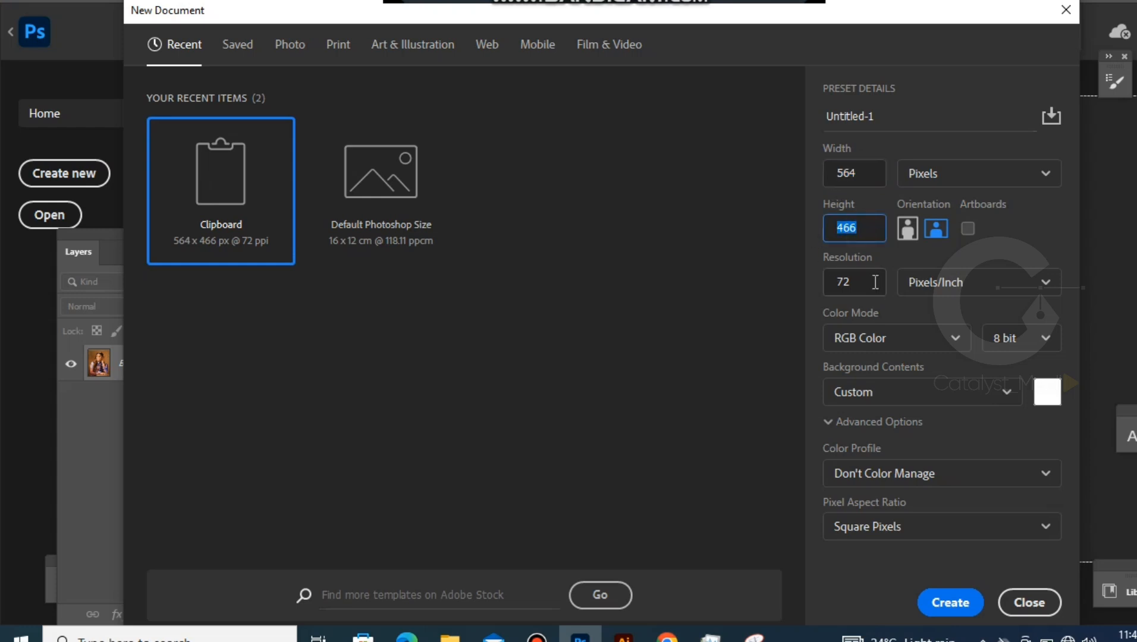
left_click_drag(875, 282, 803, 292)
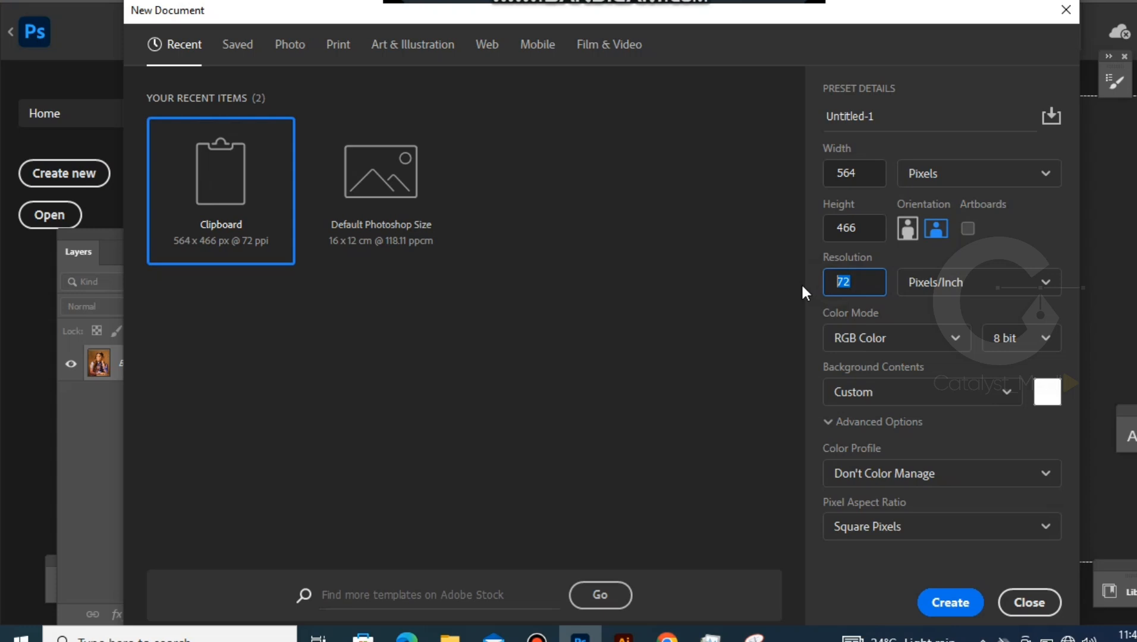
left_click(1023, 190)
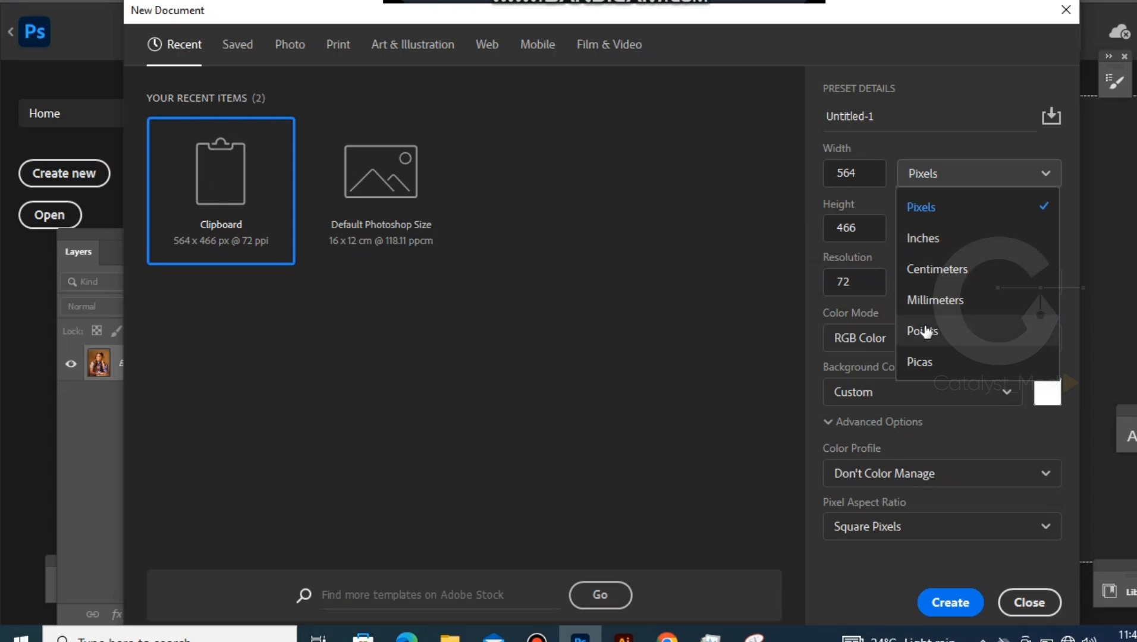
left_click(727, 336)
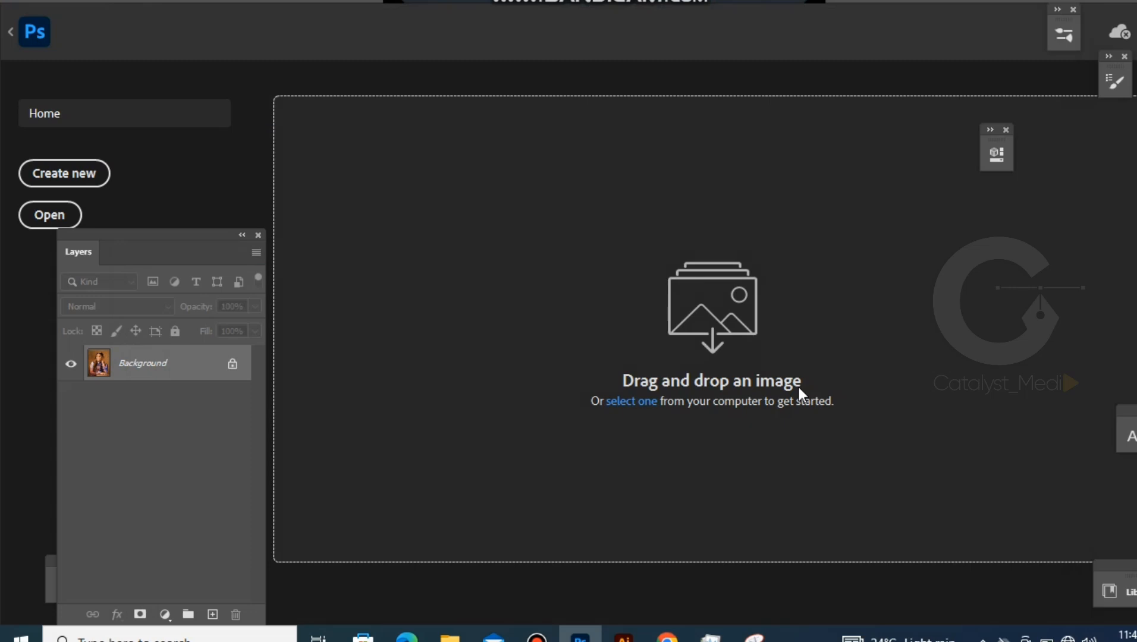
- Return from the Home screen to the open documents and move the Layers panel higher in the workspace
left_click(11, 32)
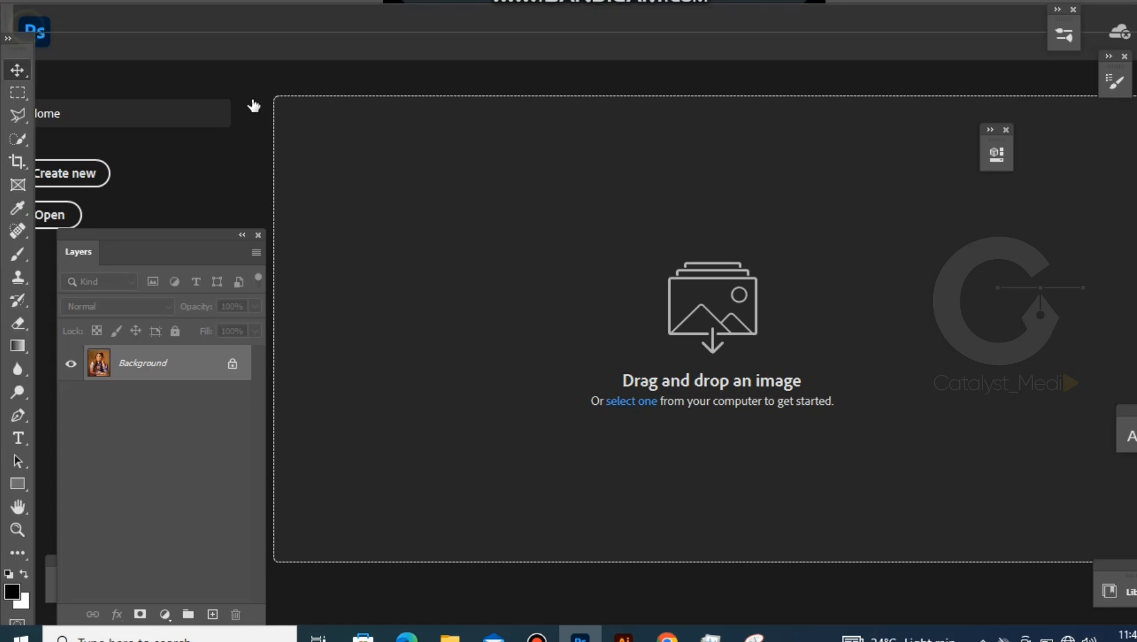
left_click_drag(123, 254, 129, 140)
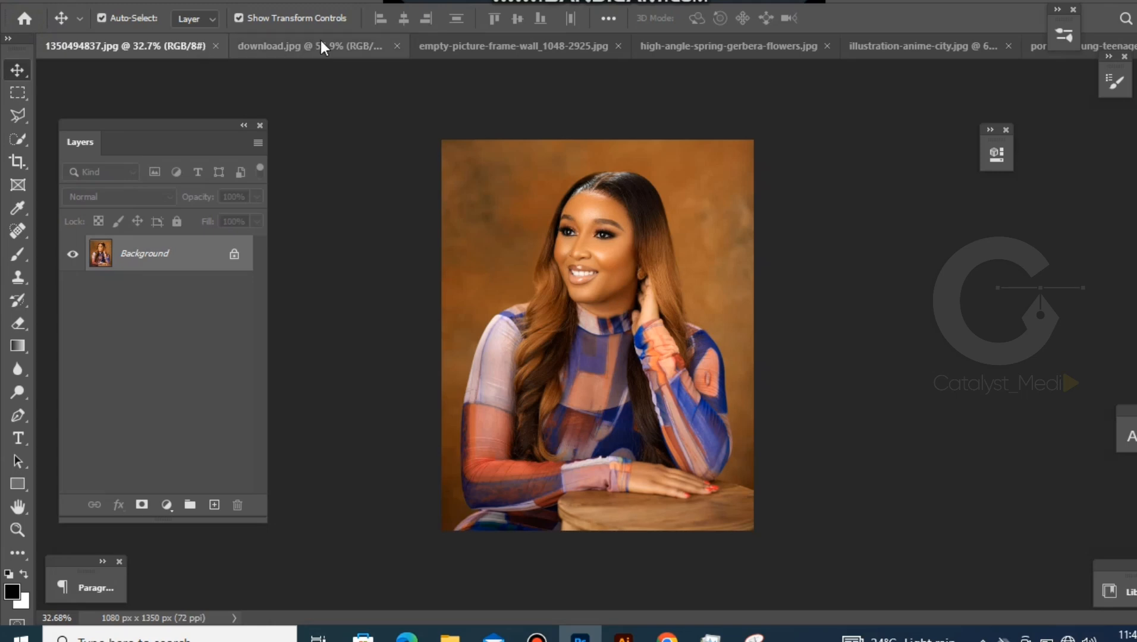
- Switch the workspace to Essentials (Default)
left_click(337, 1)
mouse_move(465, 27)
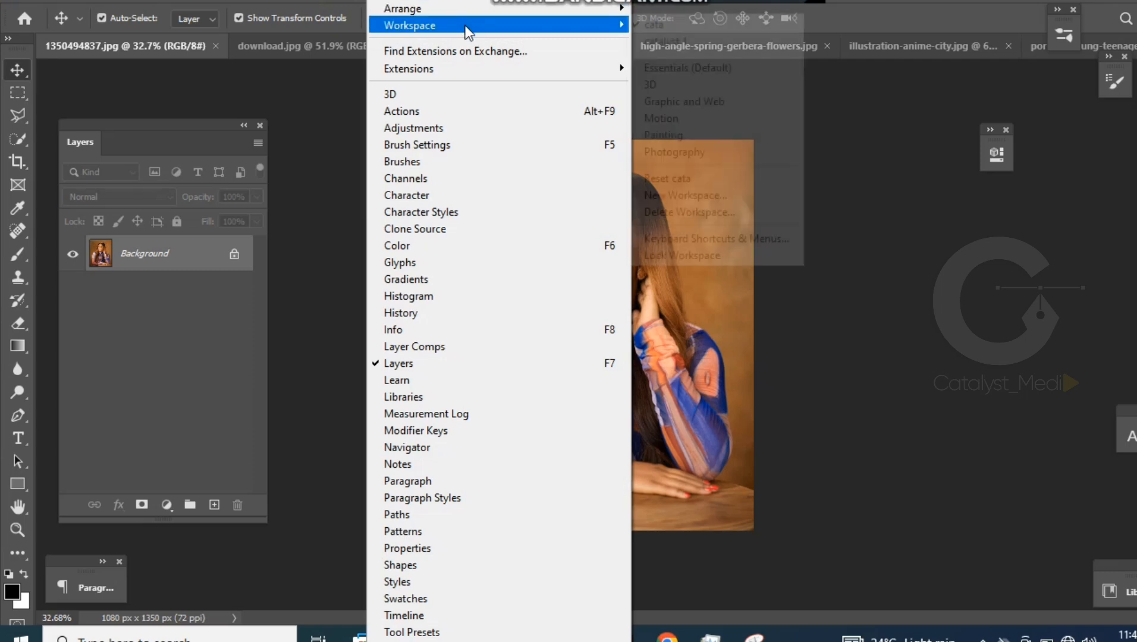
left_click(702, 67)
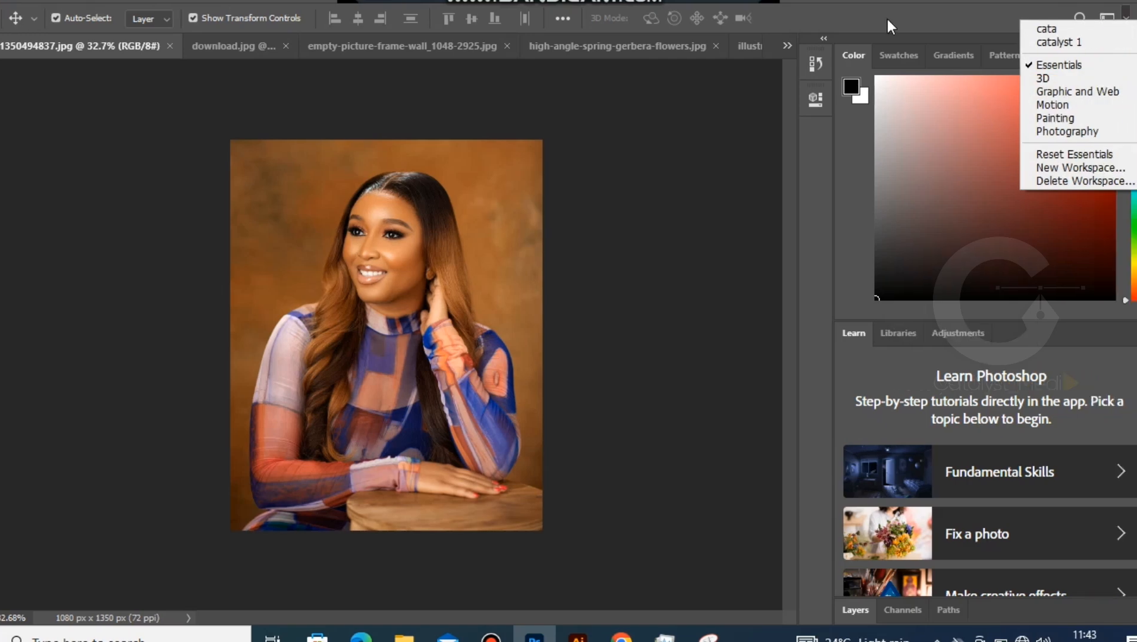
- View the available workspaces and the New Workspace capture options, and cancel without saving a workspace
left_click(965, 21)
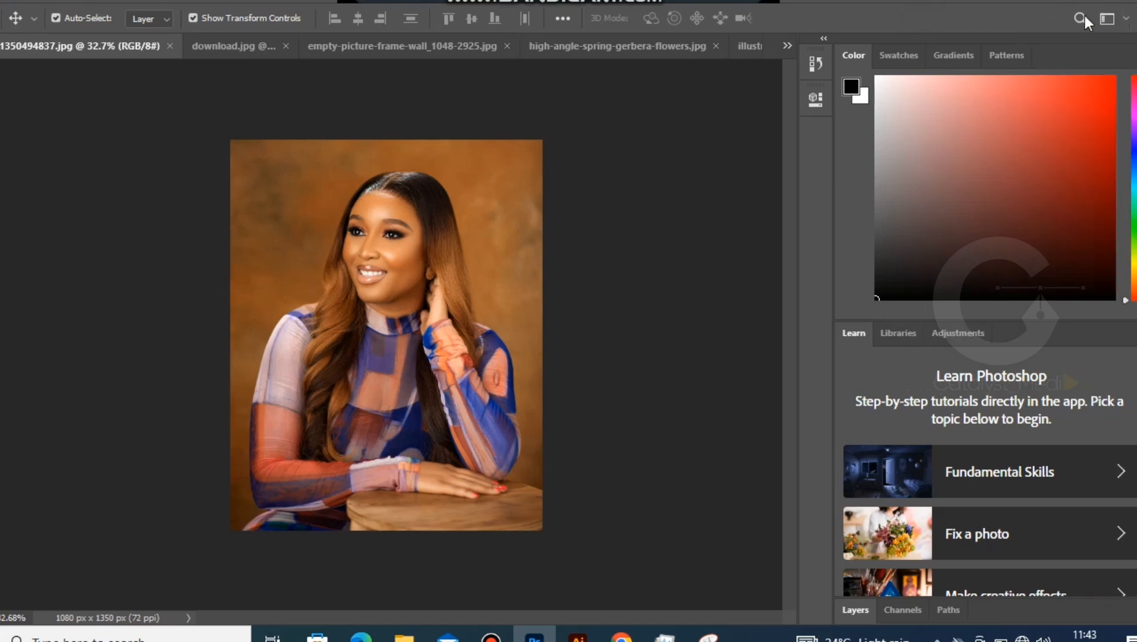
left_click(1125, 23)
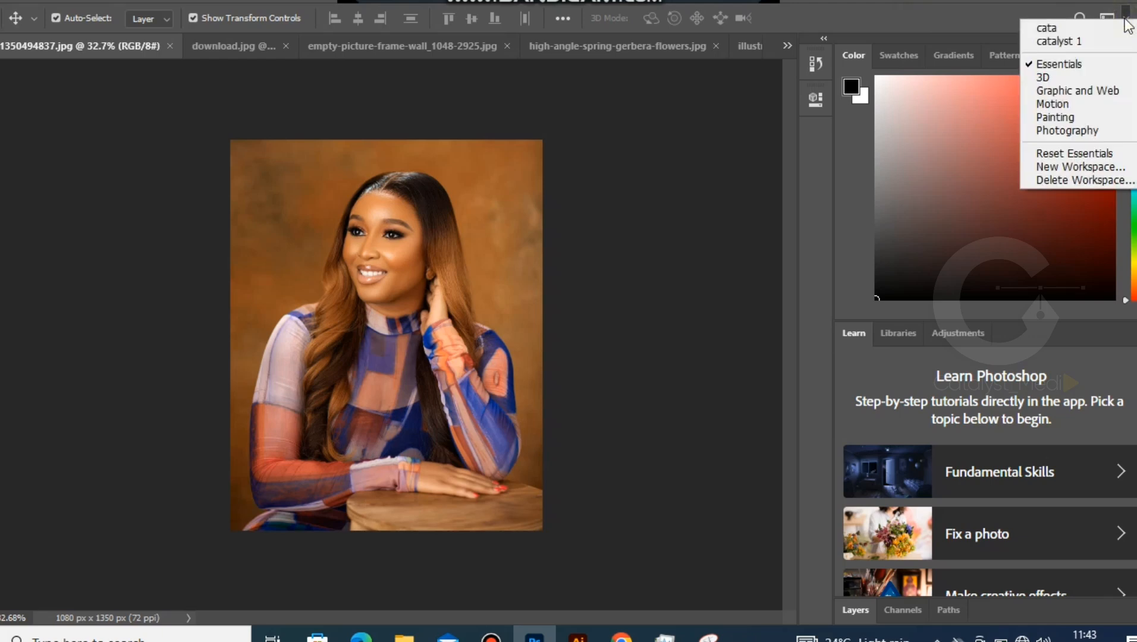
left_click(1097, 169)
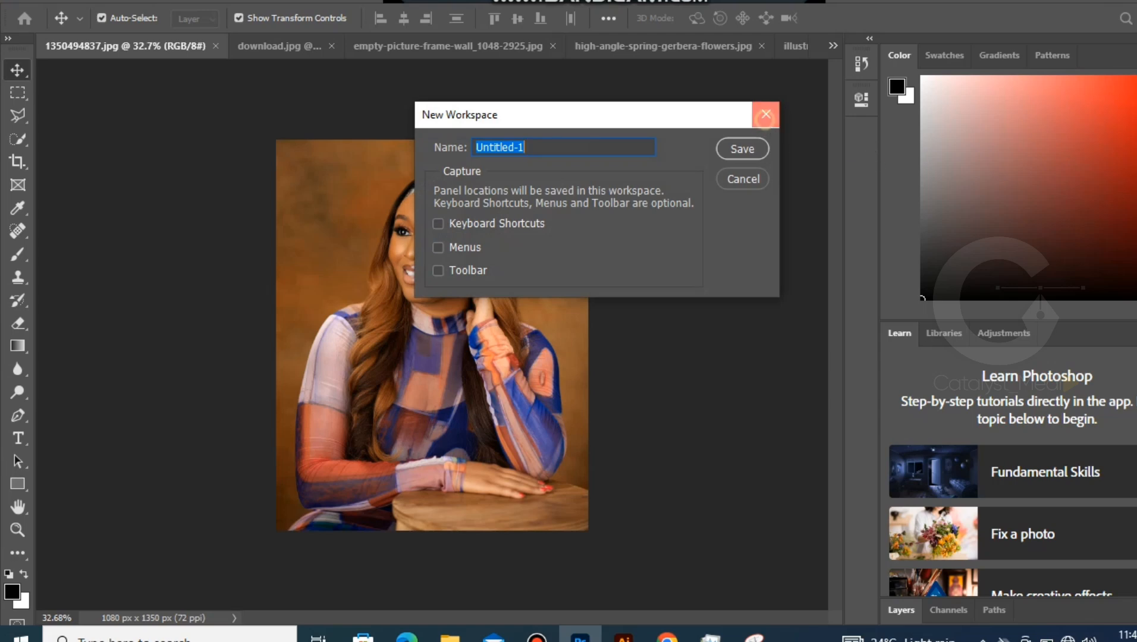
left_click(765, 114)
- Switch back to the custom workspace named cata
left_click(1133, 18)
left_click(1100, 30)
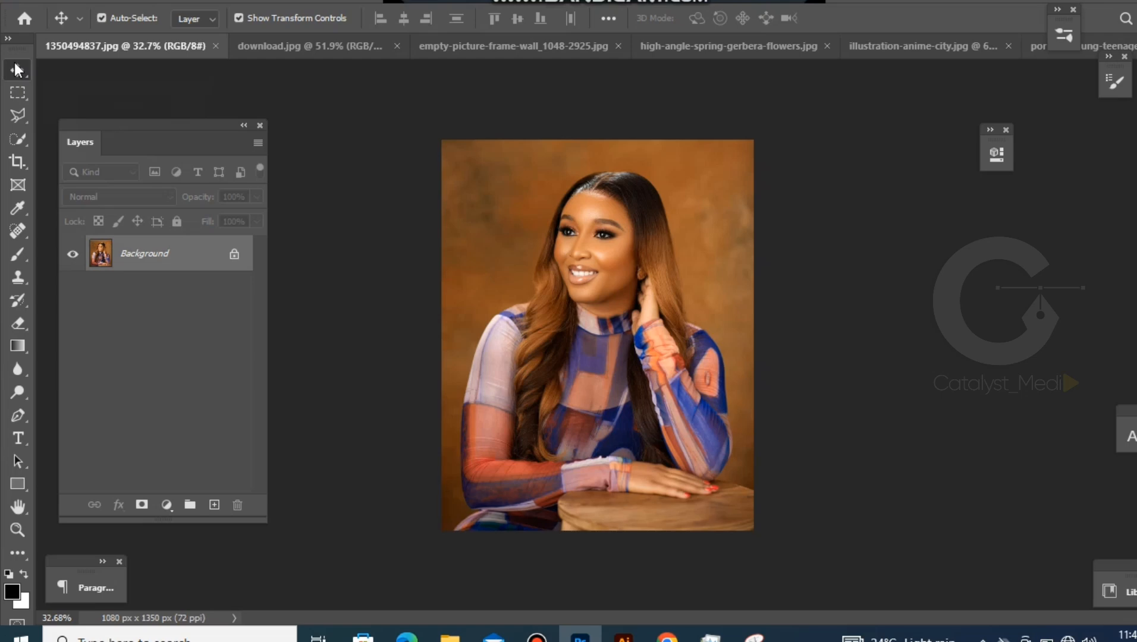
- Unlock the portrait's Background layer and use the Move tool to shift it partly off the canvas and back into alignment
right_click(26, 74)
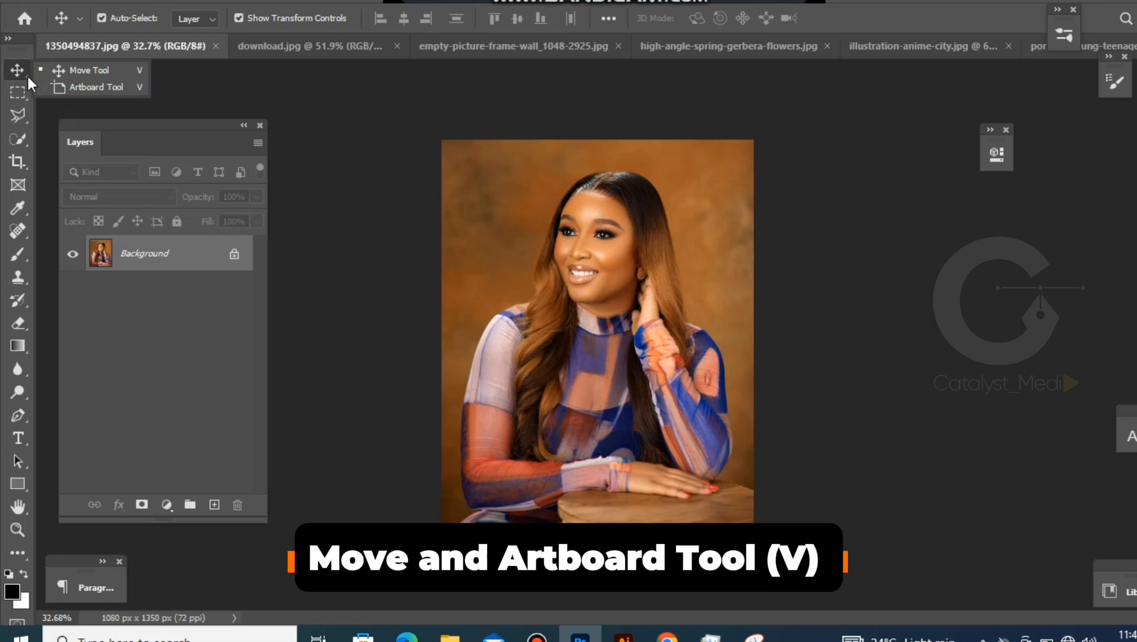
left_click(124, 76)
scroll(642, 312, "down", 5)
scroll(654, 336, "up", 4)
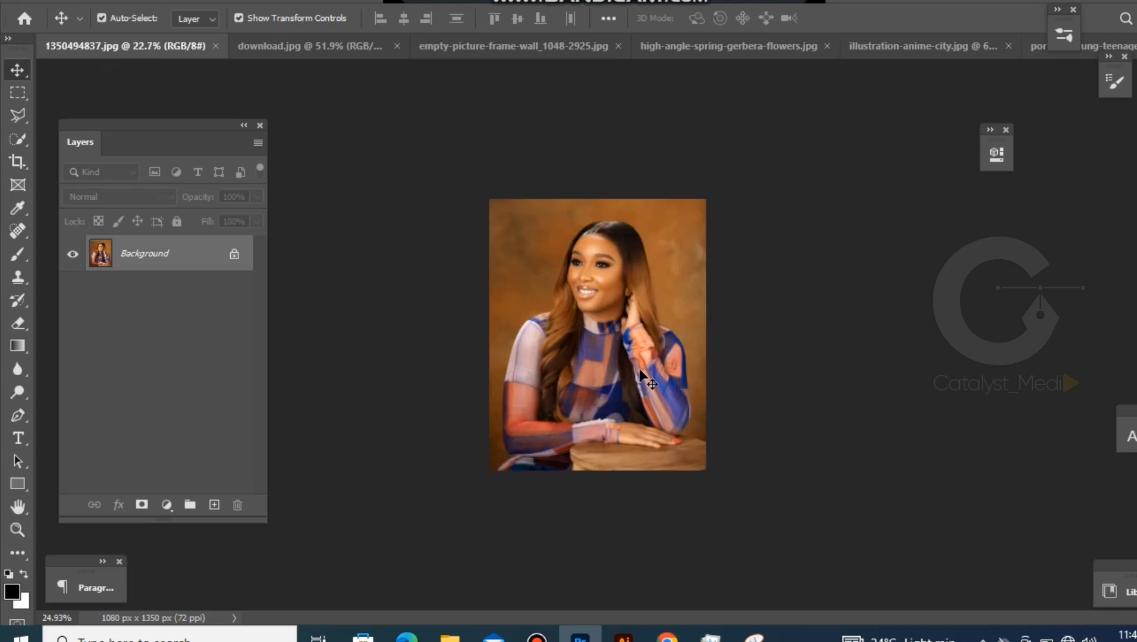
scroll(654, 336, "up", 3)
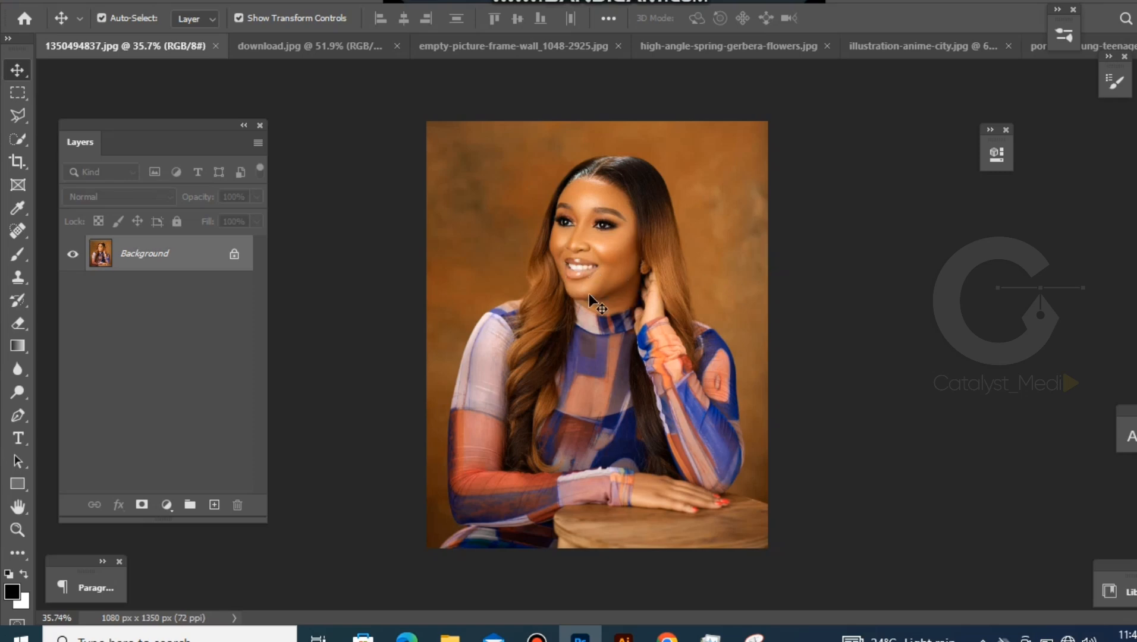
left_click(234, 256)
left_click_drag(593, 290, 622, 335)
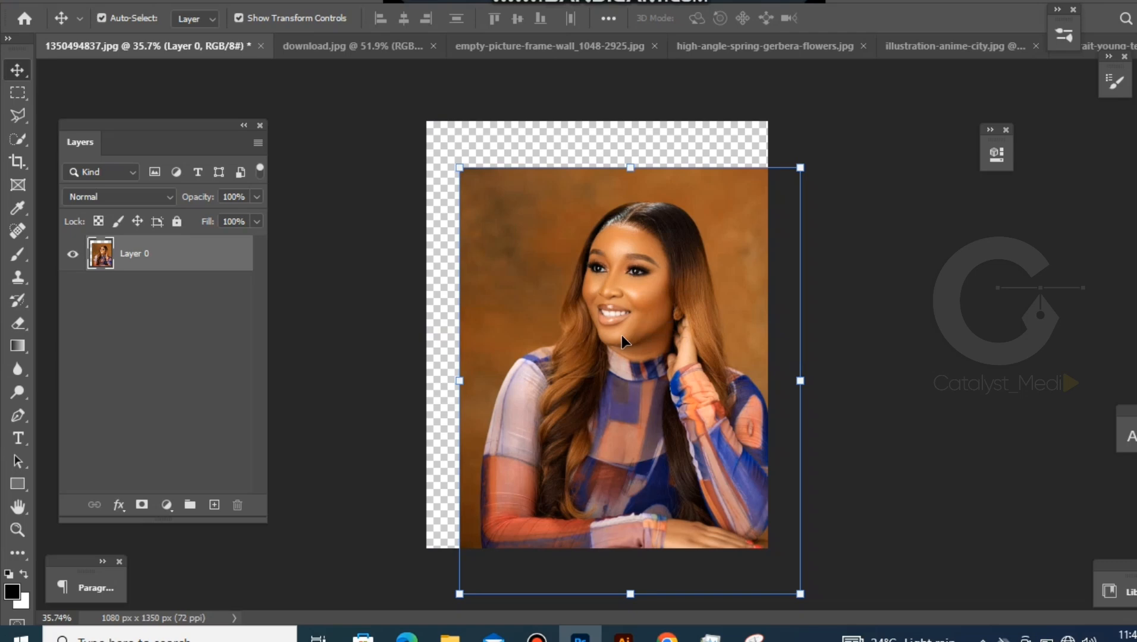
left_click_drag(622, 334, 592, 291)
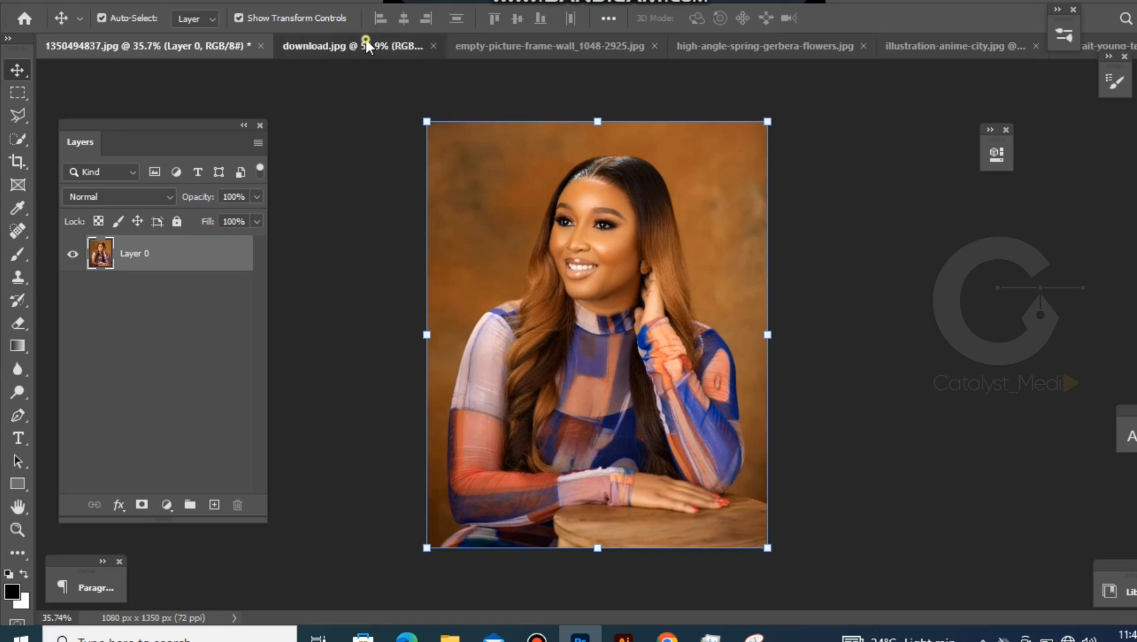
- Switch to the download.jpg document and select the image layer in Artboard 2
scroll(515, 321, "up", 9)
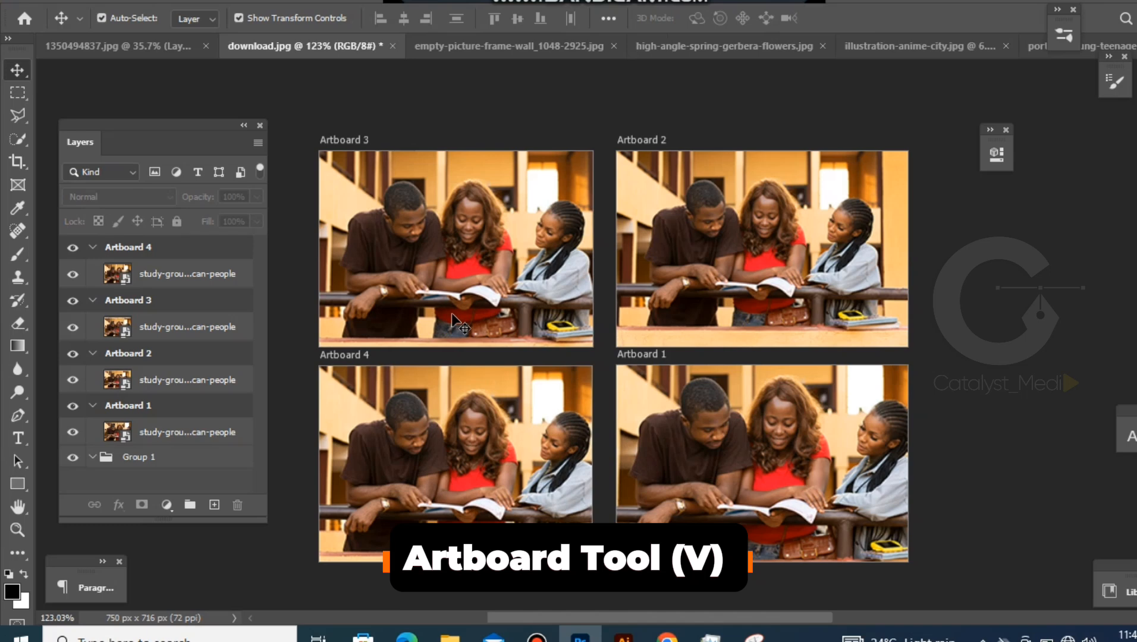
left_click(785, 313)
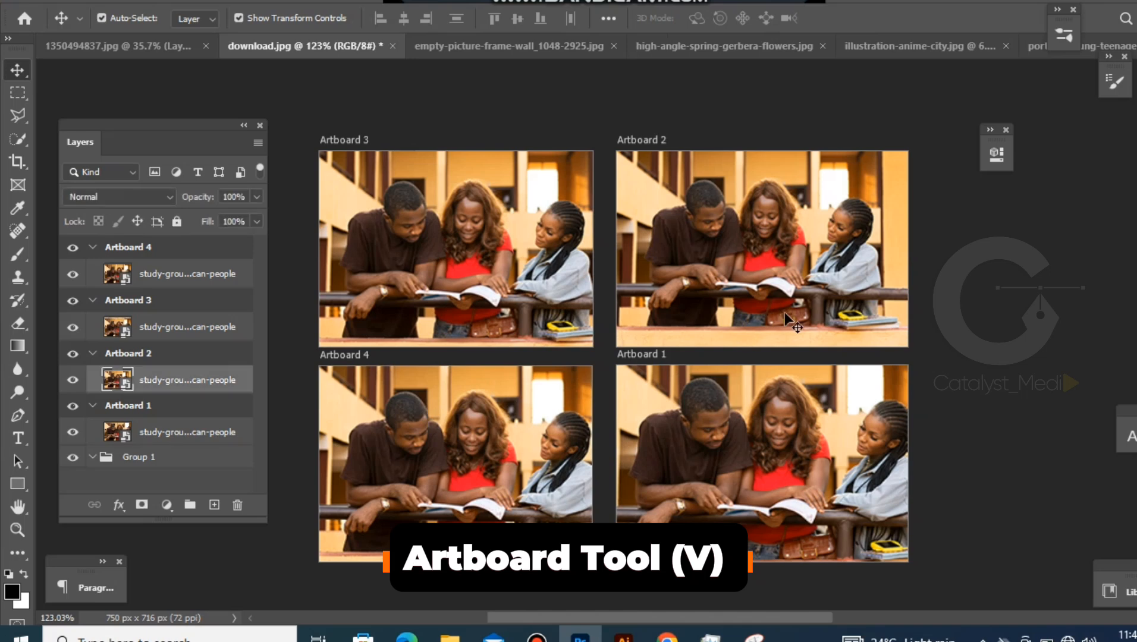
- Draw a new artboard about 327 by 192 px beside Artboard 2 with the Artboard tool
right_click(20, 68)
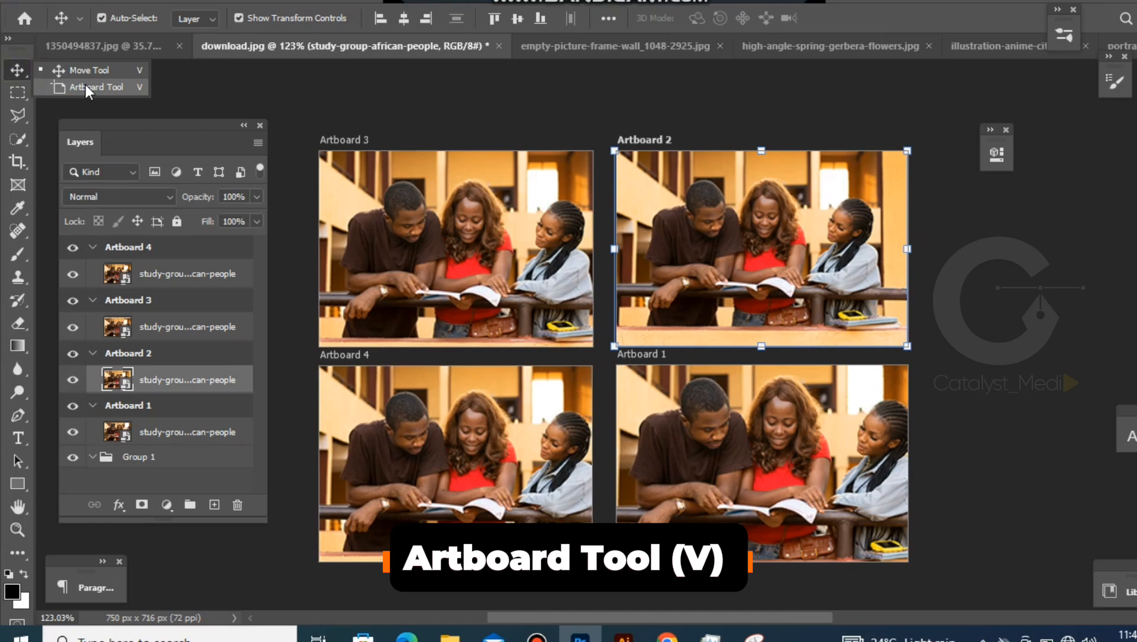
left_click(85, 87)
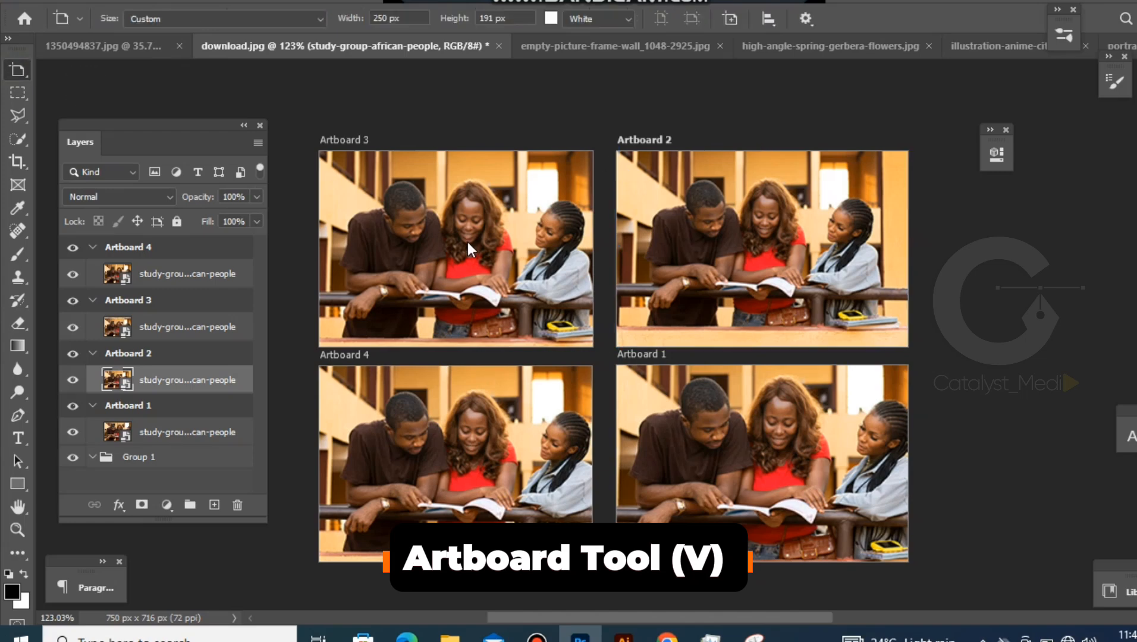
scroll(468, 242, "down", 4)
scroll(723, 371, "up", 2)
scroll(774, 413, "down", 3)
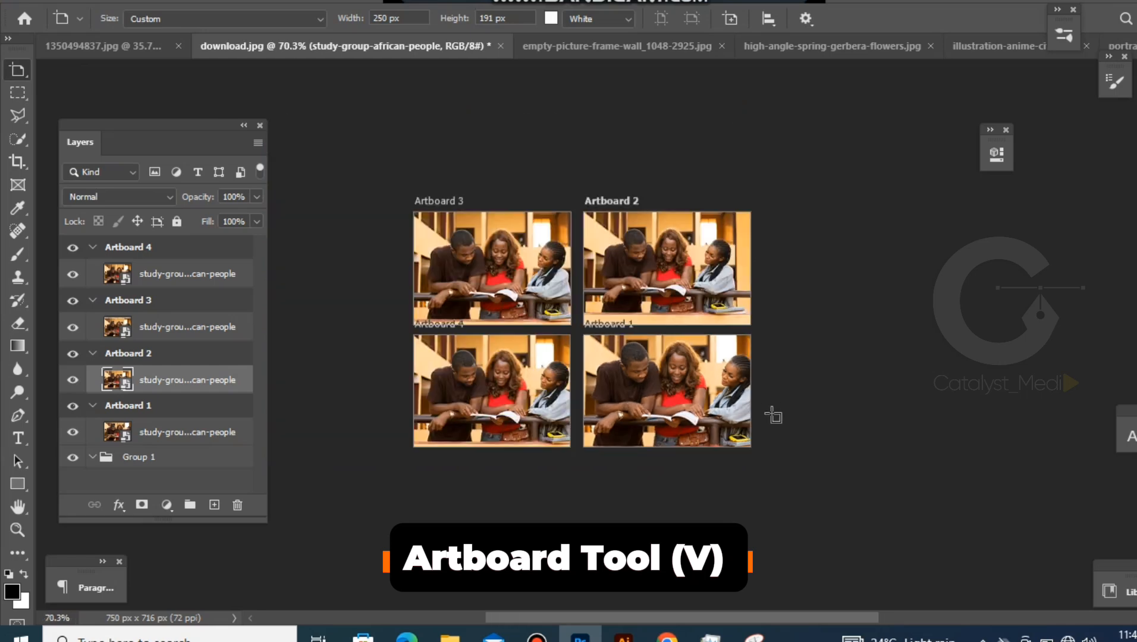
scroll(723, 193, "up", 2)
scroll(547, 220, "down", 3)
scroll(588, 321, "up", 1)
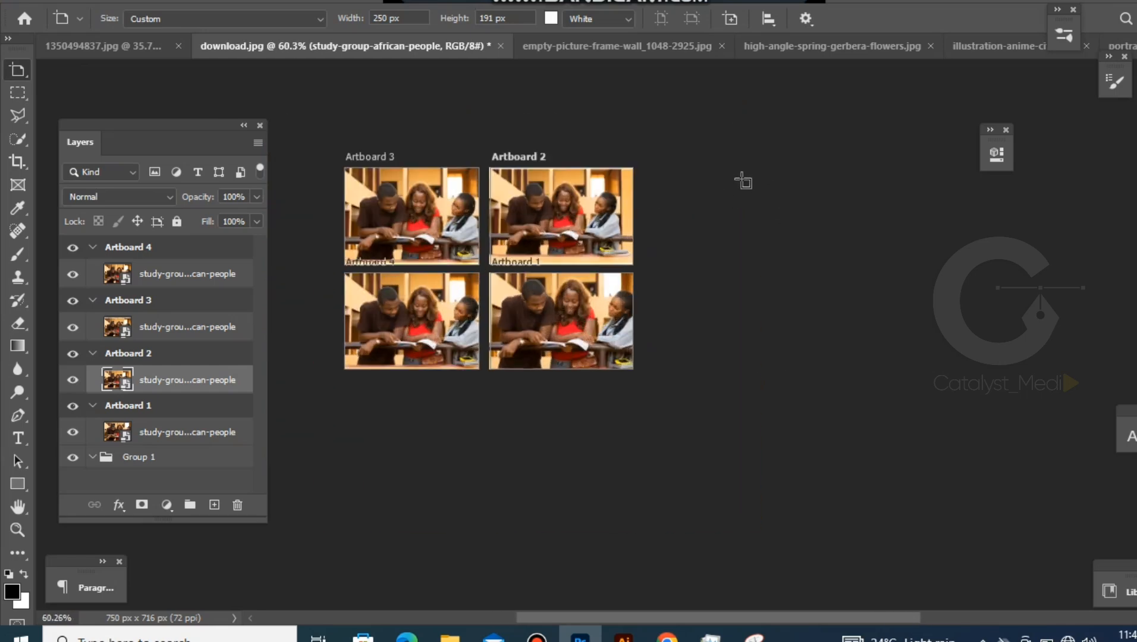
left_click_drag(640, 169, 807, 272)
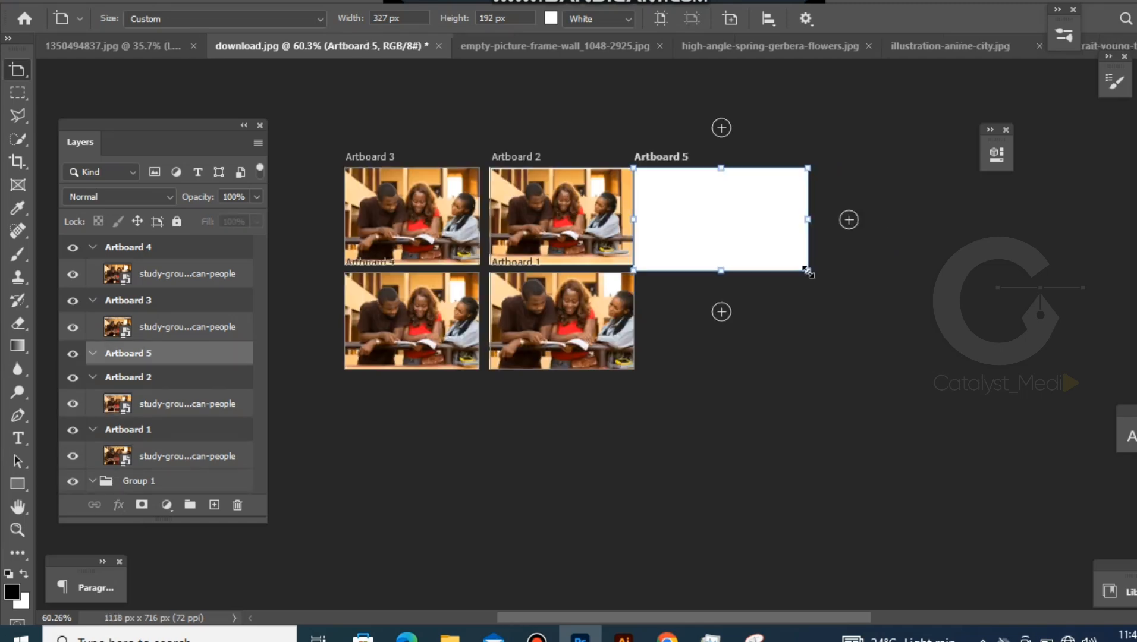
- Add three more matching artboards, one above Artboard 5 and two in a row extending to its left
left_click(721, 128)
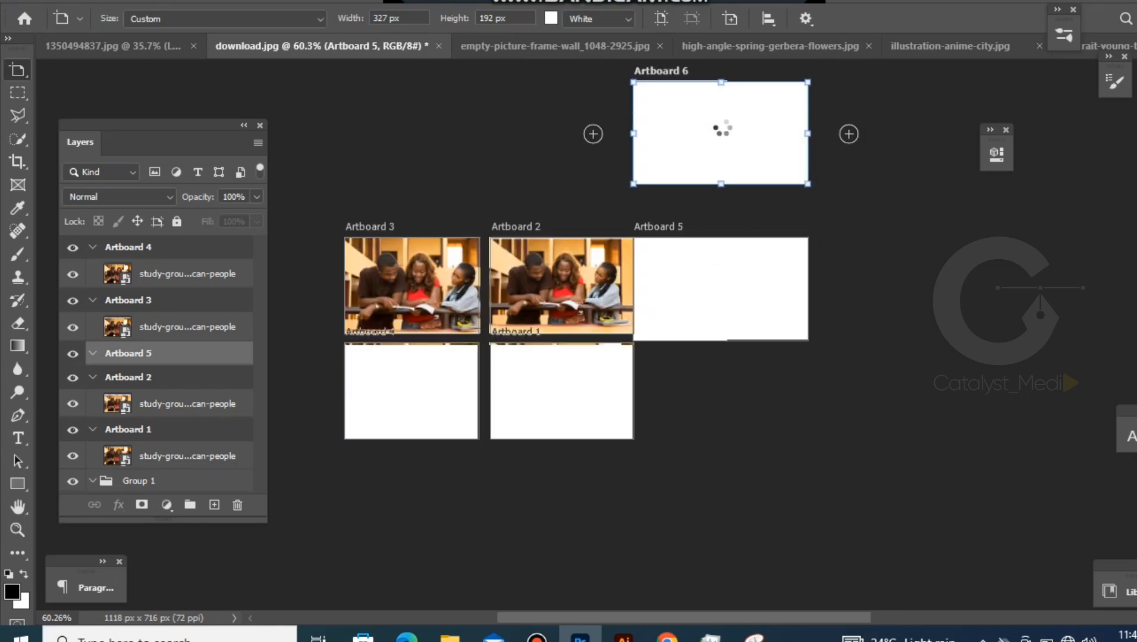
left_click(593, 221)
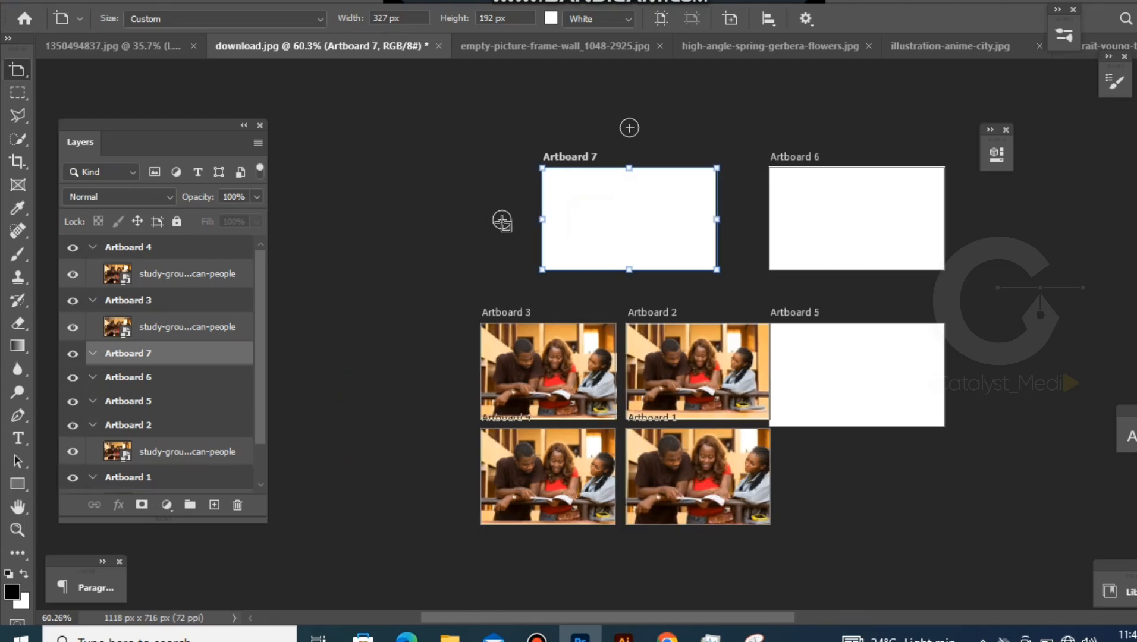
left_click(592, 221)
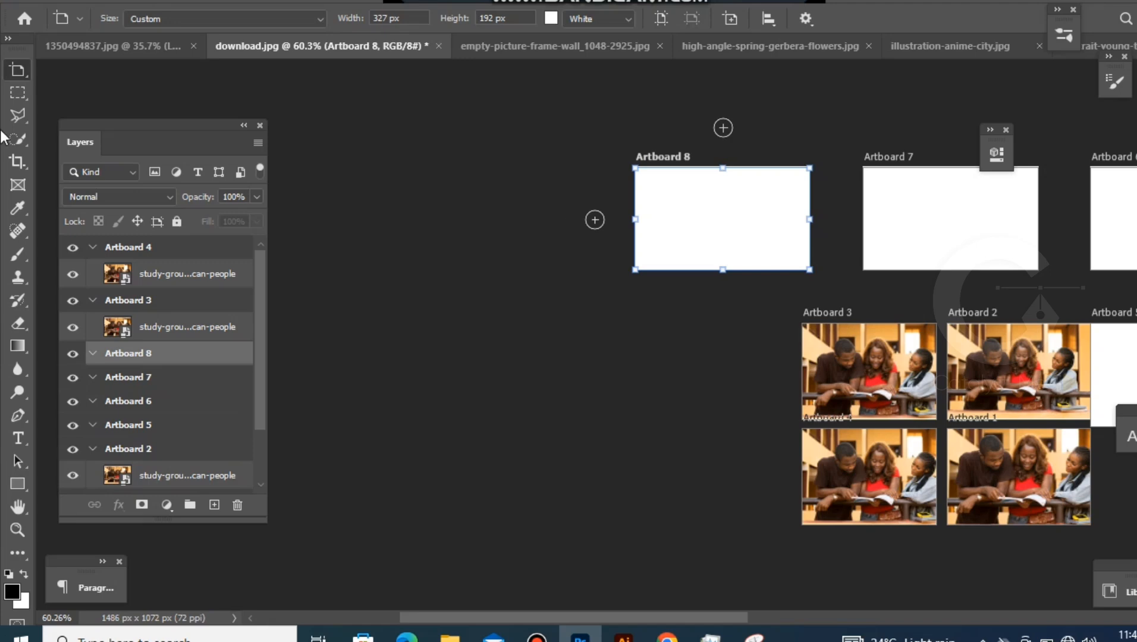
- Activate the Rectangular Marquee tool and view the other marquee tools grouped with it
right_click(20, 74)
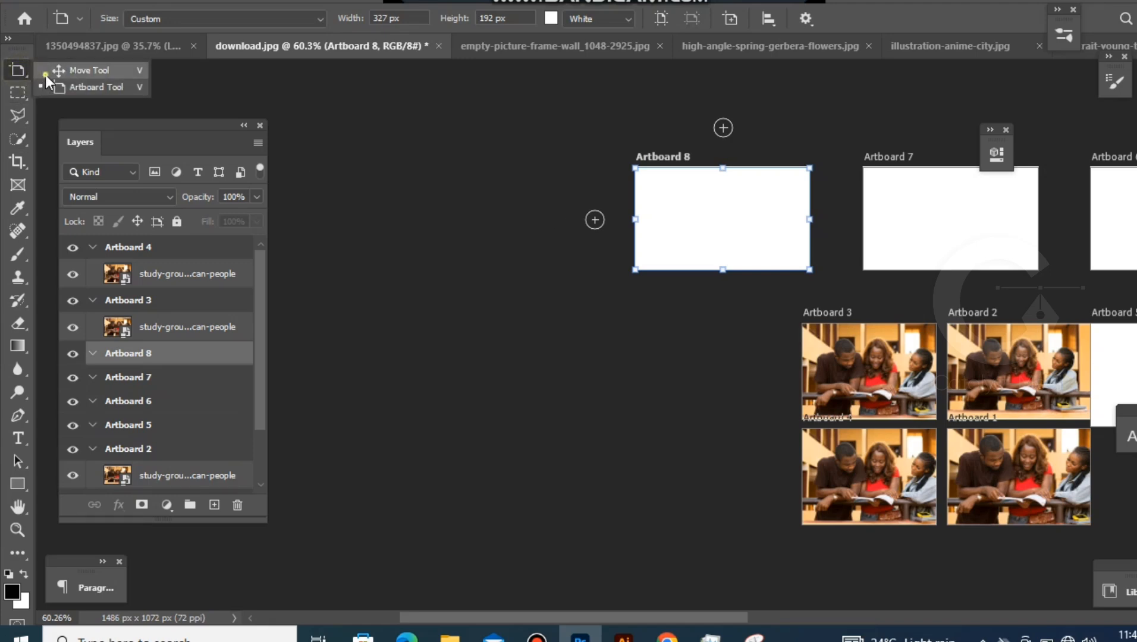
left_click(47, 70)
left_click(23, 91)
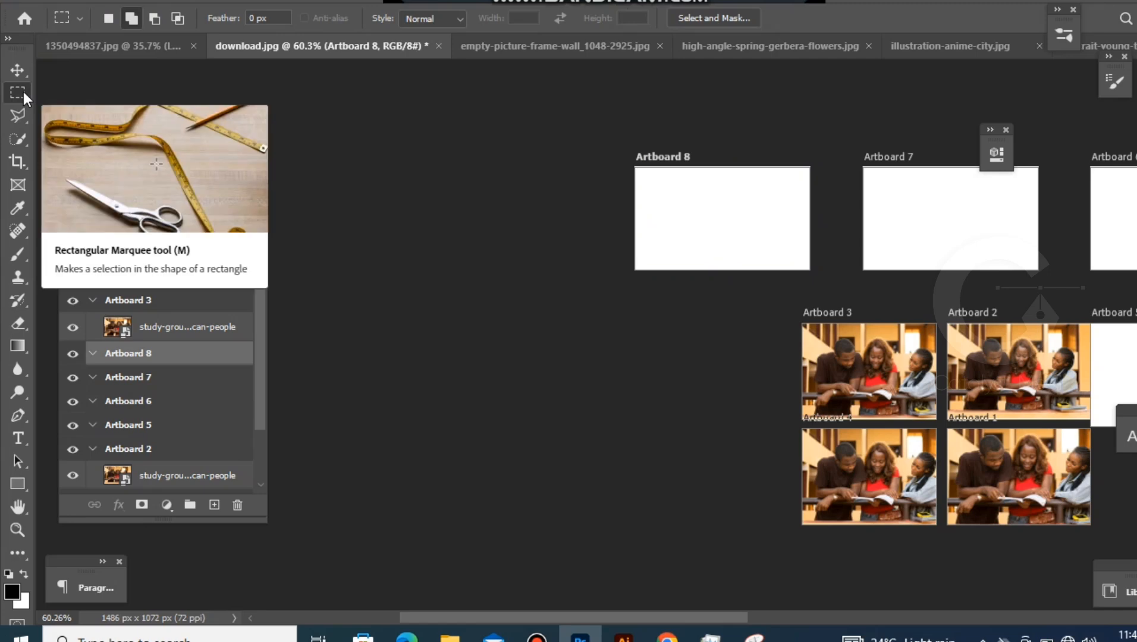
right_click(23, 92)
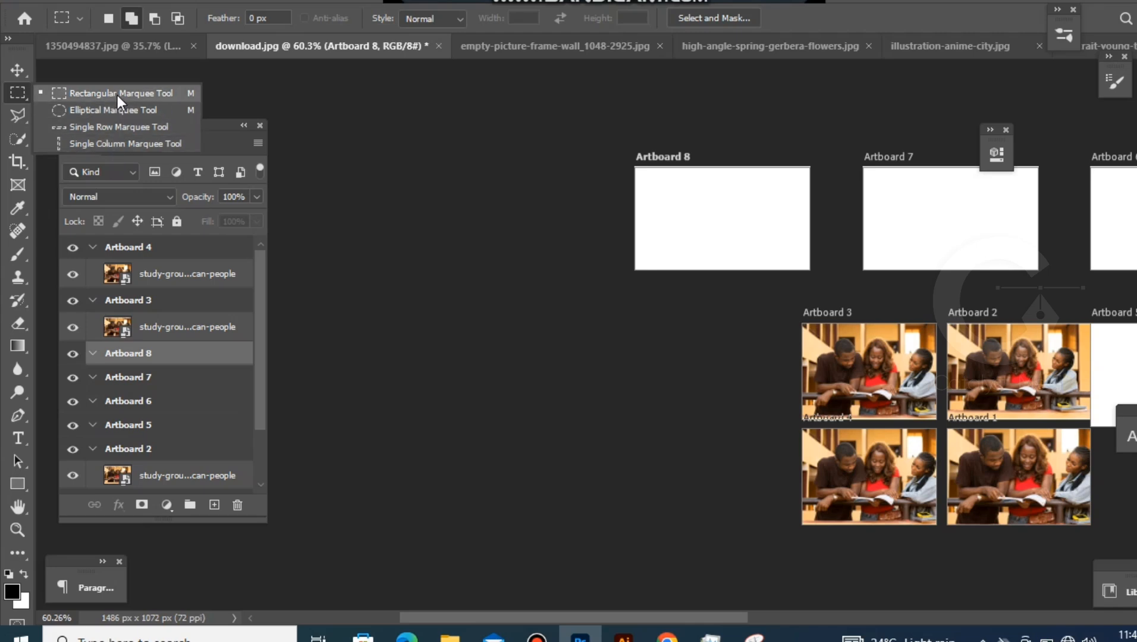
- In the empty-picture-frame-wall document, select the whole picture frame along its outer edge with the Rectangular Marquee tool
left_click(472, 47)
left_click(472, 46)
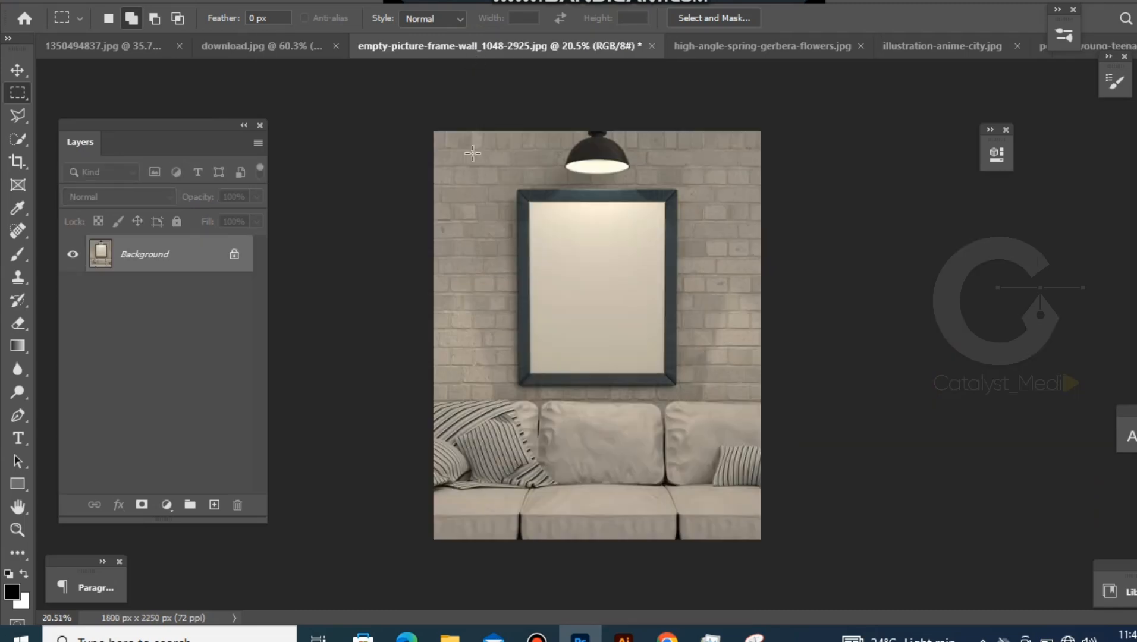
key("ctrl+0")
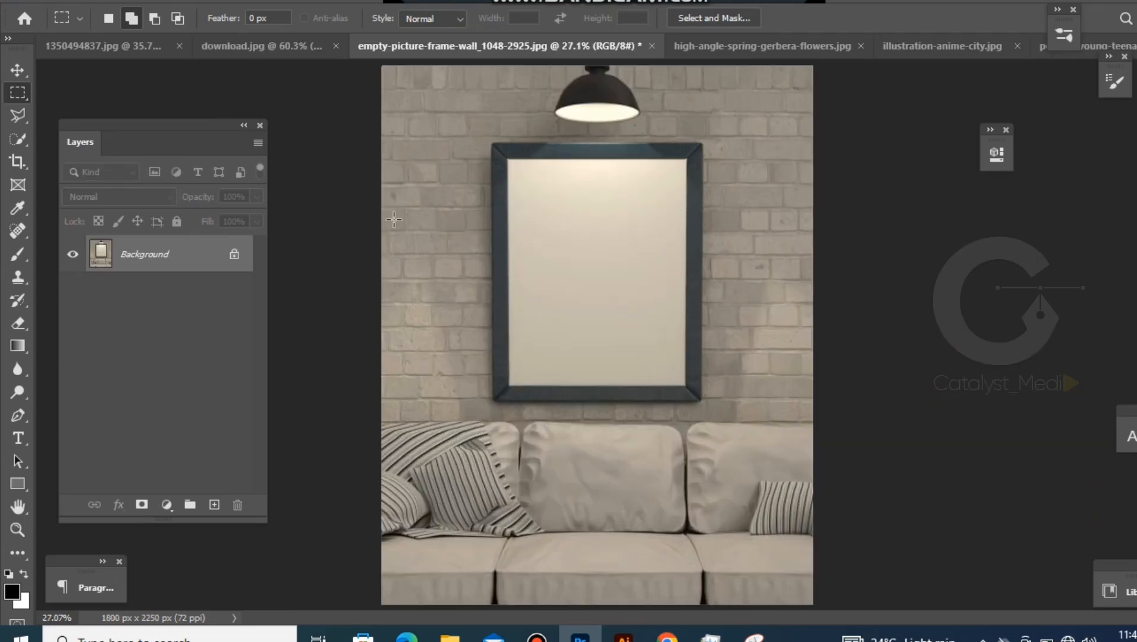
right_click(7, 94)
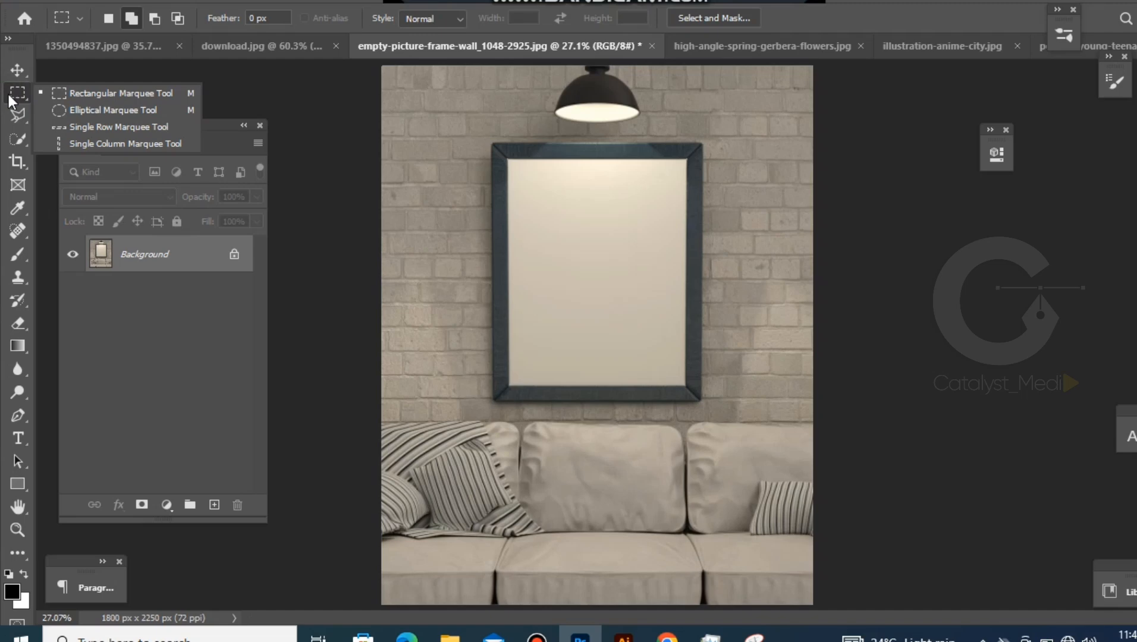
left_click(902, 3)
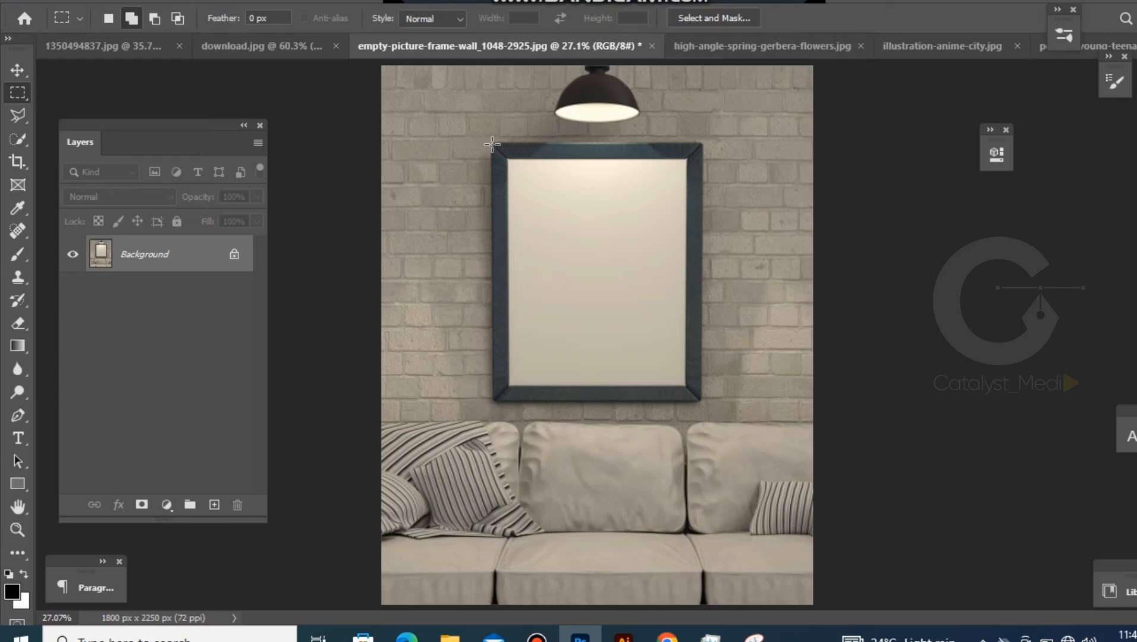
left_click_drag(491, 144, 701, 400)
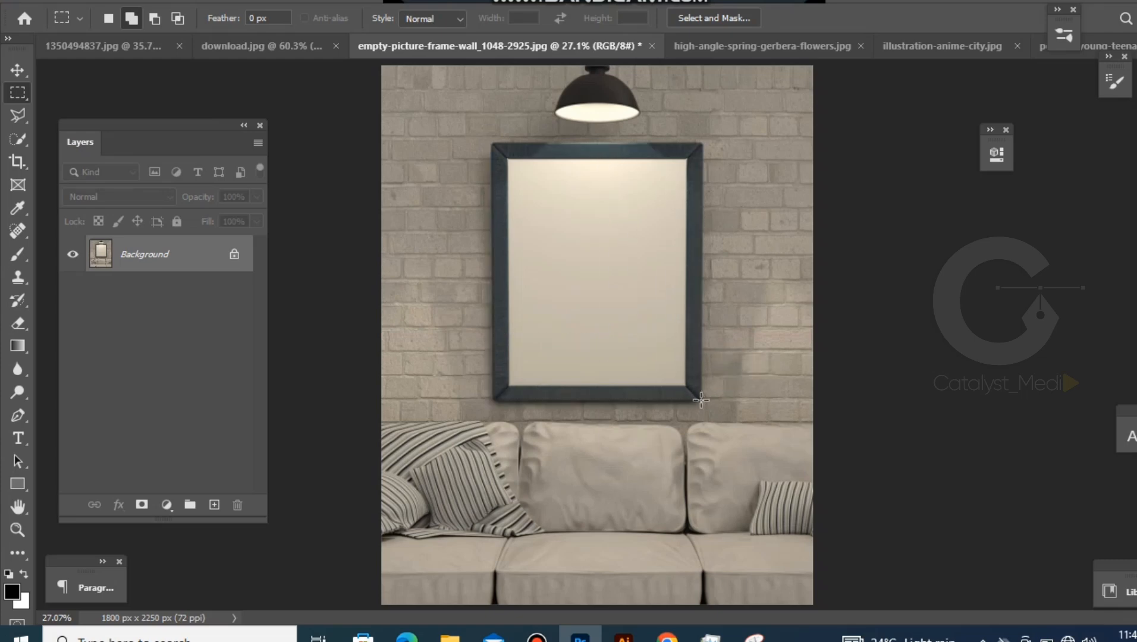
- Copy the selected picture frame and paste it onto a new layer
left_click(70, 2)
left_click(125, 110)
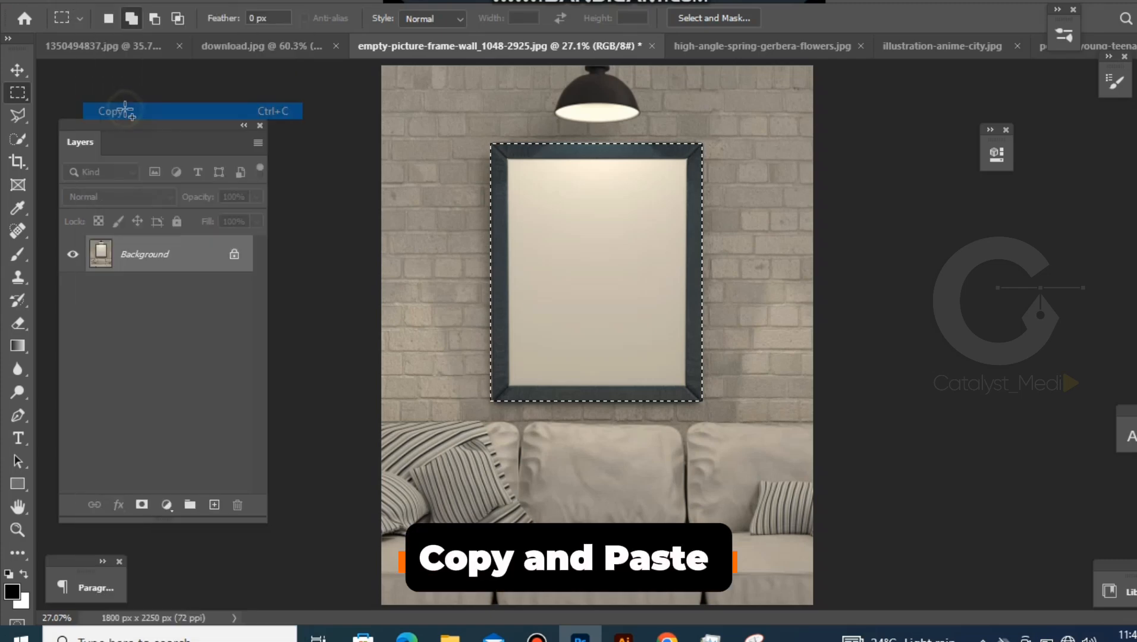
left_click(71, 3)
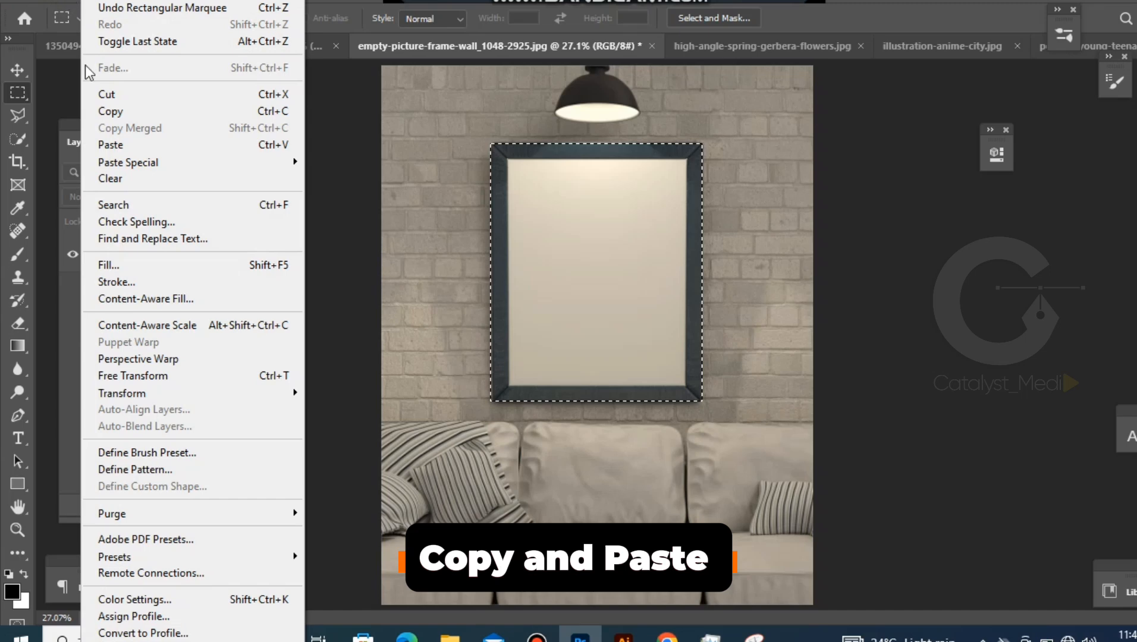
left_click(109, 146)
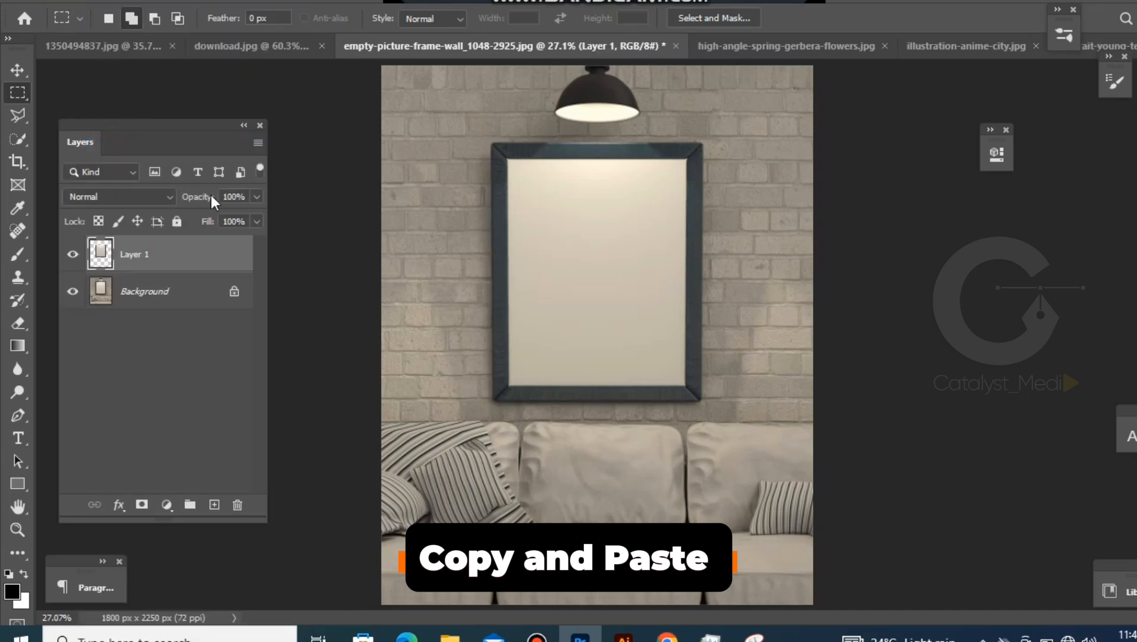
- Move the pasted frame copy down over the sofa with the Move tool, and hide its layer
left_click(16, 69)
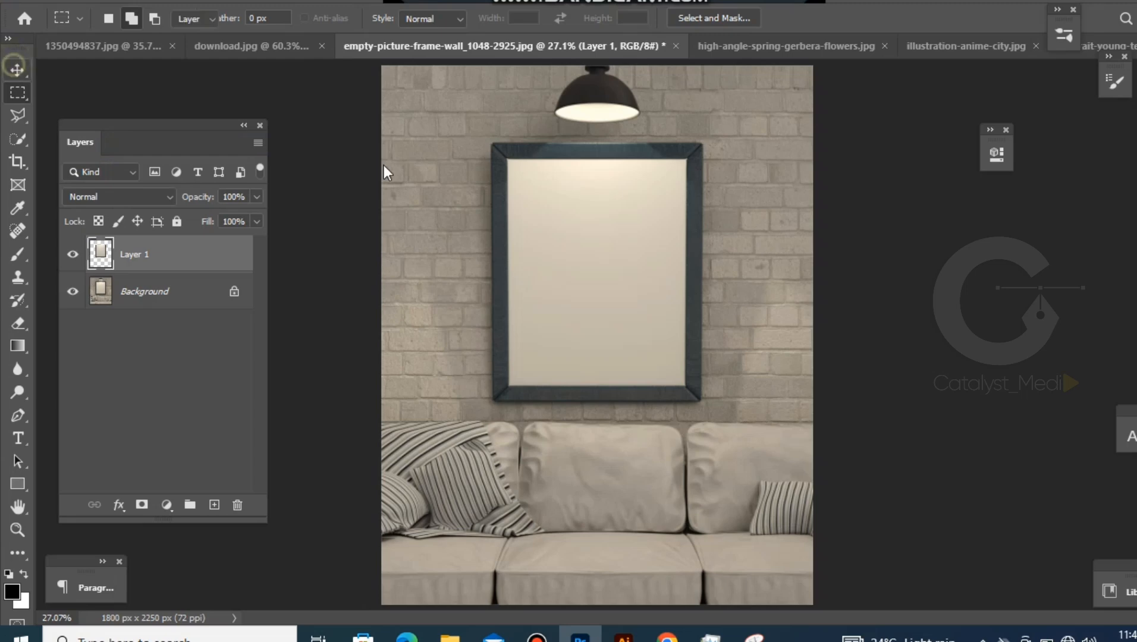
left_click_drag(515, 261, 539, 270)
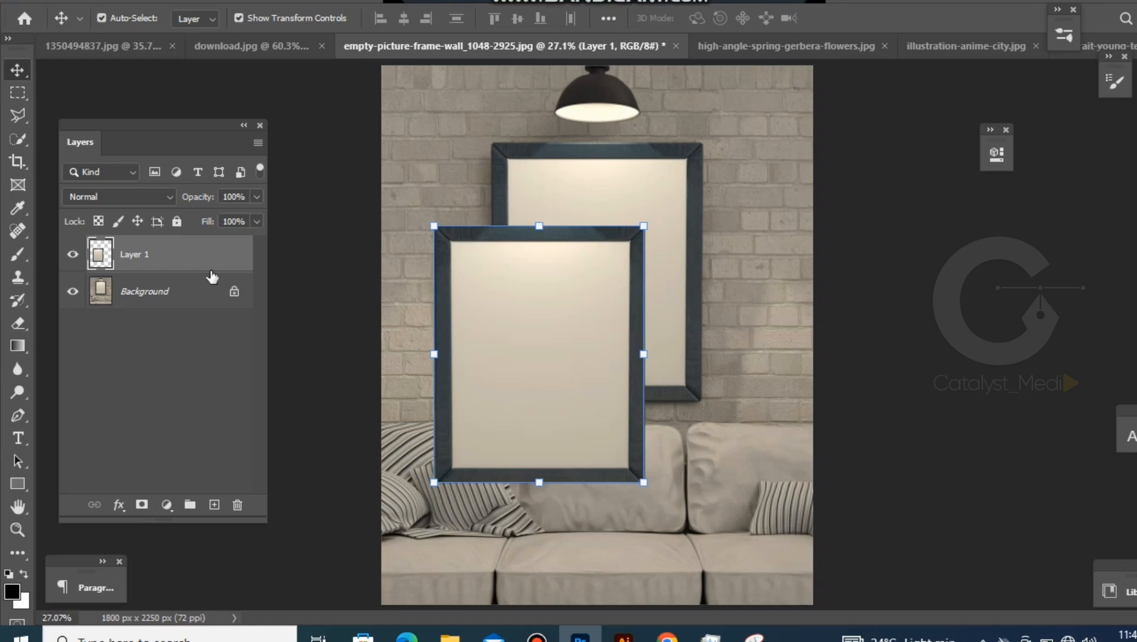
left_click_drag(451, 311, 543, 362)
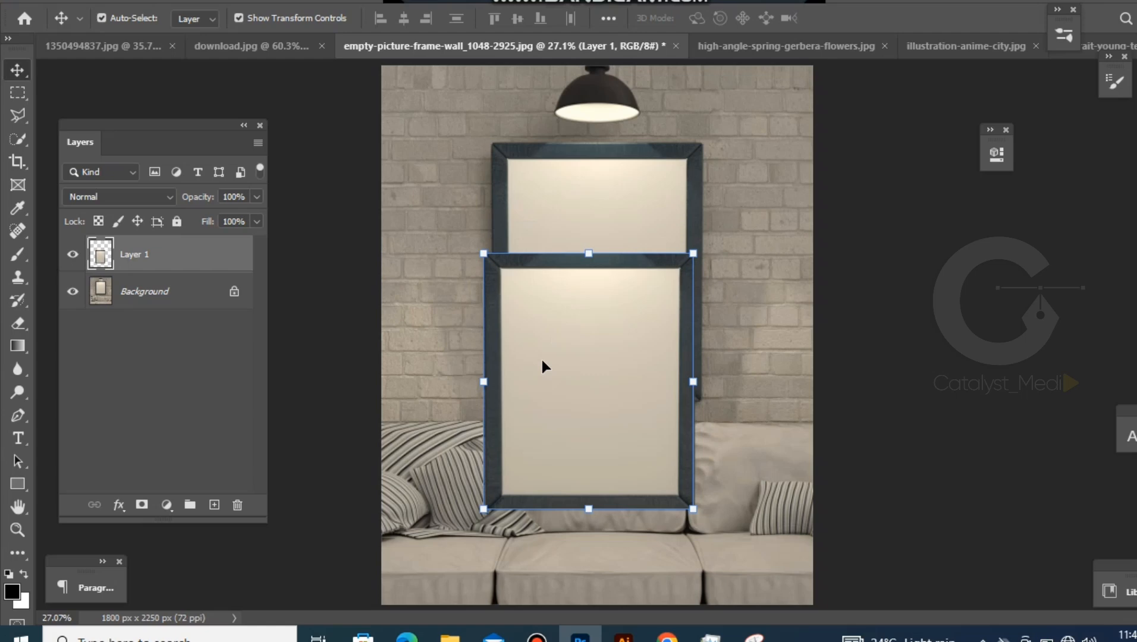
left_click_drag(164, 123, 176, 98)
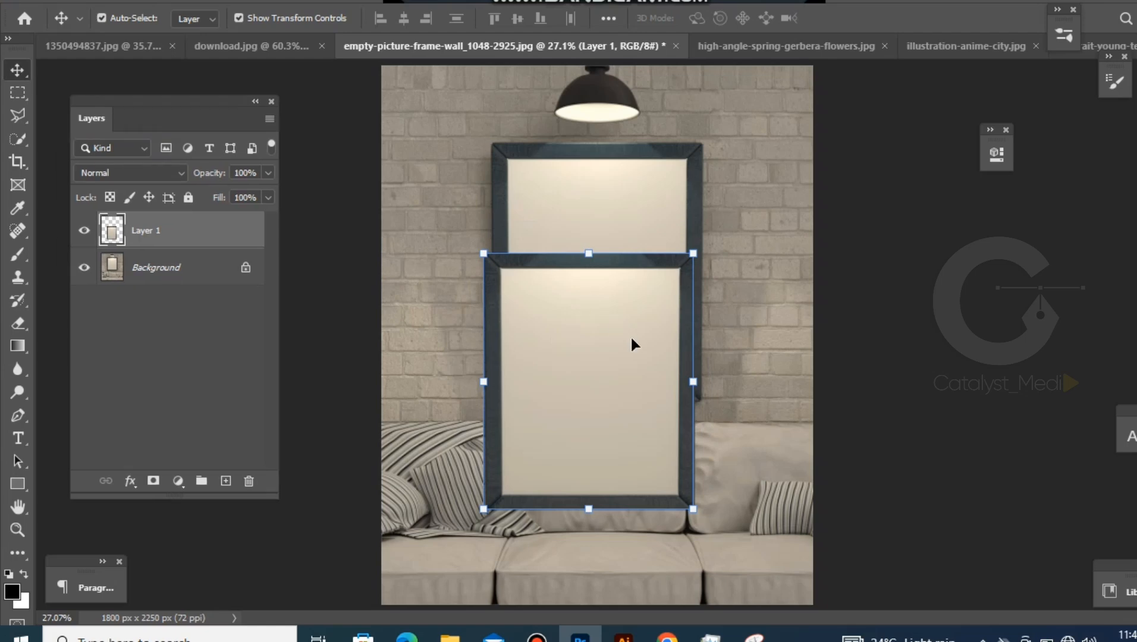
left_click(84, 230)
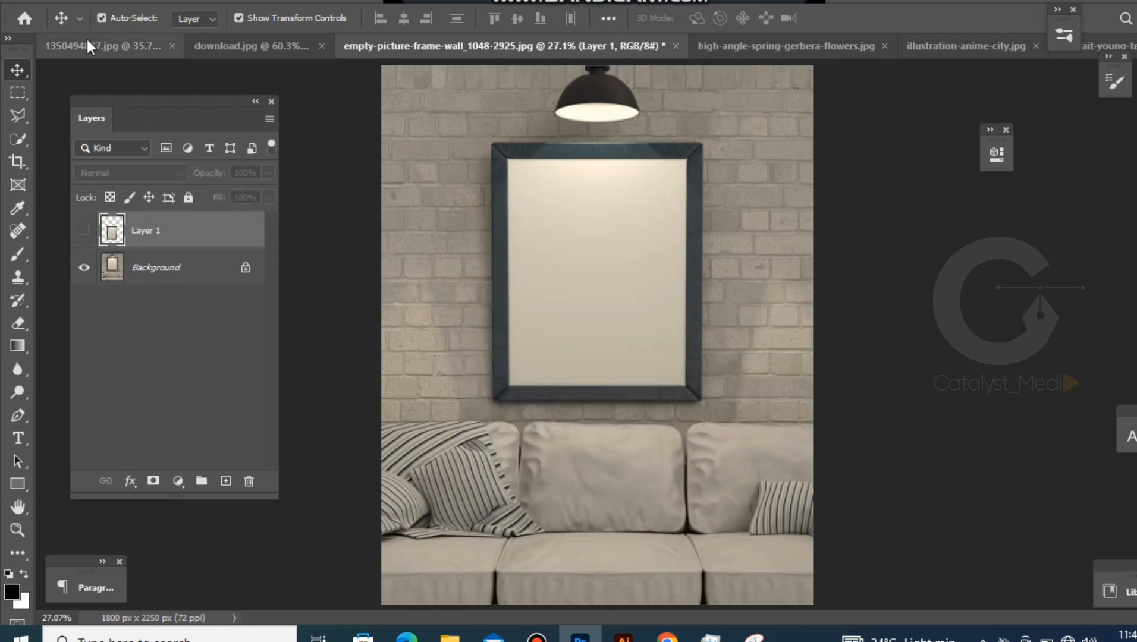
- Switch to the 1350494837.jpg portrait document and activate the Elliptical Marquee tool
left_click(143, 47)
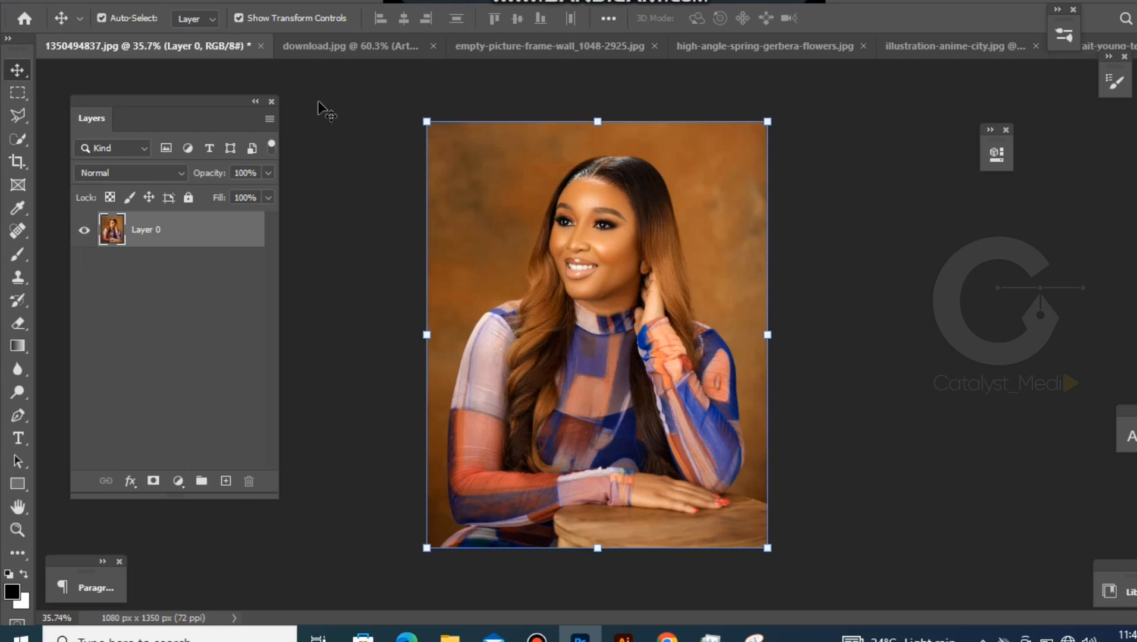
left_click(17, 92)
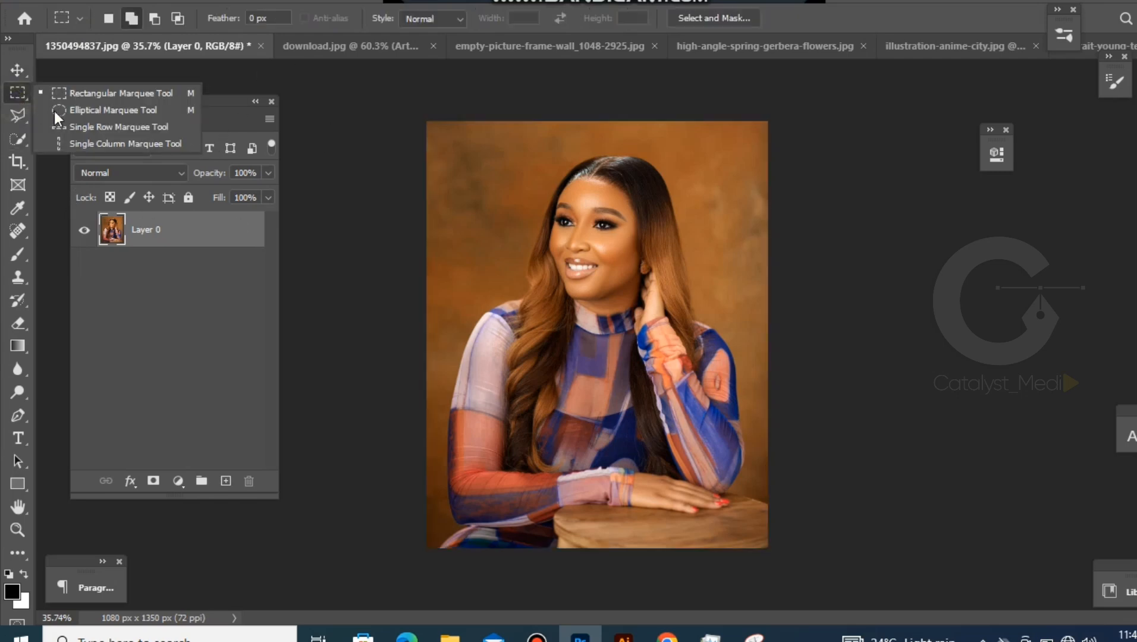
left_click(98, 112)
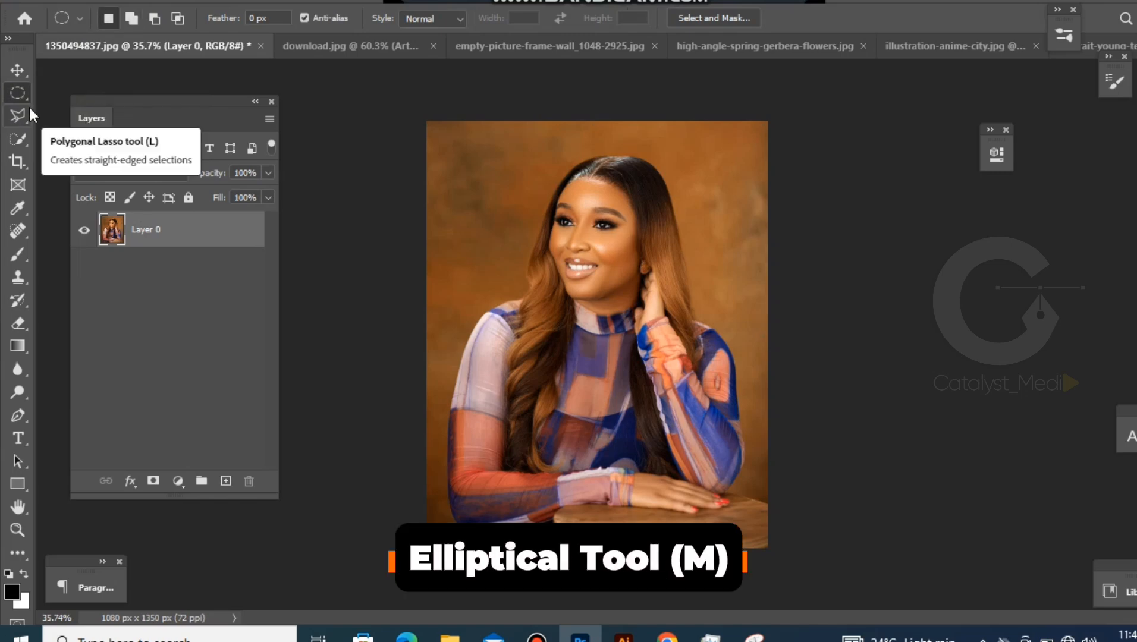
scroll(648, 178, "up", 1)
scroll(647, 177, "up", 2)
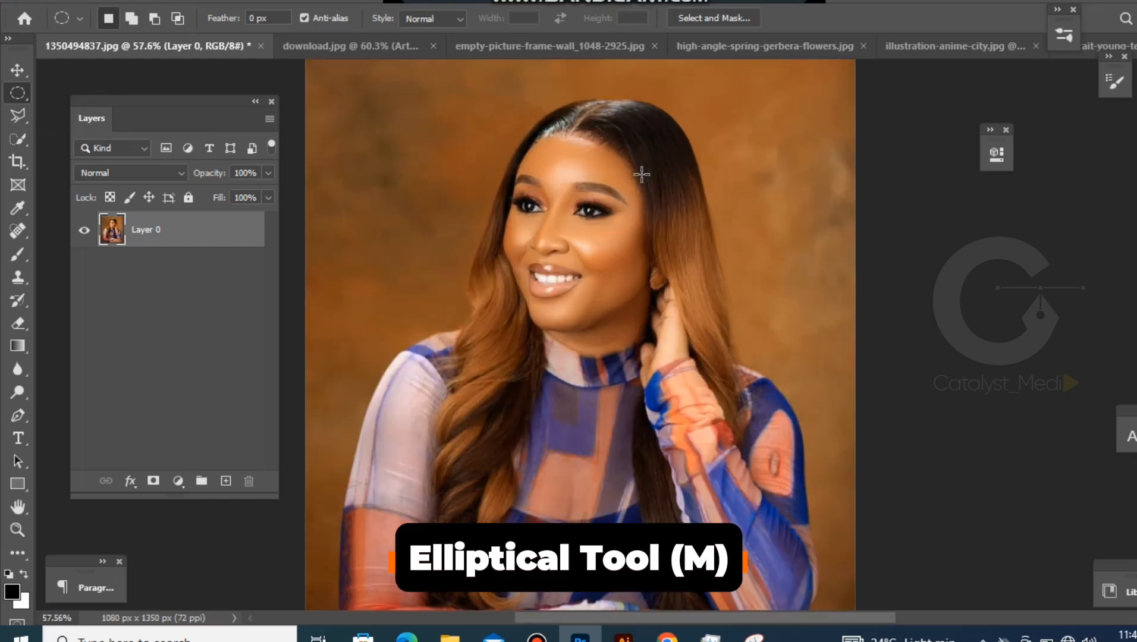
scroll(642, 172, "down", 3)
scroll(634, 134, "up", 3)
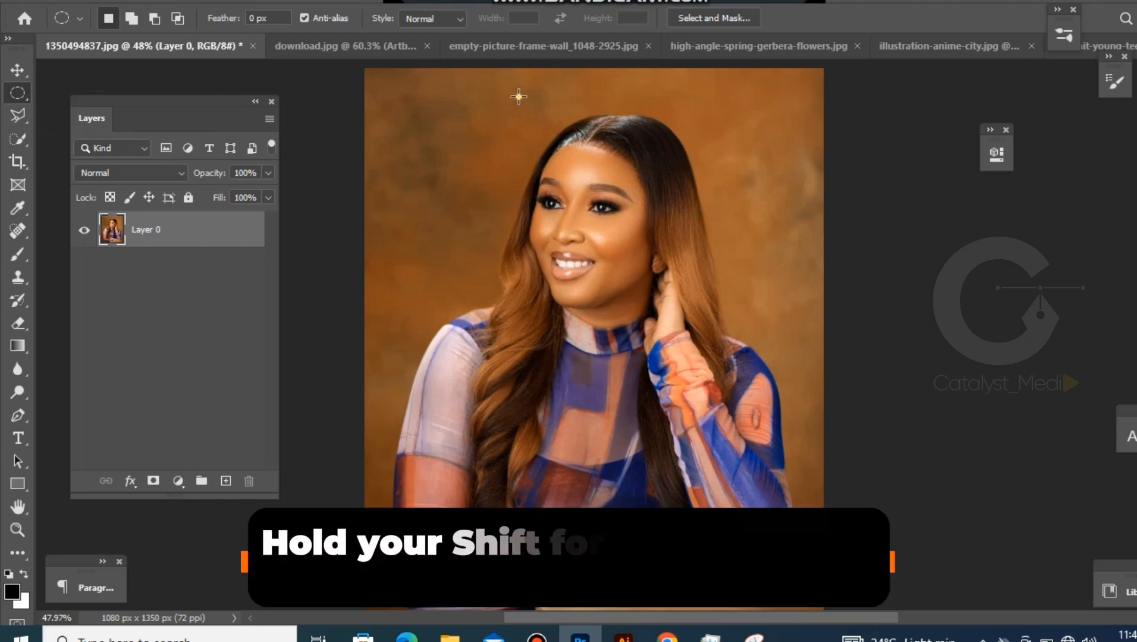
left_click_drag(519, 96, 729, 395)
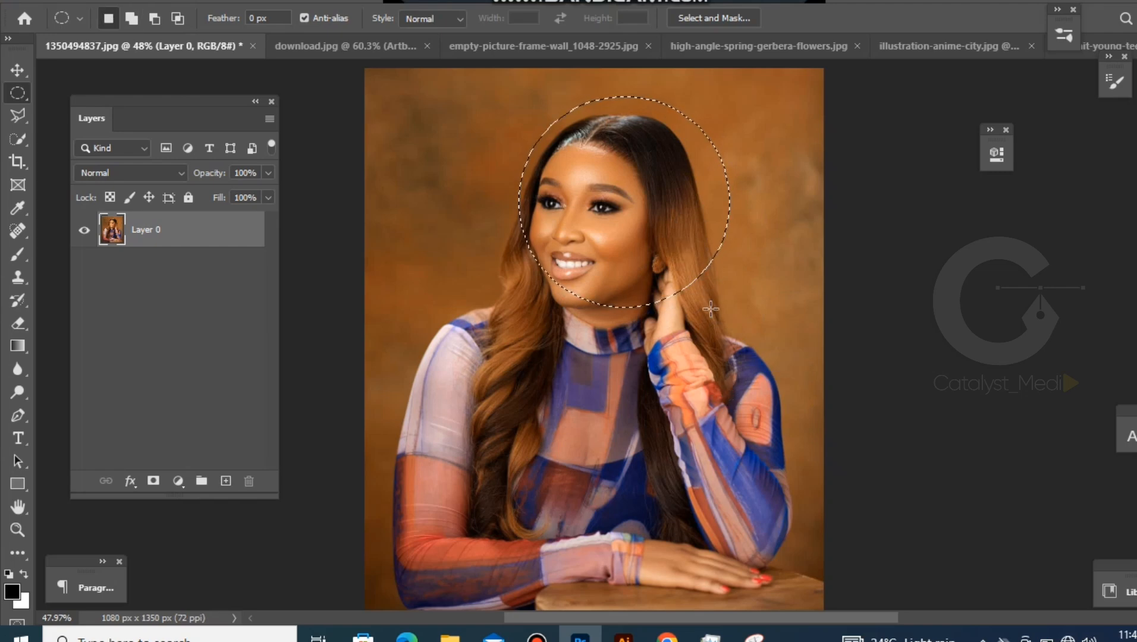
left_click_drag(710, 307, 686, 306)
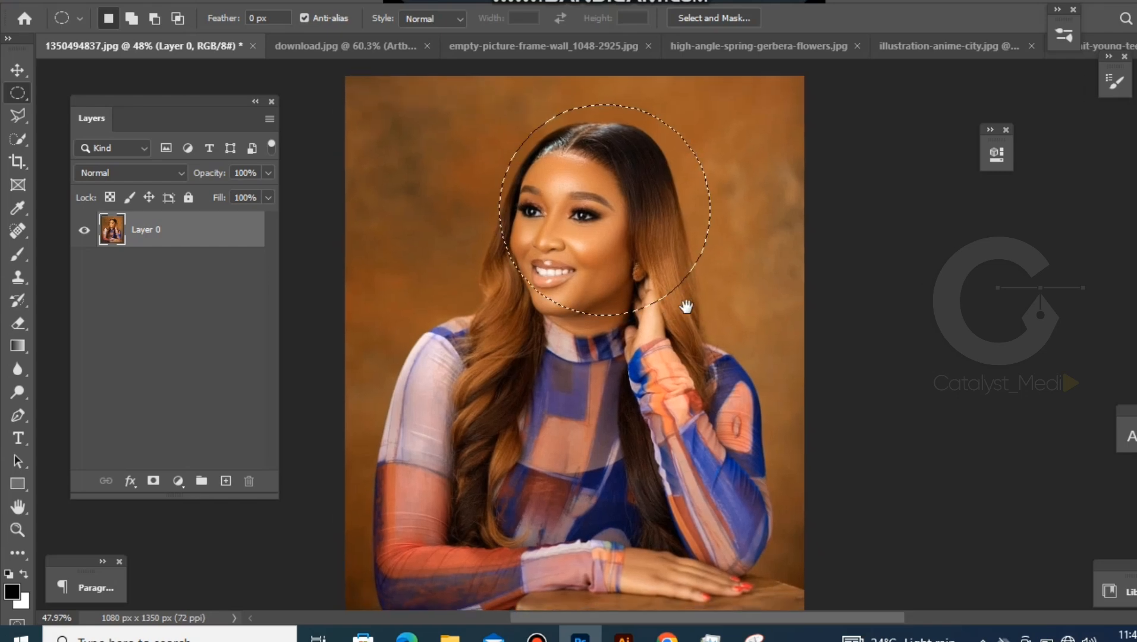
left_click(657, 254)
- Draw a perfect circular selection around the woman's head and turn it into a layer mask on Layer 0
left_click_drag(480, 109, 723, 405)
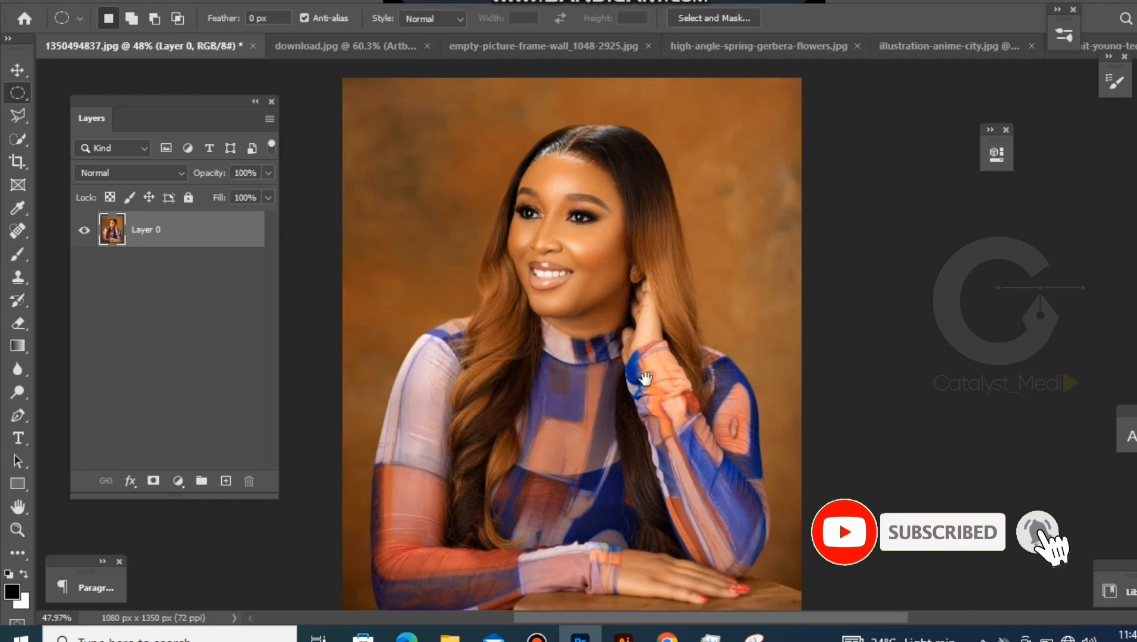
left_click_drag(657, 372, 646, 379)
scroll(576, 180, "up", 3)
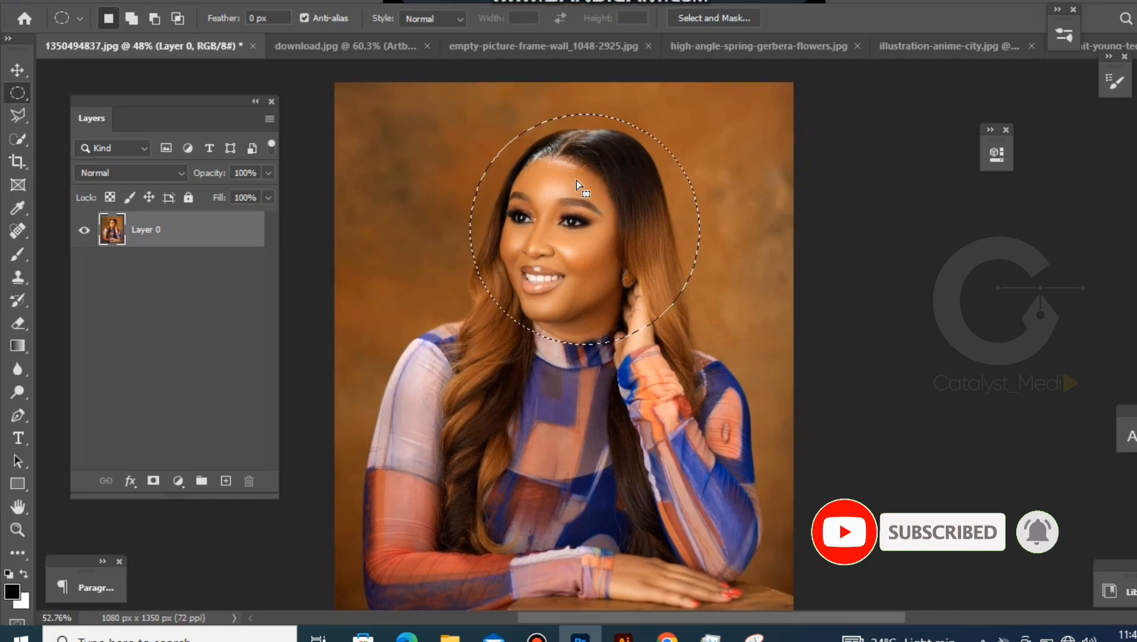
scroll(576, 183, "down", 5)
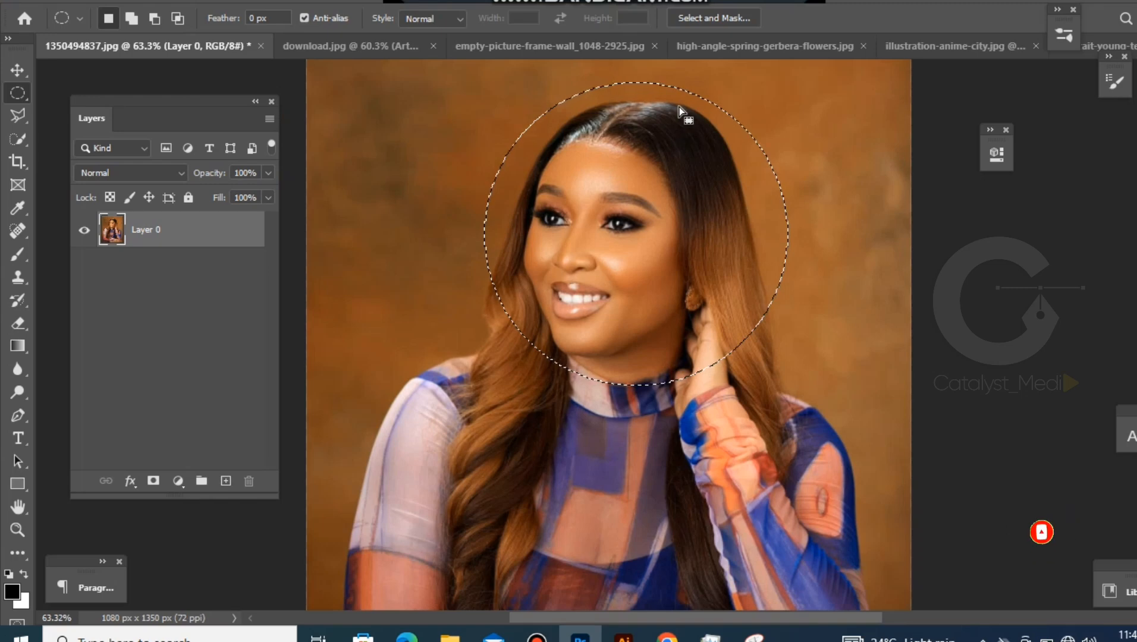
left_click(153, 480)
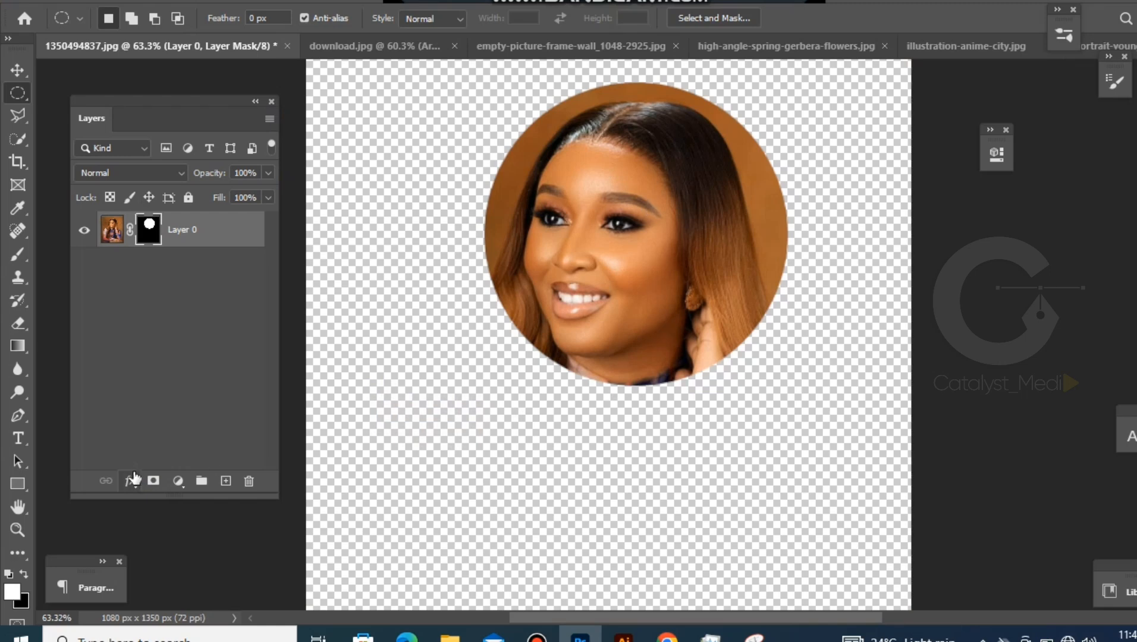
- Undo the circular layer mask on Layer 0 and activate the Single Row Marquee tool
key("ctrl+z")
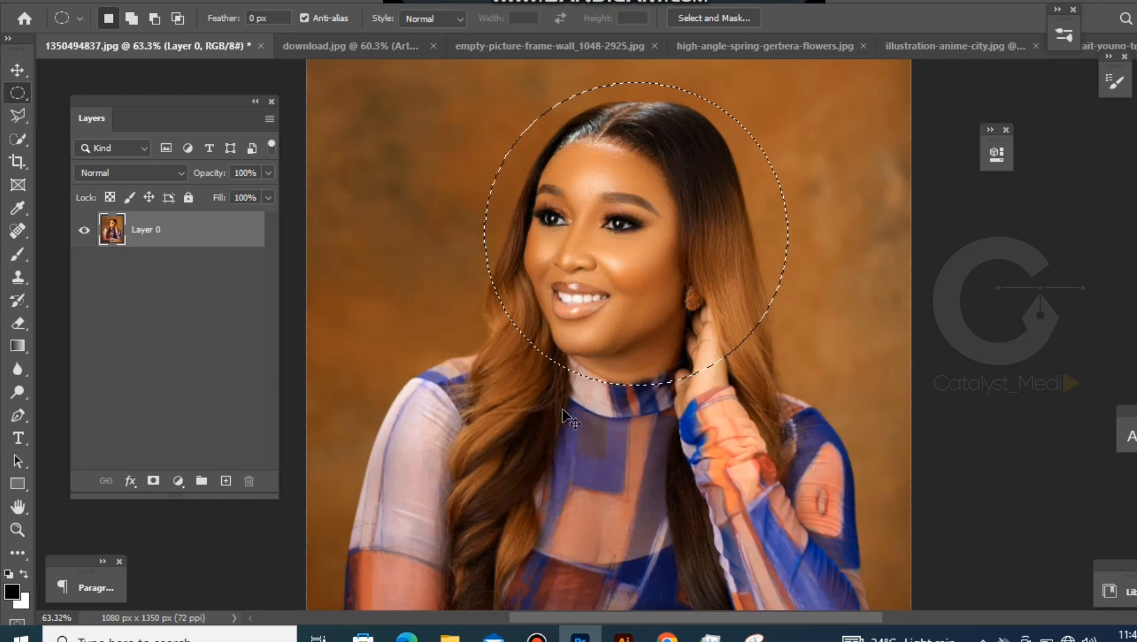
right_click(17, 93)
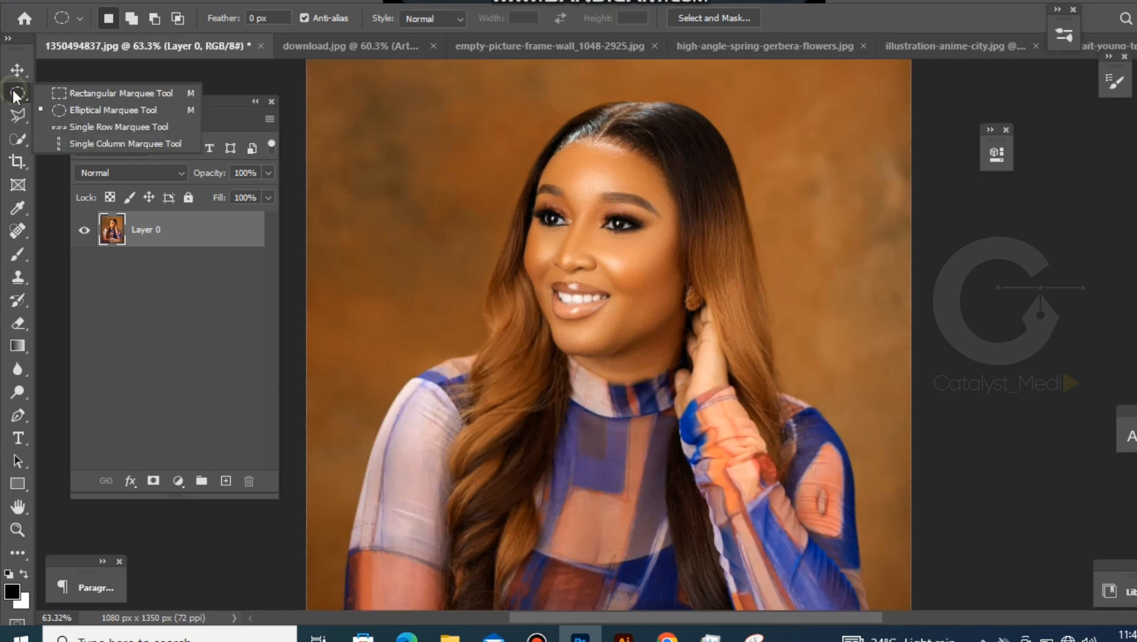
left_click(97, 131)
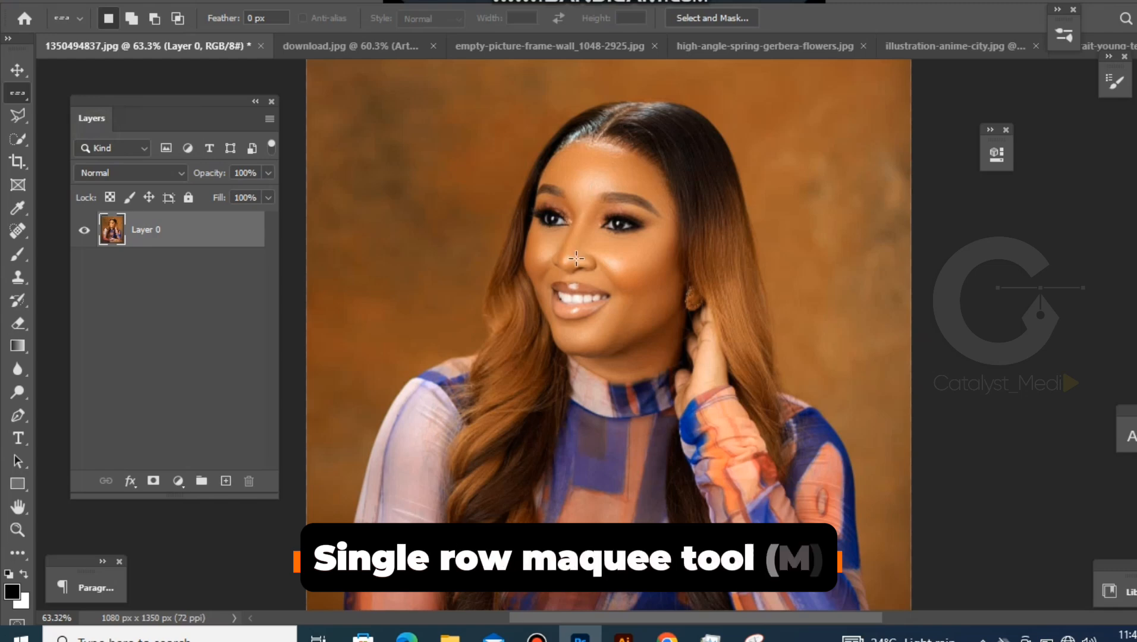
- Select a single row of pixels across the portrait at the top edge of the woman's hair
right_click(18, 93)
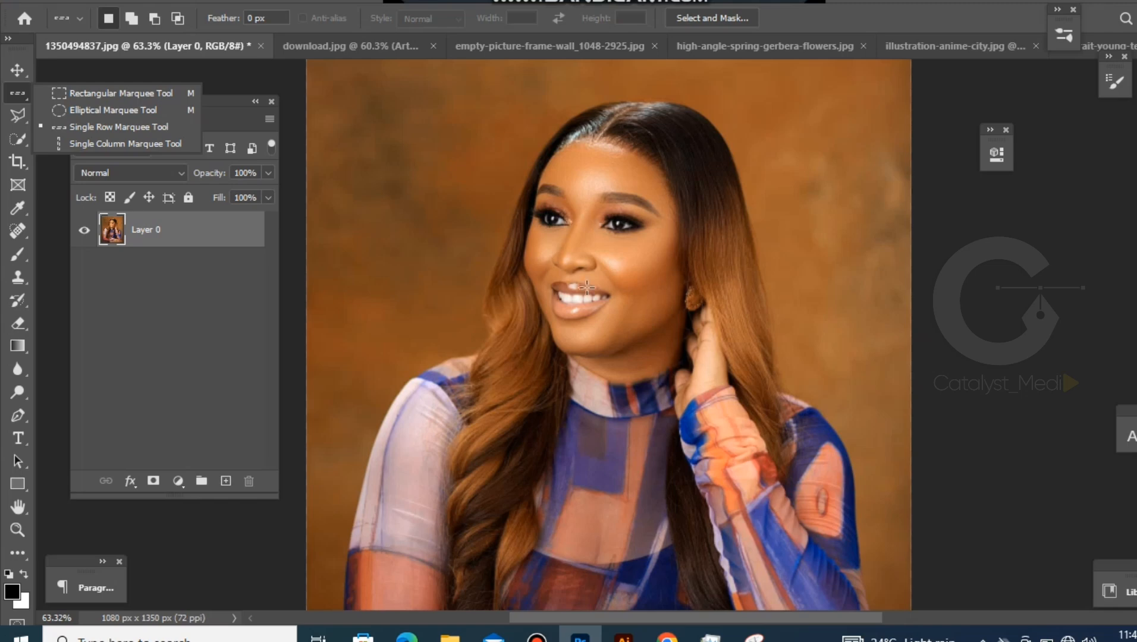
left_click(573, 104)
left_click(573, 102)
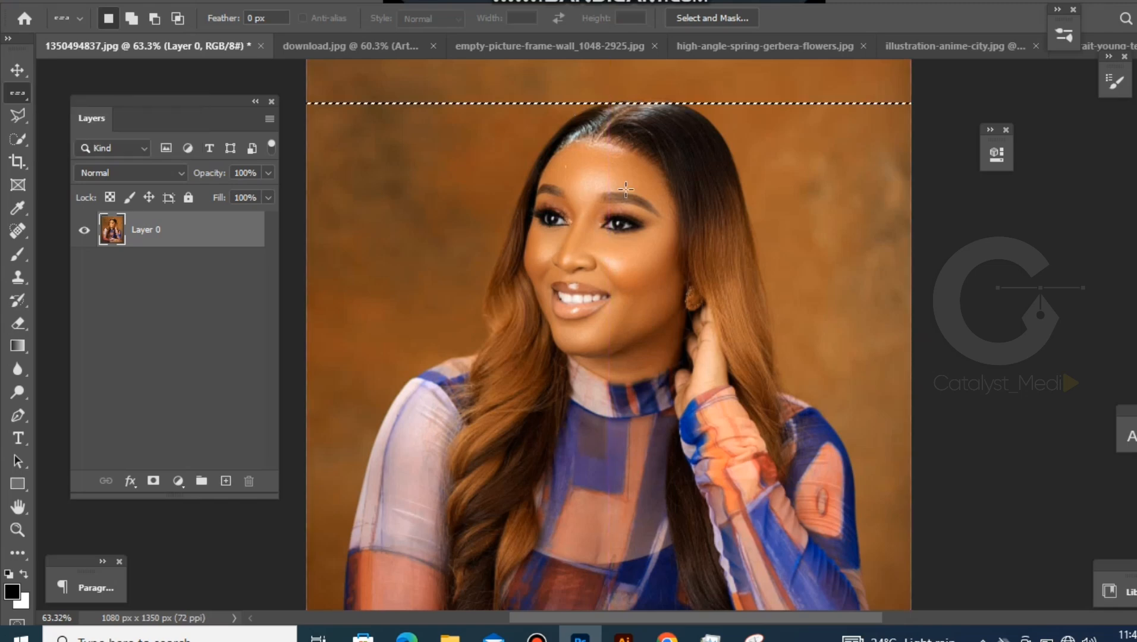
scroll(612, 101, "up", 3)
scroll(613, 101, "up", 10)
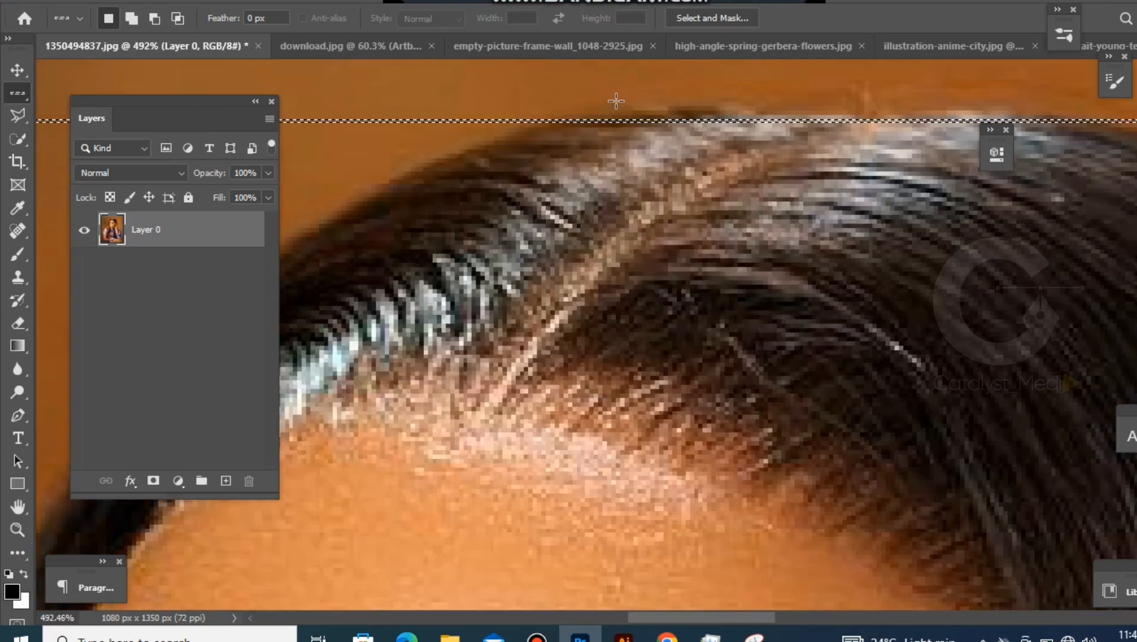
scroll(615, 102, "down", 7)
- Select a single column of pixels down through the woman's face with the Single Column Marquee tool
left_click(18, 94)
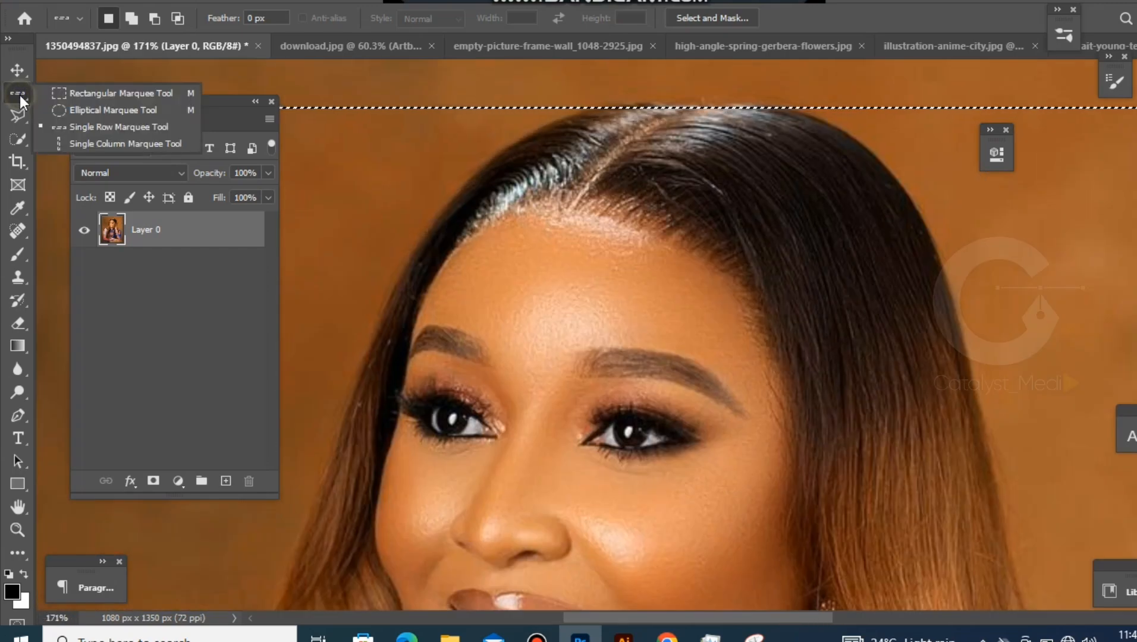
left_click(64, 144)
scroll(504, 320, "down", 3)
scroll(504, 319, "down", 2)
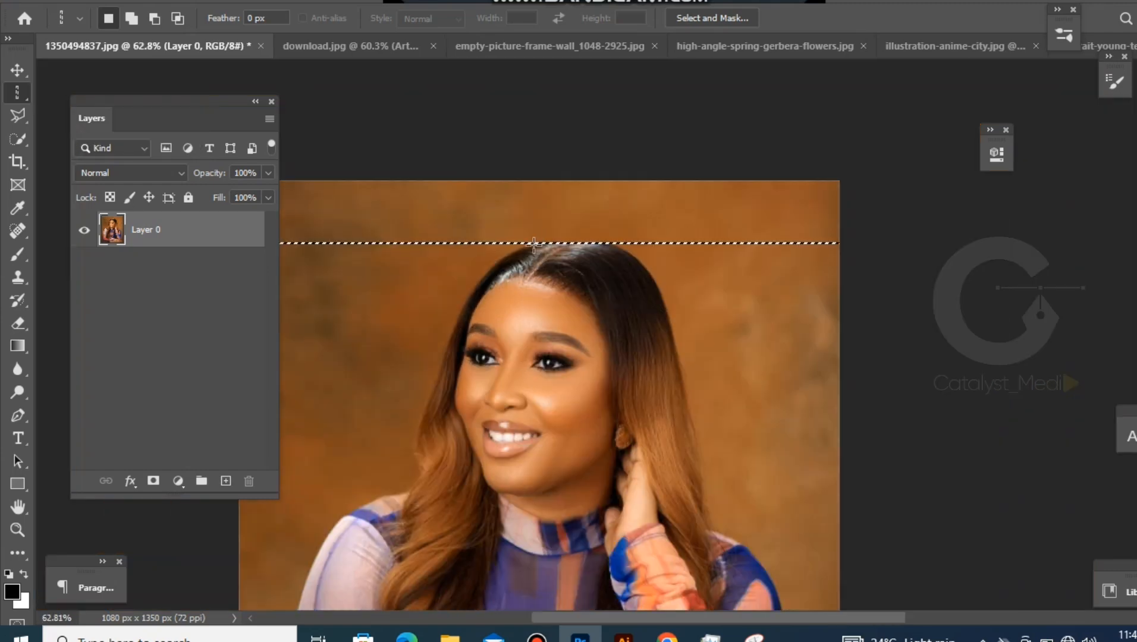
left_click(534, 292)
scroll(535, 292, "down", 2)
scroll(595, 300, "up", 3)
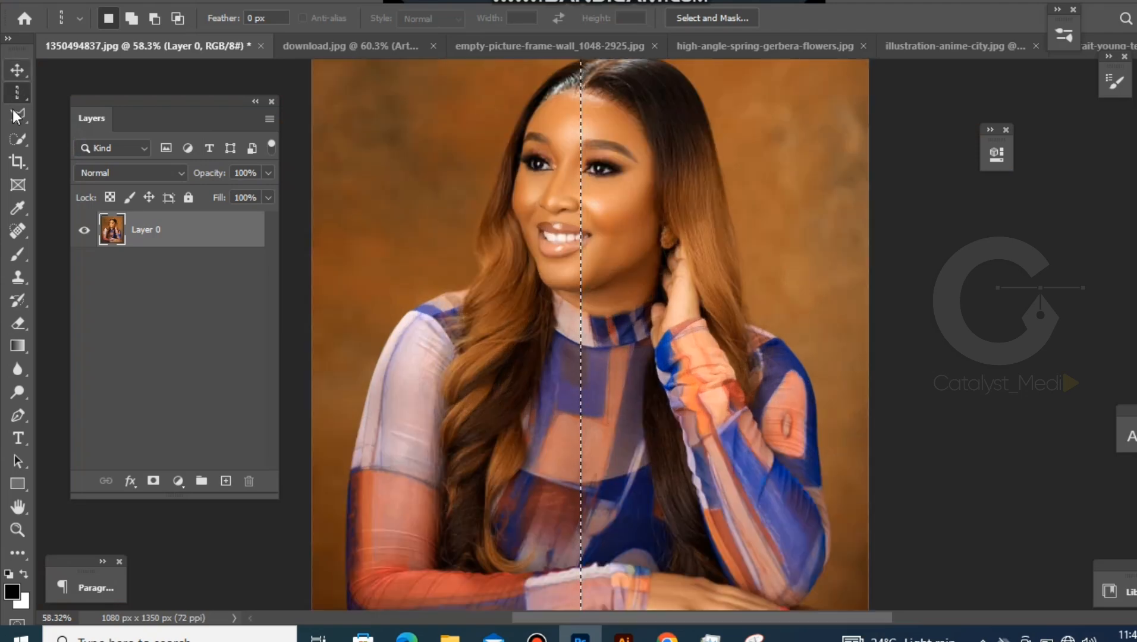
- Clear the single-column selection and activate the Lasso tool
right_click(18, 92)
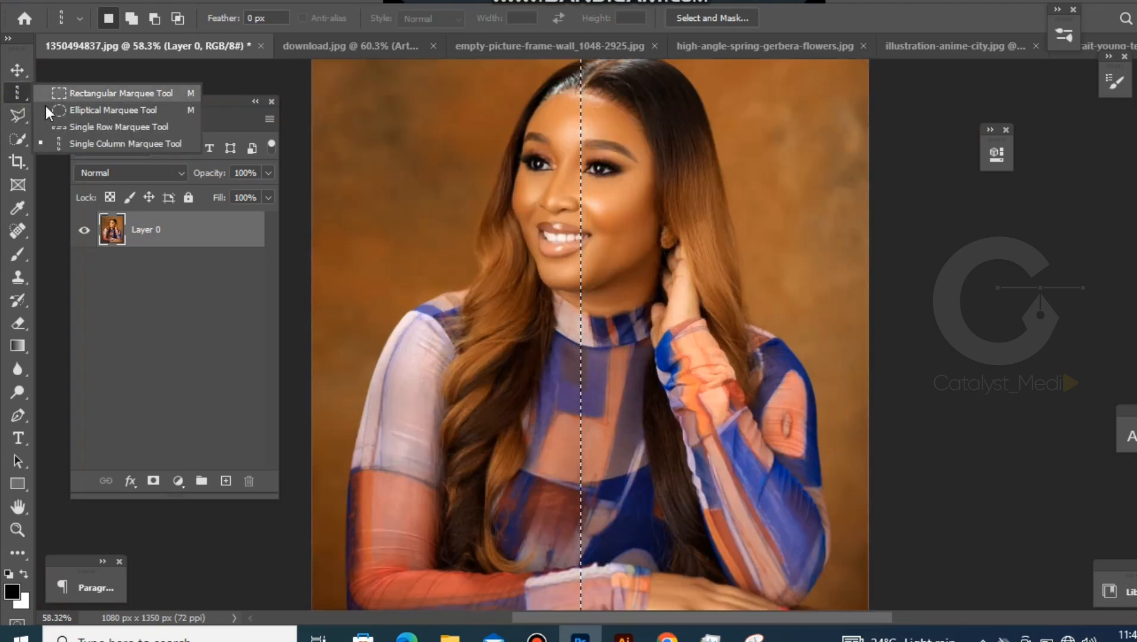
left_click(13, 88)
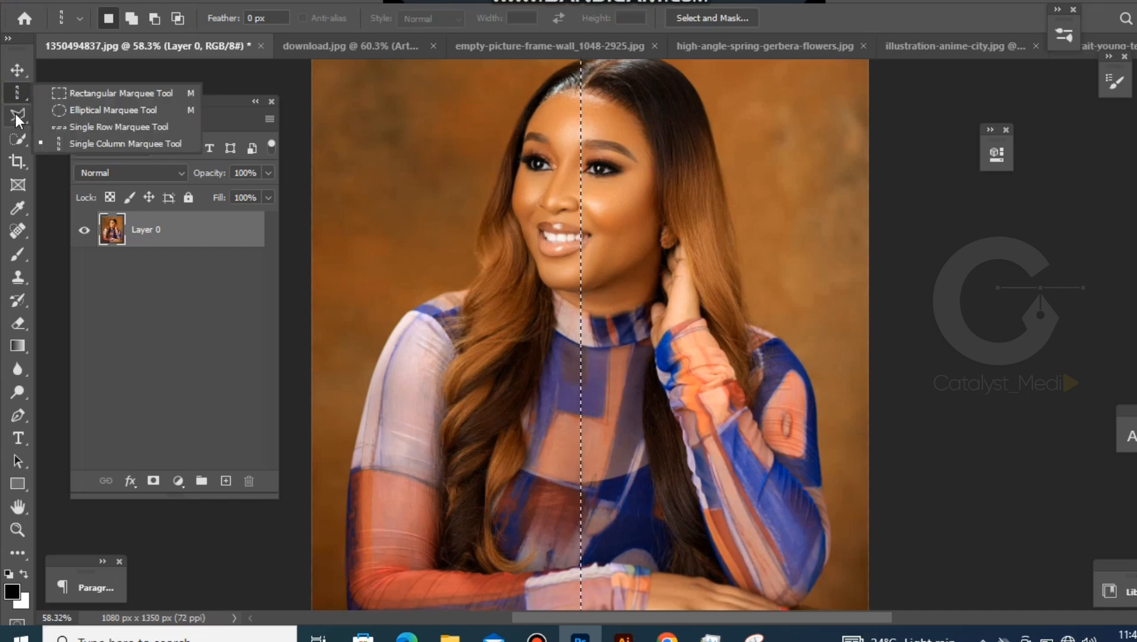
left_click(19, 71)
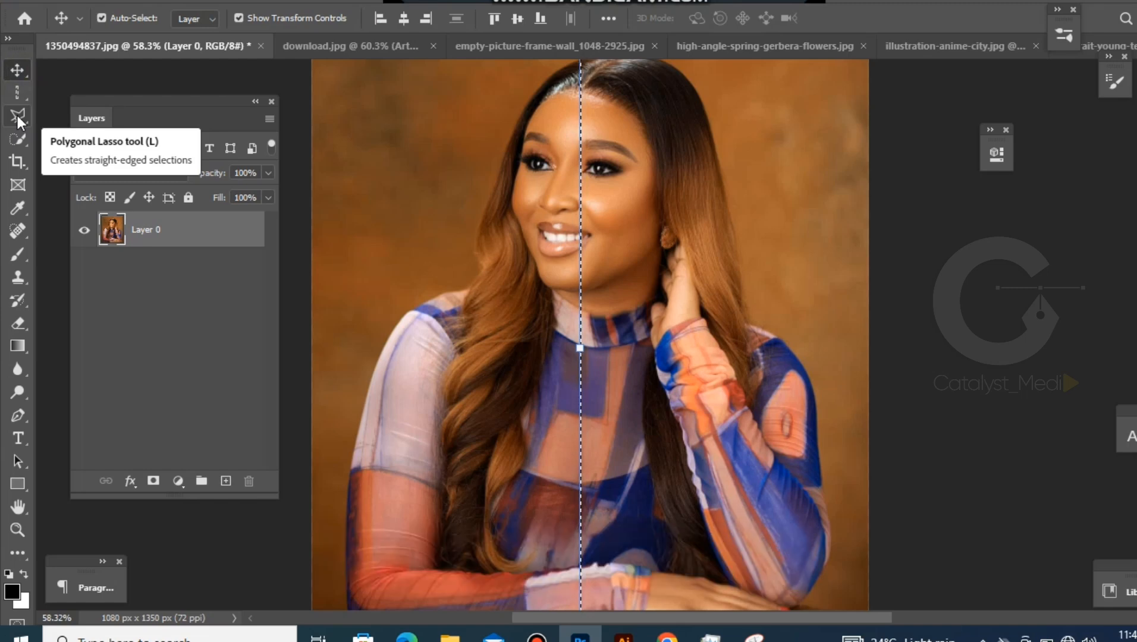
left_click(17, 115)
left_click(598, 216)
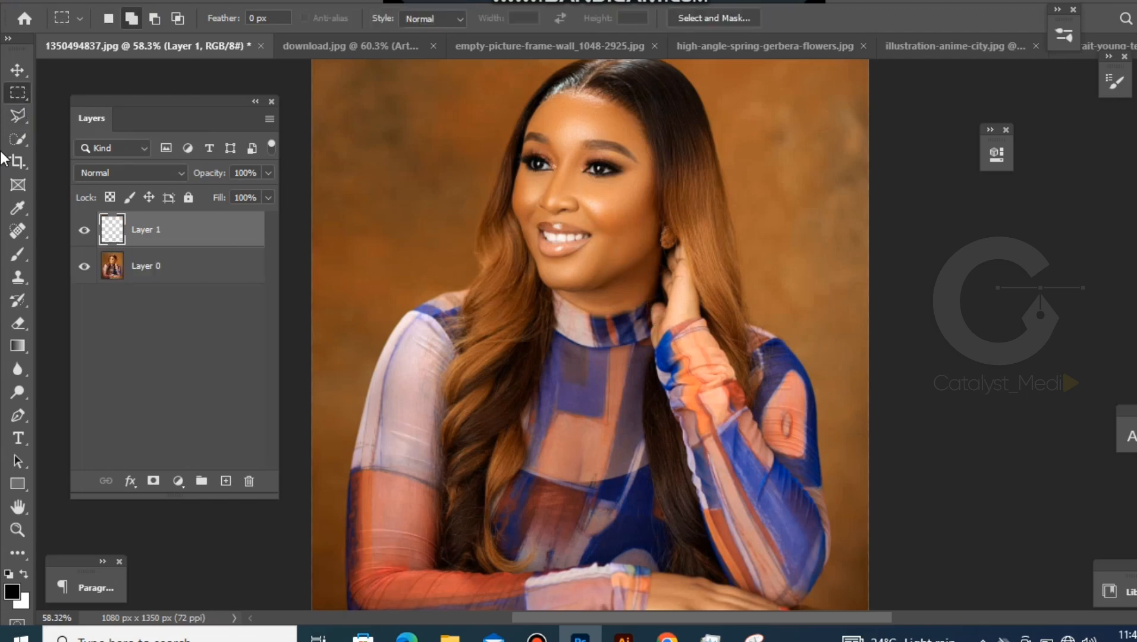
left_click(11, 119)
left_click(48, 123)
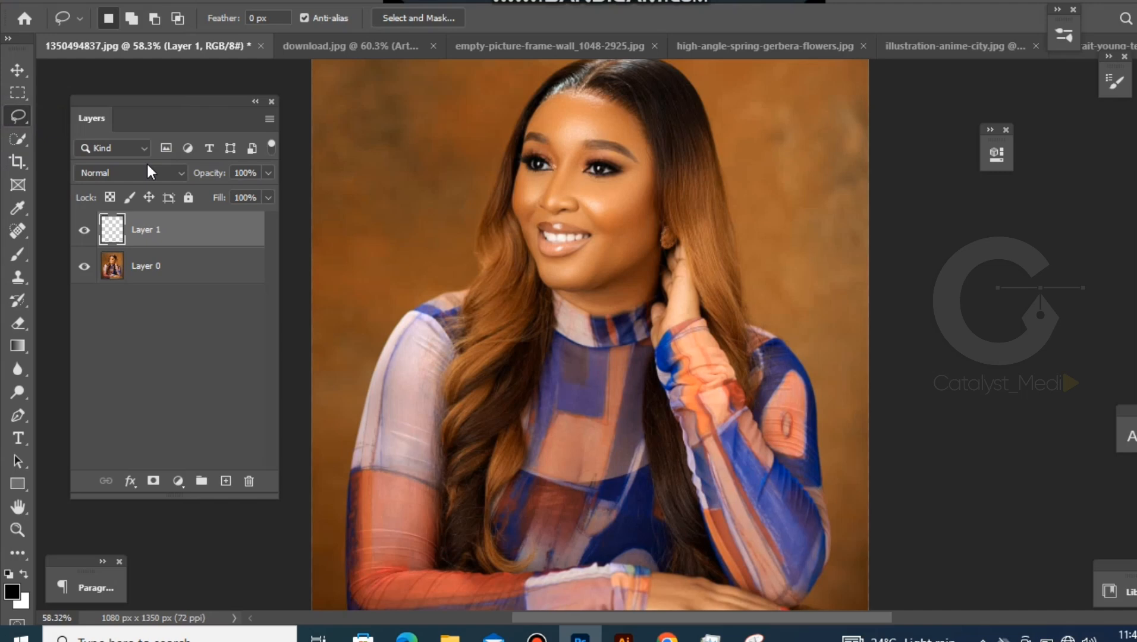
- Draw a closed freehand Lasso selection loosely around the woman's head, hair and neck
right_click(15, 118)
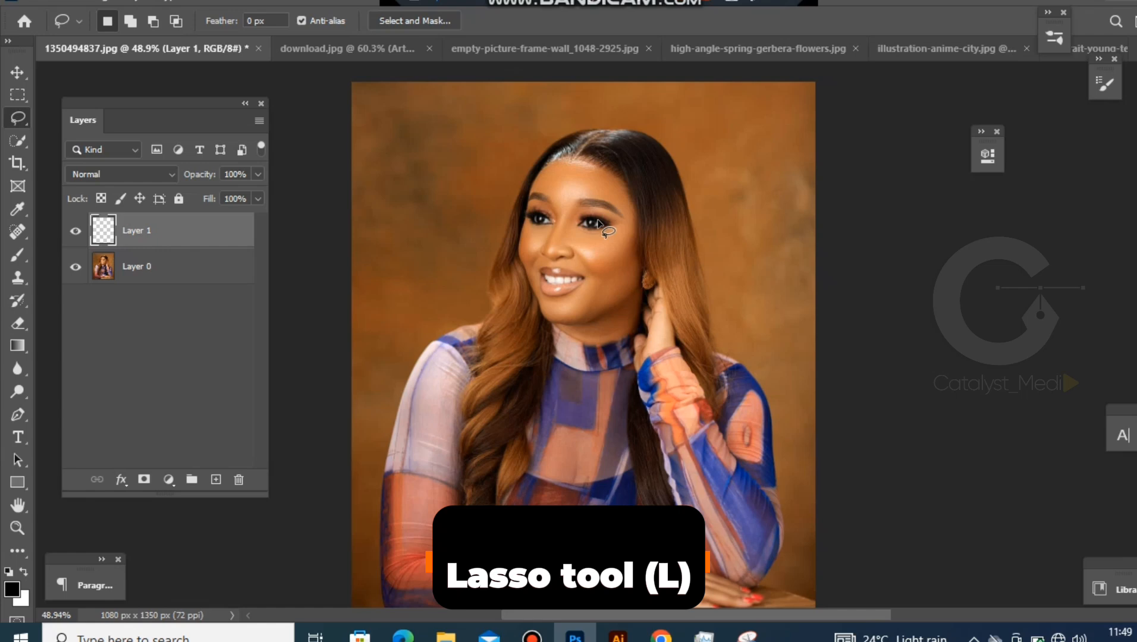
right_click(17, 125)
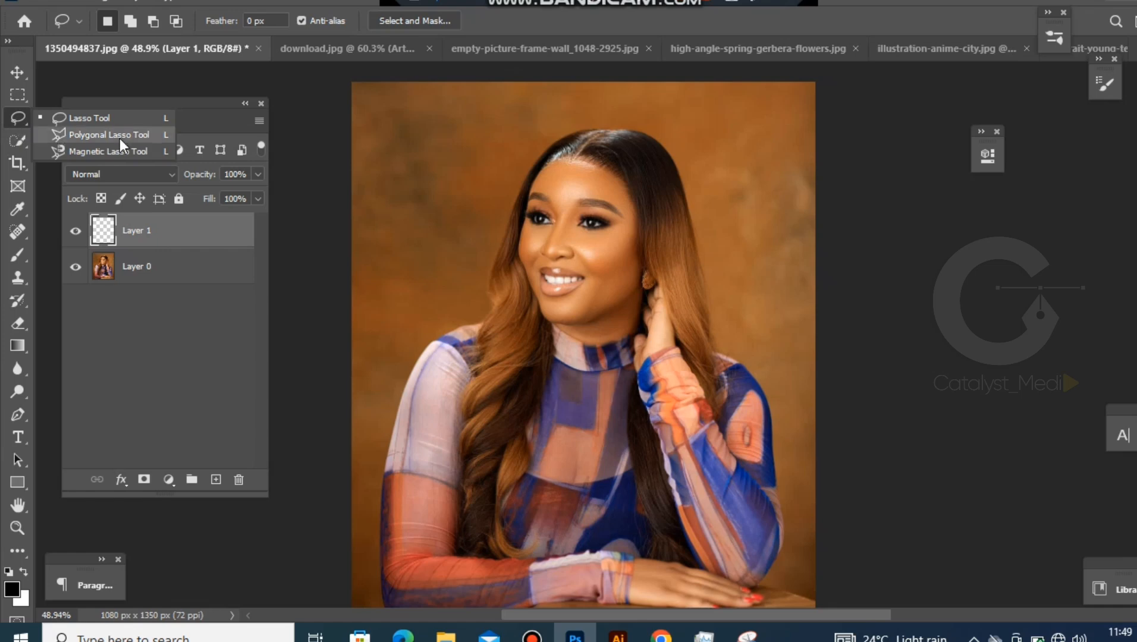
left_click(119, 118)
scroll(591, 127, "up", 2)
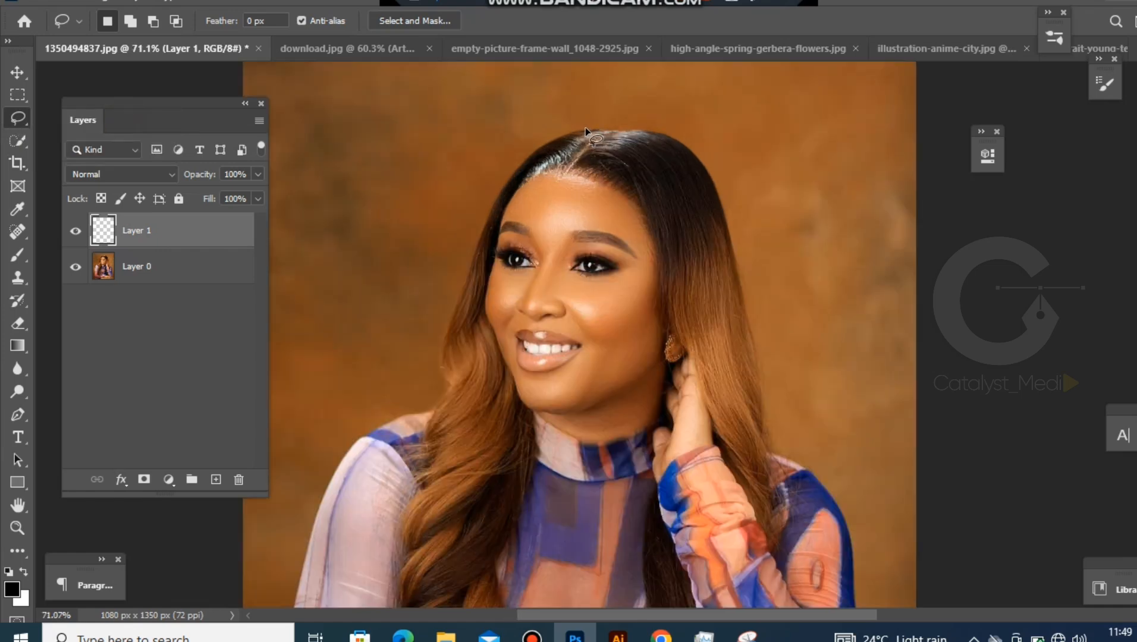
left_click_drag(547, 137, 475, 243)
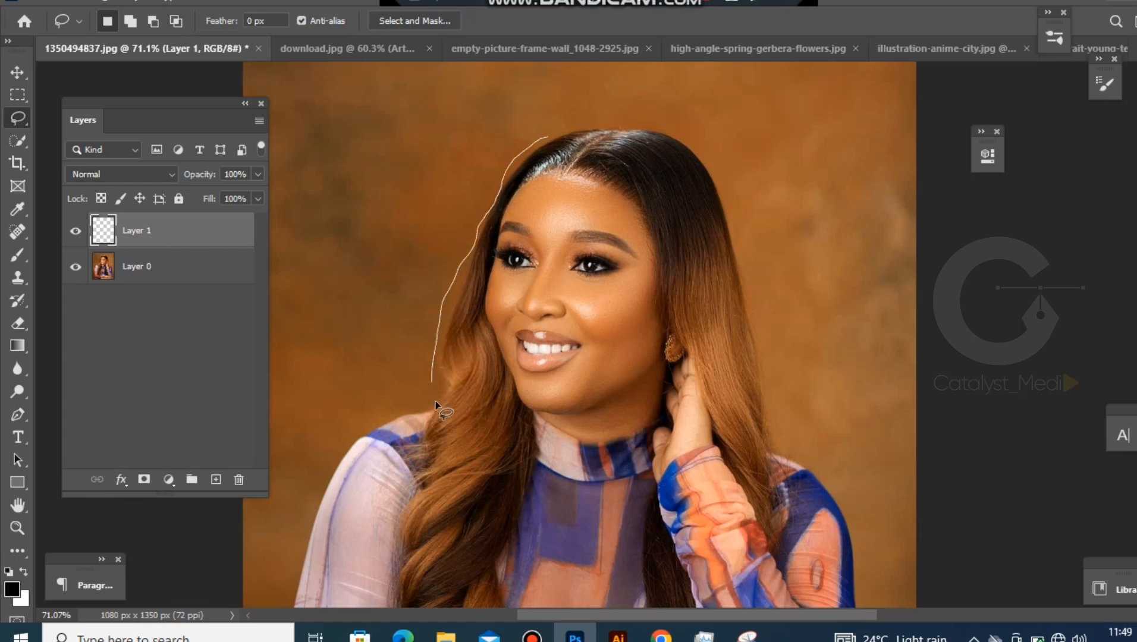
left_click_drag(435, 401, 509, 446)
left_click_drag(609, 485, 694, 448)
mouse_move(733, 229)
left_mouse_down()
mouse_move(686, 149)
mouse_move(644, 126)
mouse_move(586, 121)
mouse_move(542, 140)
left_mouse_up()
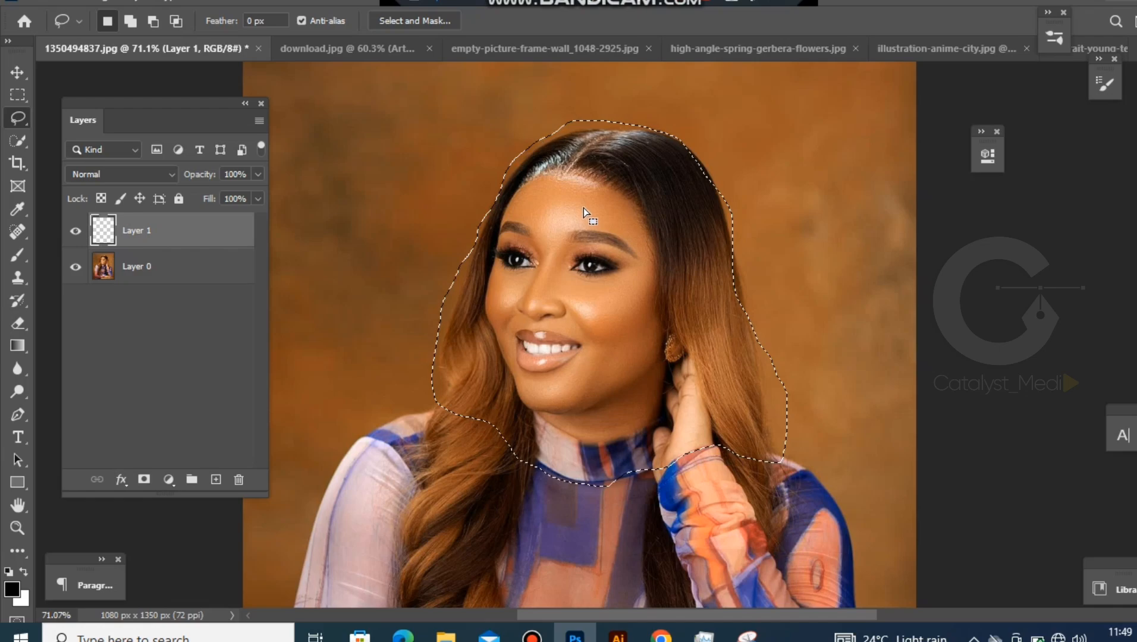
scroll(587, 212, "down", 3)
scroll(684, 262, "up", 2)
scroll(636, 230, "down", 2)
scroll(579, 134, "up", 3)
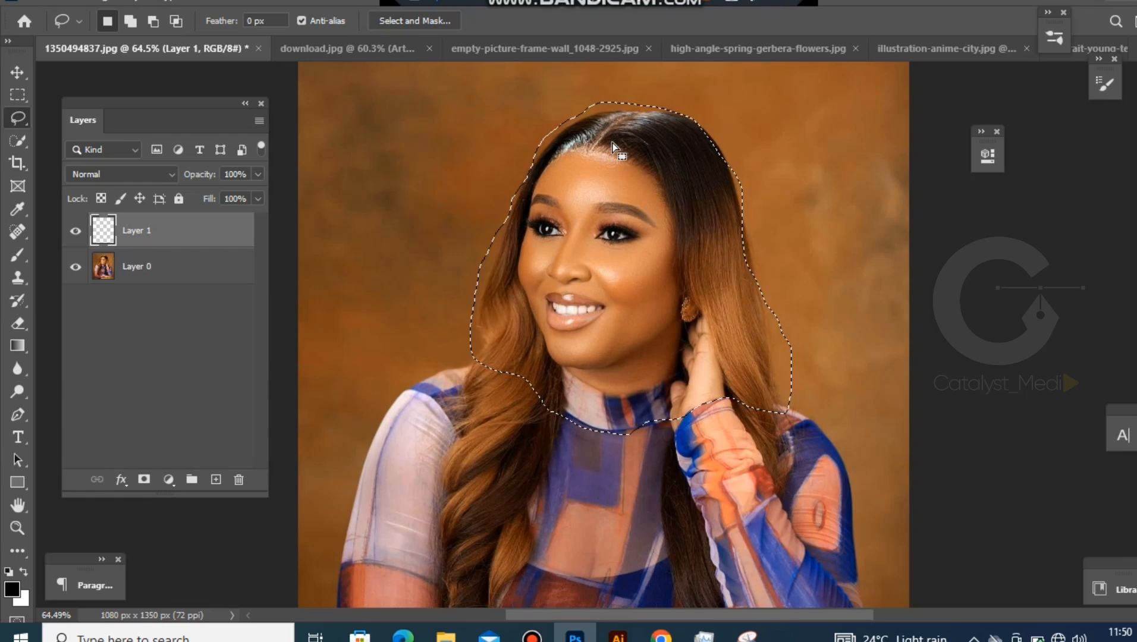
- Clear the freehand selection and activate the Polygonal Lasso tool
left_click(635, 170)
left_click(25, 120)
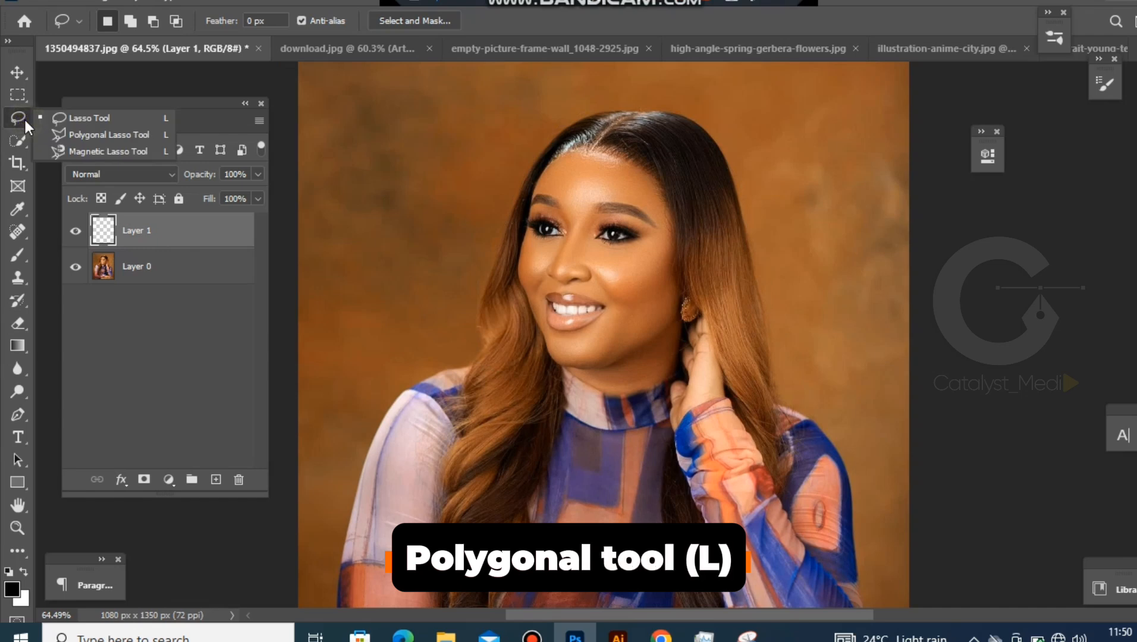
left_click(72, 137)
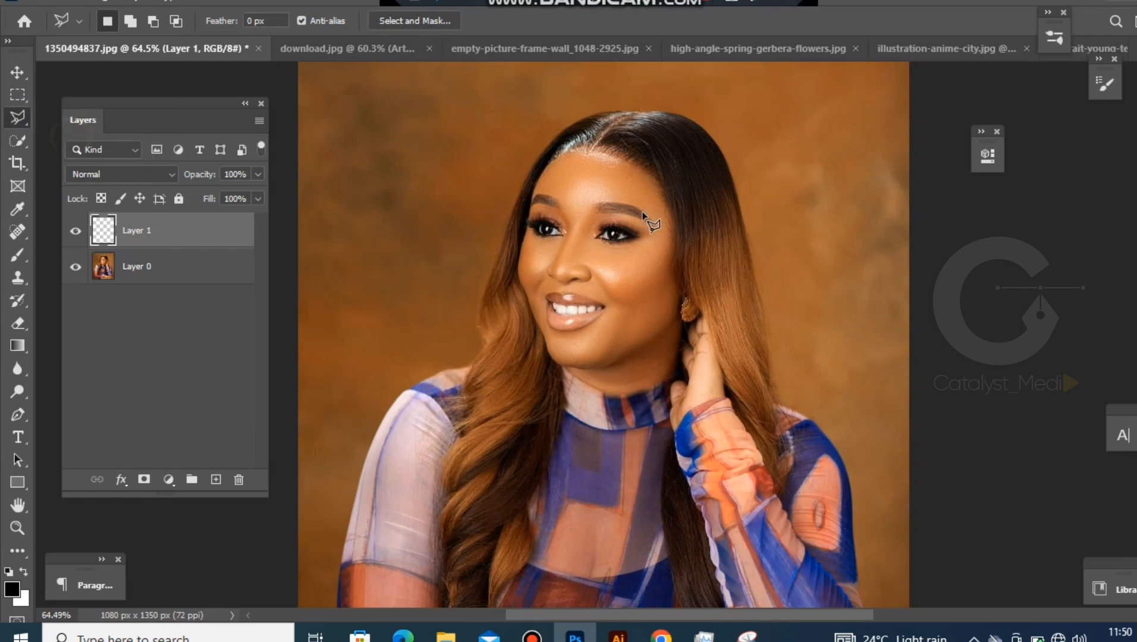
- Outline the woman's head, hair and neck with straight Polygonal Lasso segments and close the outline into a selection
scroll(562, 97, "down", 3)
scroll(562, 97, "up", 2)
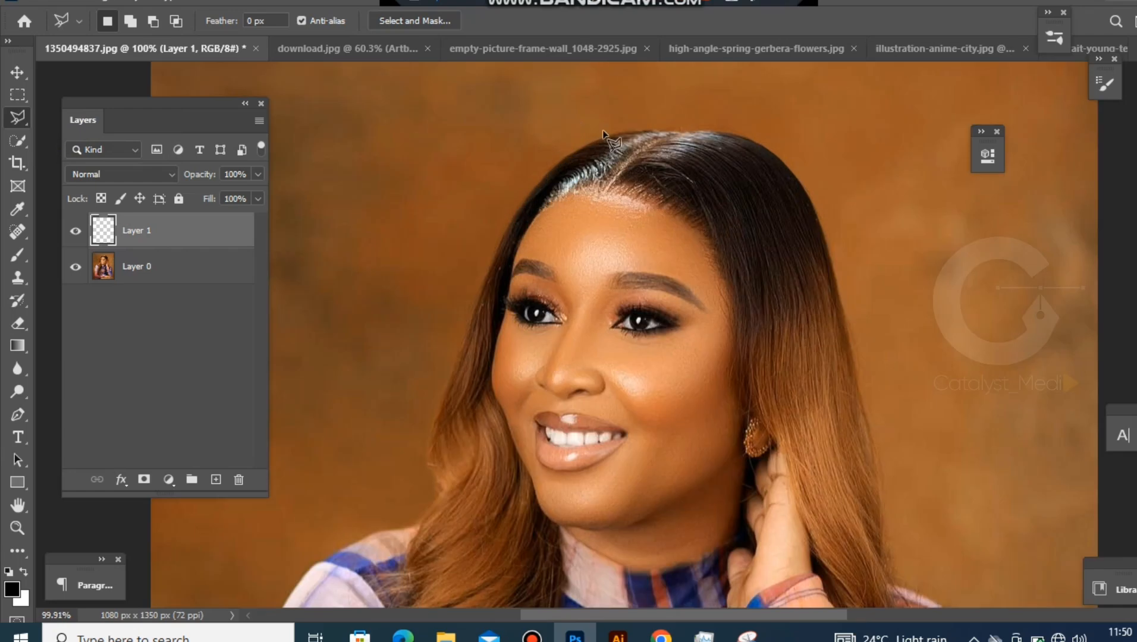
left_click(534, 184)
scroll(510, 220, "down", 2)
left_click(504, 285)
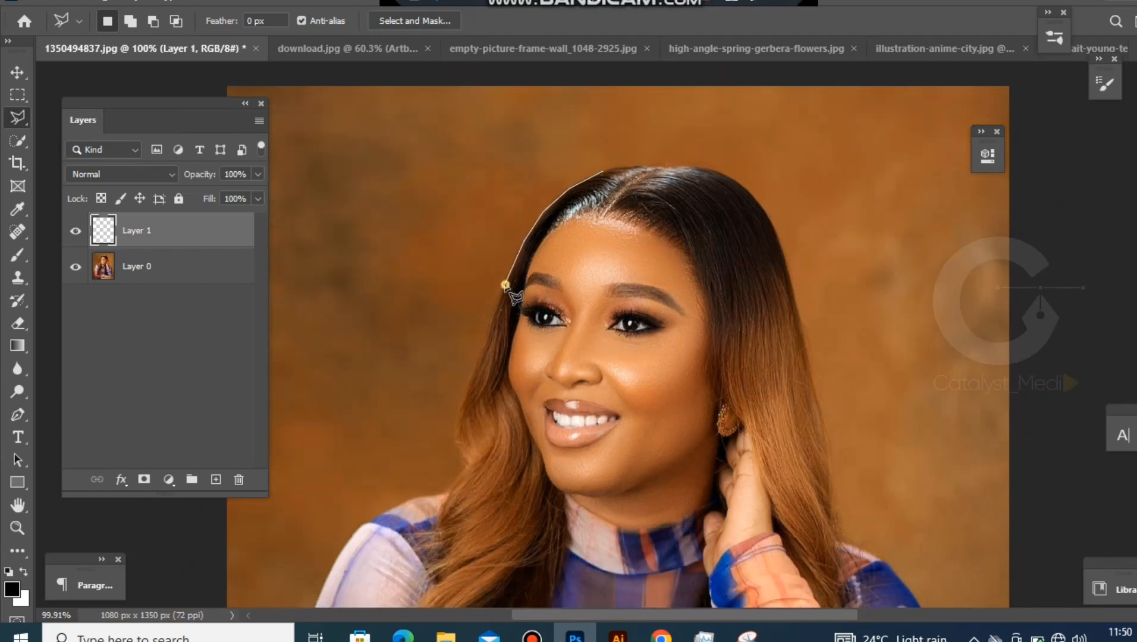
left_click(494, 315)
scroll(484, 340, "down", 2)
scroll(478, 369, "up", 3)
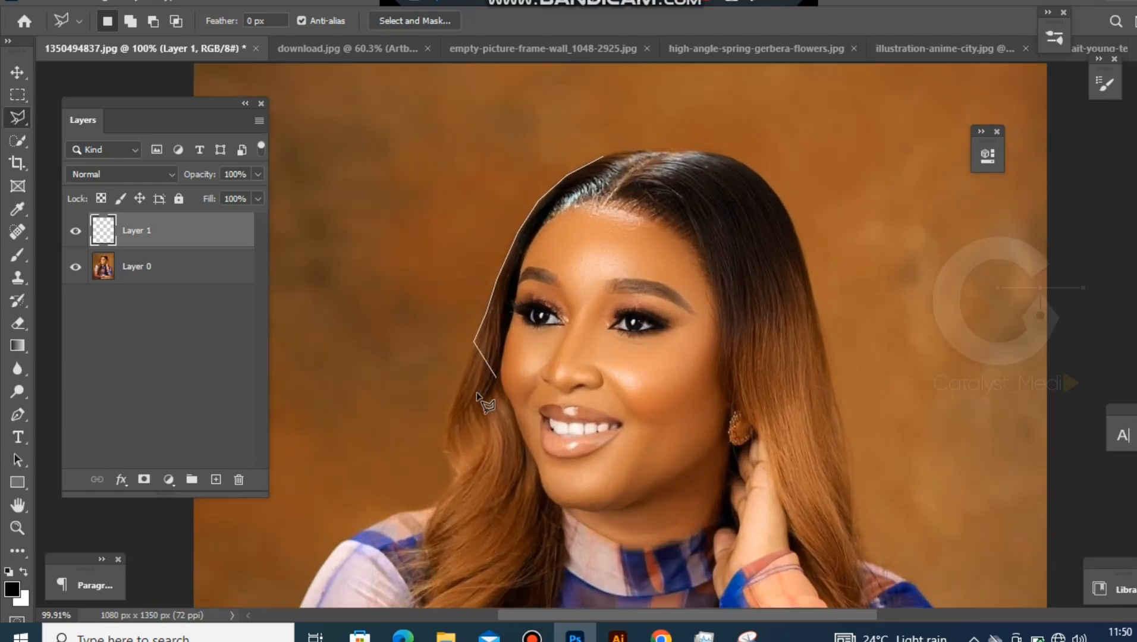
left_click(452, 410)
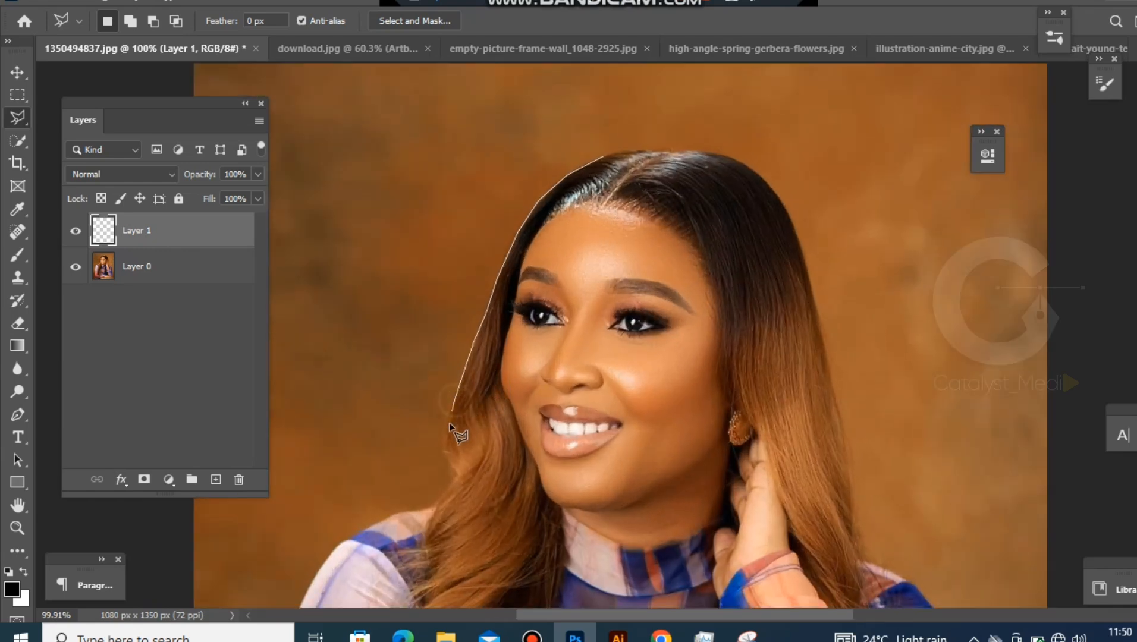
left_click(447, 467)
left_click(512, 558)
left_click(623, 596)
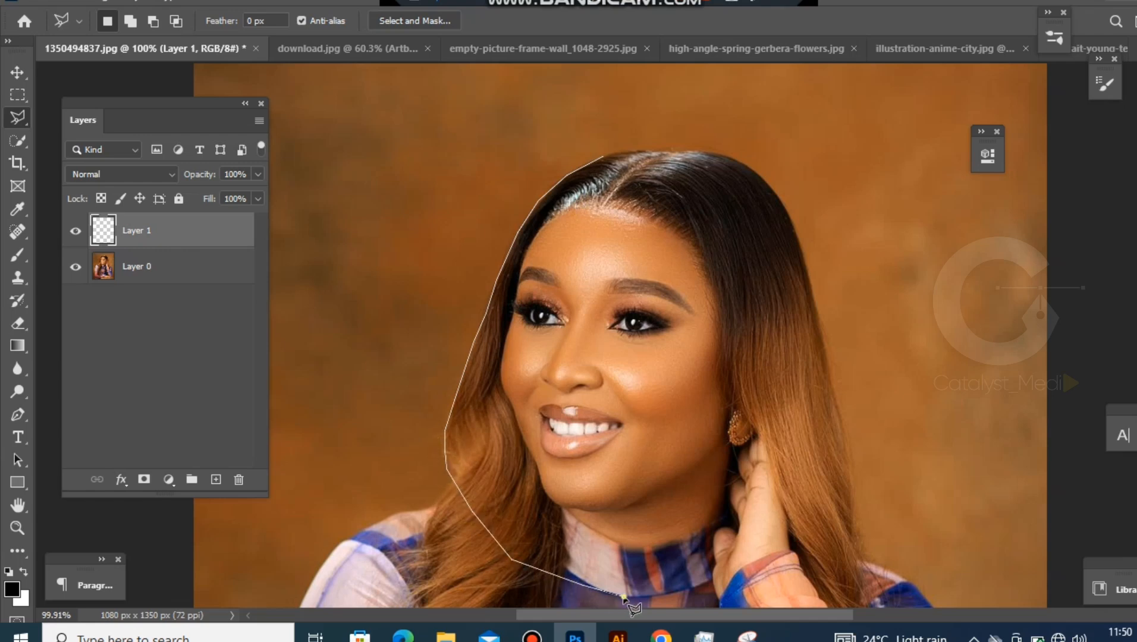
left_click(715, 583)
left_click(804, 559)
left_click(827, 582)
left_click(856, 509)
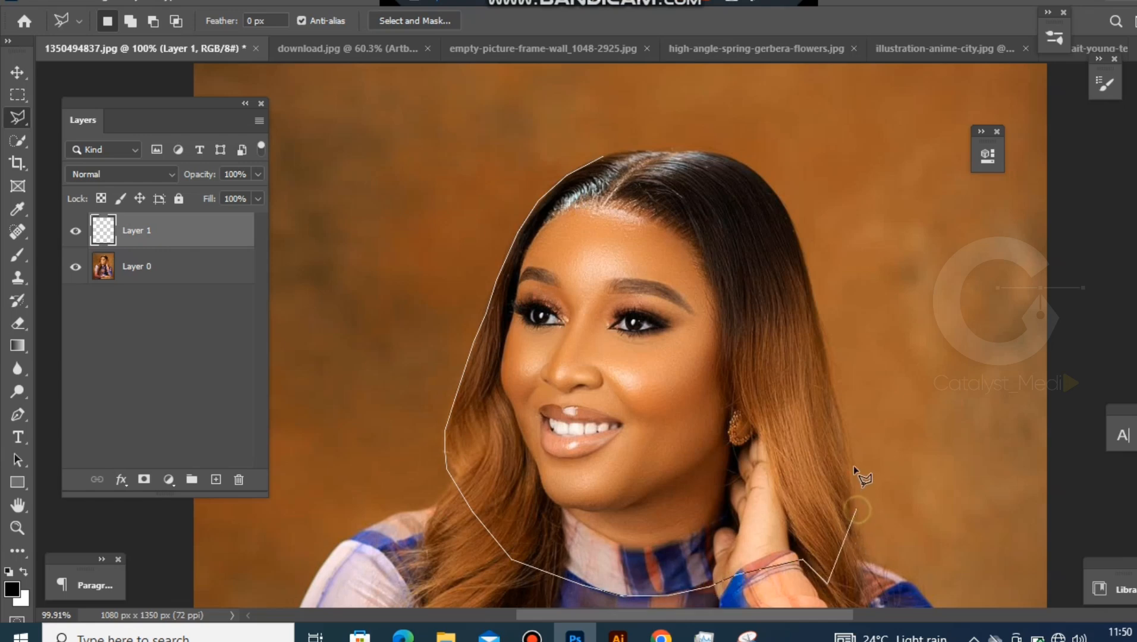
left_click(845, 415)
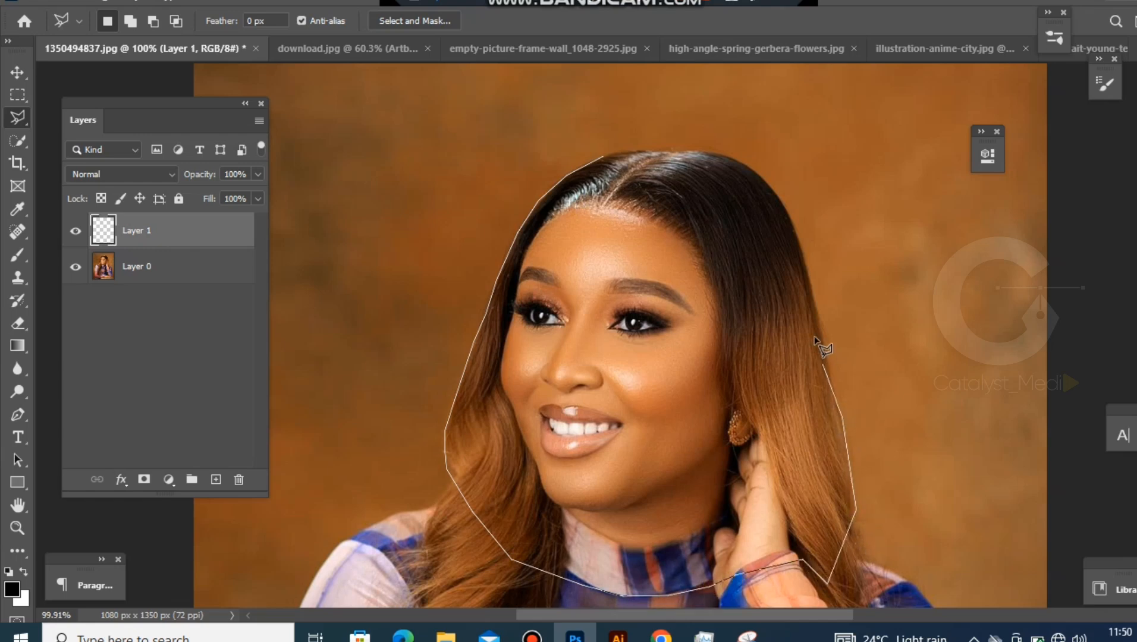
left_click(801, 246)
left_click(776, 190)
left_click(750, 158)
left_click(671, 150)
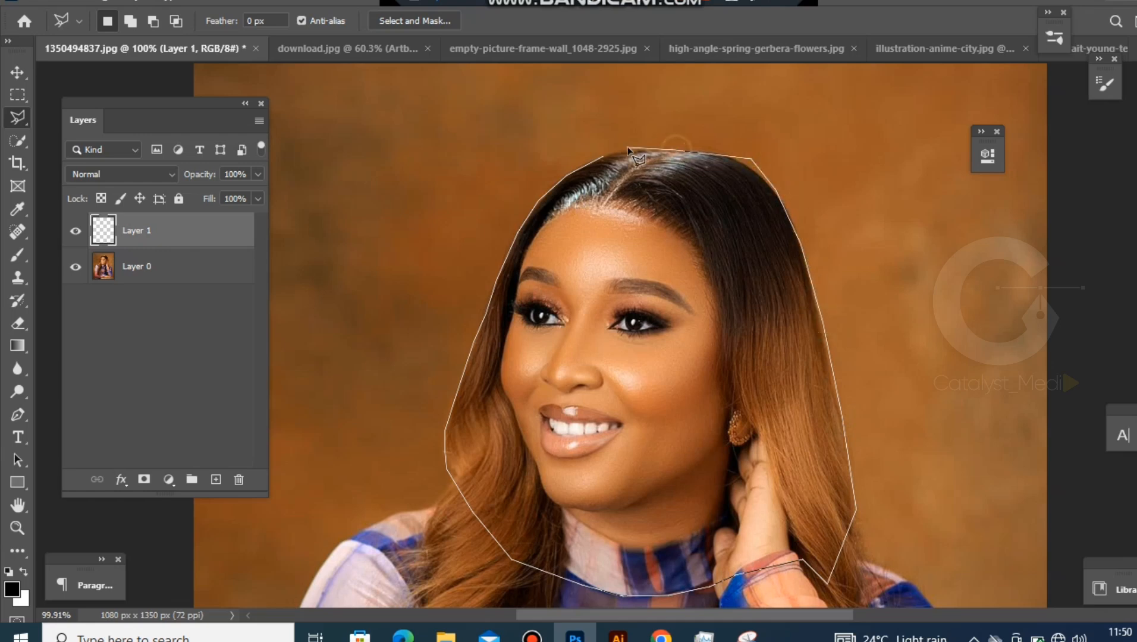
left_click(597, 163)
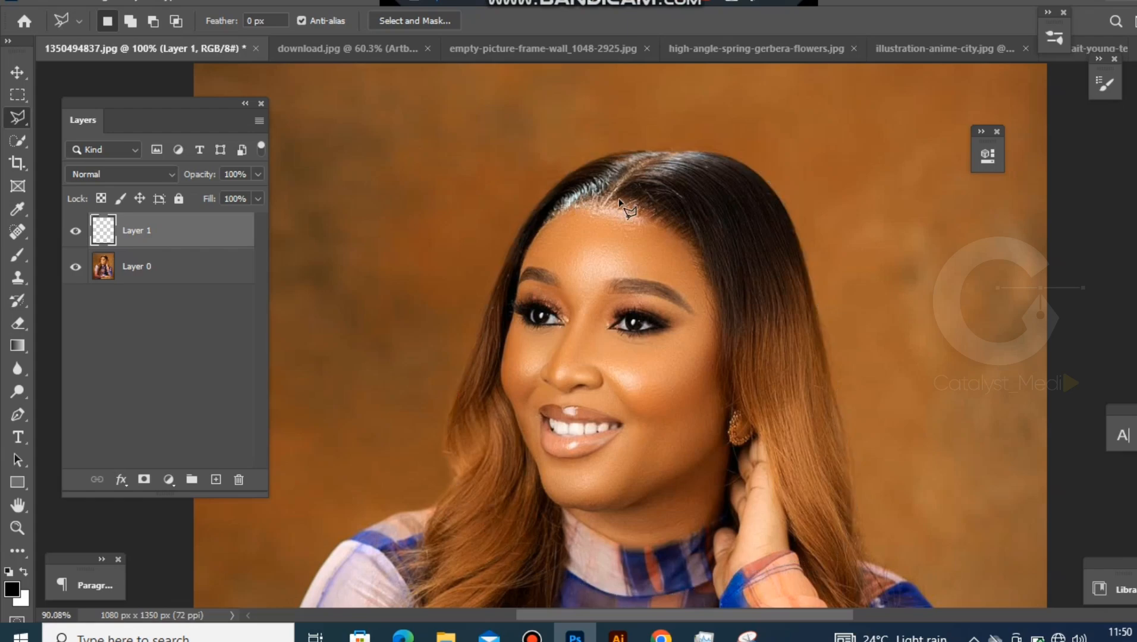
scroll(618, 198, "down", 3)
scroll(584, 89, "up", 6)
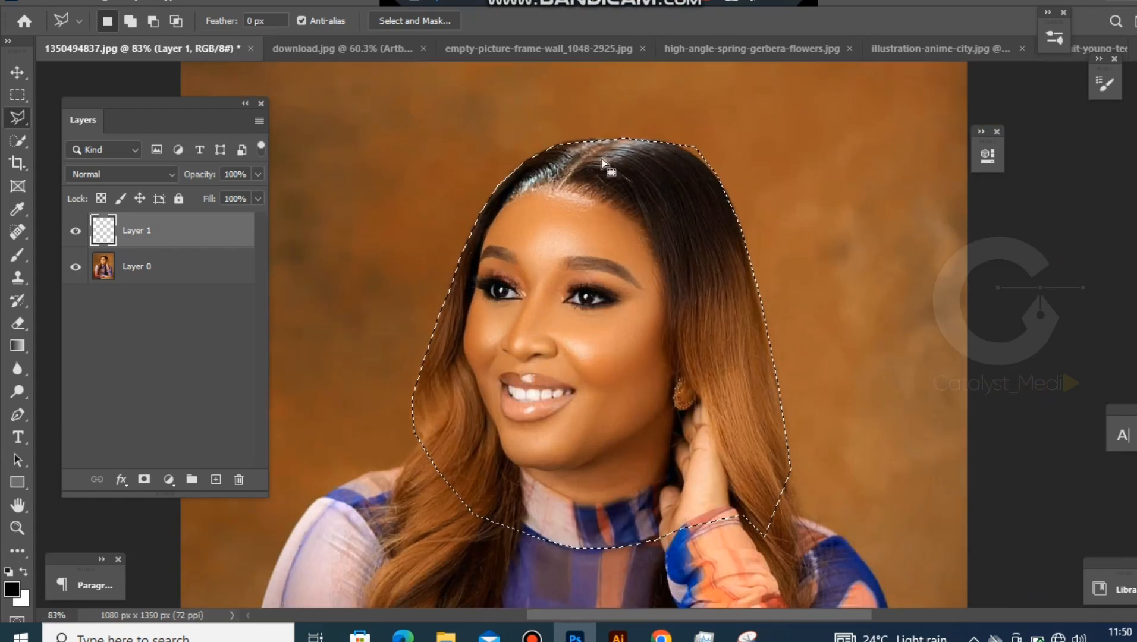
scroll(603, 164, "down", 3)
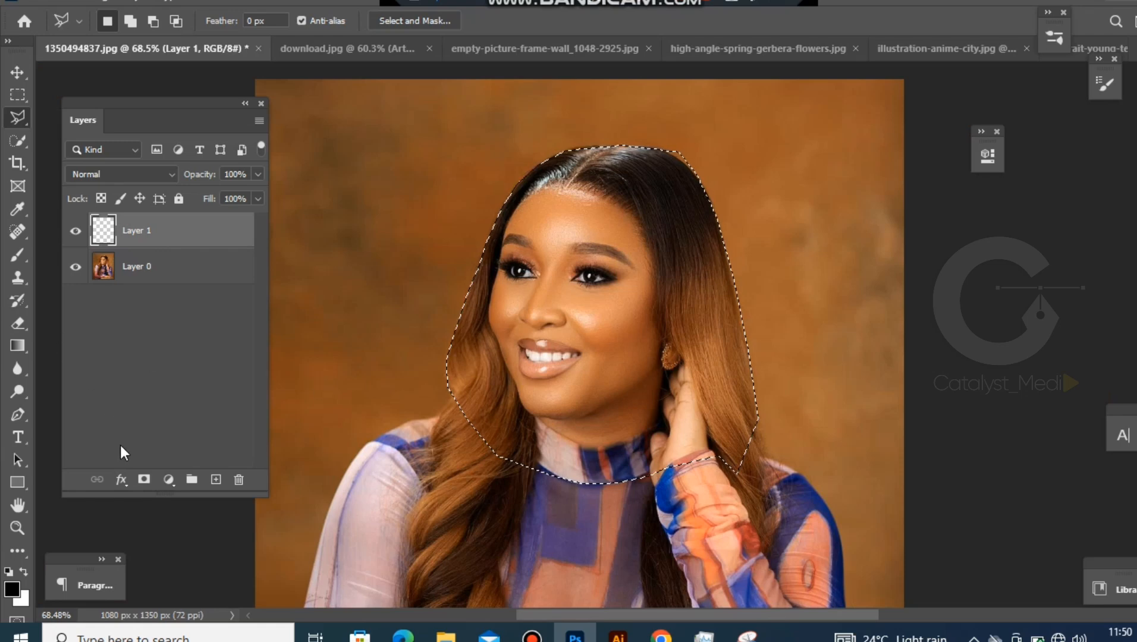
- Try adding a layer mask to Layer 1 from the polygonal selection, and undo it
left_click(144, 479)
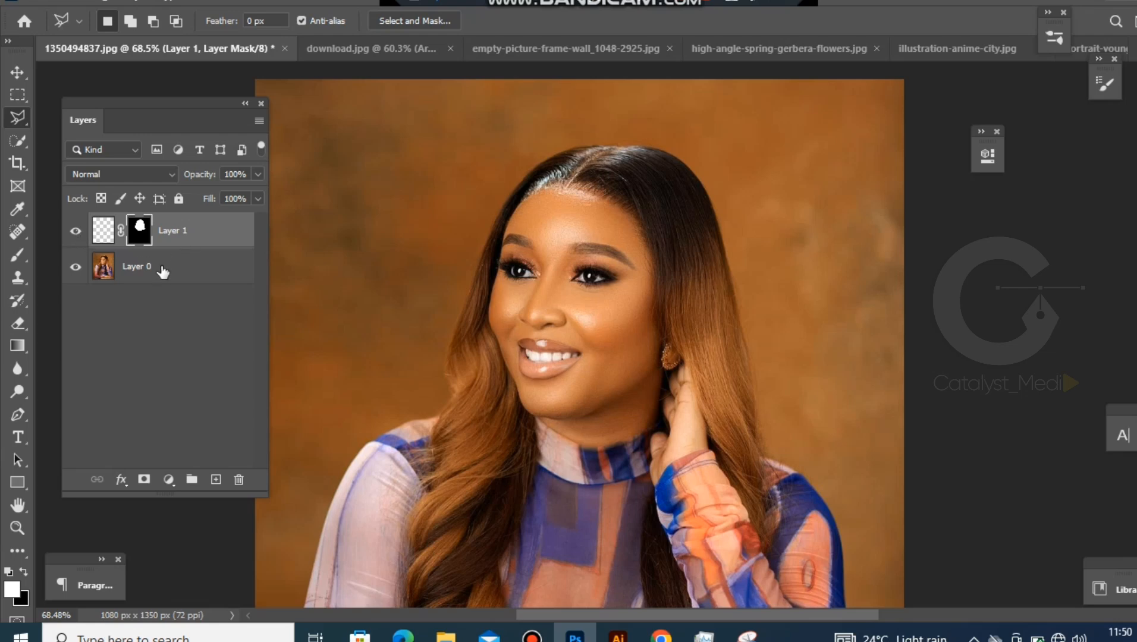
key("ctrl+z")
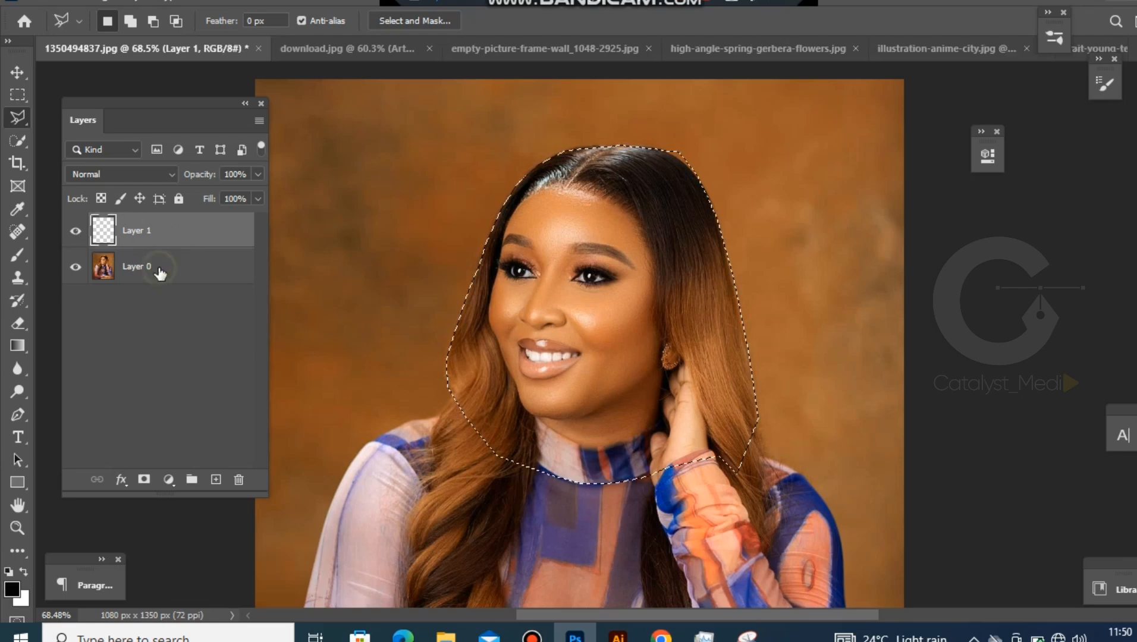
- Add a layer mask to Layer 0 from the polygonal selection around the woman's head
left_click(158, 270)
left_click(147, 477)
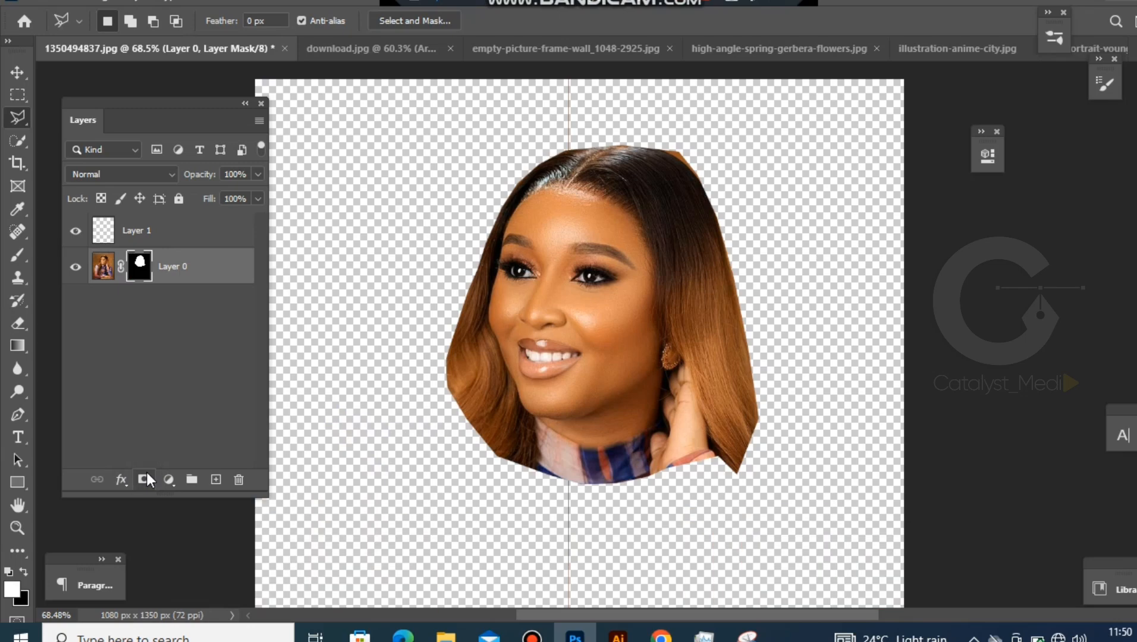
key("ctrl+0")
scroll(618, 179, "up", 3)
scroll(613, 134, "down", 2)
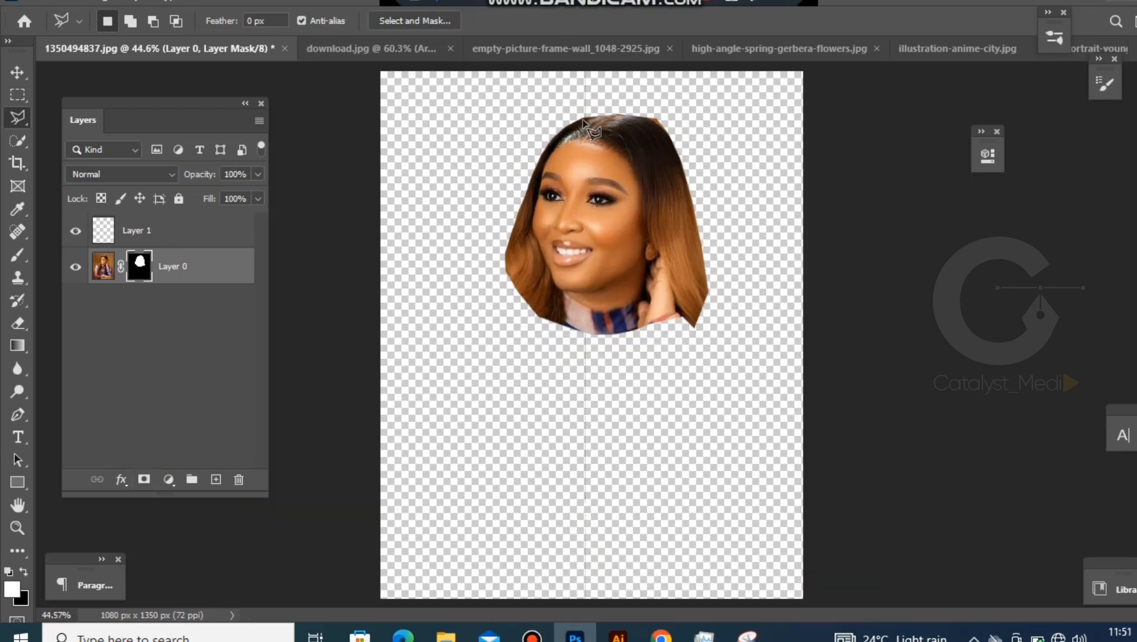
scroll(591, 119, "up", 3)
- Try deleting Layer 1, and undo back to the unmasked Layer 0 with its polygonal selection
left_click_drag(164, 232, 248, 480)
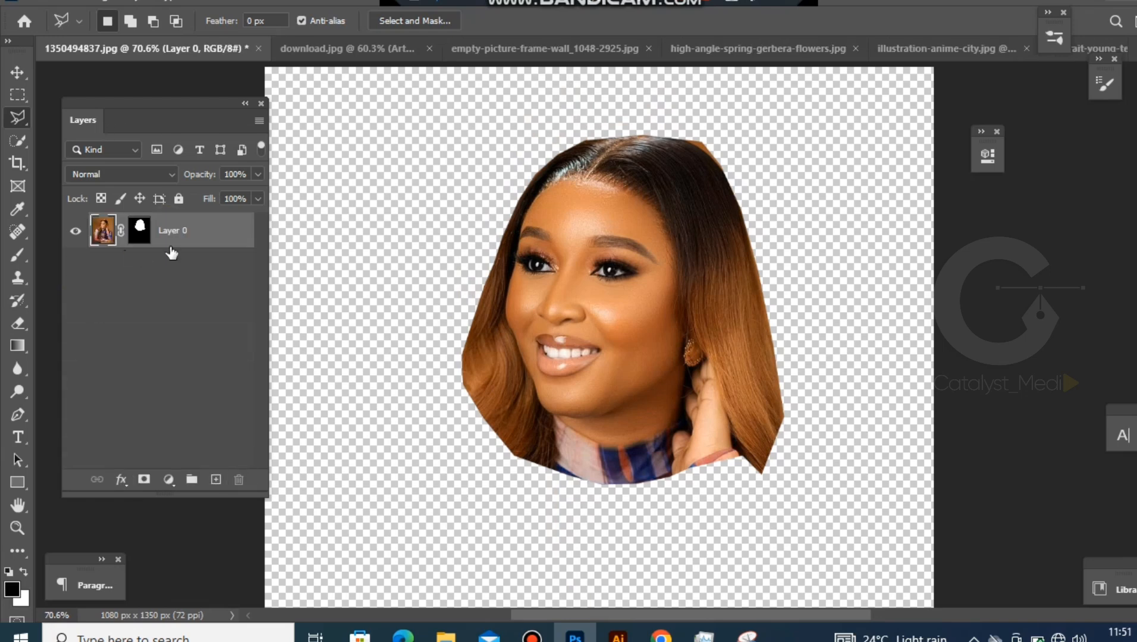
left_click(140, 230)
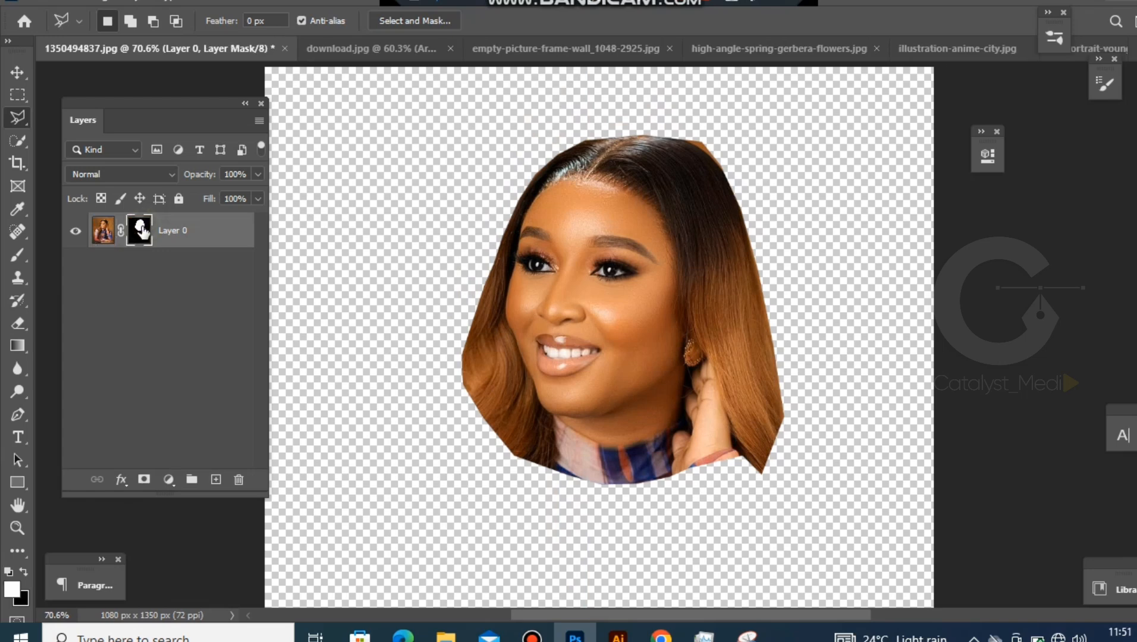
key("ctrl+z")
key("ctrl+z")
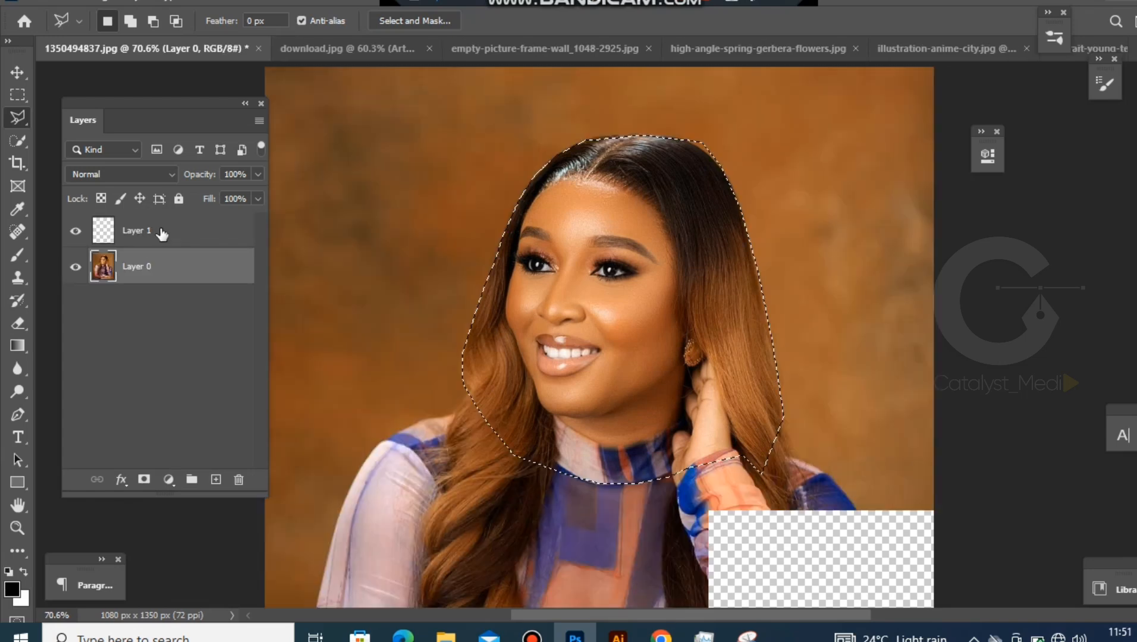
- Delete Layer 1 and clear the polygonal selection
left_click_drag(161, 231, 238, 479)
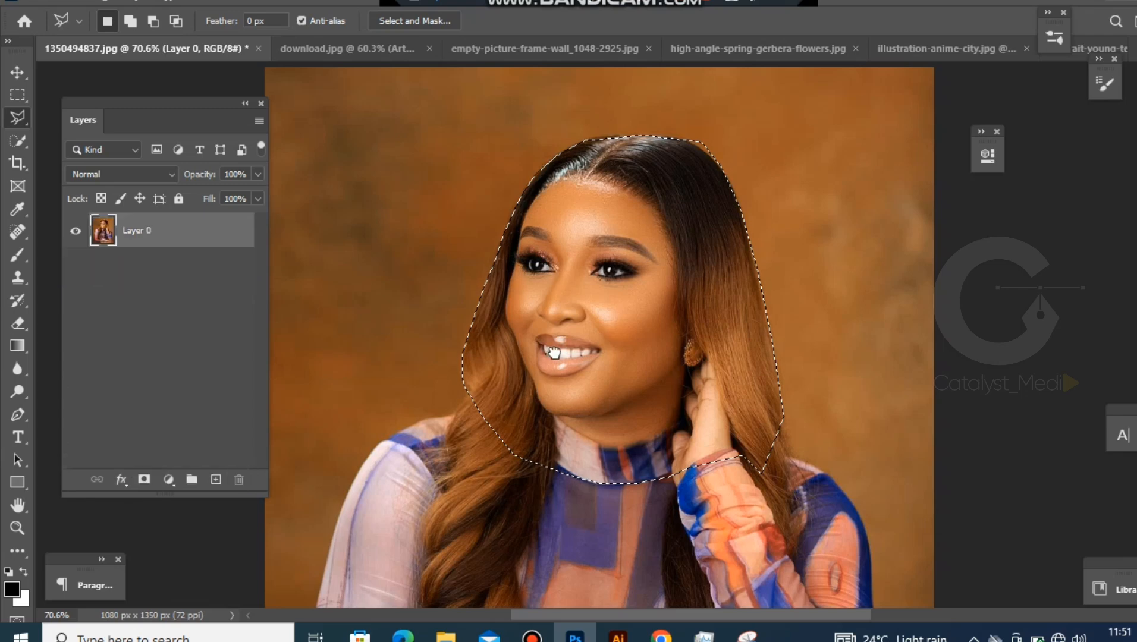
key("ctrl+d")
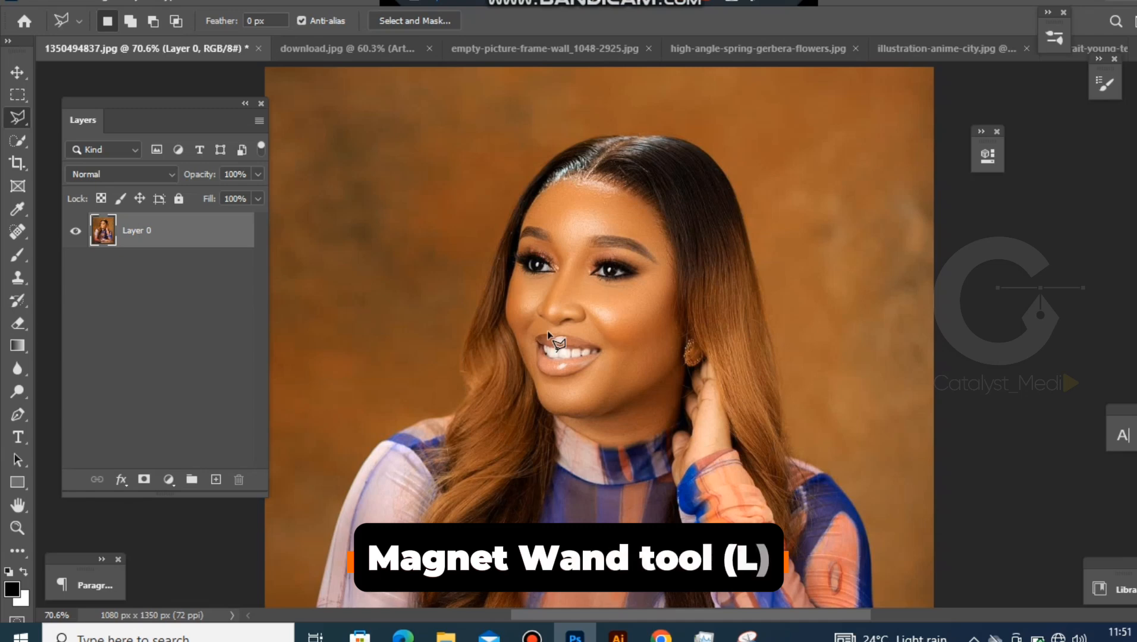
- Activate the Magnetic Lasso tool and switch to the illustration-anime-city.jpg document
right_click(22, 125)
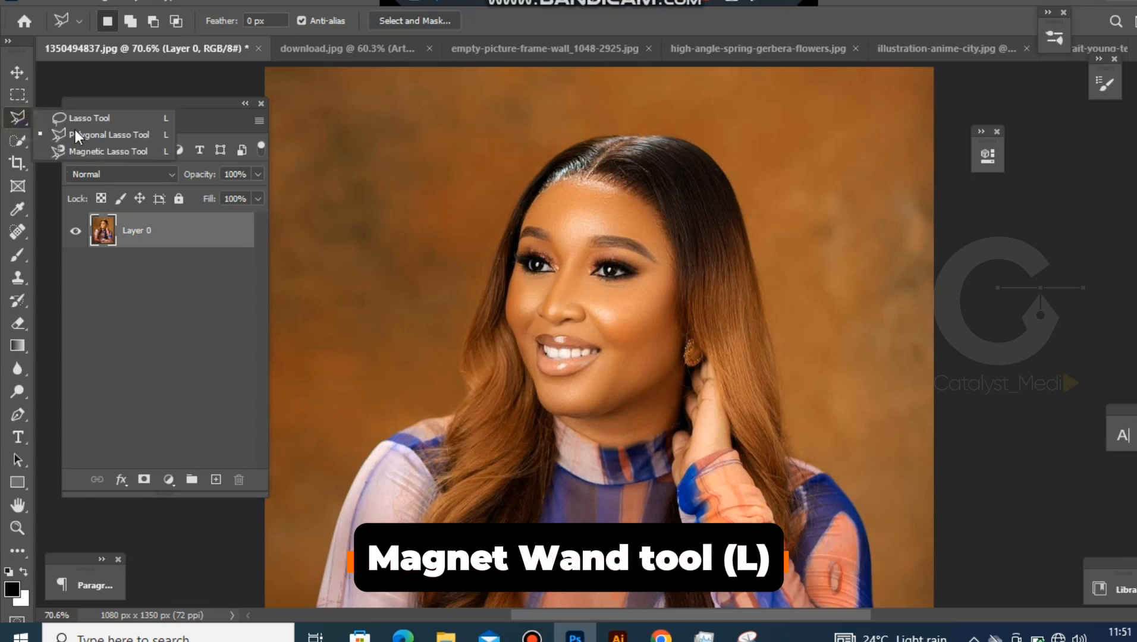
left_click(94, 152)
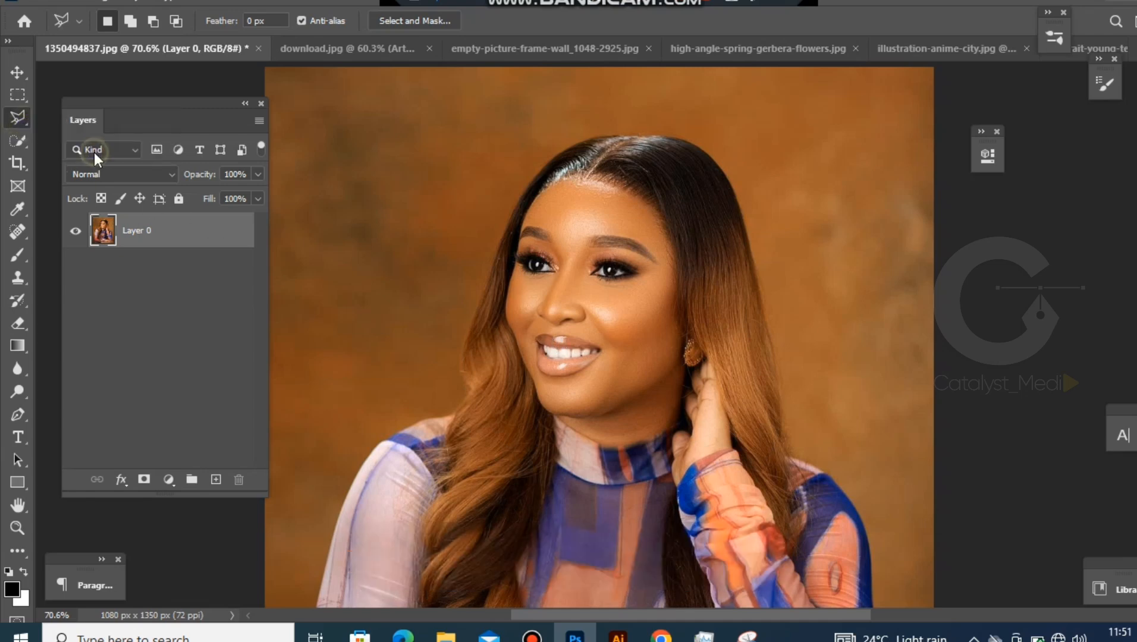
left_click(944, 53)
scroll(543, 201, "up", 5)
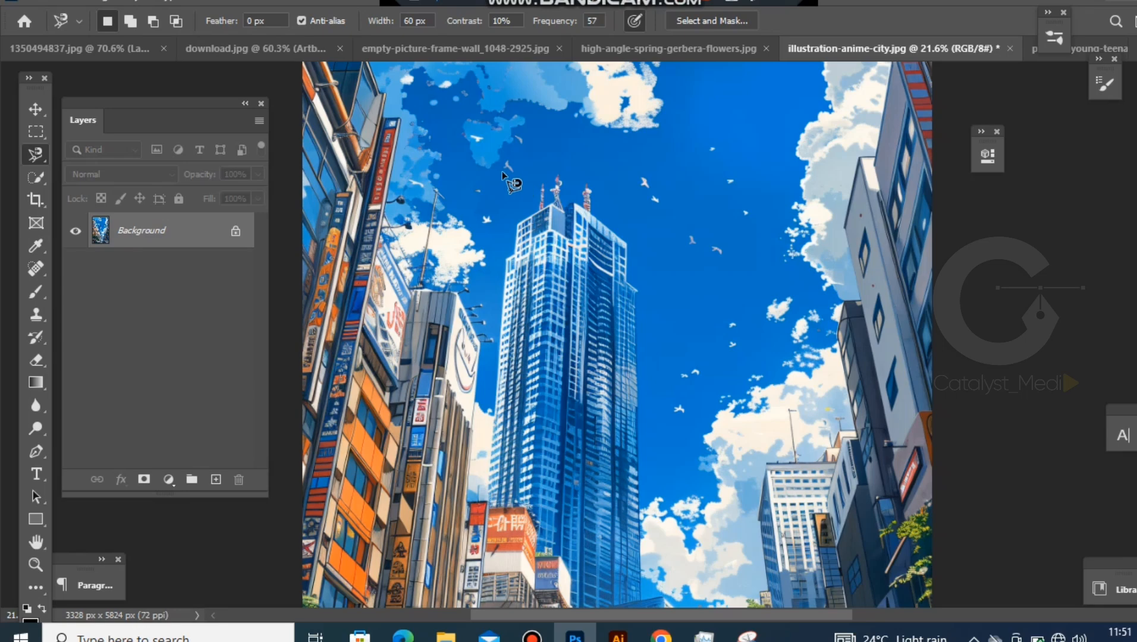
scroll(455, 390, "down", 2)
scroll(502, 256, "up", 2)
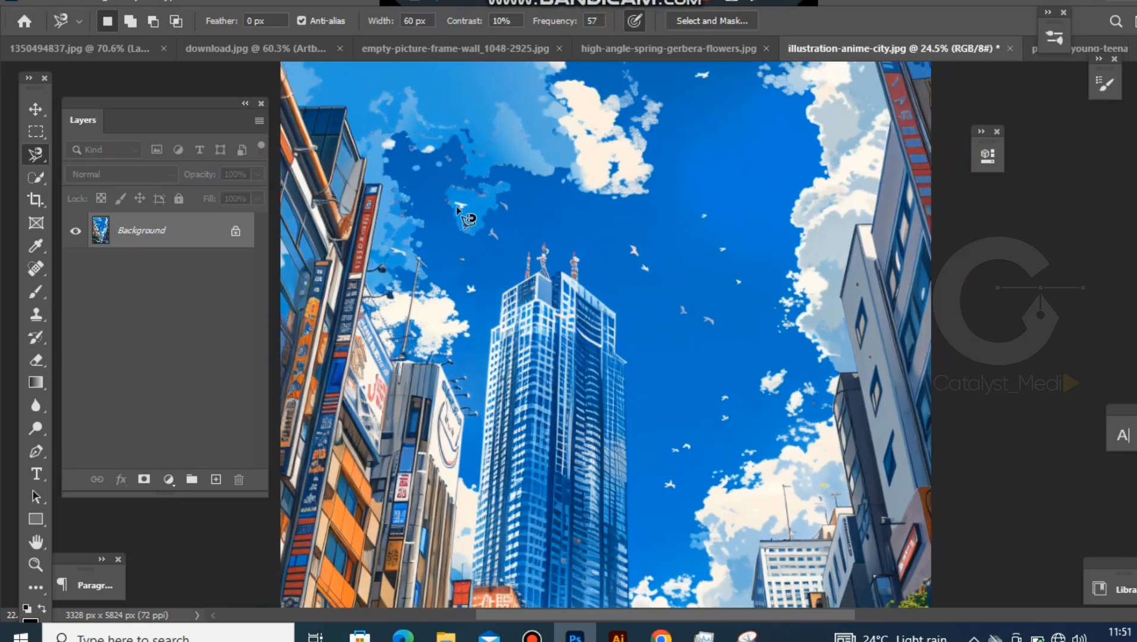
scroll(464, 216, "down", 2)
scroll(378, 119, "up", 3)
scroll(378, 118, "up", 1)
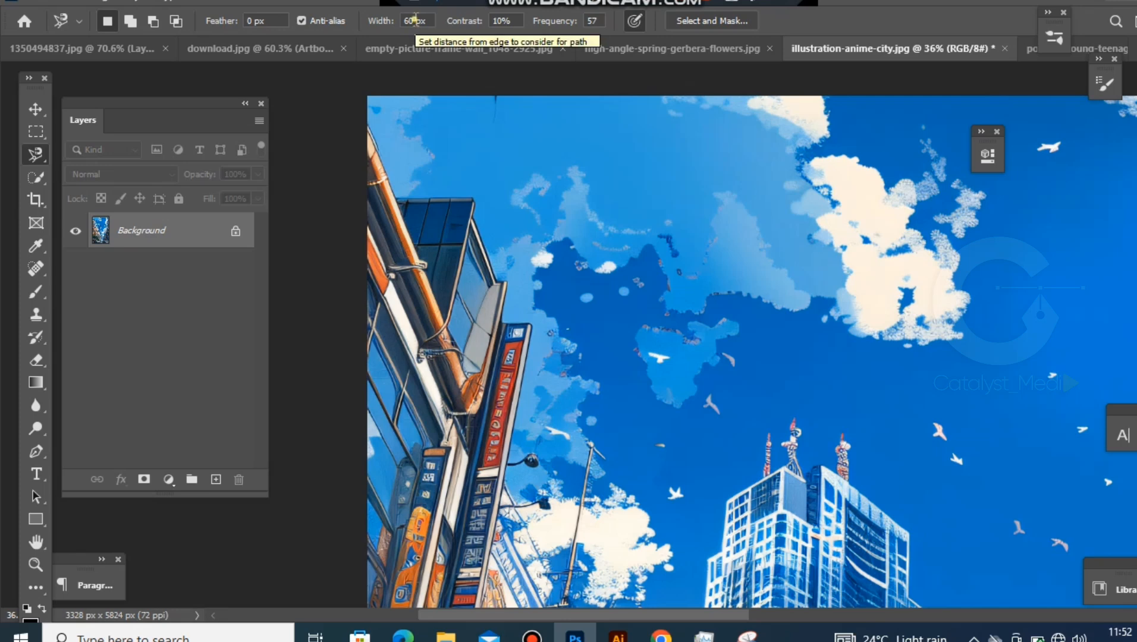
- Set the Magnetic Lasso width to 10 px and trace the edge of the left-hand buildings against the sky
left_click(414, 21)
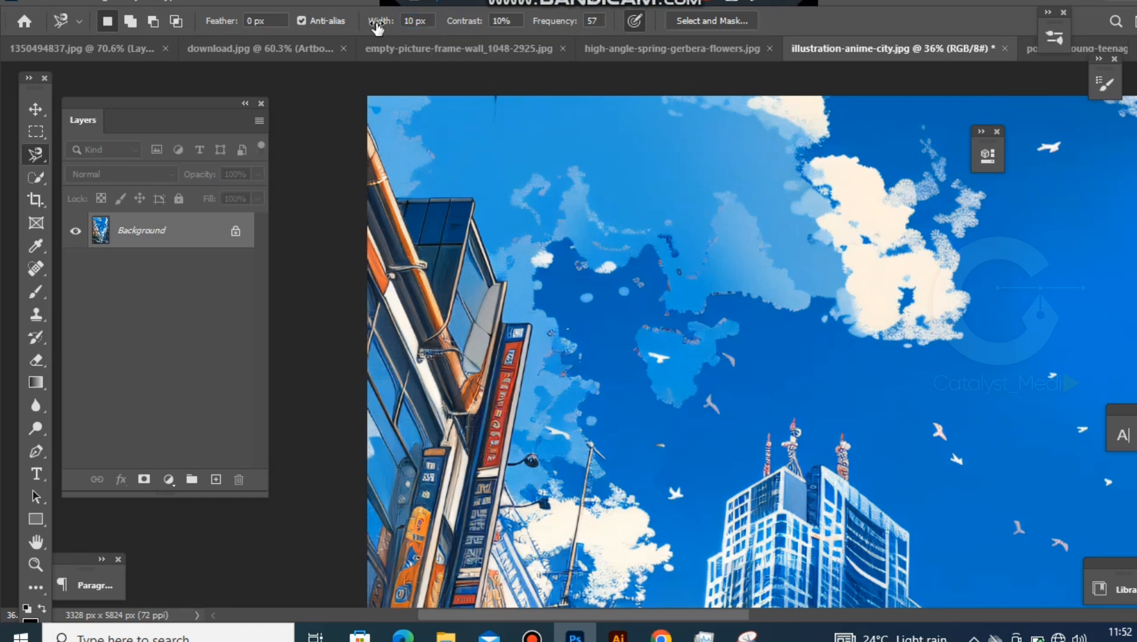
scroll(380, 181, "down", 2)
left_click(368, 135)
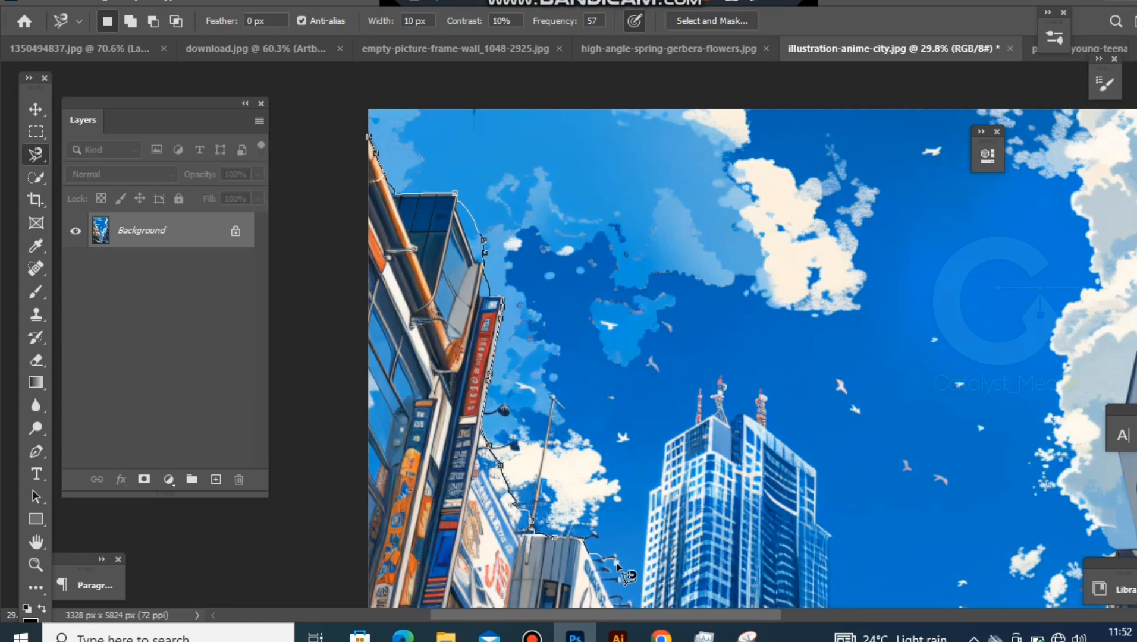
- Remove all anchor points of the unfinished magnetic outline along the left-hand buildings
key("BackSpace")
key("BackSpace")
key("BackSpace")
key("BackSpace")
key("BackSpace")
key("BackSpace")
key("BackSpace")
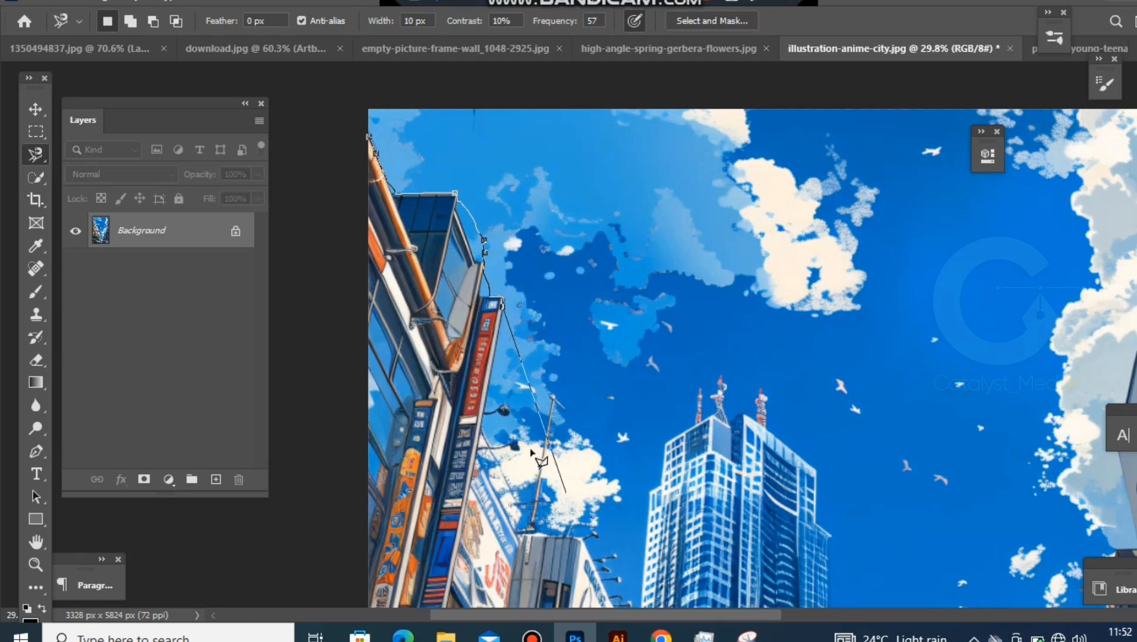
key("BackSpace")
key("BackSpace")
key("BackSpace")
key("BackSpace")
key("BackSpace")
key("BackSpace")
key("BackSpace")
key("BackSpace")
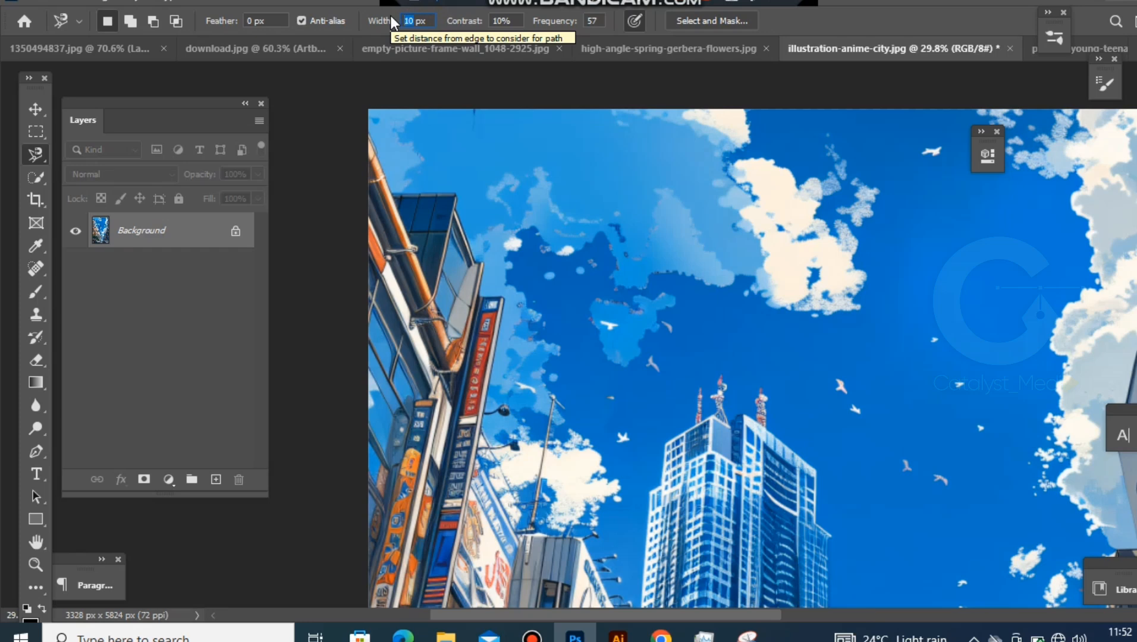
- Set the Magnetic Lasso width to 50 px and trace the left-hand buildings' skyline across to the tower's antenna and up into the sky
type("5")
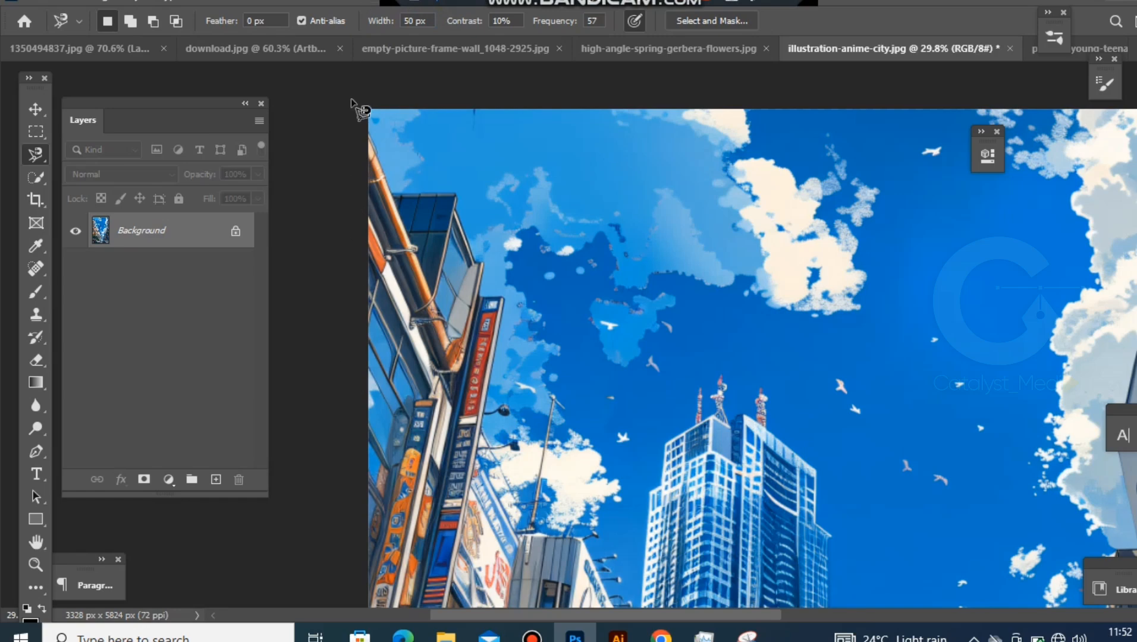
scroll(380, 130, "up", 1)
left_click(367, 142)
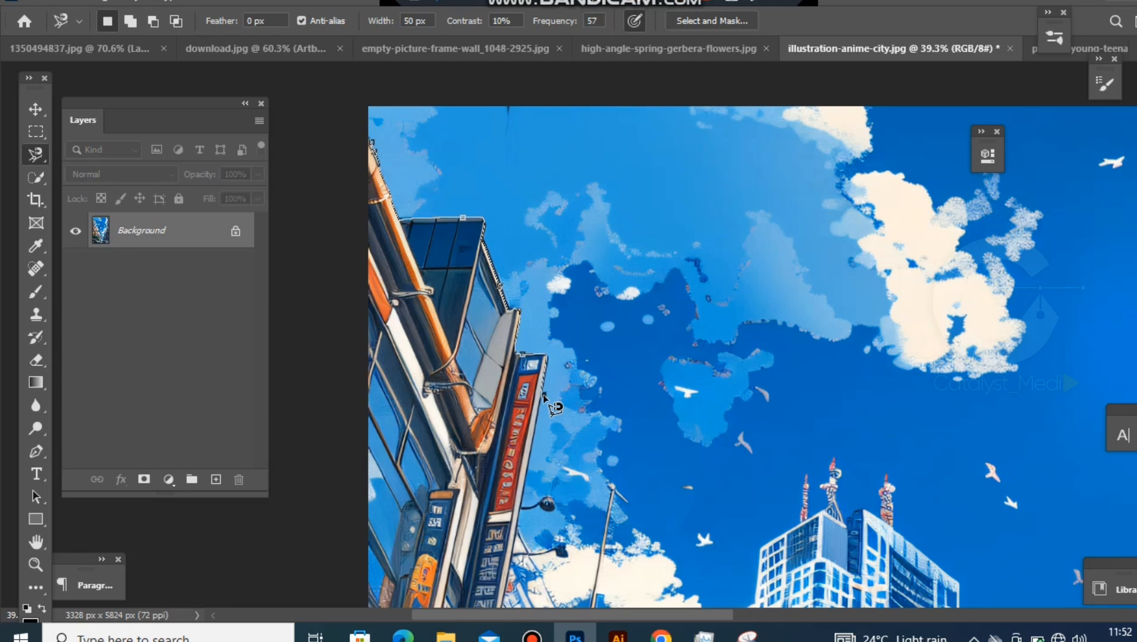
scroll(545, 397, "down", 1)
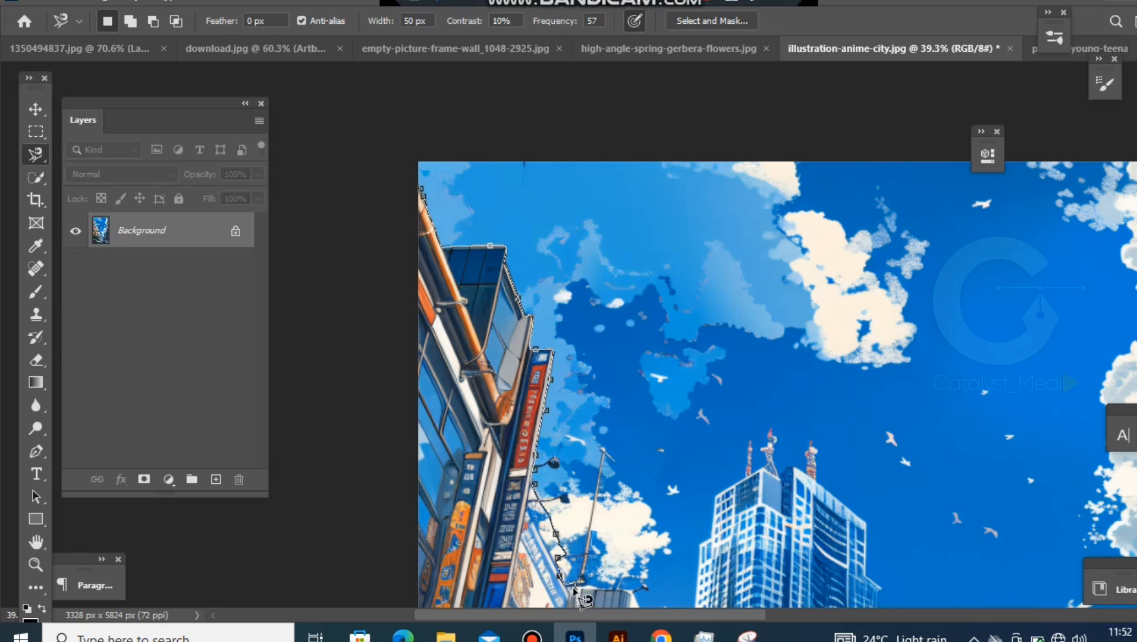
scroll(588, 594, "down", 2)
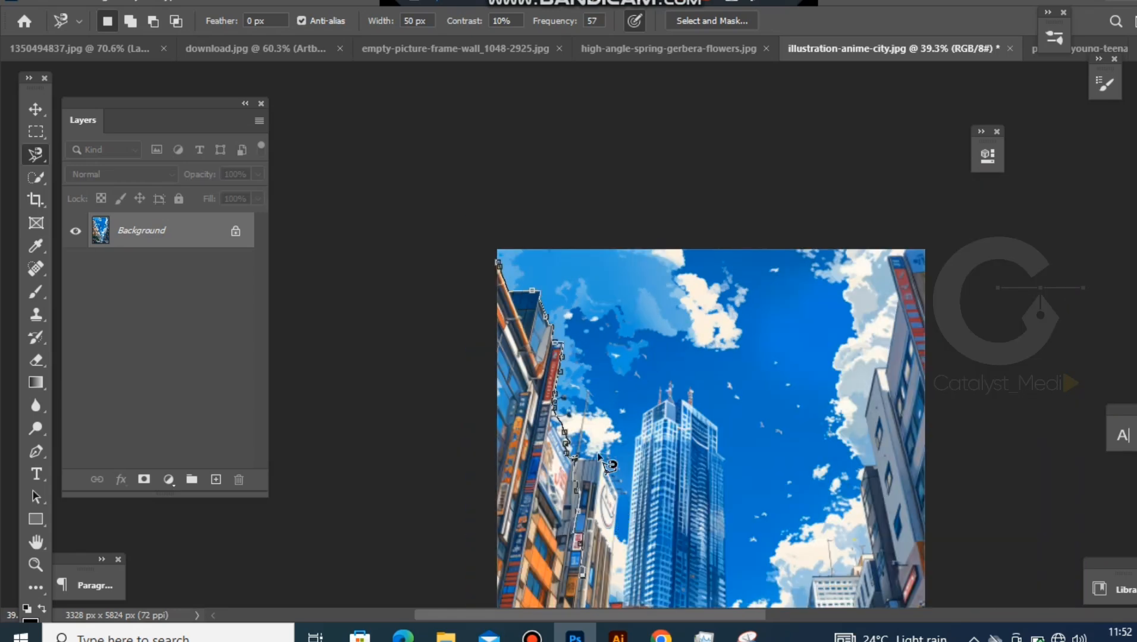
scroll(608, 462, "up", 1)
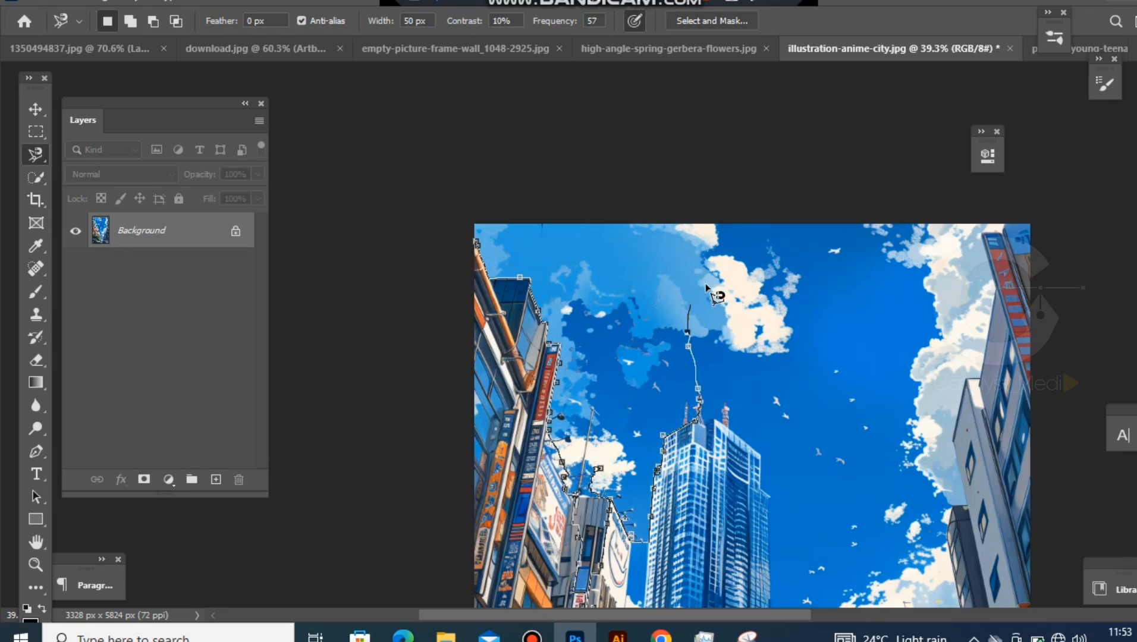
- Continue the magnetic outline through the cloud and along the image's upper edge, closing it at the starting corner into a selection
mouse_move(748, 246)
left_mouse_down()
mouse_move(753, 206)
mouse_move(618, 194)
mouse_move(502, 207)
mouse_move(473, 237)
mouse_move(468, 211)
mouse_move(479, 244)
left_mouse_up()
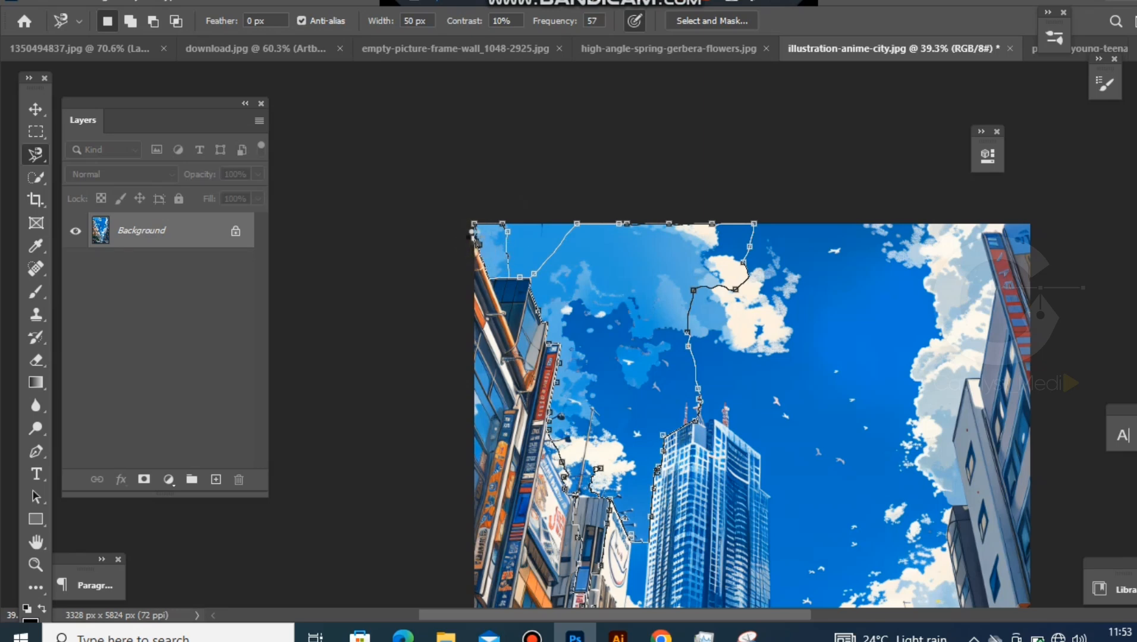
left_click(479, 244)
scroll(631, 325, "down", 3)
scroll(632, 326, "down", 1)
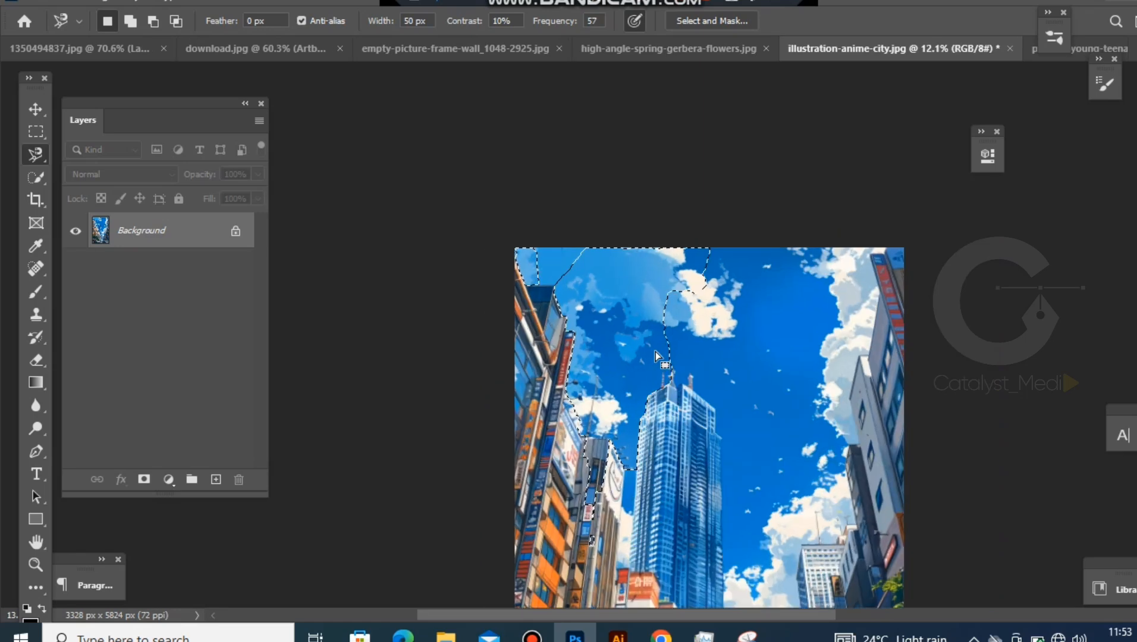
scroll(579, 340, "up", 1)
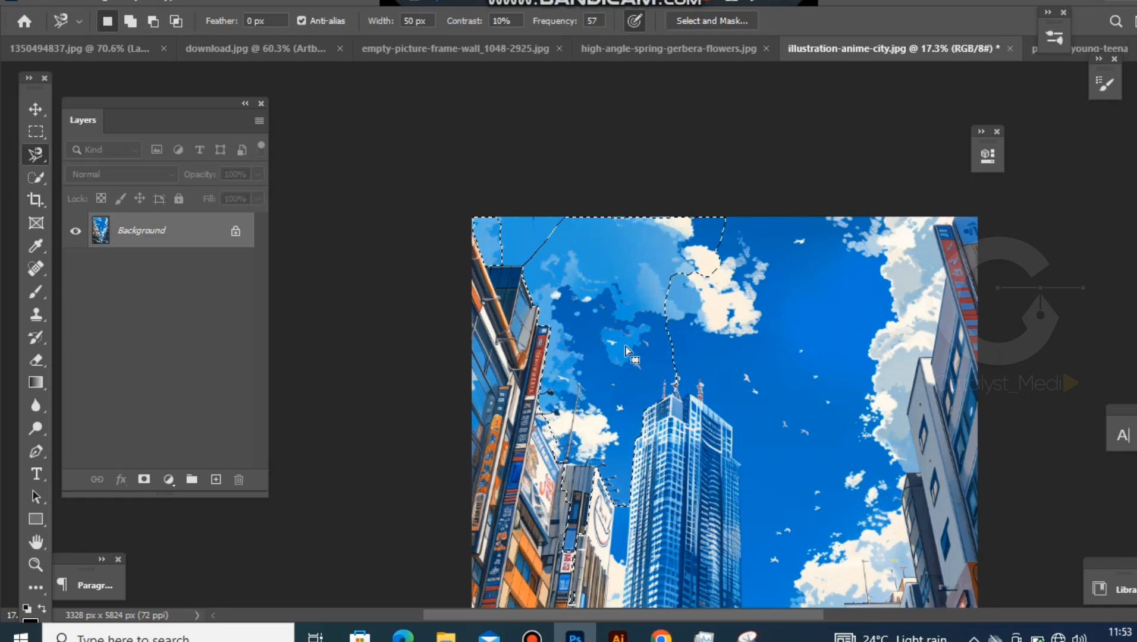
- Copy the magnetic selection to a new layer and hide the Background layer to isolate the cut-out sky
scroll(558, 406, "up", 2)
scroll(558, 406, "up", 2)
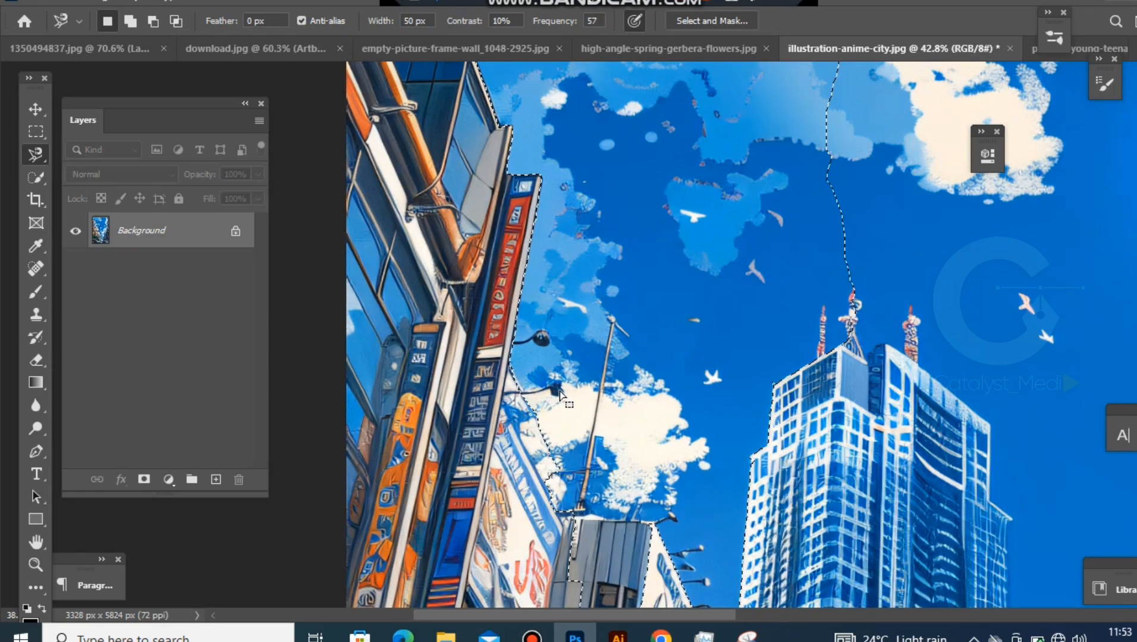
scroll(559, 392, "down", 2)
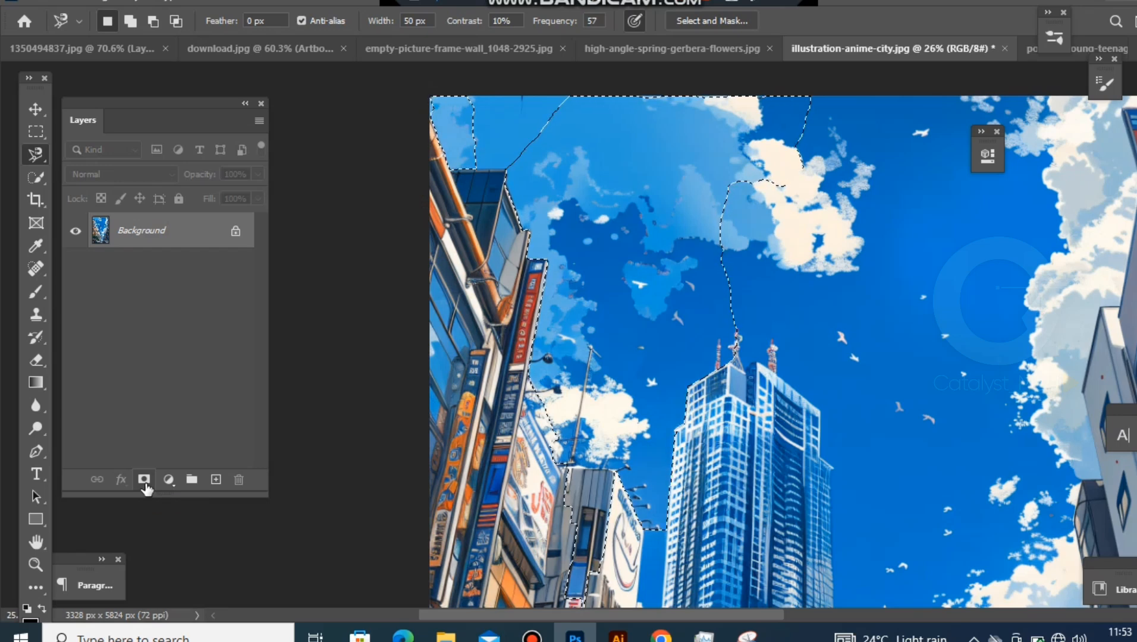
key("ctrl+j")
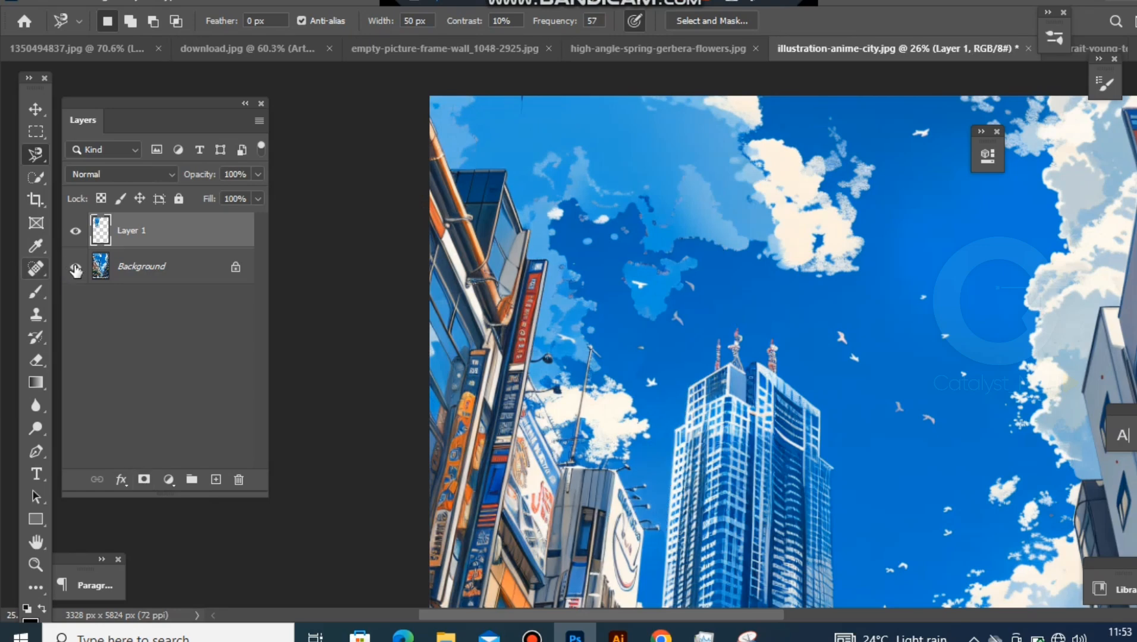
left_click(76, 270)
scroll(612, 347, "down", 1)
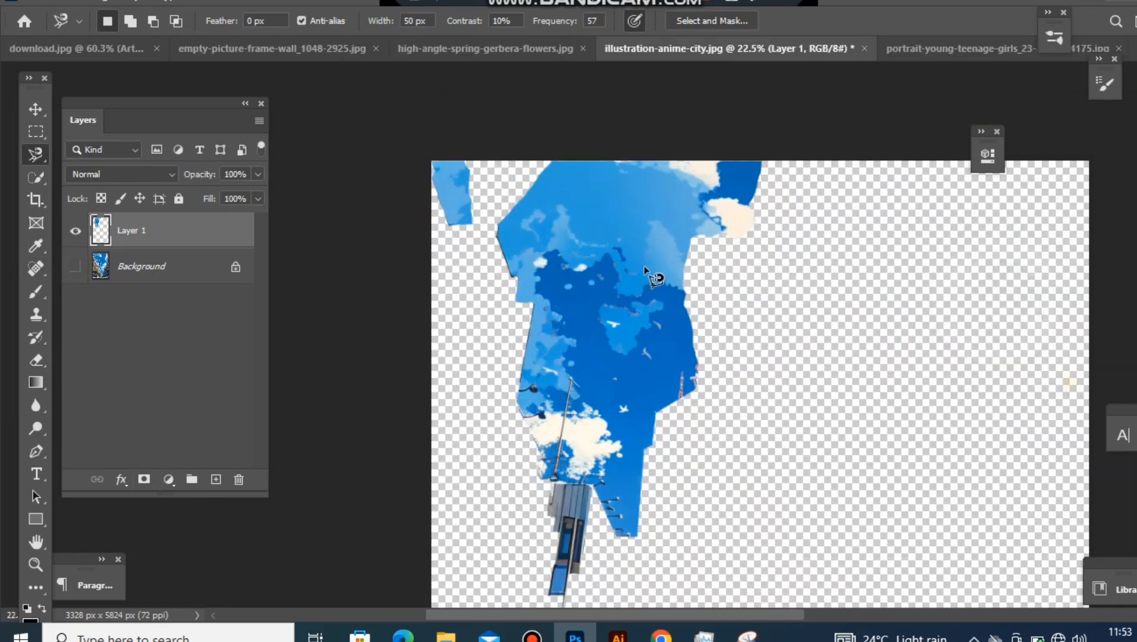
scroll(591, 329, "down", 1)
scroll(591, 329, "up", 1)
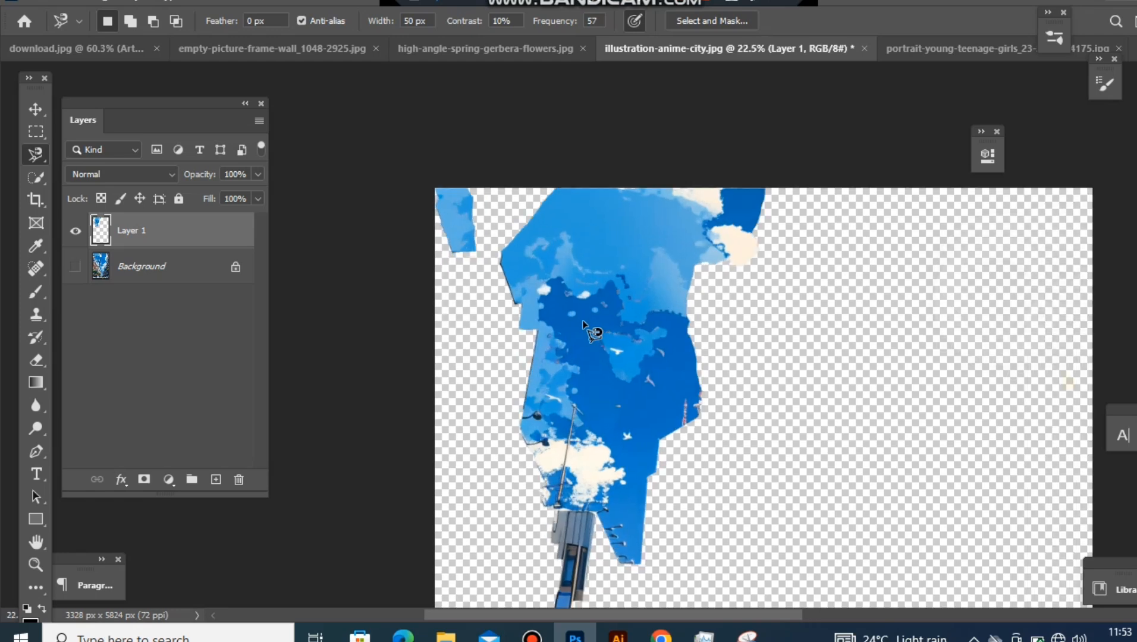
- Toggle the Background layer's visibility to compare the cut-out, and undo the layer copy to restore the selection
left_click(74, 271)
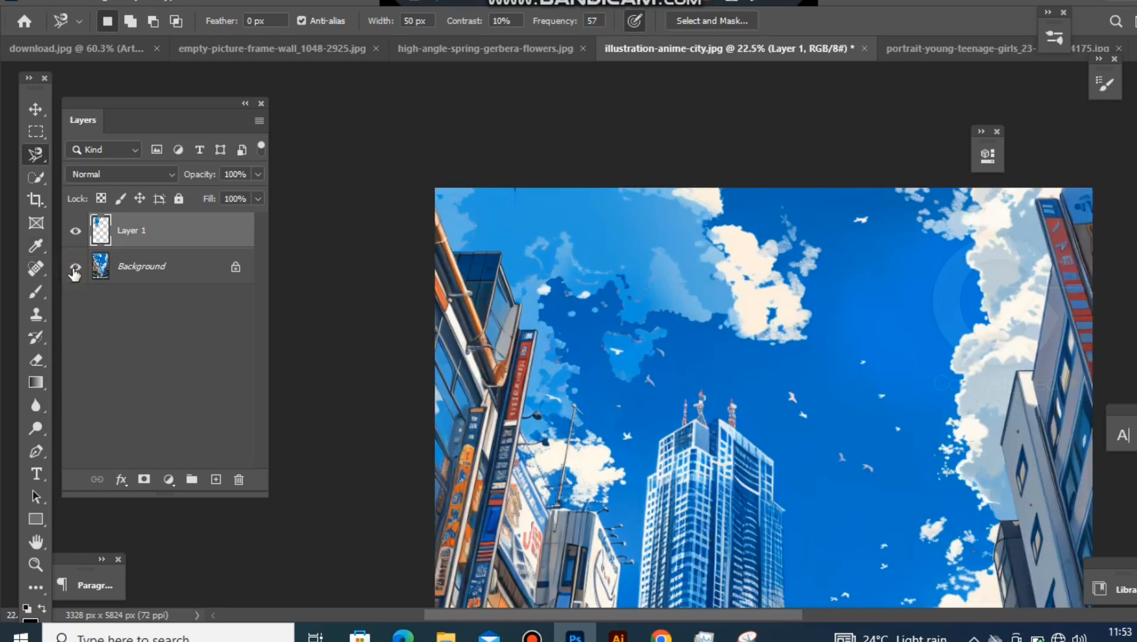
left_click(74, 270)
left_click(74, 271)
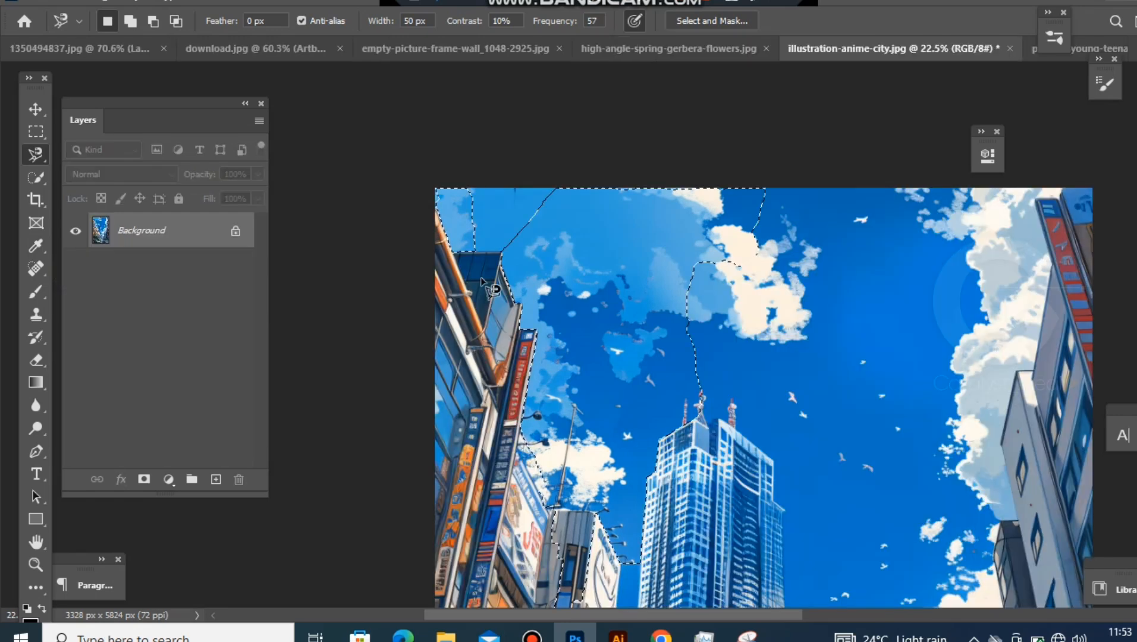
scroll(526, 293, "down", 2)
scroll(526, 293, "up", 2)
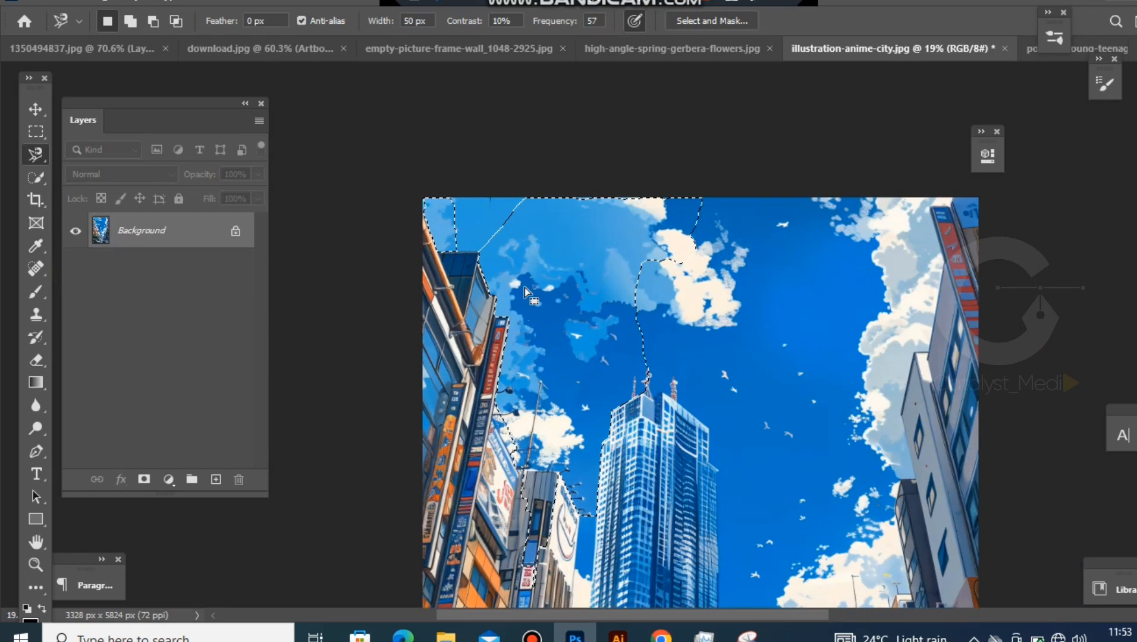
- Switch to the Rectangular Marquee tool in New Selection mode and clear the magnetic selection
key("m")
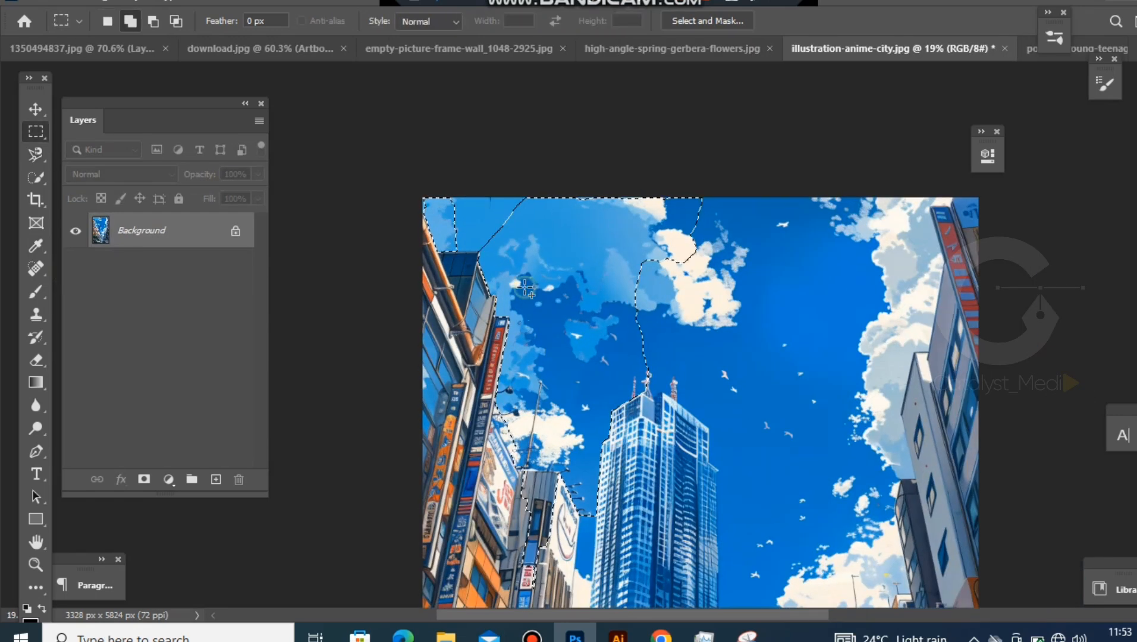
right_click(44, 138)
left_click(89, 126)
left_click(104, 24)
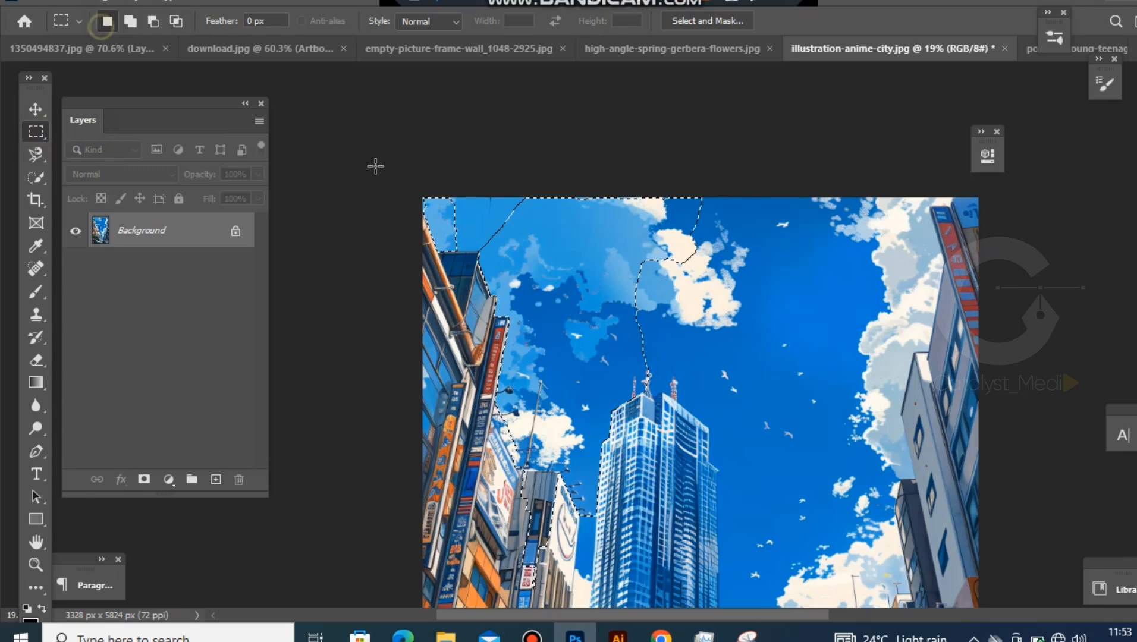
left_click(505, 257)
- Switch to the Move tool and dock the floating toolbar at the edge of the workspace
left_click(43, 164)
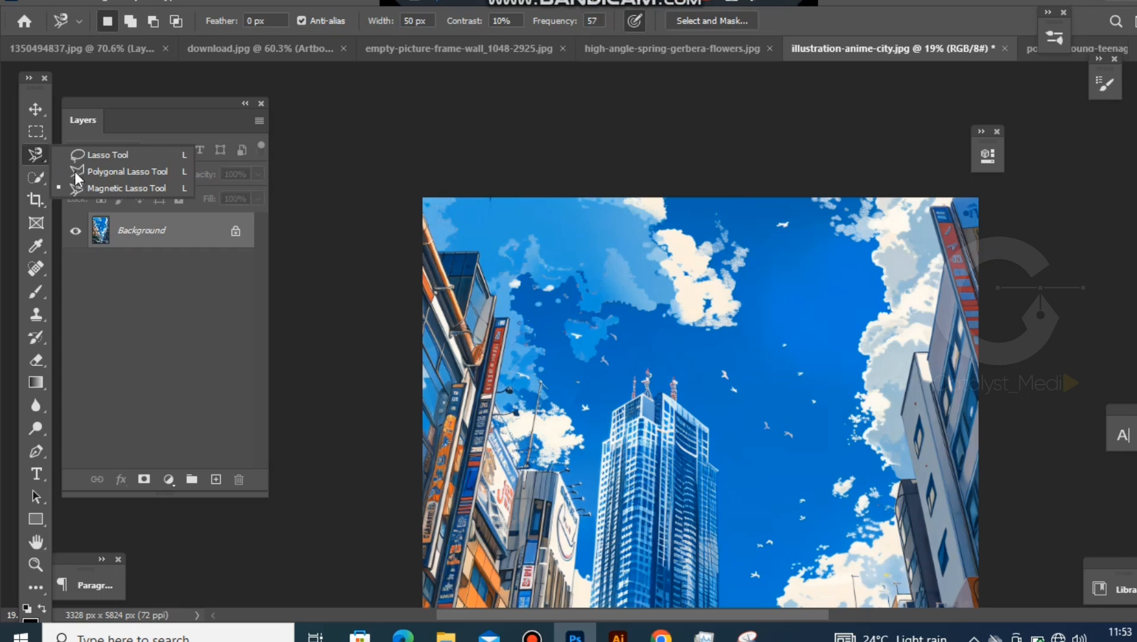
left_click(35, 109)
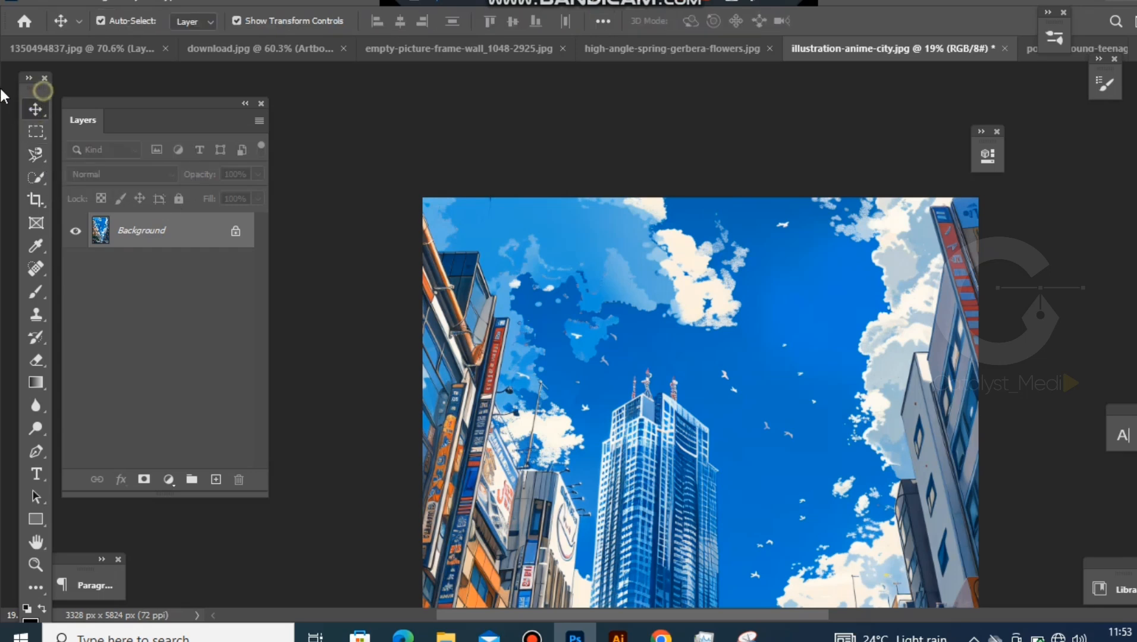
left_click_drag(42, 90, 1, 89)
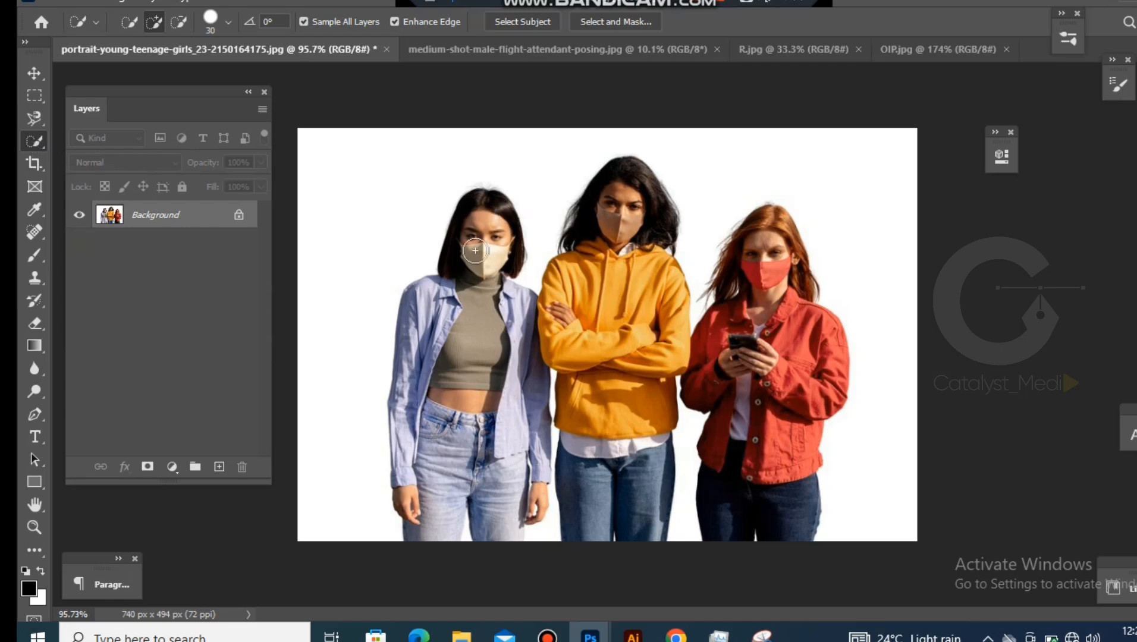
- Examine the Quick Selection brush's size, hardness, spacing and angle settings on the portrait of the three women
scroll(475, 250, "up", 3)
scroll(464, 237, "down", 2)
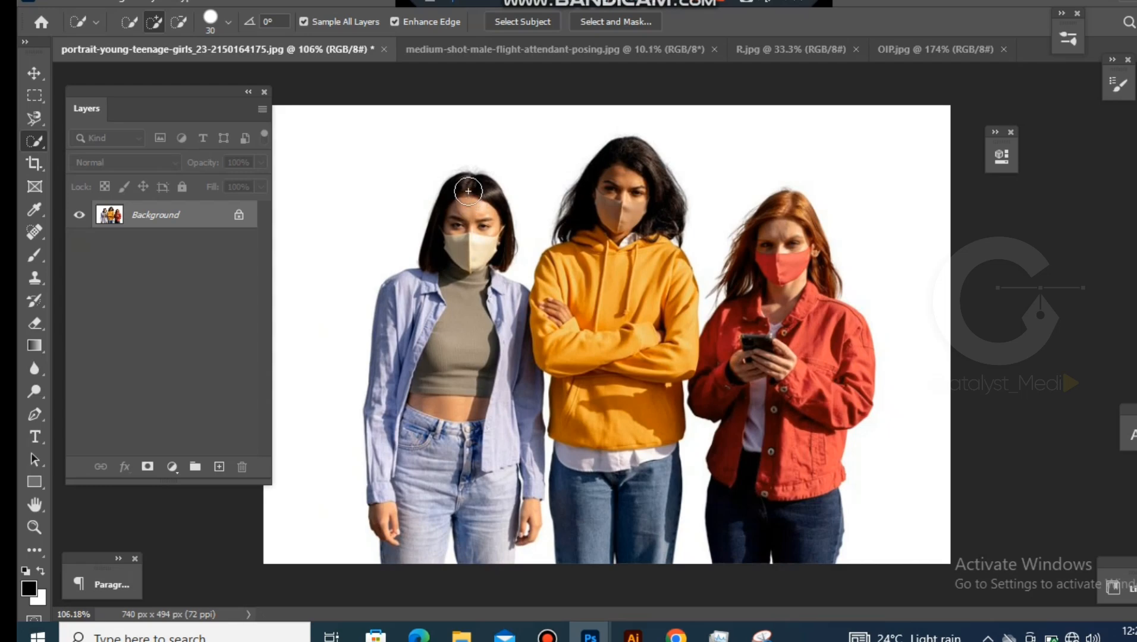
scroll(464, 201, "up", 2)
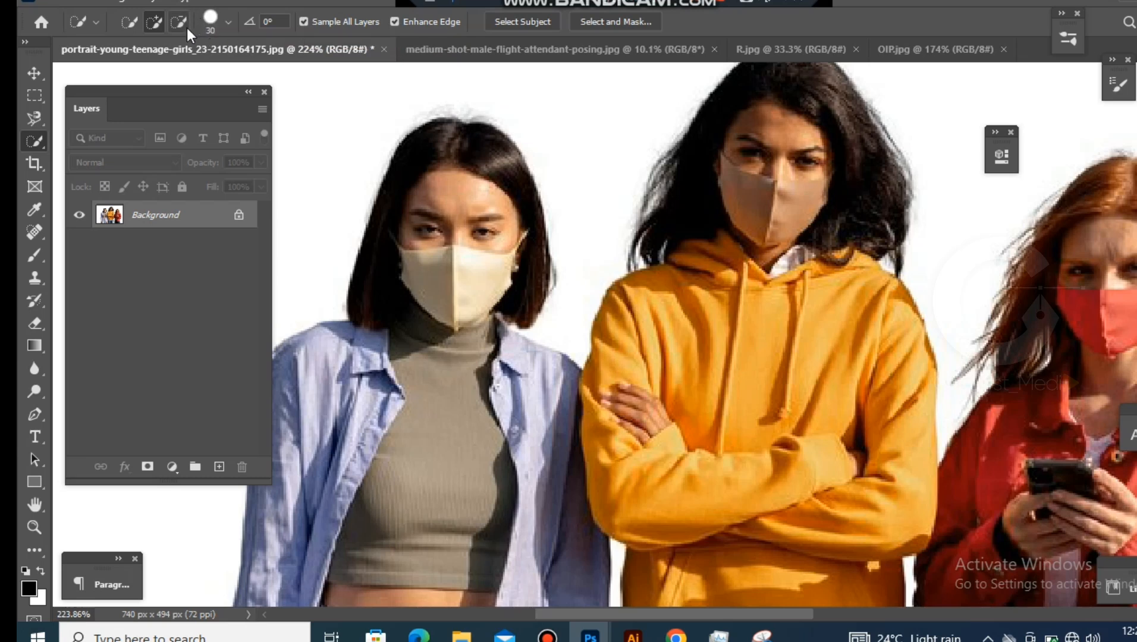
left_click(228, 22)
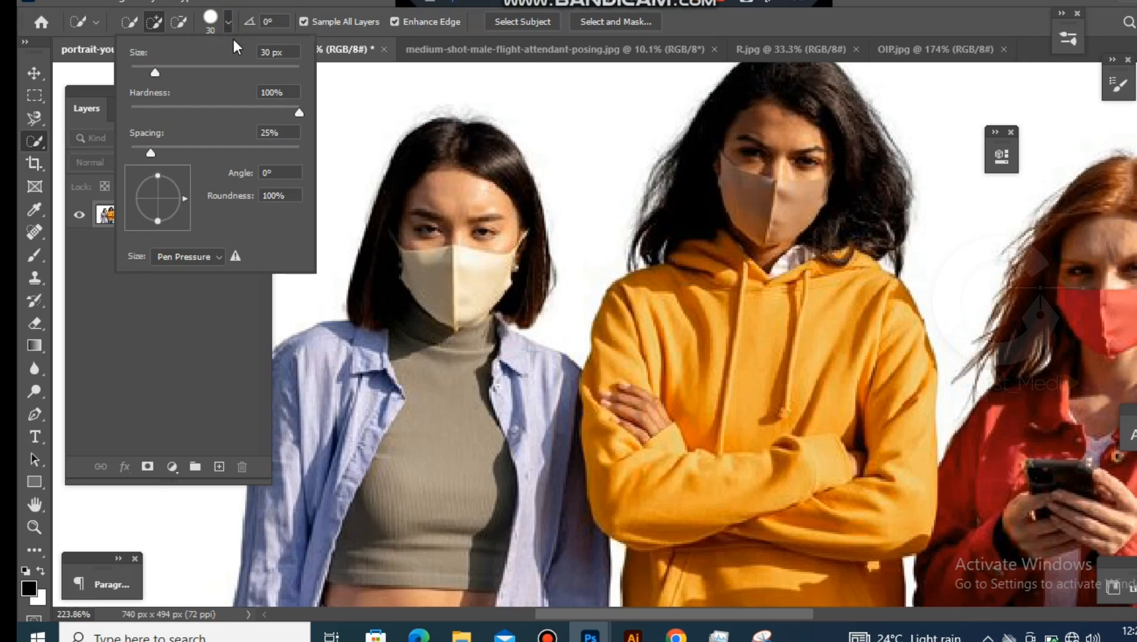
left_click(433, 196)
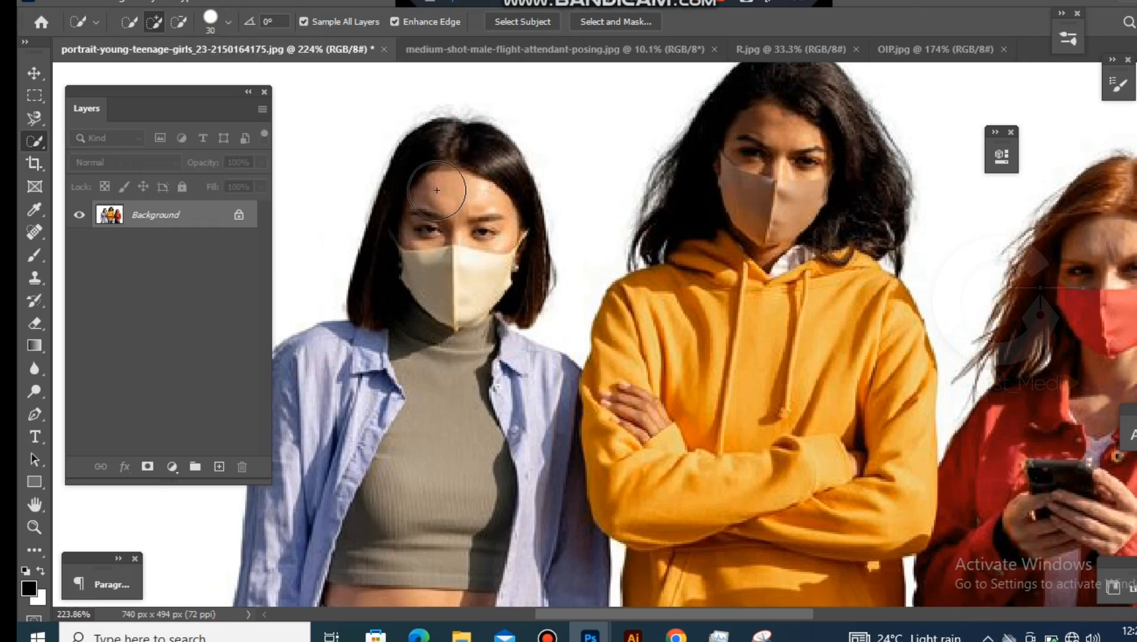
- Paint a quick selection over the woman in the blue shirt, from her hair down to her jeans and hands
scroll(430, 189, "down", 5)
scroll(431, 189, "down", 3)
scroll(463, 209, "up", 3)
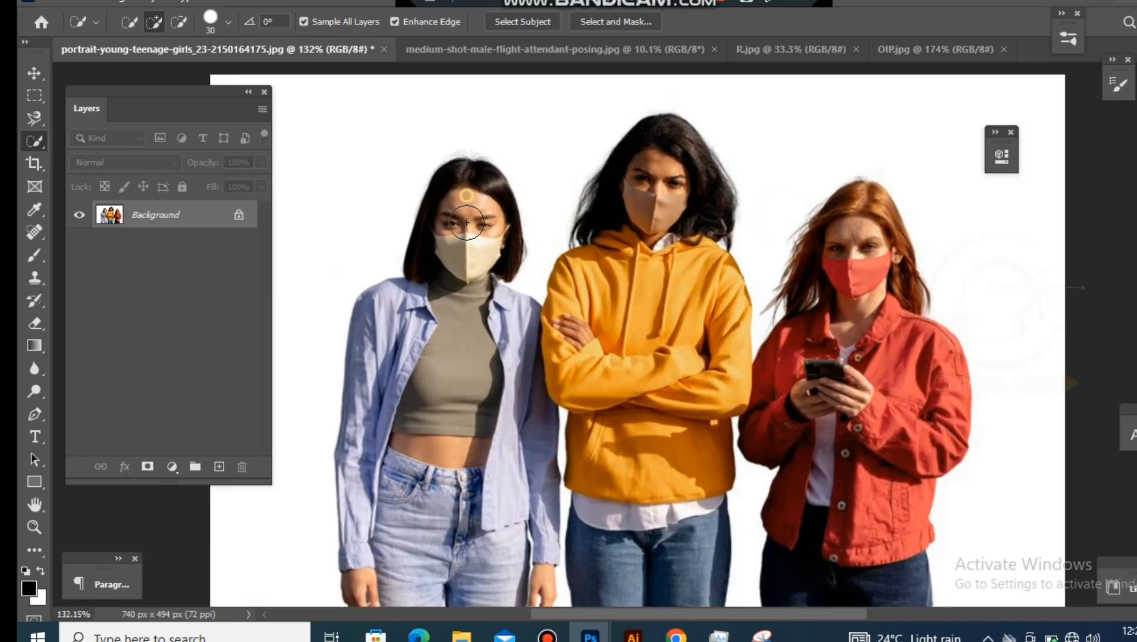
mouse_move(470, 200)
left_mouse_down()
mouse_move(467, 314)
mouse_move(436, 378)
mouse_move(410, 324)
mouse_move(380, 312)
mouse_move(354, 428)
left_mouse_up()
scroll(504, 402, "down", 3)
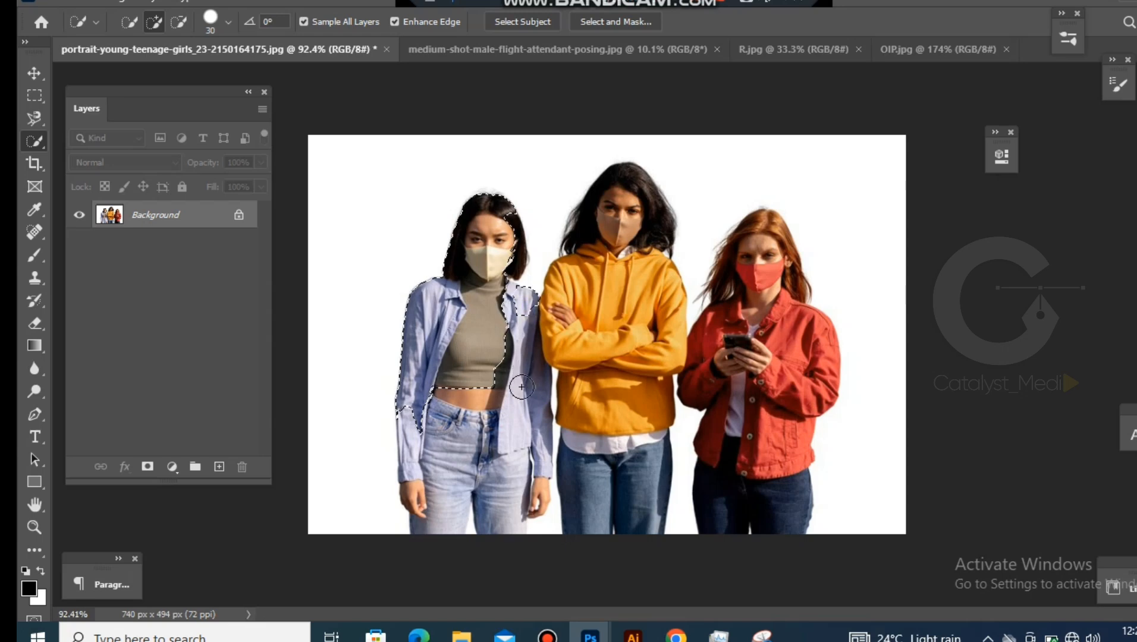
mouse_move(525, 302)
left_mouse_down()
mouse_move(512, 416)
mouse_move(458, 446)
mouse_move(413, 419)
mouse_move(423, 498)
mouse_move(437, 504)
left_mouse_up()
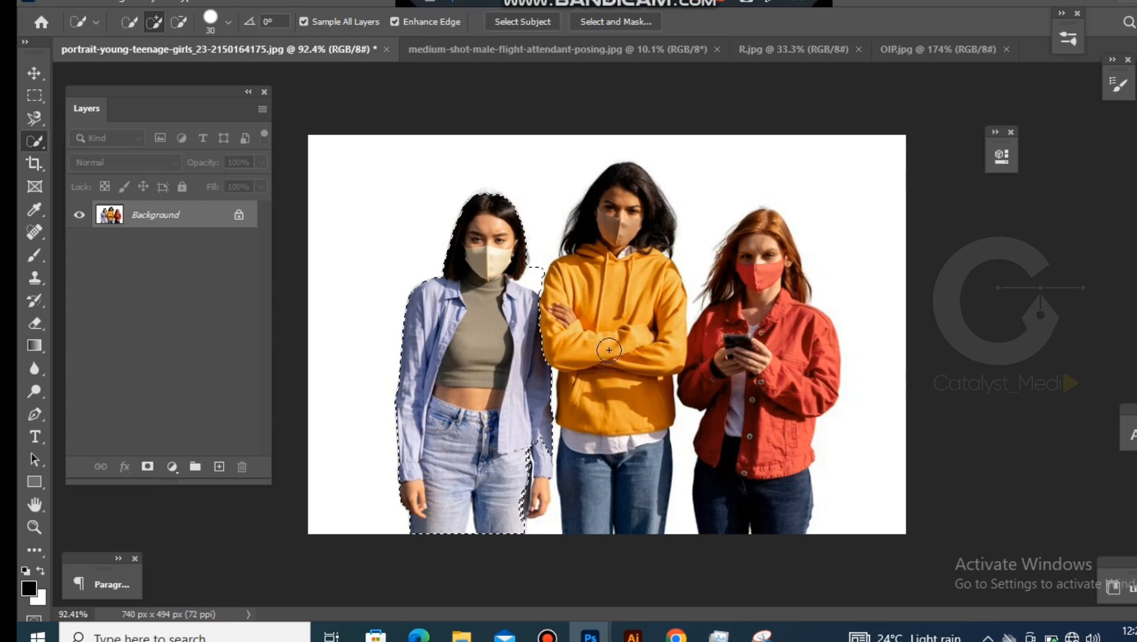
left_click_drag(529, 478, 536, 471)
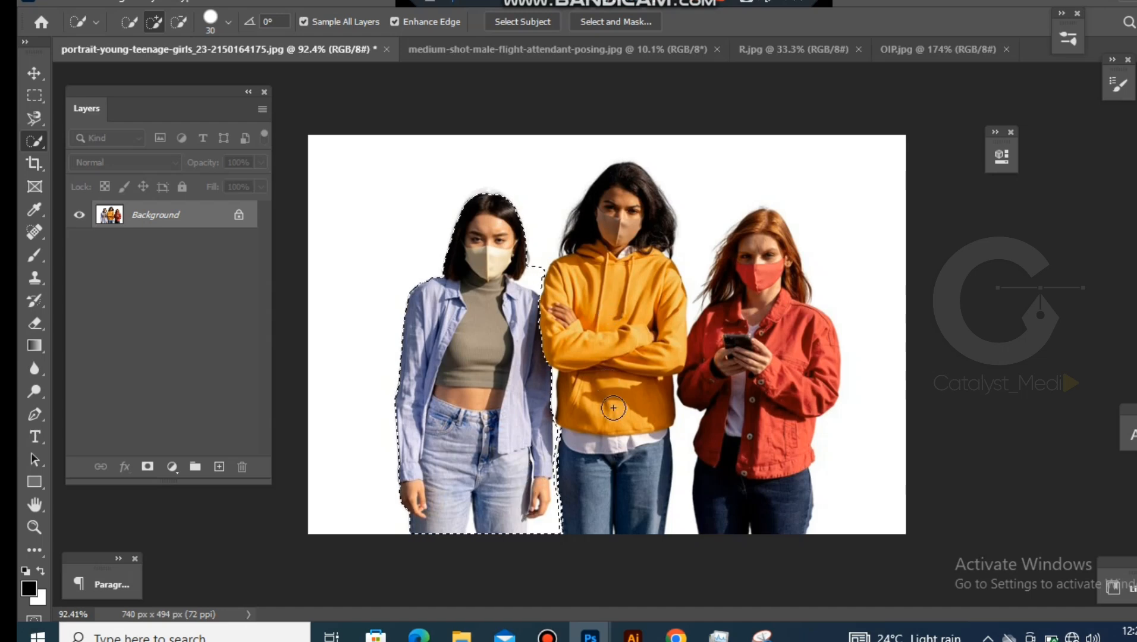
- Extend the quick selection across the woman in the yellow hoodie and the woman in the red jacket
mouse_move(620, 317)
left_mouse_down()
mouse_move(626, 198)
mouse_move(607, 289)
mouse_move(607, 223)
mouse_move(650, 301)
mouse_move(652, 371)
mouse_move(578, 363)
mouse_move(566, 345)
mouse_move(607, 437)
mouse_move(628, 435)
mouse_move(640, 412)
mouse_move(673, 307)
mouse_move(635, 459)
mouse_move(642, 447)
mouse_move(583, 472)
mouse_move(583, 500)
mouse_move(566, 450)
mouse_move(612, 506)
mouse_move(644, 506)
mouse_move(666, 450)
mouse_move(658, 496)
mouse_move(743, 345)
mouse_move(764, 227)
mouse_move(743, 347)
mouse_move(723, 358)
mouse_move(806, 363)
mouse_move(787, 409)
mouse_move(756, 411)
mouse_move(743, 431)
mouse_move(748, 476)
mouse_move(798, 360)
left_mouse_up()
scroll(705, 507, "up", 2)
scroll(695, 543, "down", 3)
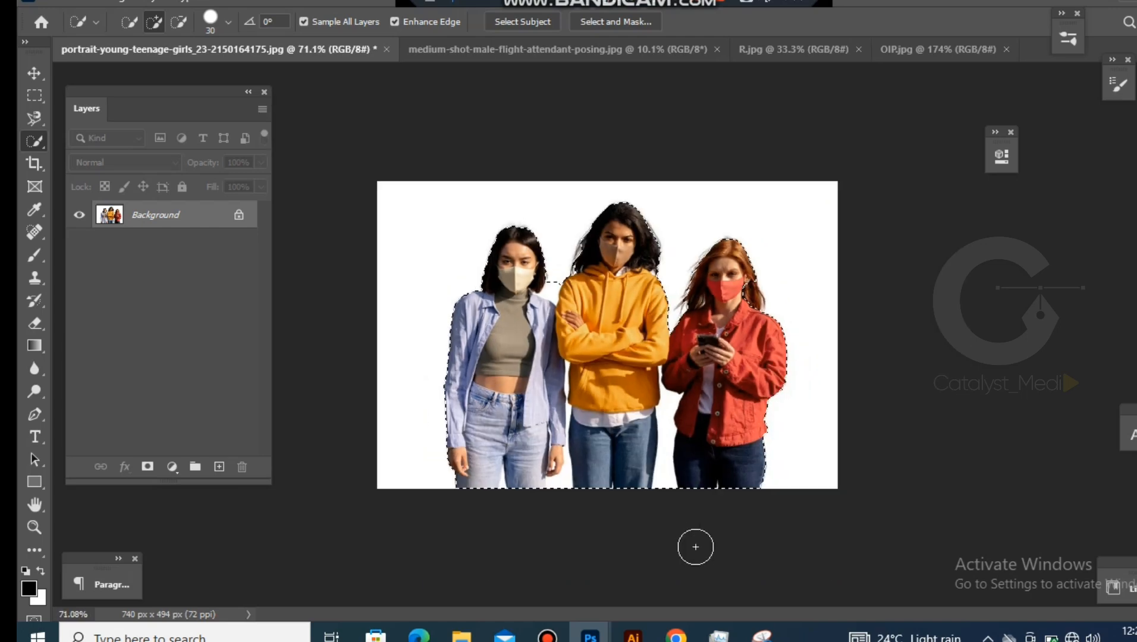
- Subtract the white gap between the first two women's legs from the selection with the Magic Wand tool at tolerance 50
scroll(711, 551, "up", 4)
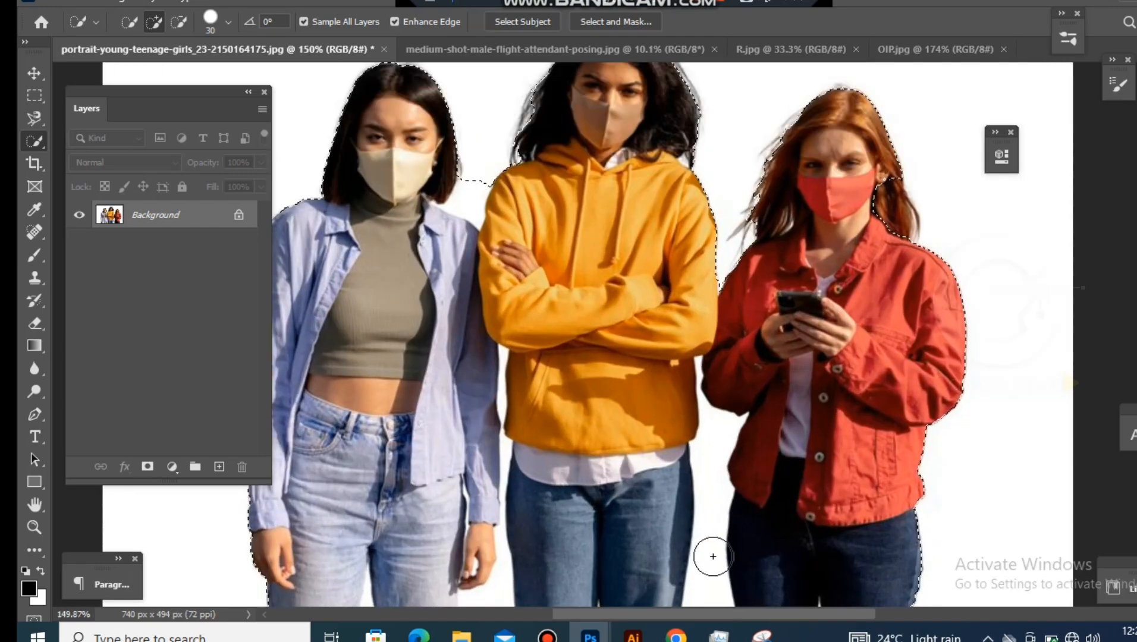
scroll(713, 557, "down", 5)
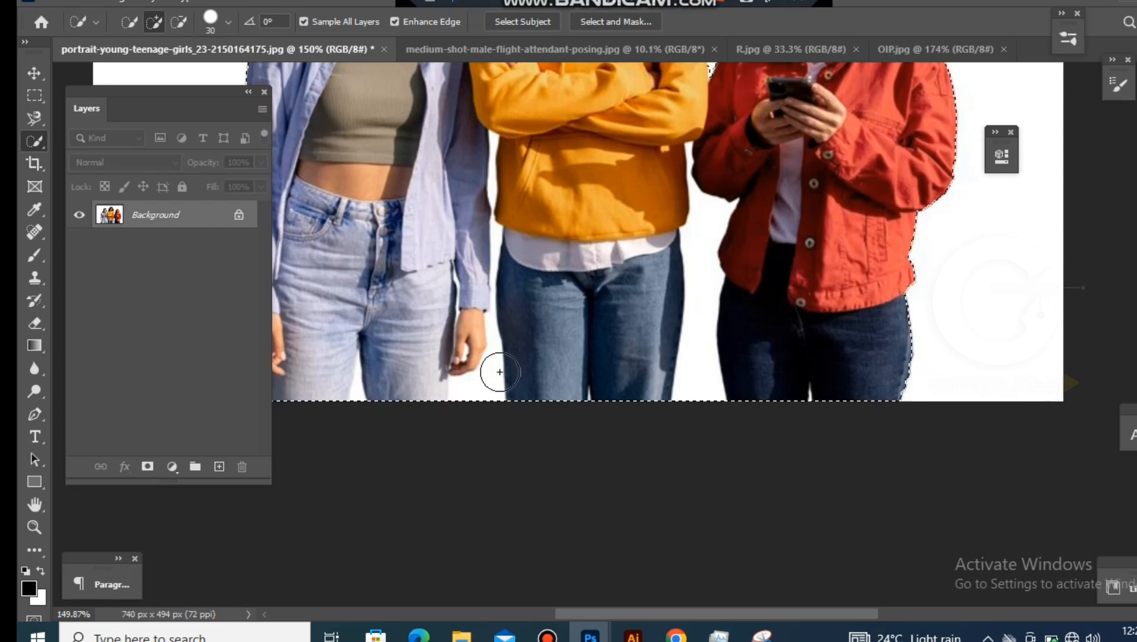
right_click(34, 144)
left_click(66, 159)
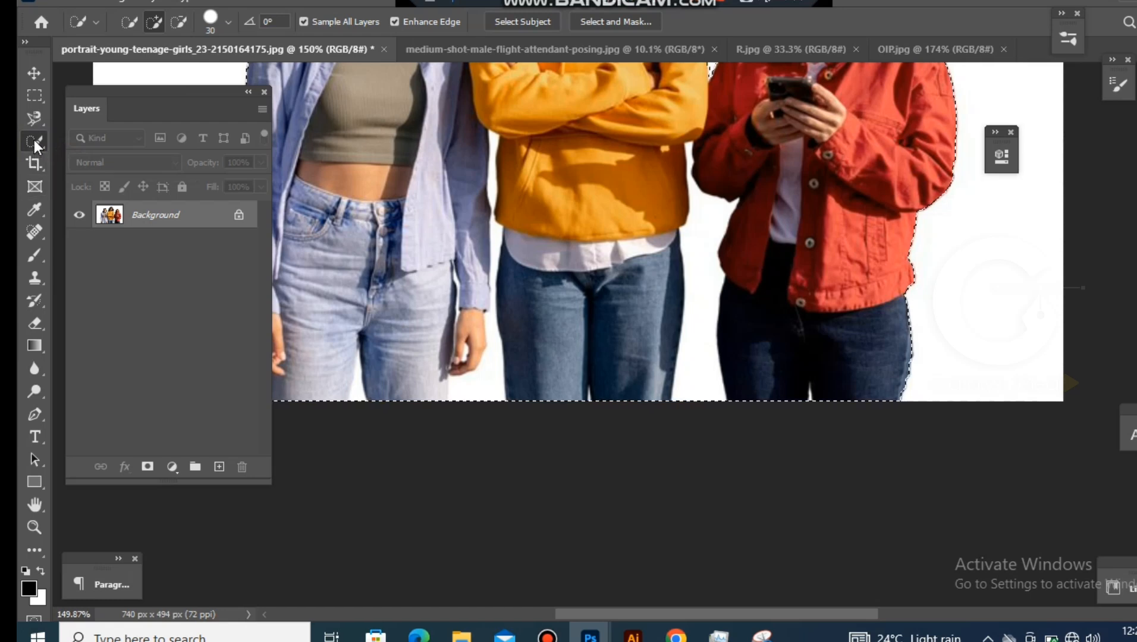
right_click(34, 140)
left_click(54, 169)
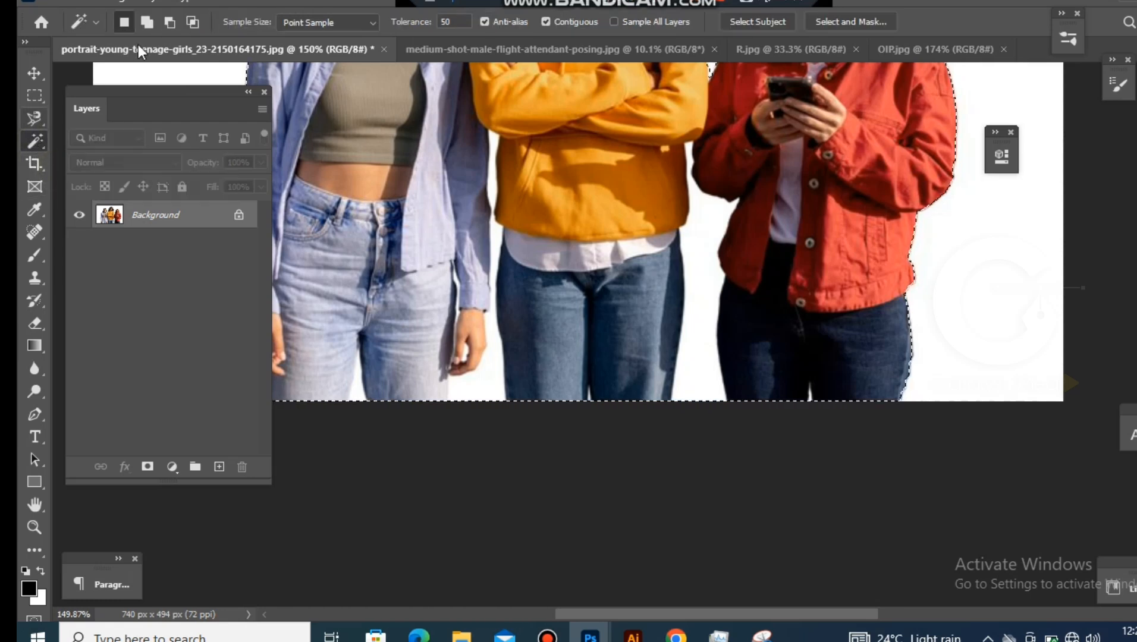
left_click(168, 25)
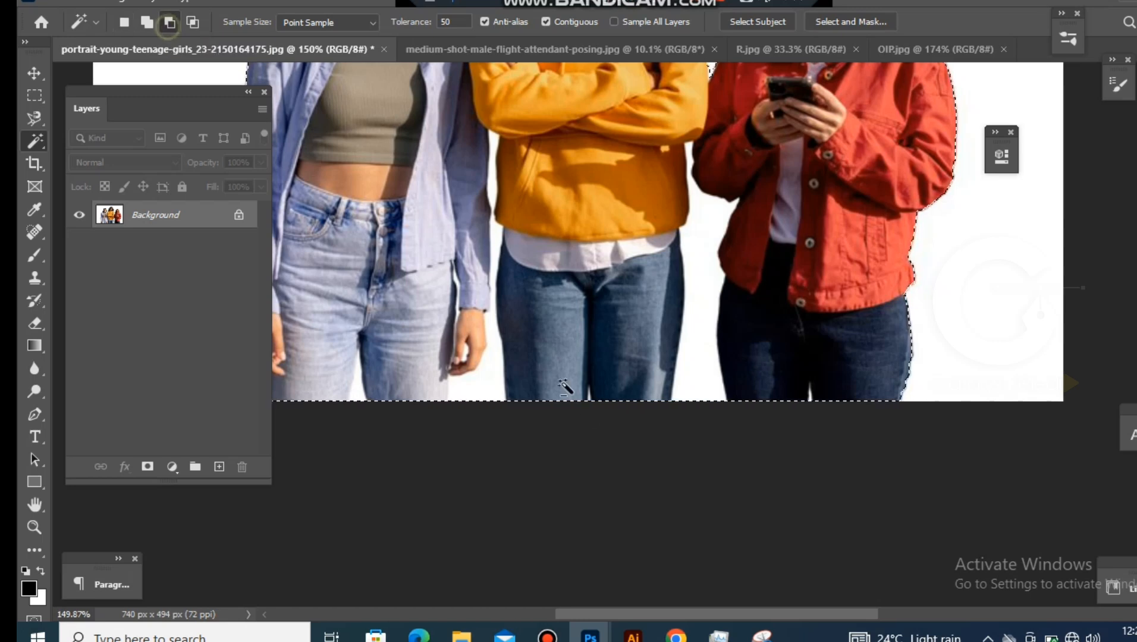
scroll(544, 378, "up", 2)
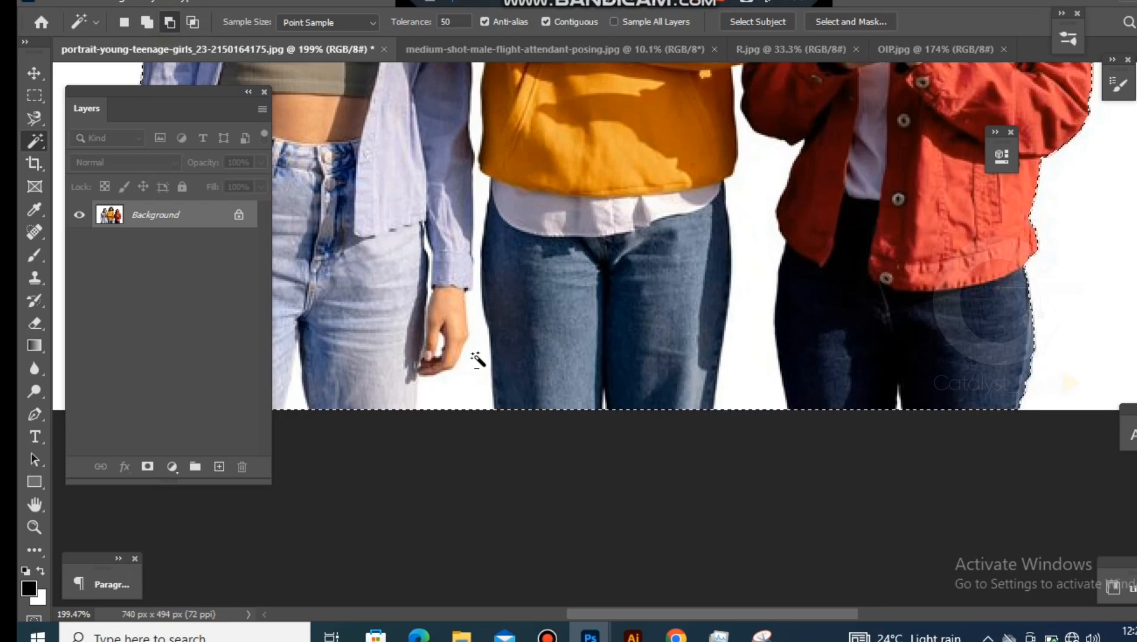
left_click(476, 359)
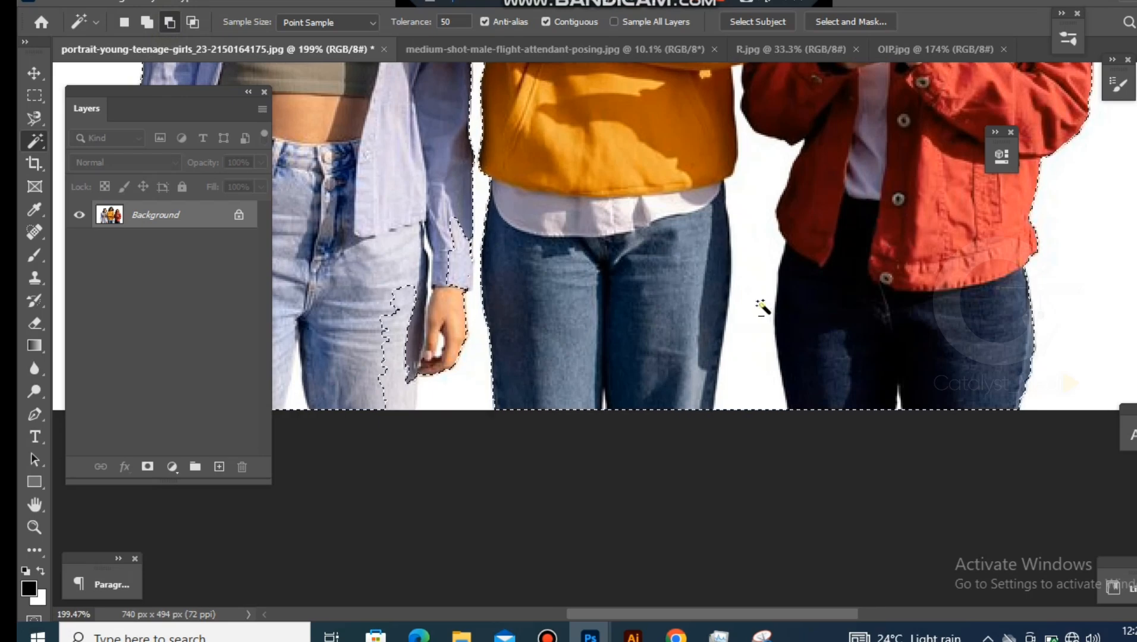
- Set the Magic Wand tolerance to 20 and add the lost area of the first woman's jeans back to the selection
scroll(766, 312, "down", 3)
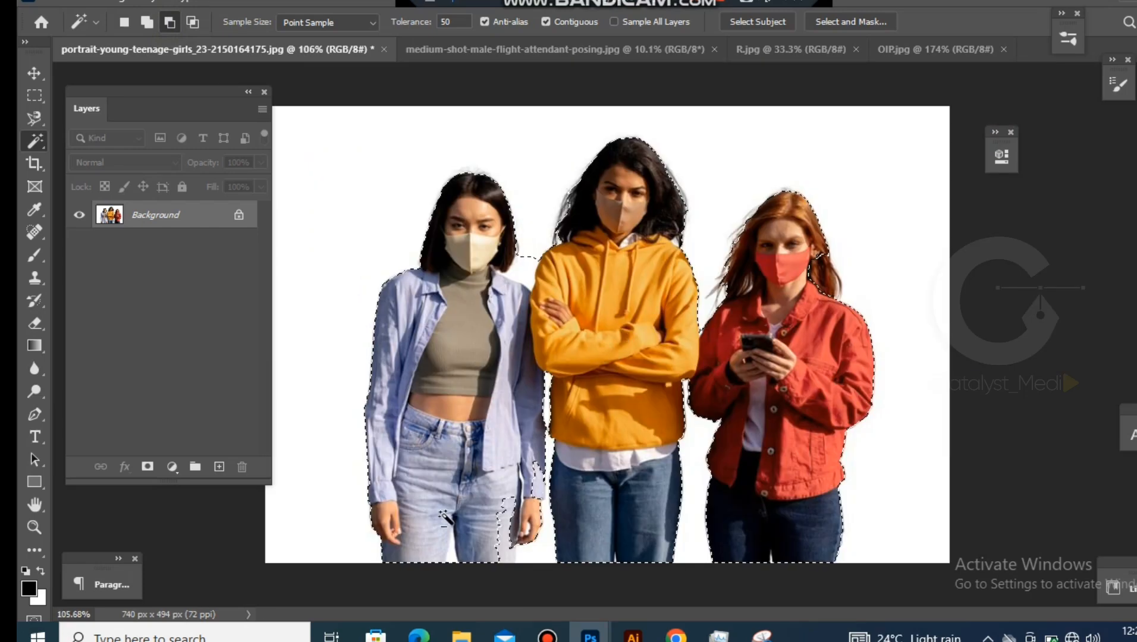
scroll(535, 544, "down", 1)
scroll(533, 544, "up", 3)
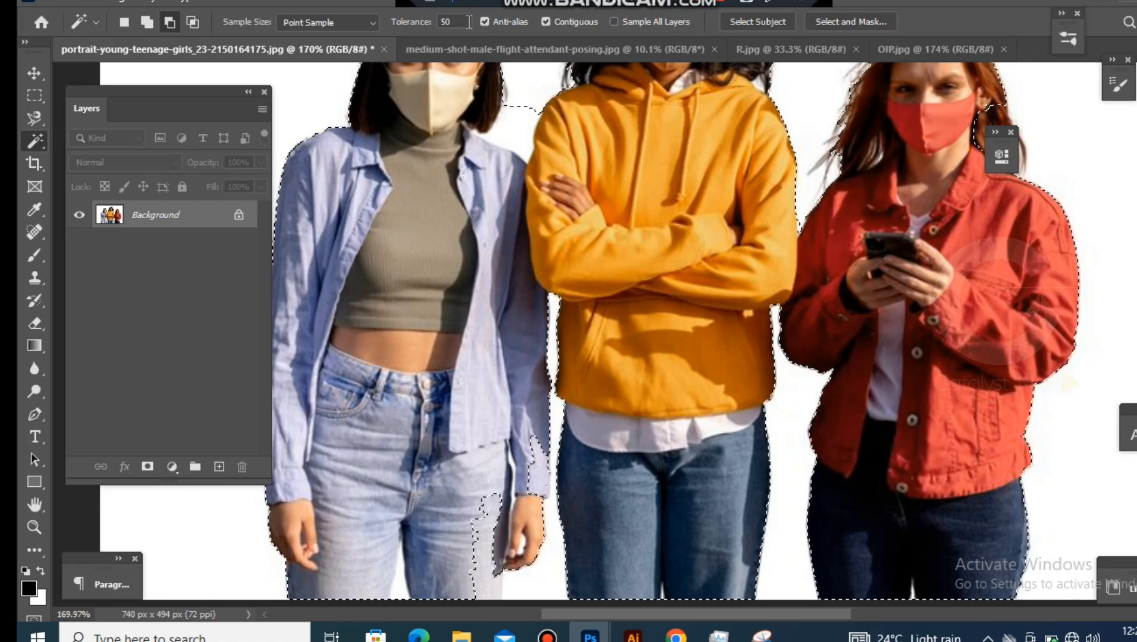
left_click(436, 21)
type("20")
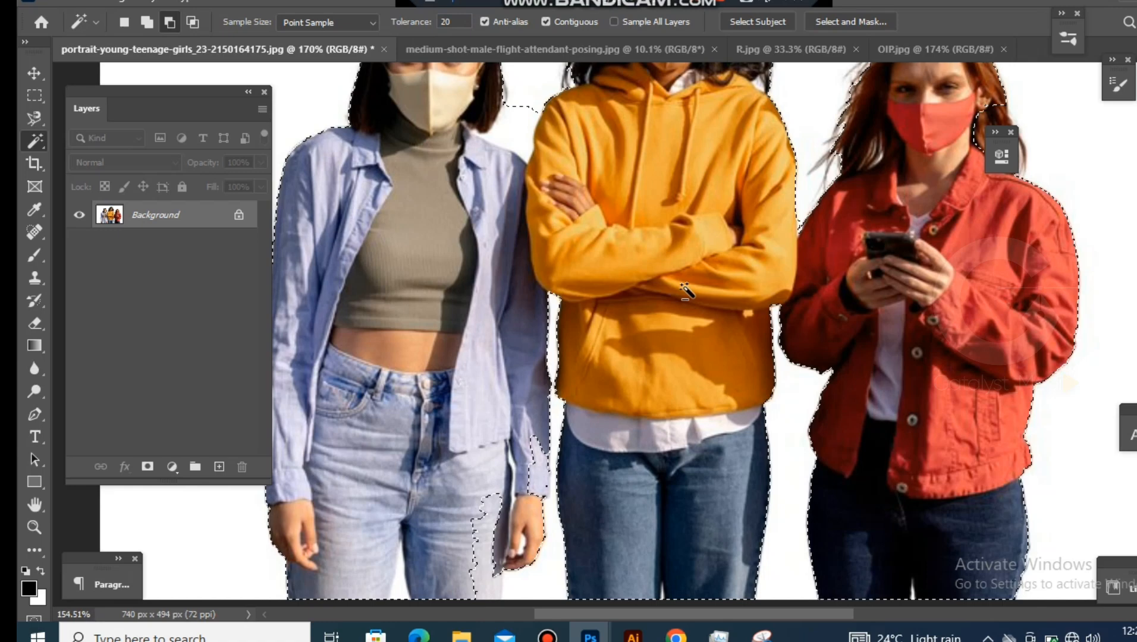
scroll(687, 291, "down", 2)
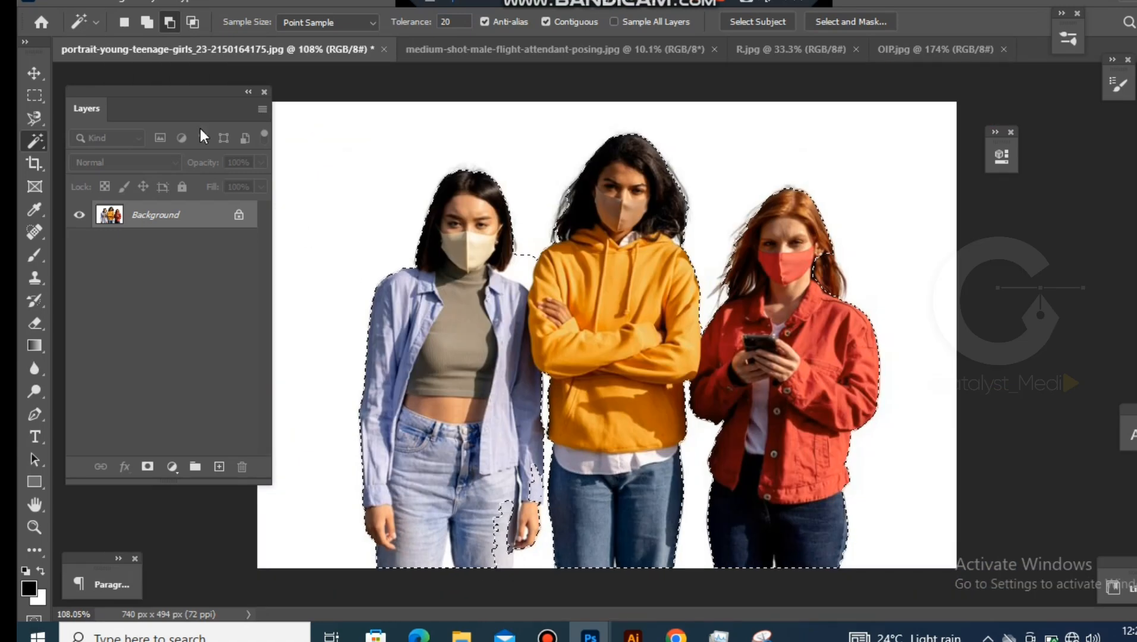
left_click(145, 23)
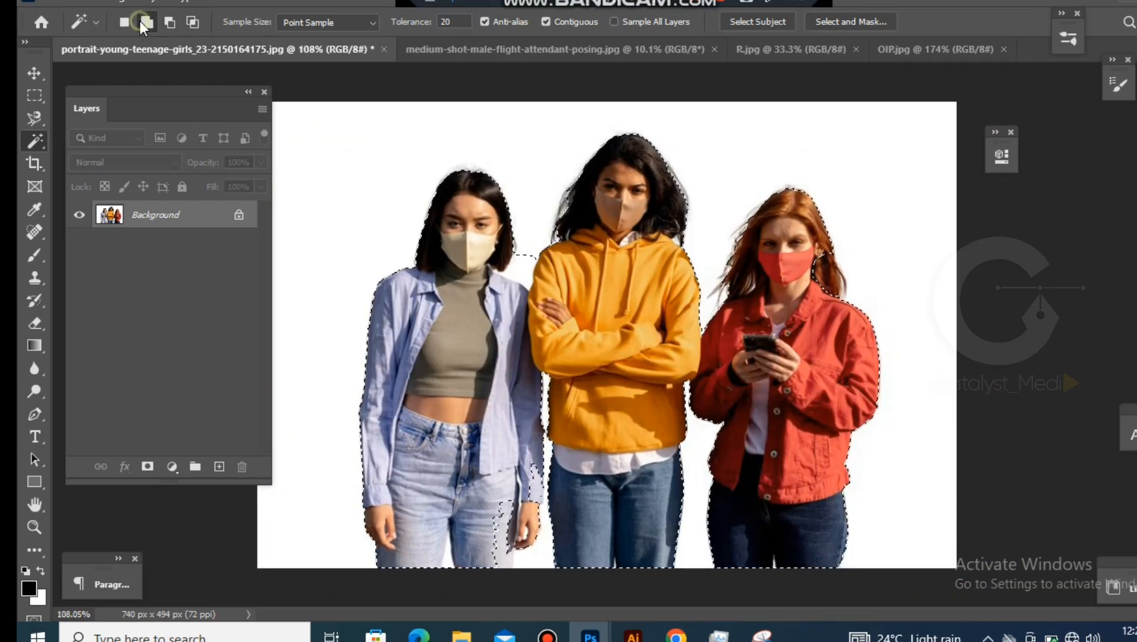
scroll(525, 538, "up", 3)
scroll(508, 333, "down", 2)
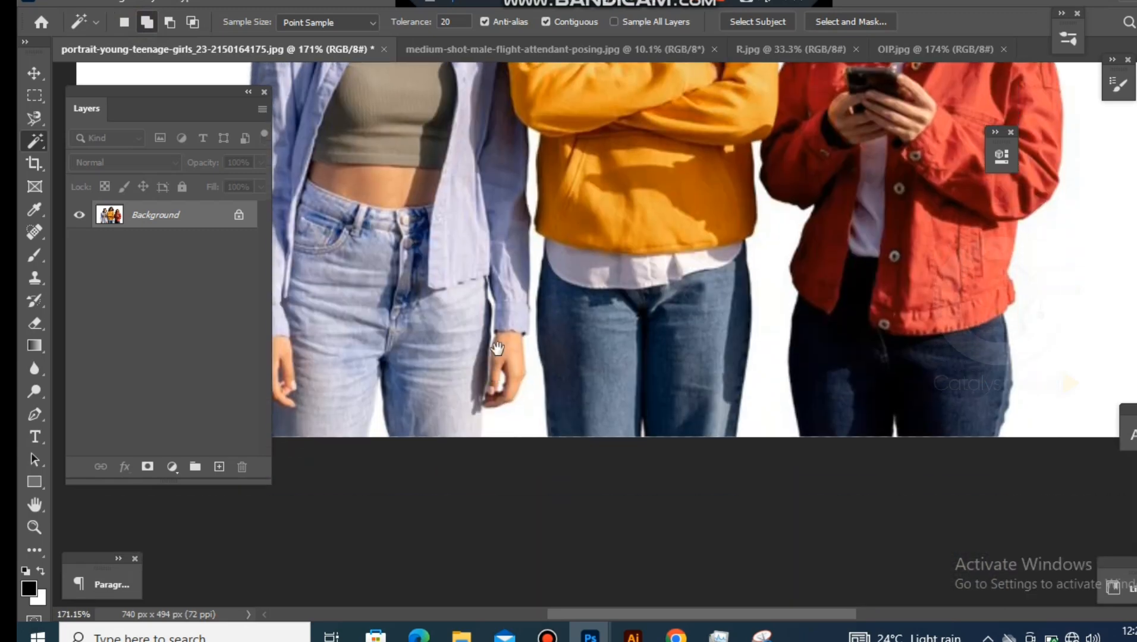
left_click(479, 307)
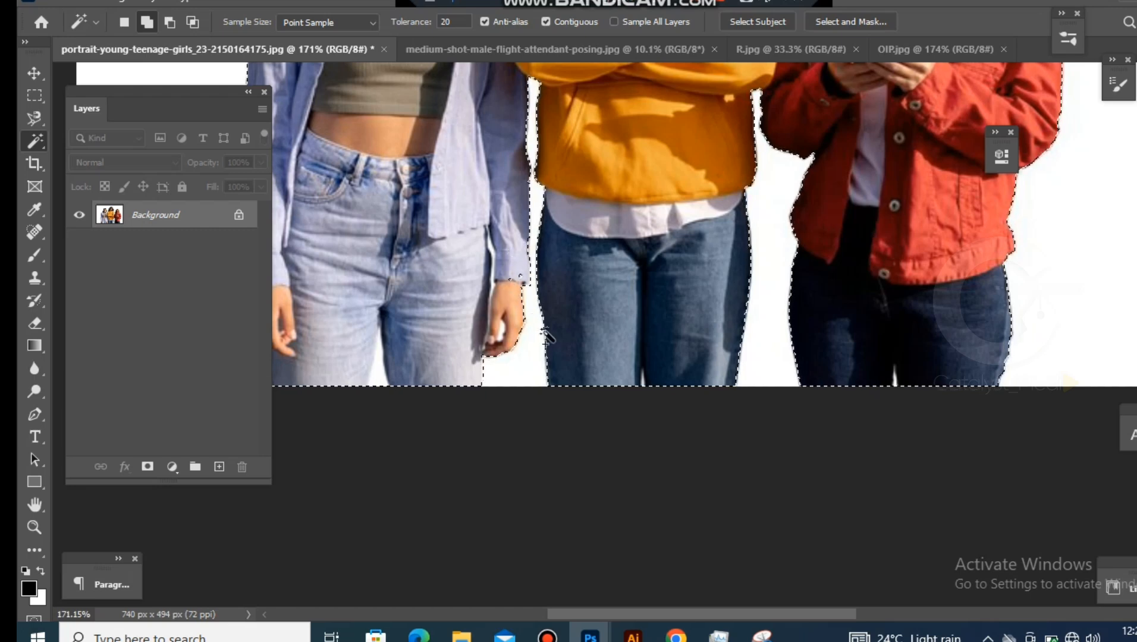
- Subtract the white gap above the first woman's shoulder, beside the yellow hoodie, from the selection with the Magic Wand
scroll(563, 349, "down", 3)
scroll(506, 247, "up", 5)
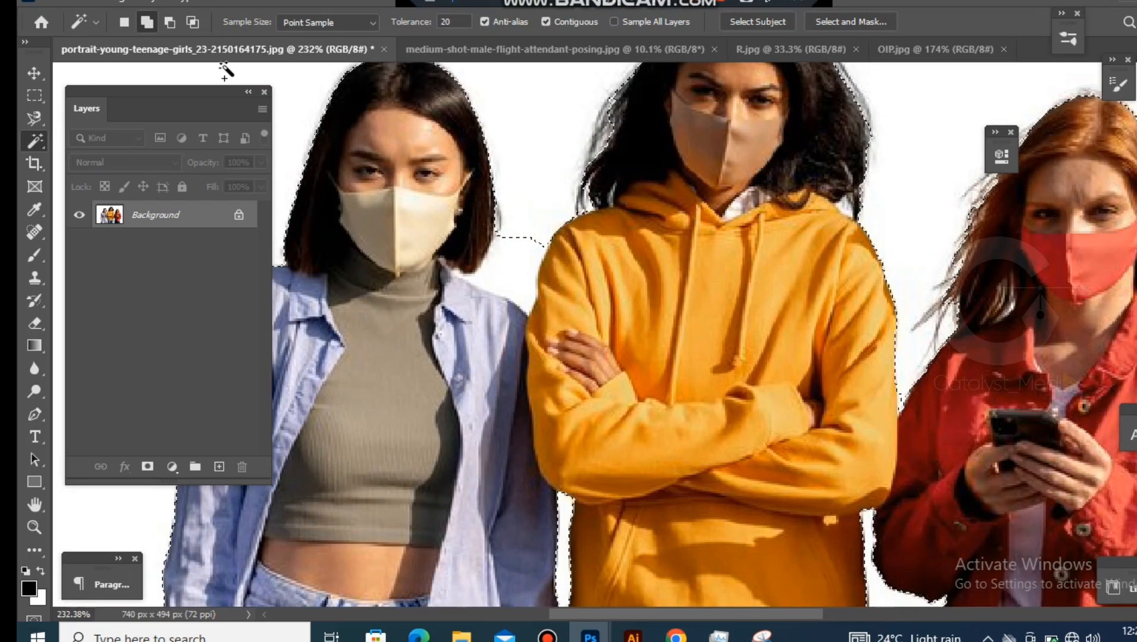
left_click(170, 23)
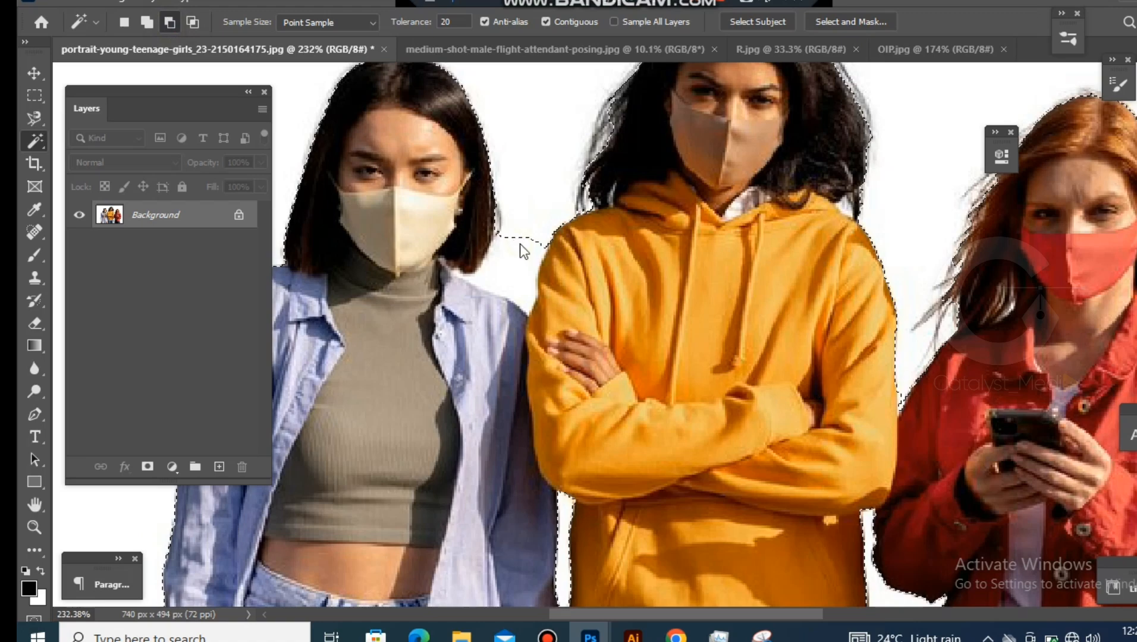
left_click(533, 255)
scroll(533, 256, "down", 4)
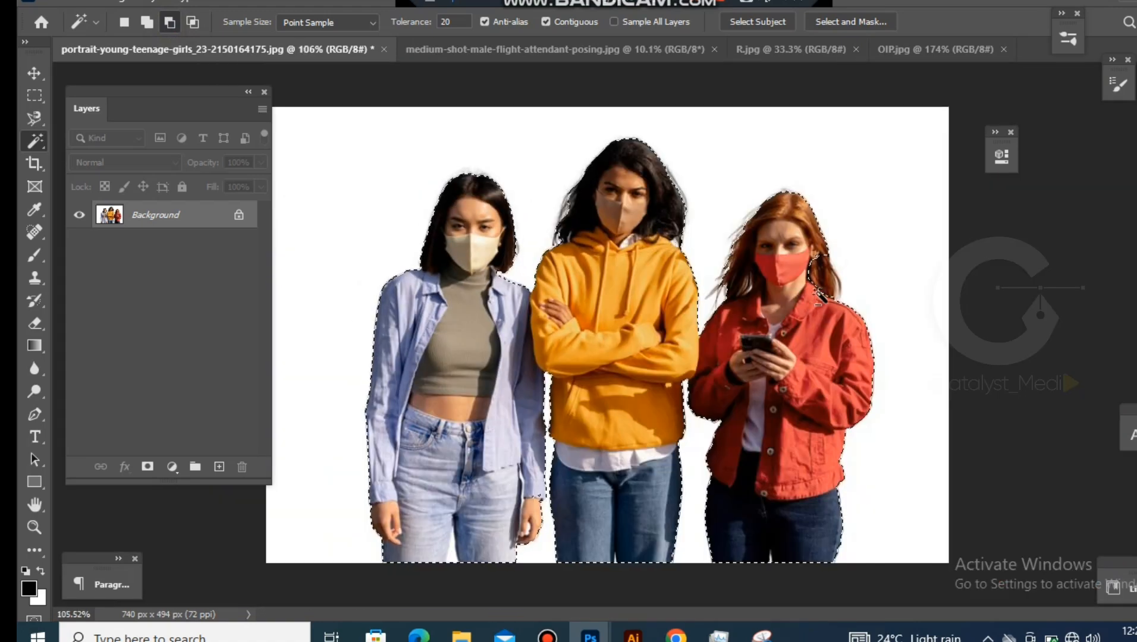
- Add parts of the red-haired woman's missing hair to the selection with the Magic Wand, and set the tolerance to 50
scroll(834, 284, "up", 3)
left_click(146, 22)
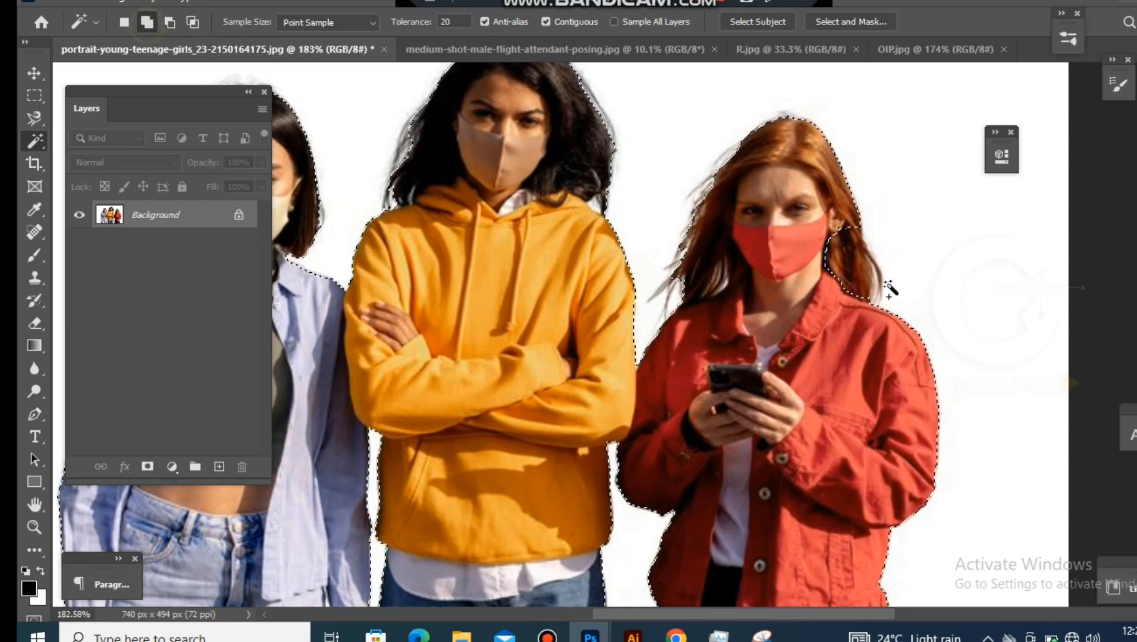
scroll(838, 245, "up", 1)
scroll(838, 245, "up", 2)
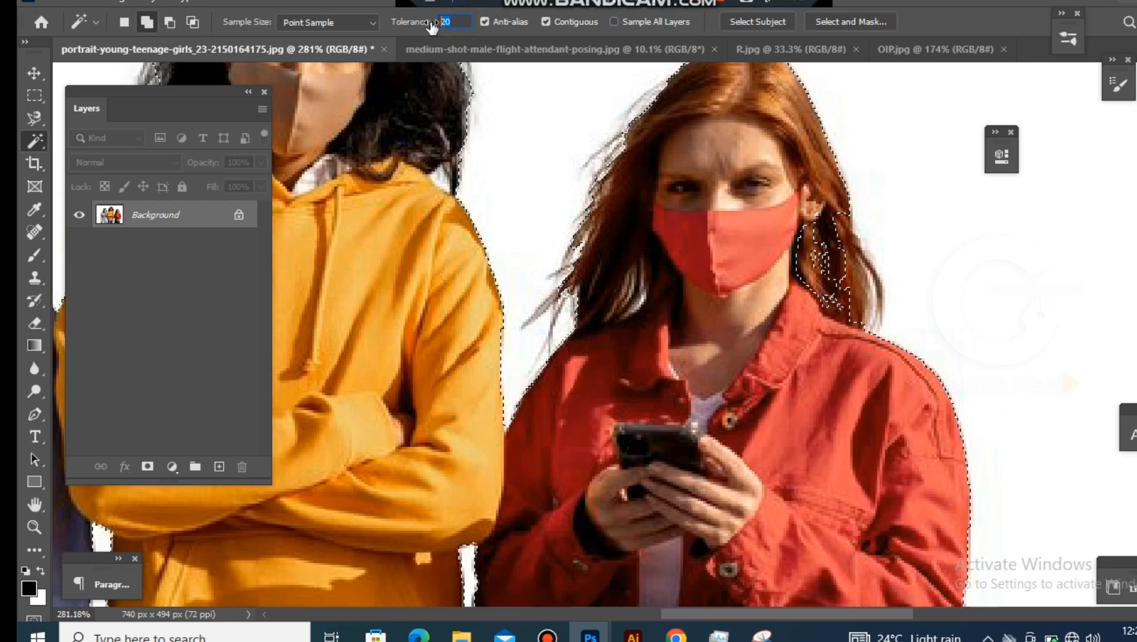
type("50")
left_click(145, 22)
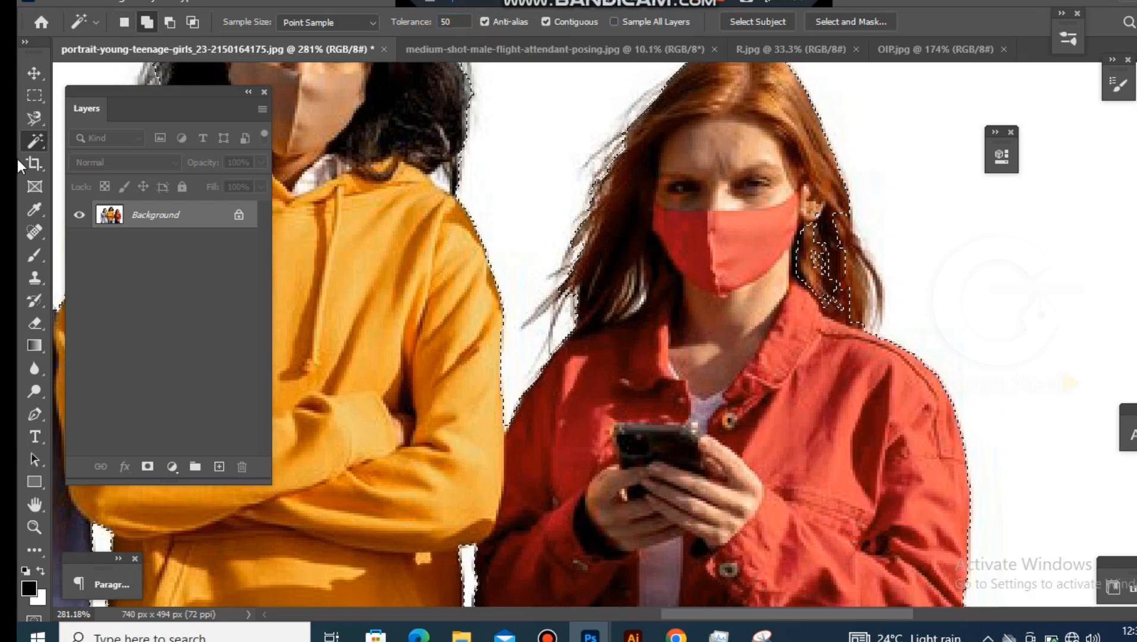
- Add the missing hair beside the red-haired woman's neck and earring to the selection with the Lasso tool
right_click(33, 142)
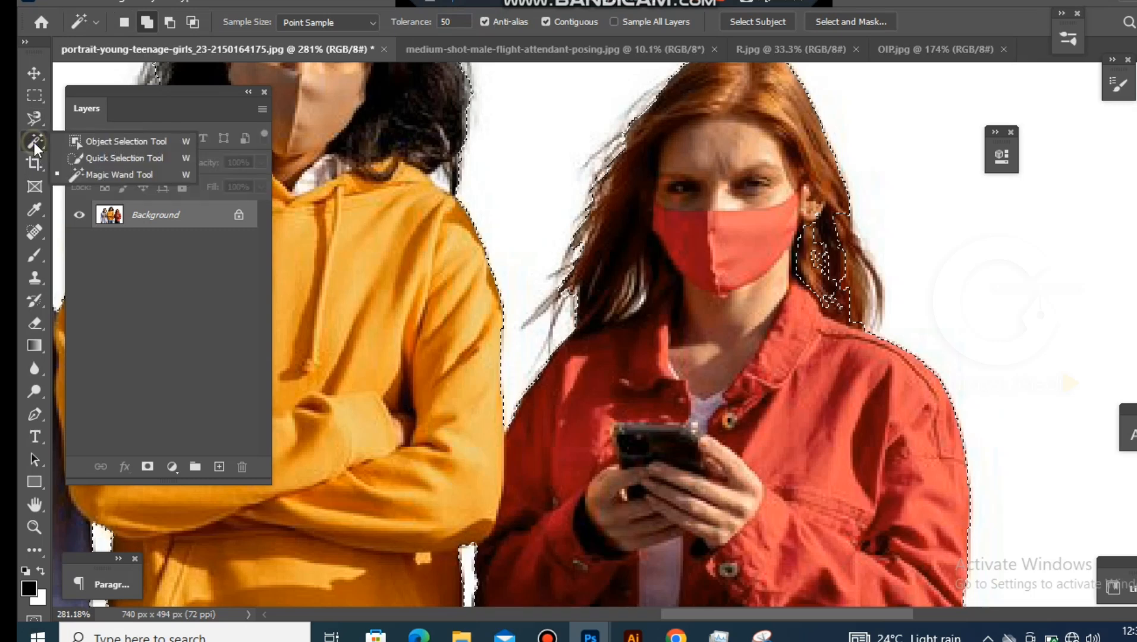
right_click(33, 118)
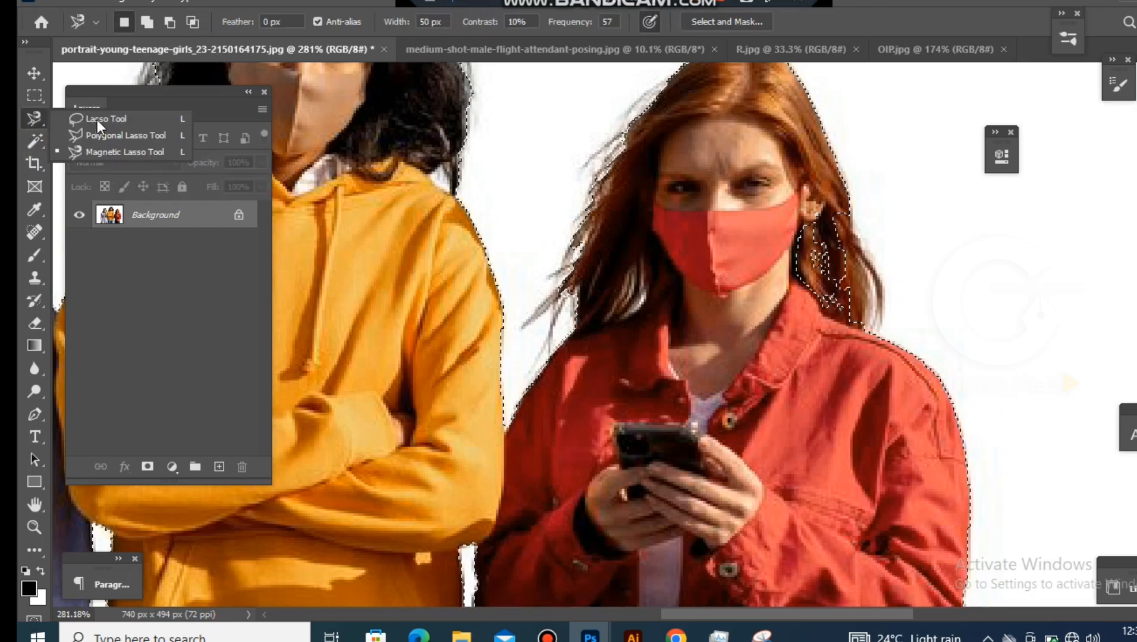
left_click(97, 120)
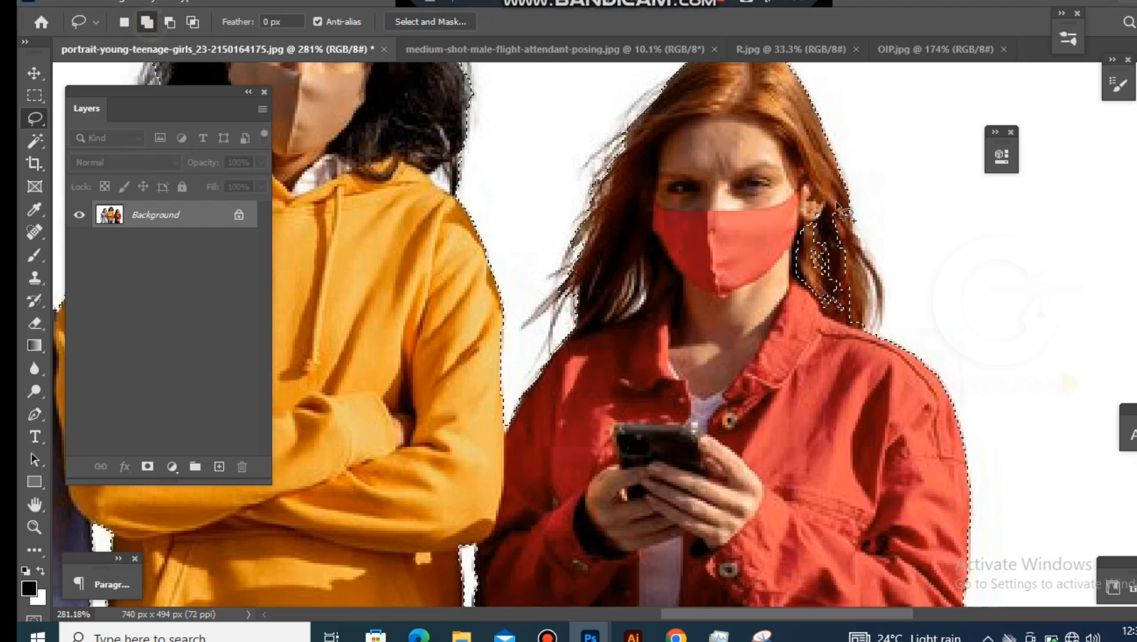
scroll(853, 185, "down", 2)
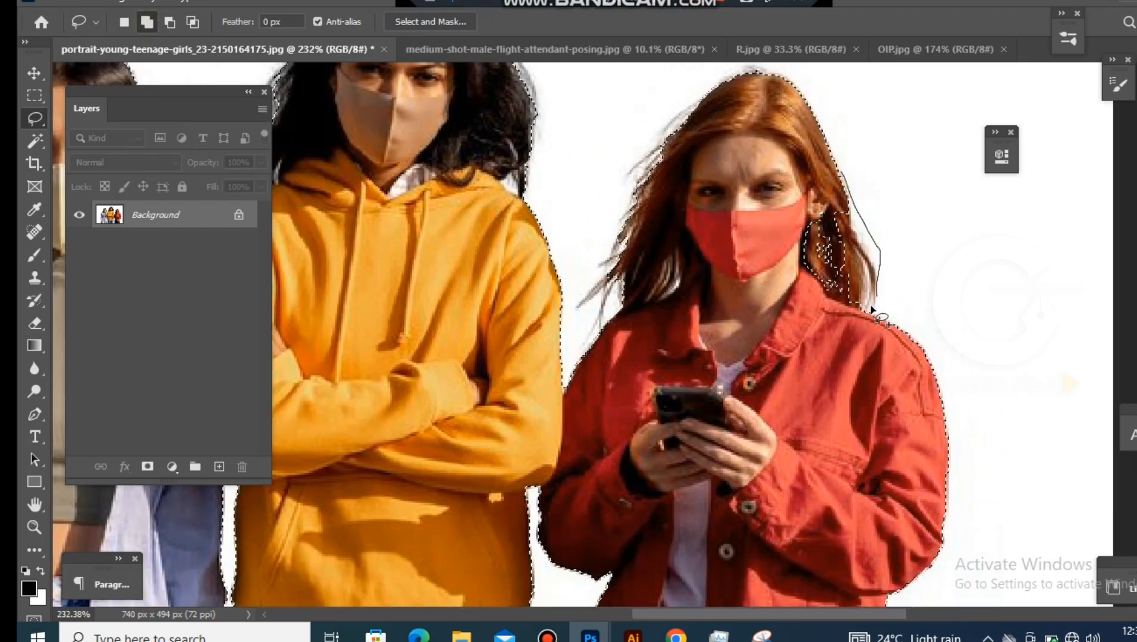
mouse_move(853, 305)
left_mouse_down()
mouse_move(827, 183)
mouse_move(799, 216)
mouse_move(805, 247)
left_mouse_up()
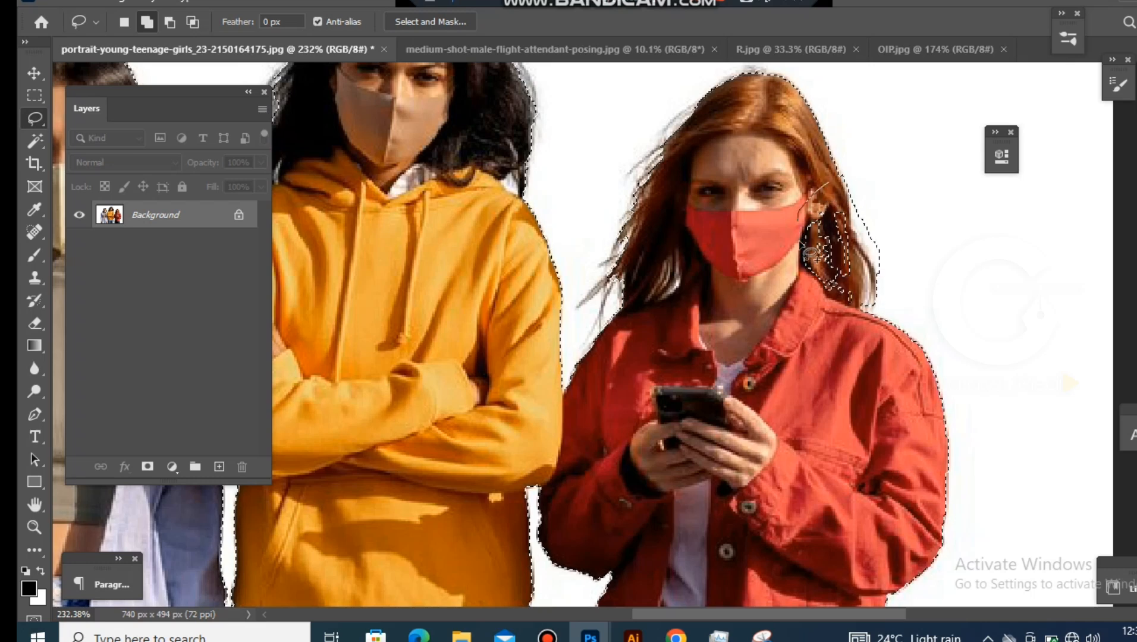
left_click_drag(862, 312, 863, 310)
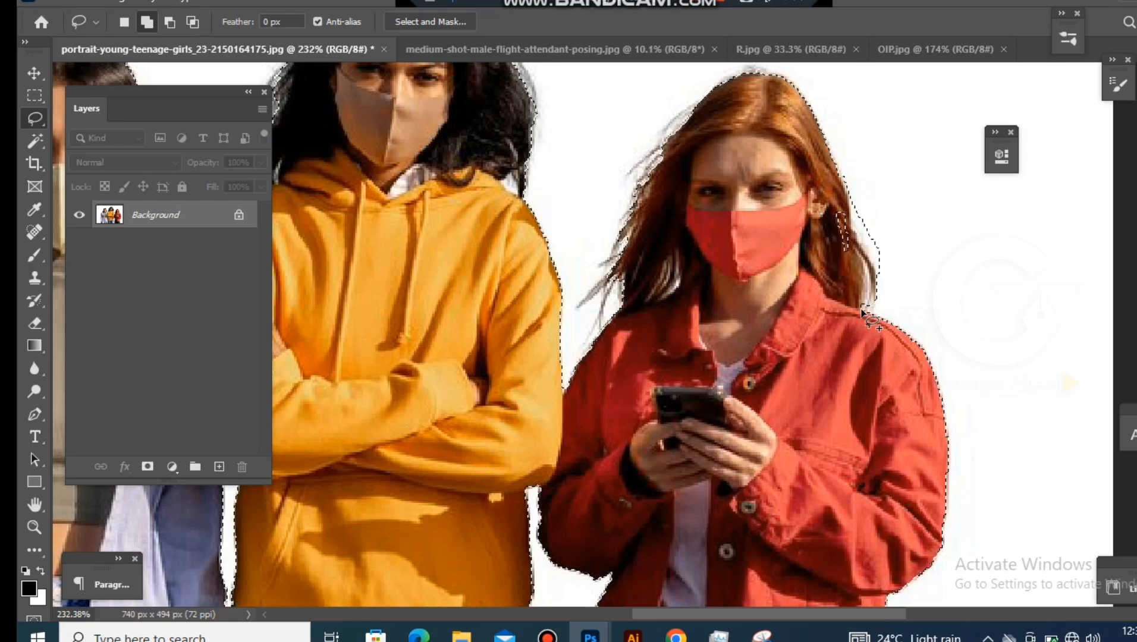
scroll(850, 190, "up", 2)
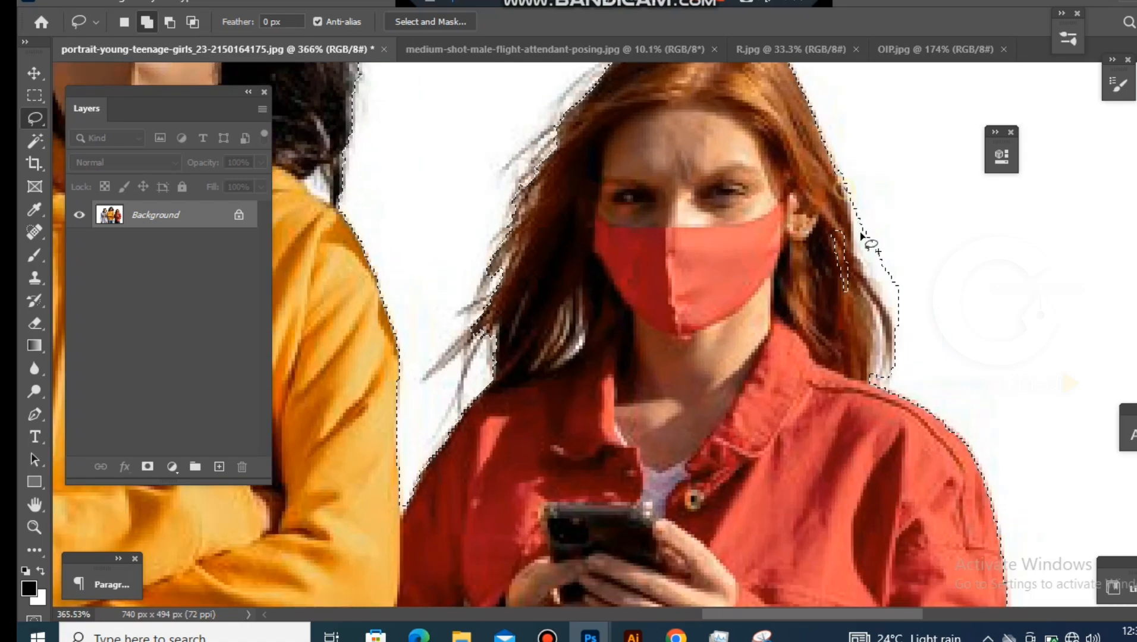
left_click_drag(842, 185, 844, 188)
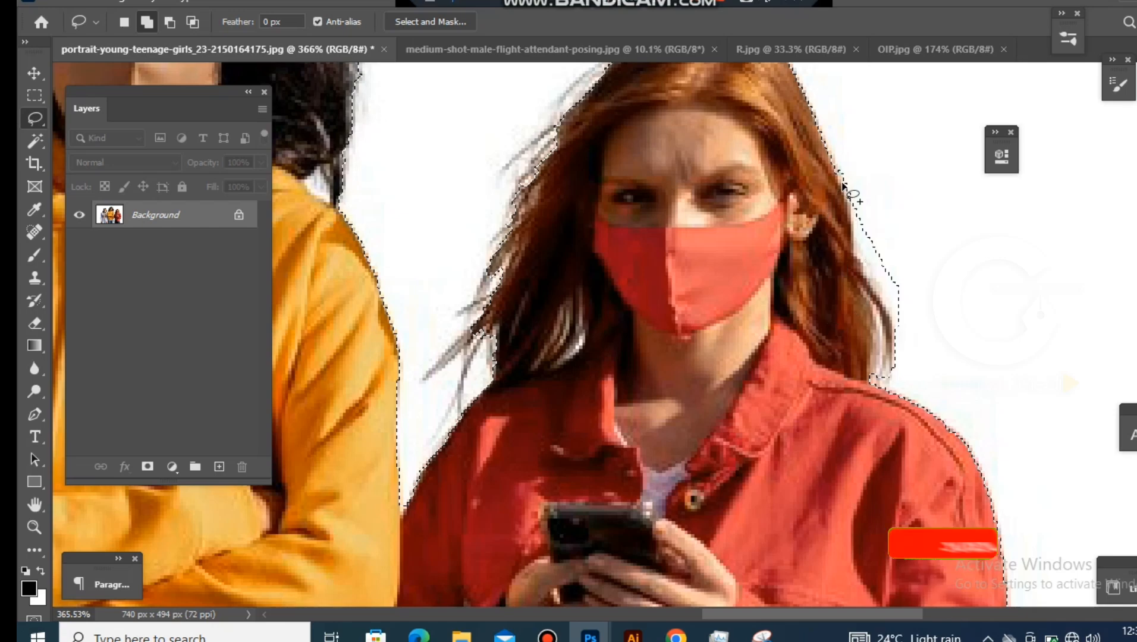
scroll(869, 242, "down", 3)
scroll(870, 242, "up", 2)
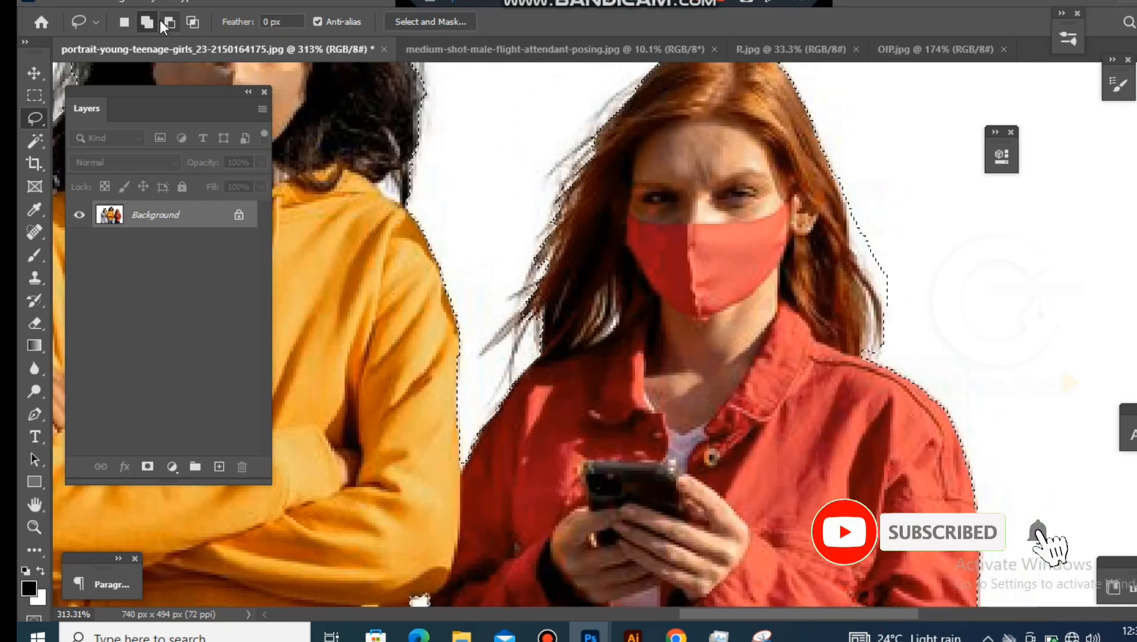
- Subtract the excess white background beside the red-haired woman's hair from the selection with the Lasso tool
left_click(170, 22)
scroll(915, 221, "up", 1)
scroll(915, 222, "up", 2)
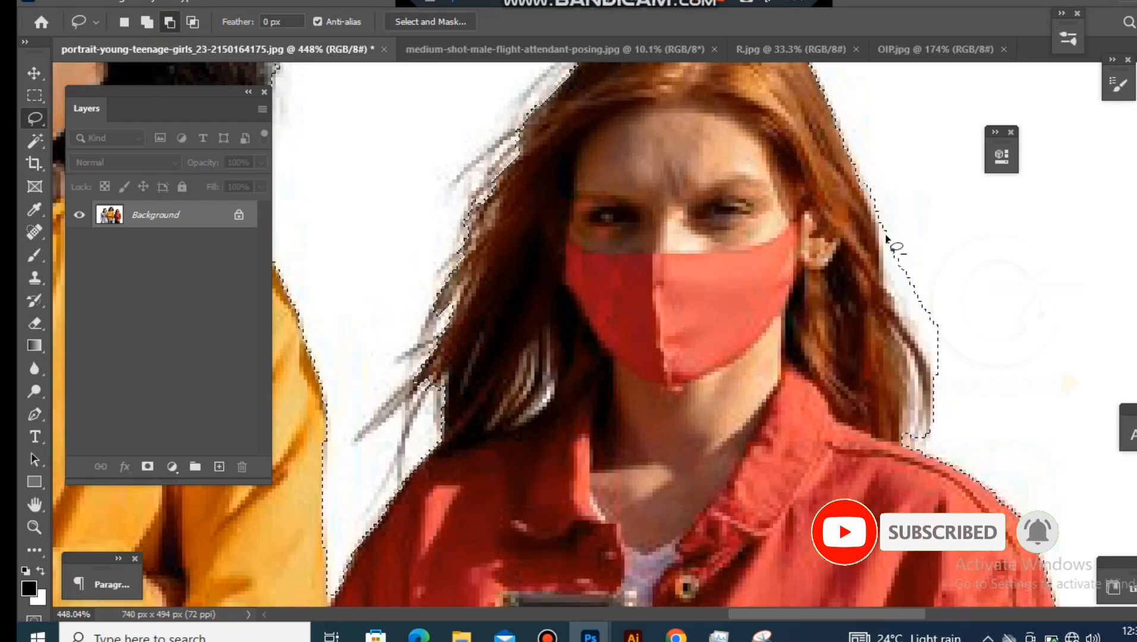
left_click_drag(892, 289, 939, 380)
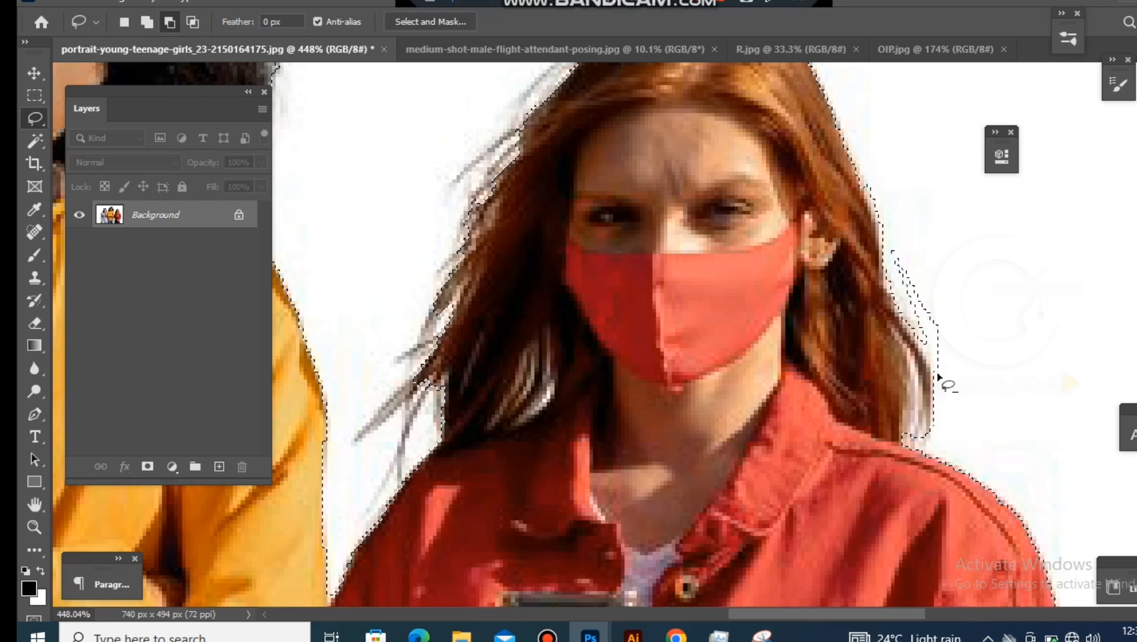
mouse_move(904, 233)
left_mouse_down()
mouse_move(952, 300)
mouse_move(954, 425)
mouse_move(935, 387)
left_mouse_up()
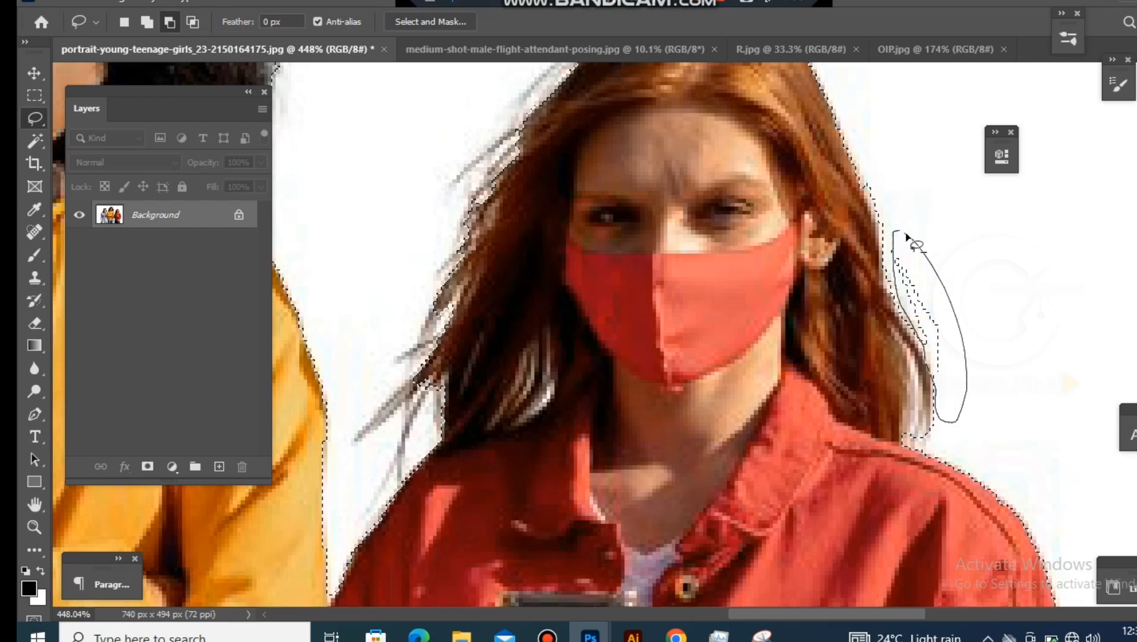
left_click_drag(905, 237, 913, 261)
scroll(660, 292, "down", 6)
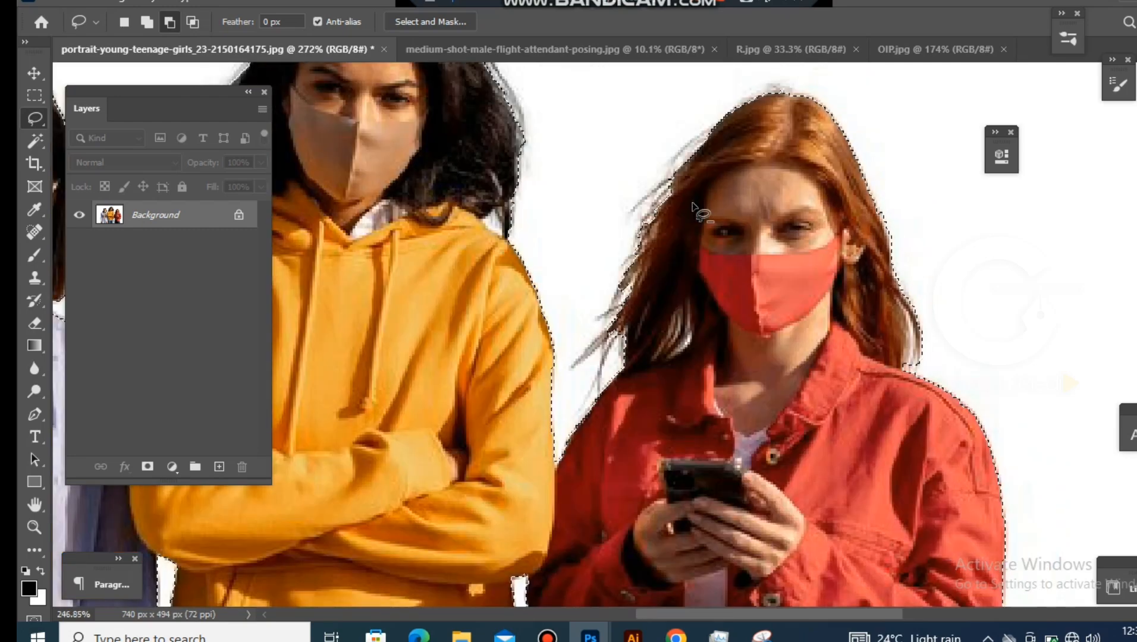
scroll(659, 291, "down", 1)
scroll(660, 291, "up", 1)
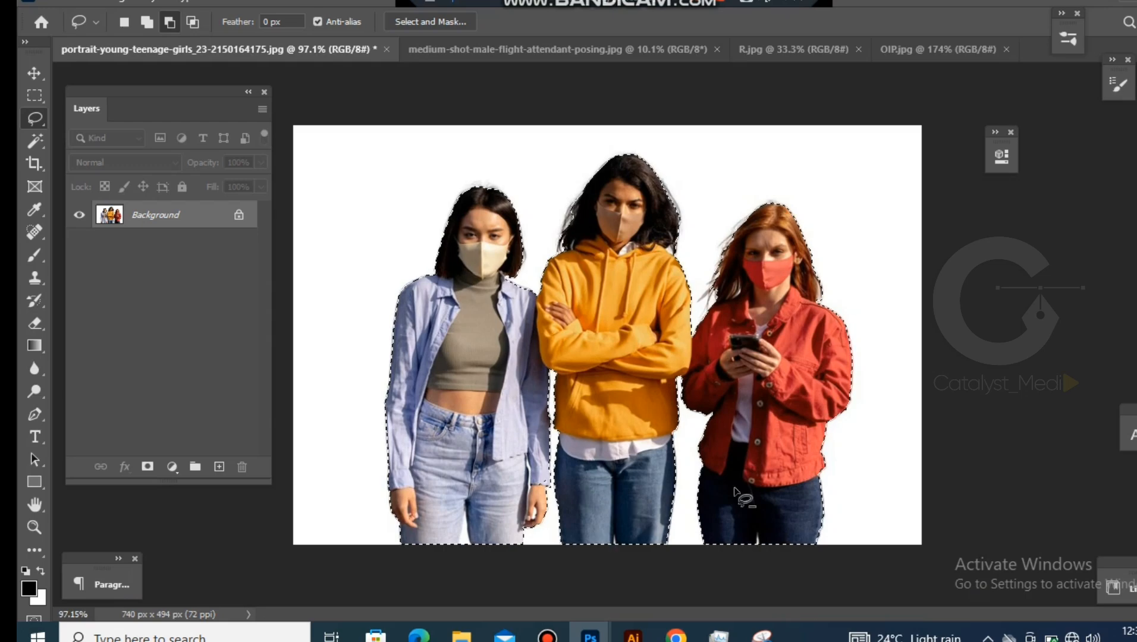
- Copy the three selected women, paste them onto a new layer and hide the Background layer
scroll(654, 298, "up", 2)
left_click(80, 3)
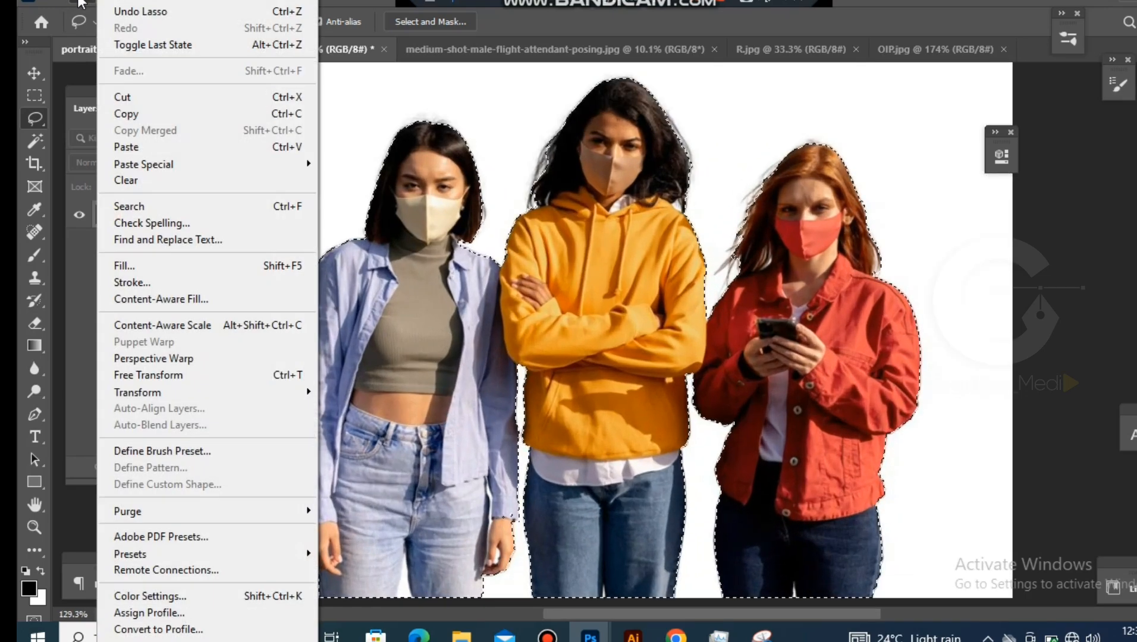
left_click(149, 113)
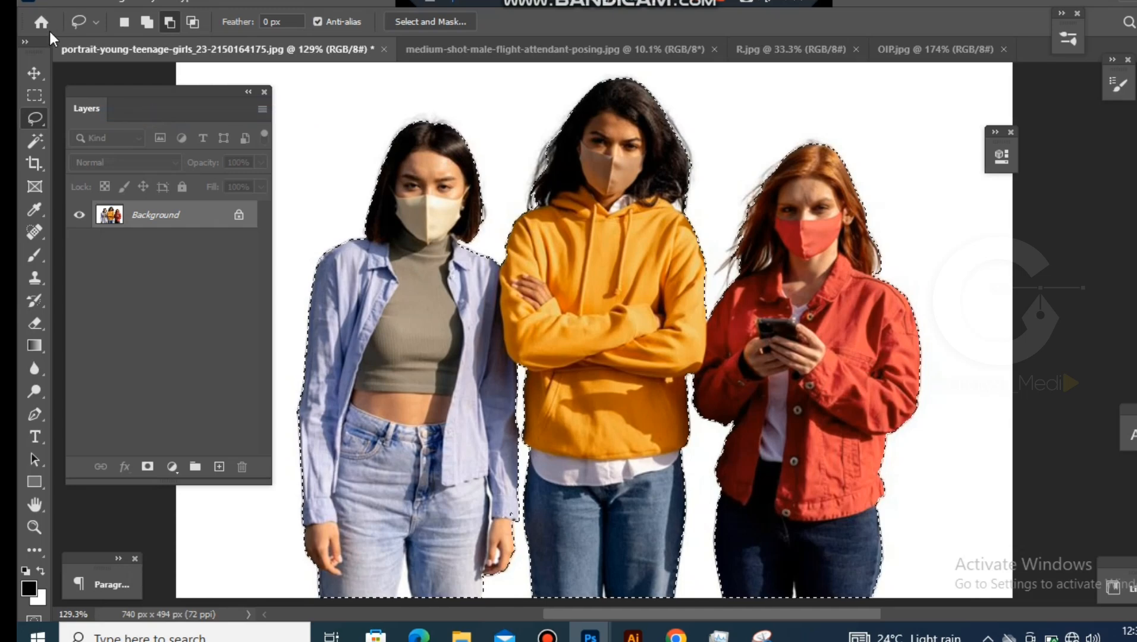
left_click(83, 3)
left_click(156, 148)
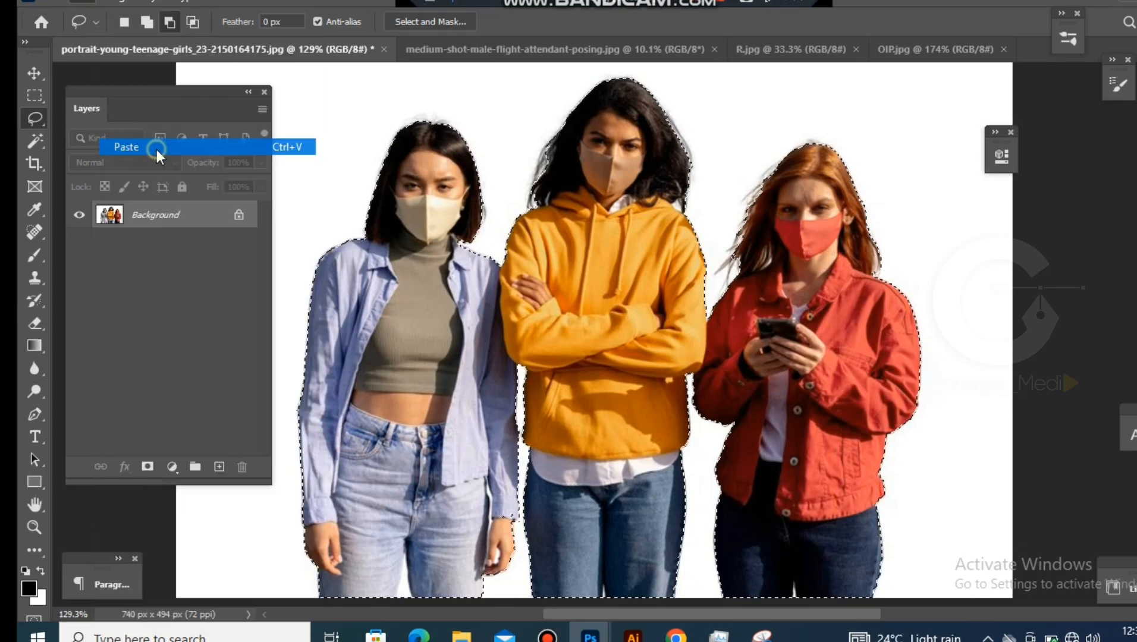
left_click(79, 245)
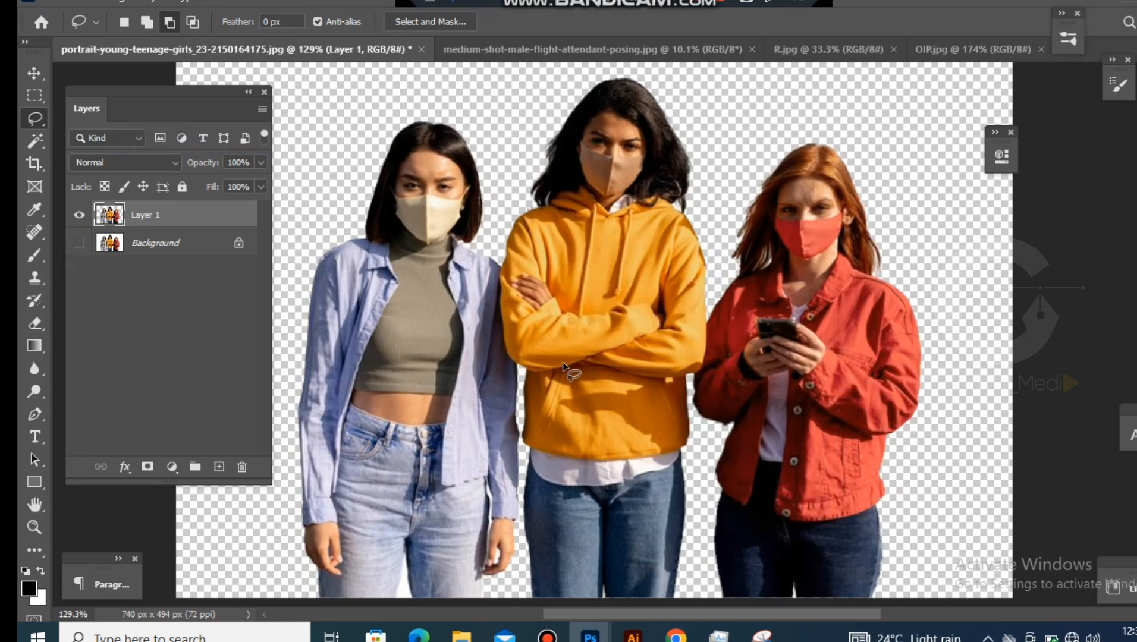
scroll(575, 351, "down", 3)
scroll(605, 235, "up", 2)
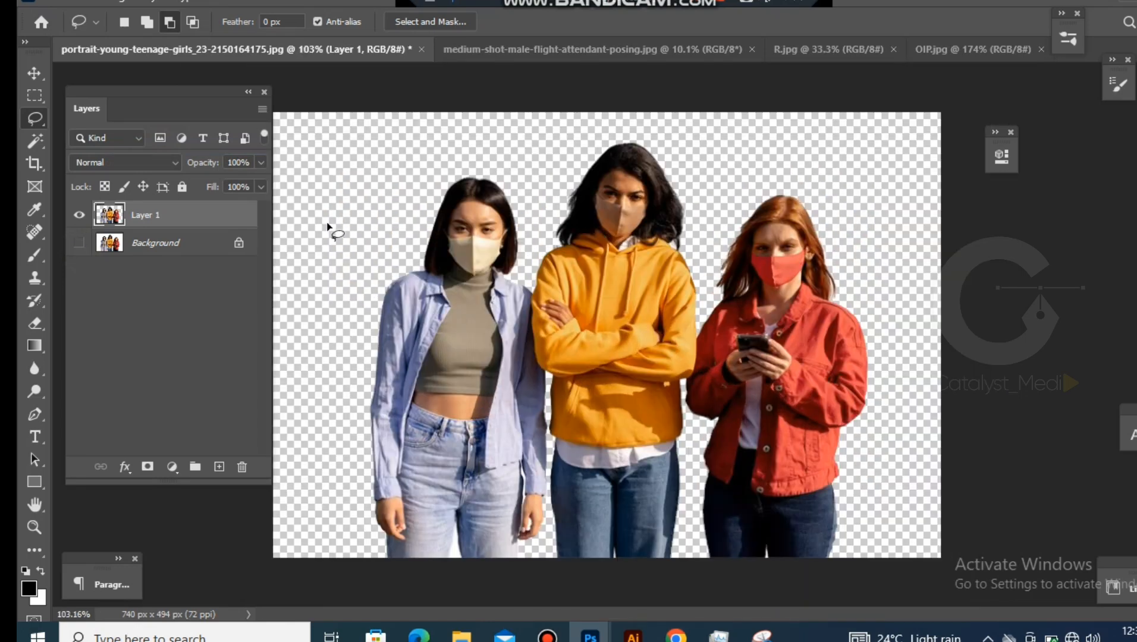
scroll(468, 231, "up", 3)
scroll(535, 232, "down", 4)
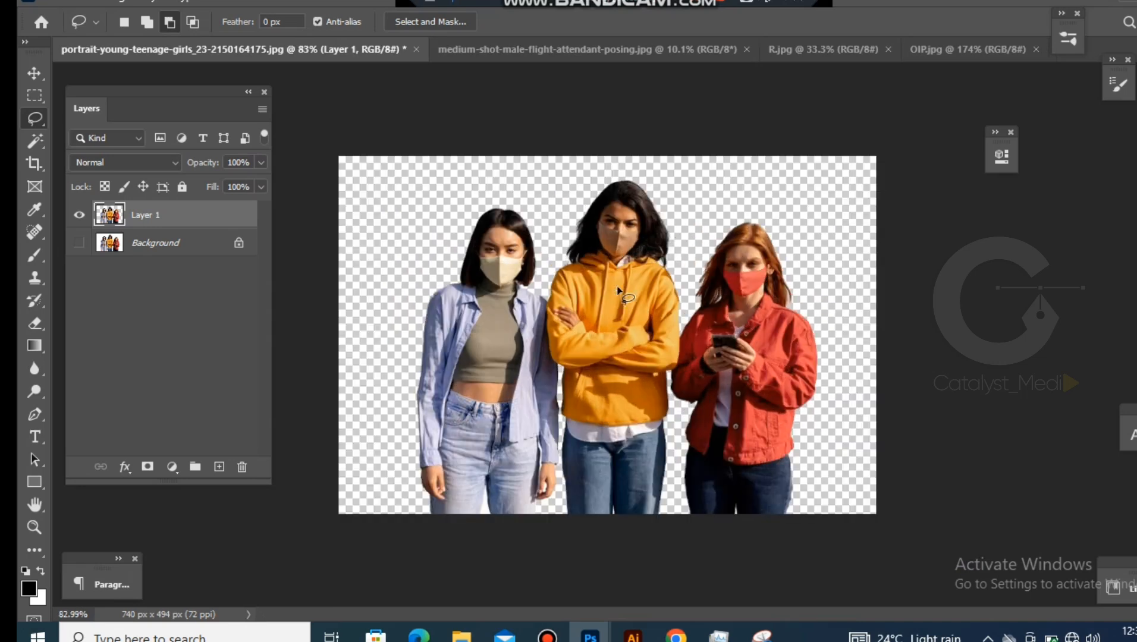
scroll(629, 228, "up", 3)
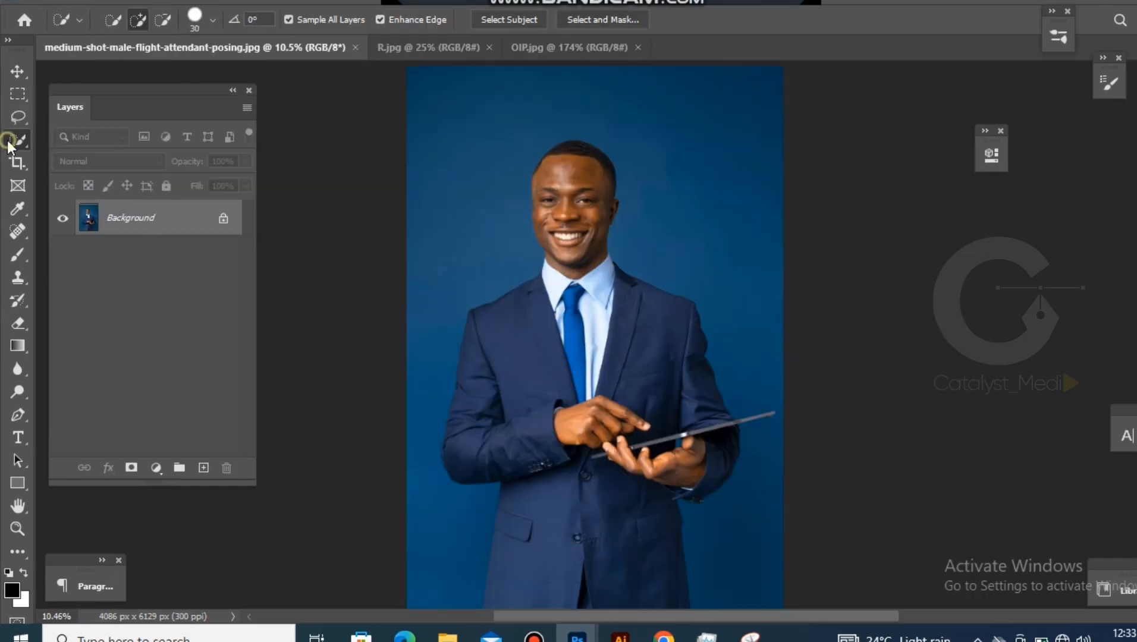
- Select the suited man's head in the flight attendant photo with the Quick Selection tool at brush size 30
right_click(9, 140)
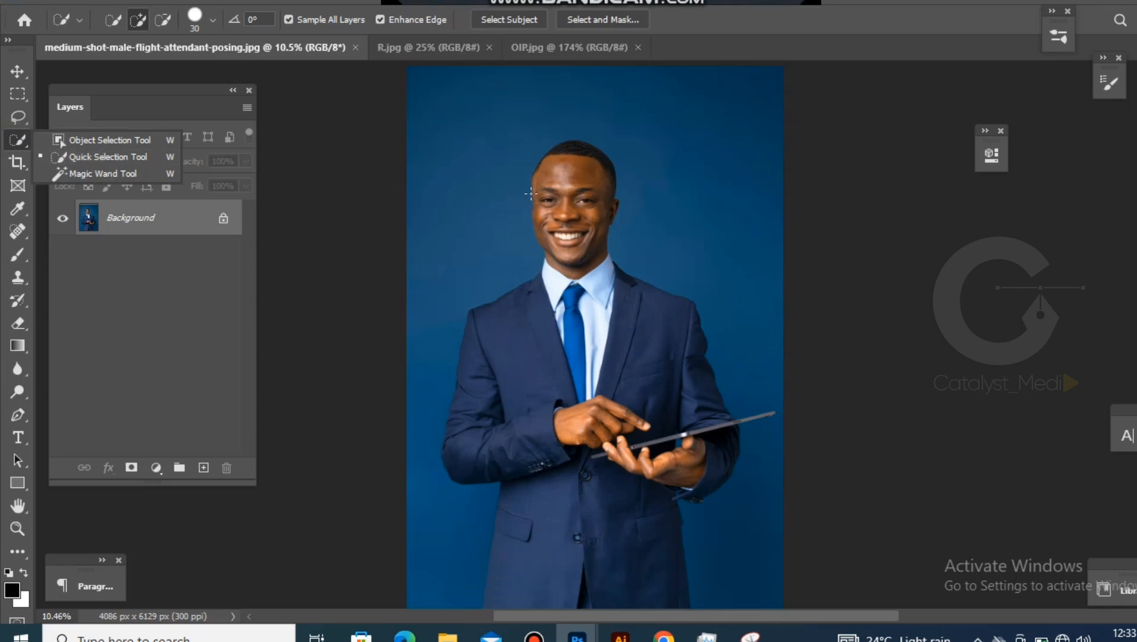
left_click(700, 47)
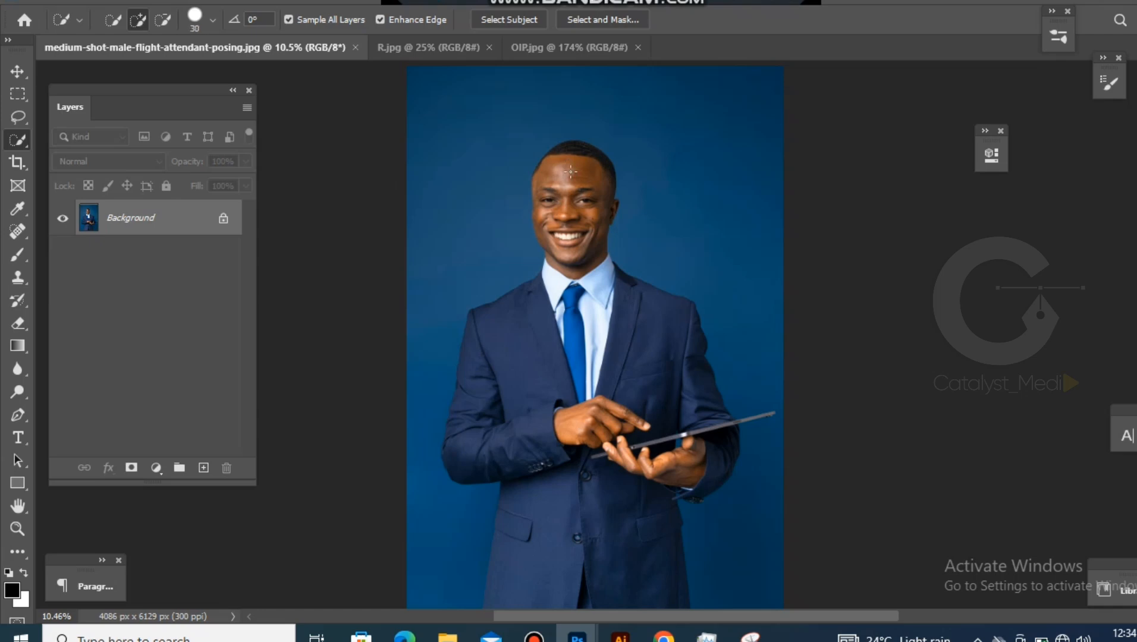
scroll(570, 172, "up", 2)
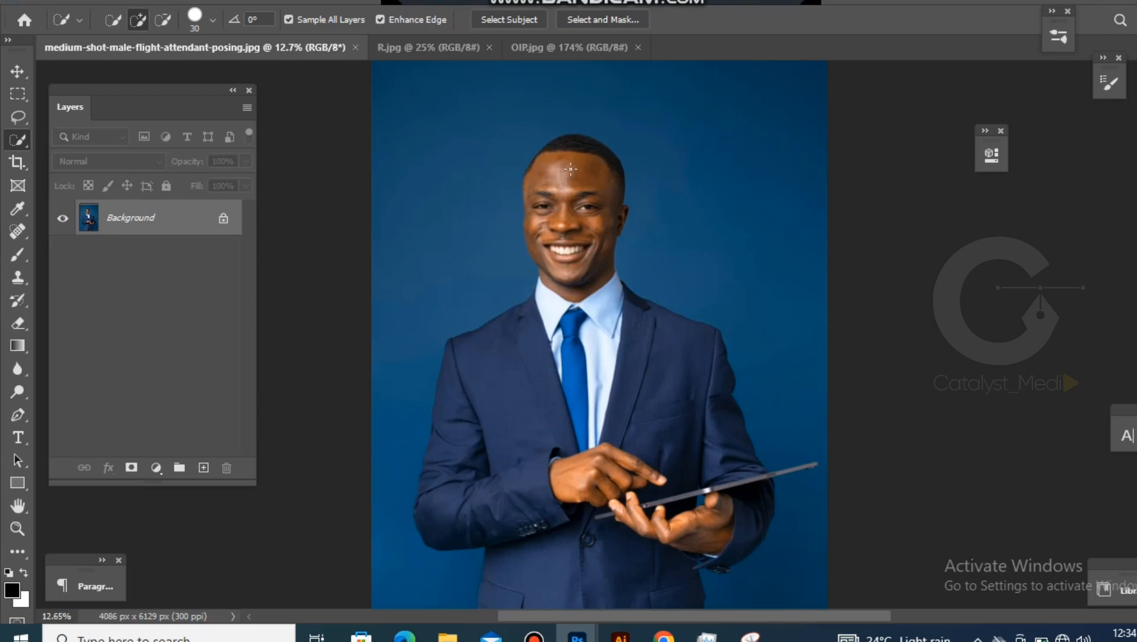
left_click_drag(574, 199, 571, 220)
scroll(594, 278, "down", 3)
scroll(579, 298, "up", 3)
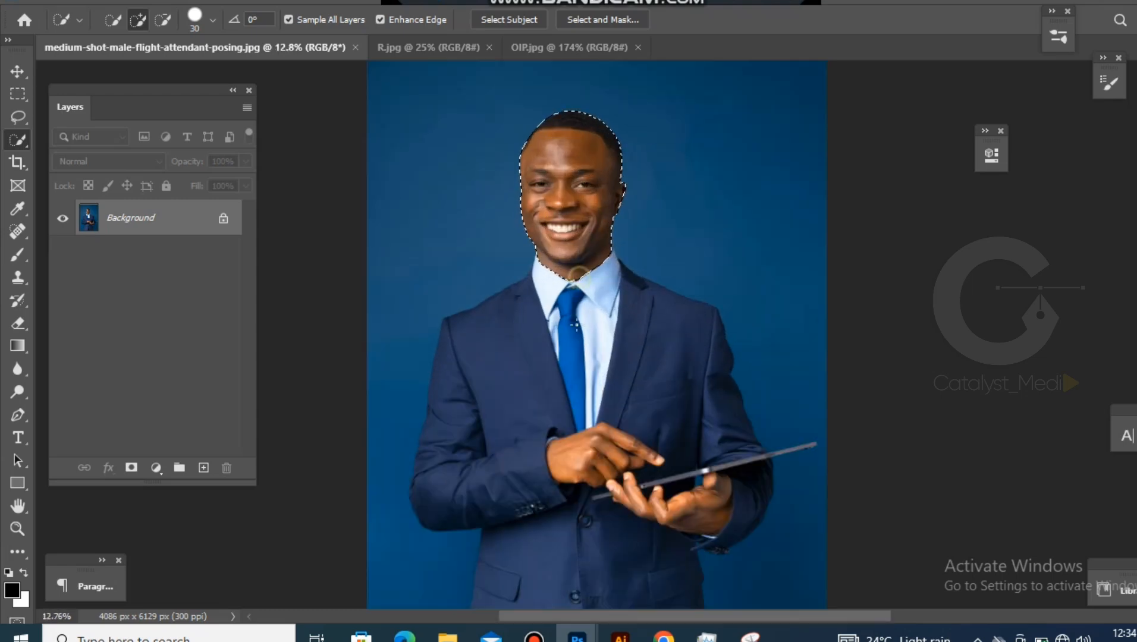
- Extend the quick selection over the man's shirt, tie, hands and suit jacket
left_click_drag(576, 324, 567, 379)
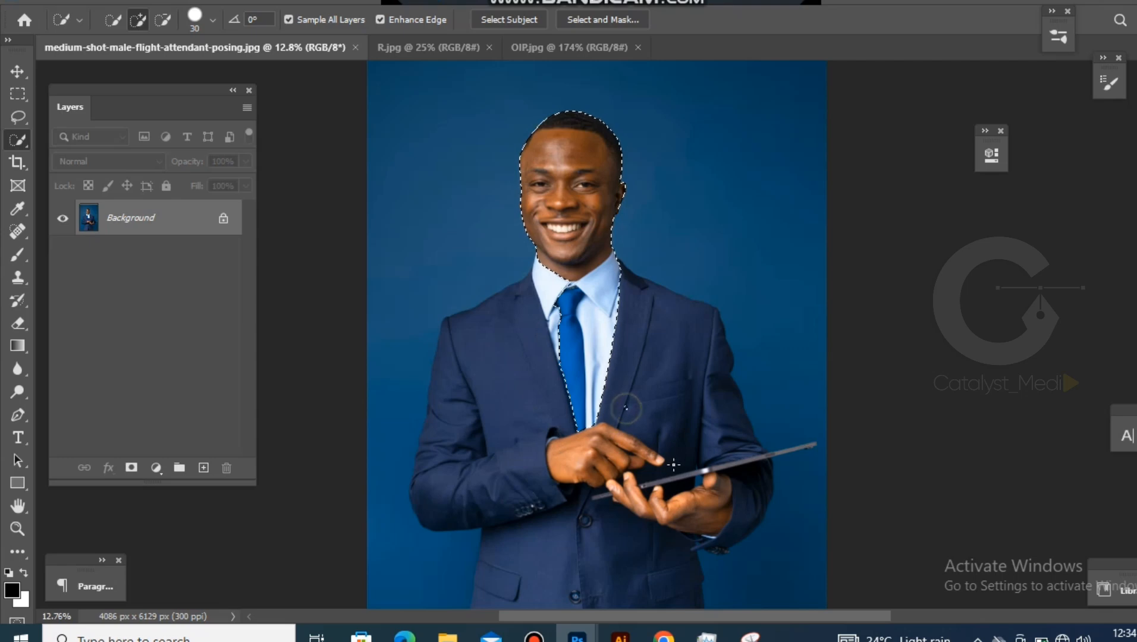
left_click(633, 425)
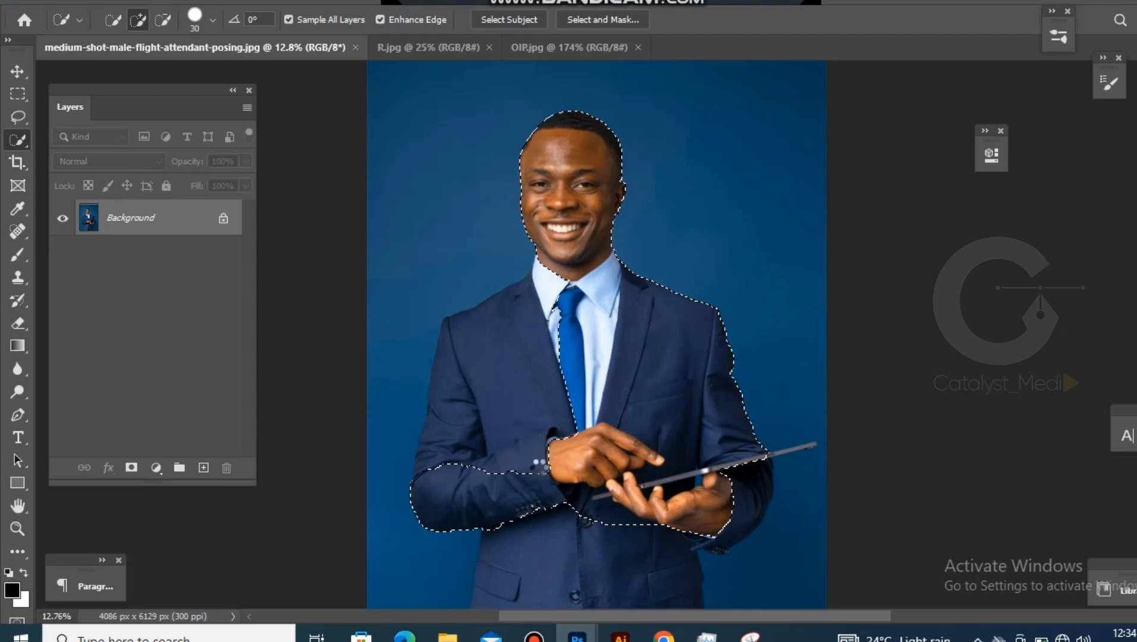
left_click(546, 462)
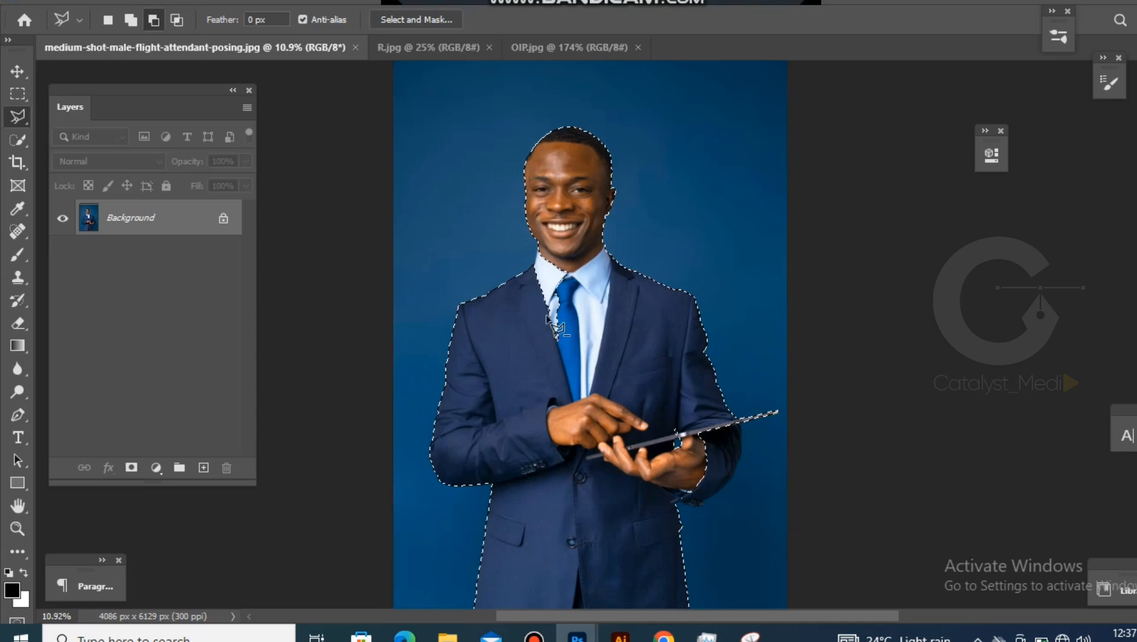
- Add the suit sleeve behind the tablet to the man's selection with the Quick Selection tool
scroll(545, 309, "up", 2)
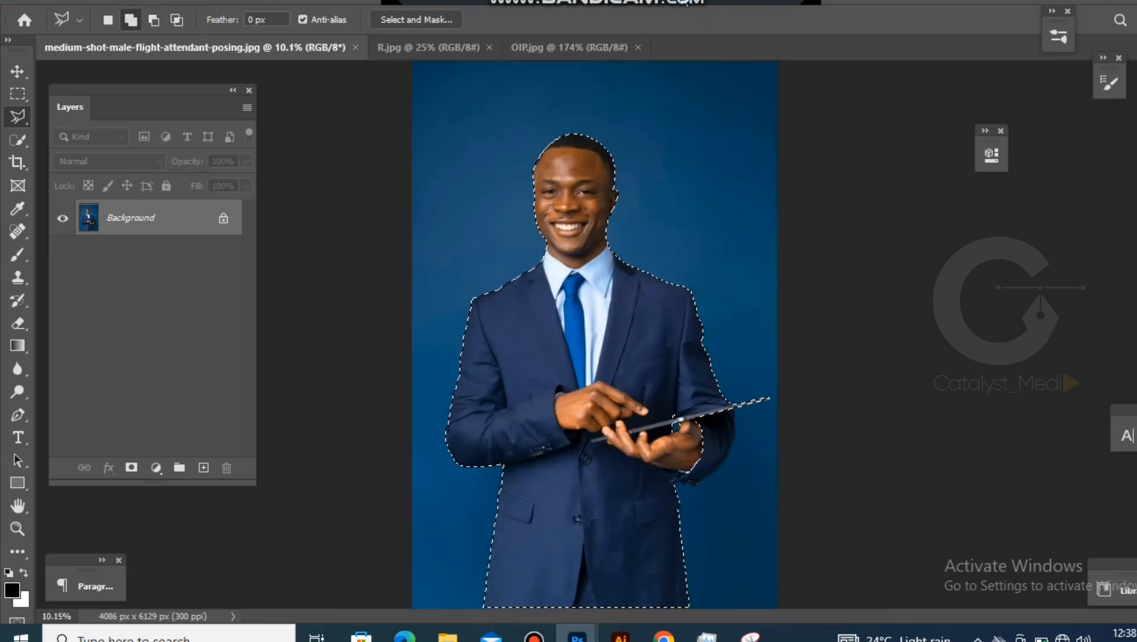
key("ctrl+d")
scroll(618, 345, "up", 1)
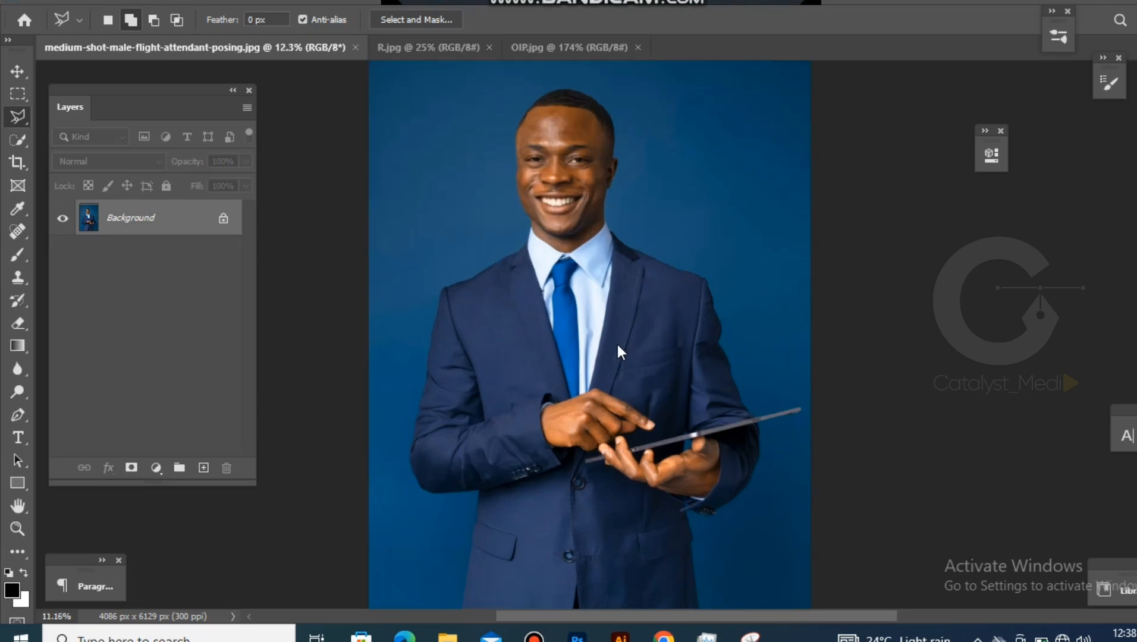
scroll(618, 342, "down", 4)
scroll(618, 341, "up", 2)
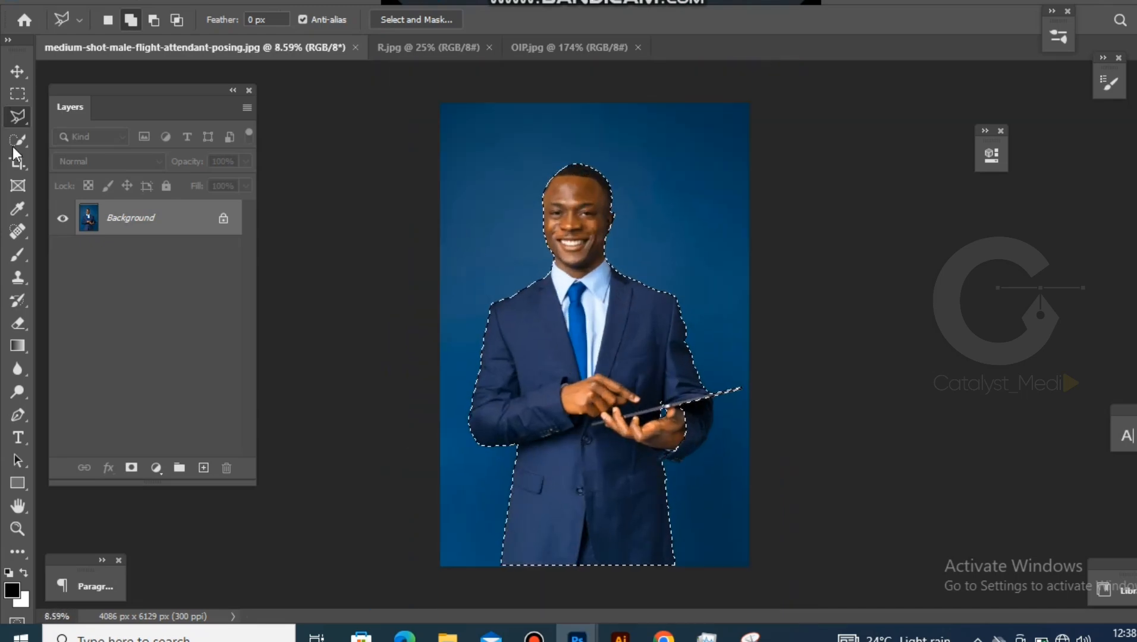
left_click_drag(13, 146, 99, 155)
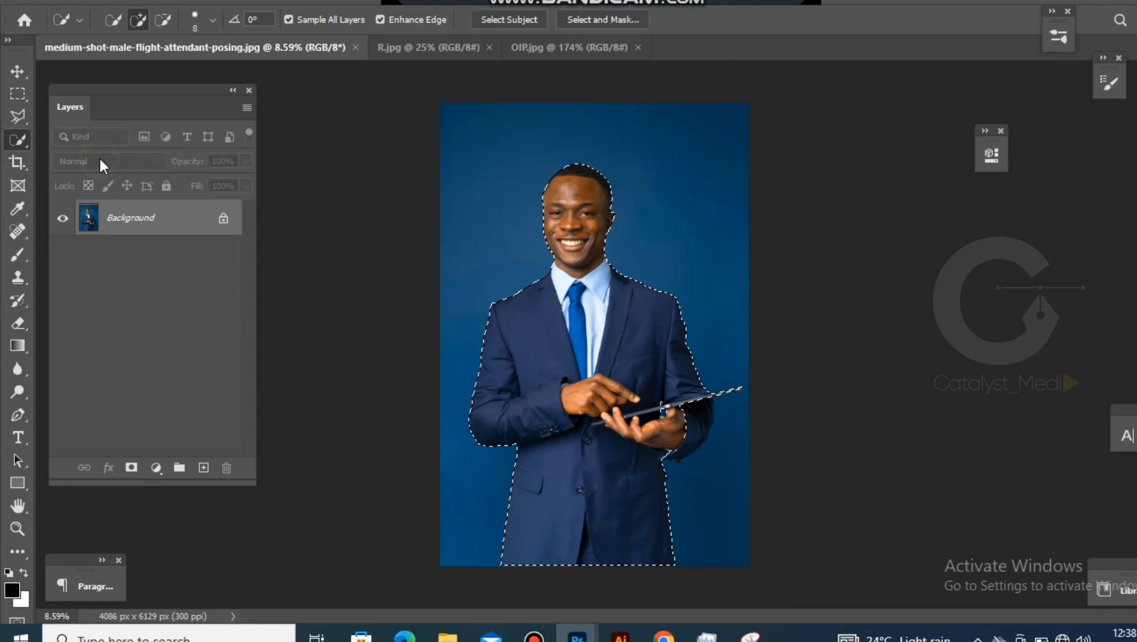
scroll(600, 341, "up", 2)
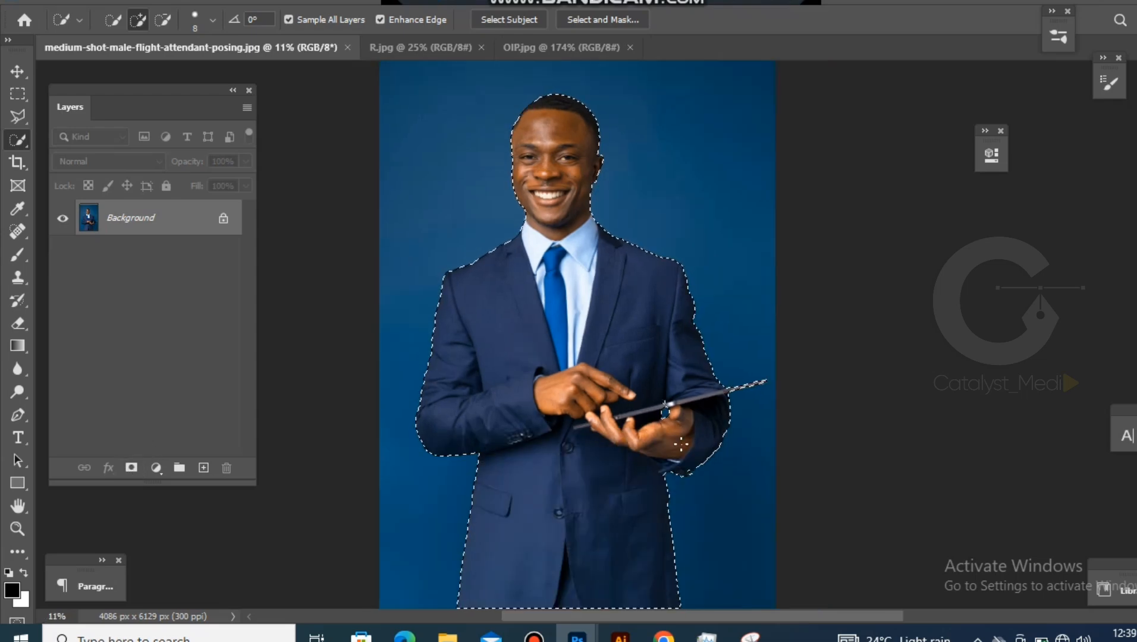
- Add a layer mask from the selection to hide the blue background around the man
left_click(132, 467)
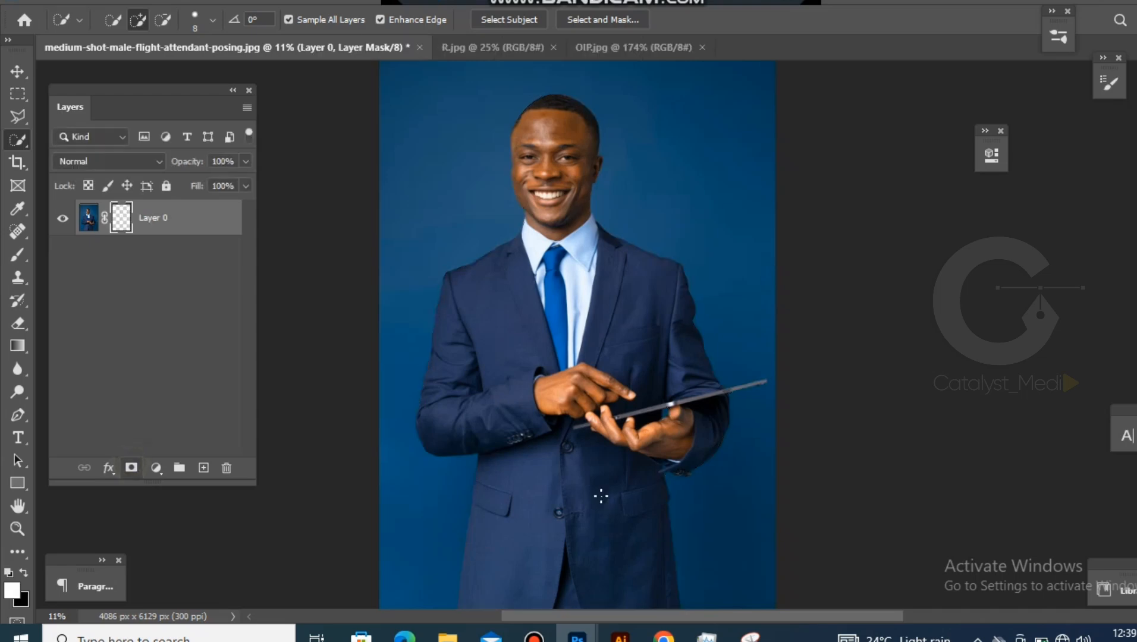
scroll(628, 432, "down", 5)
scroll(602, 276, "up", 5)
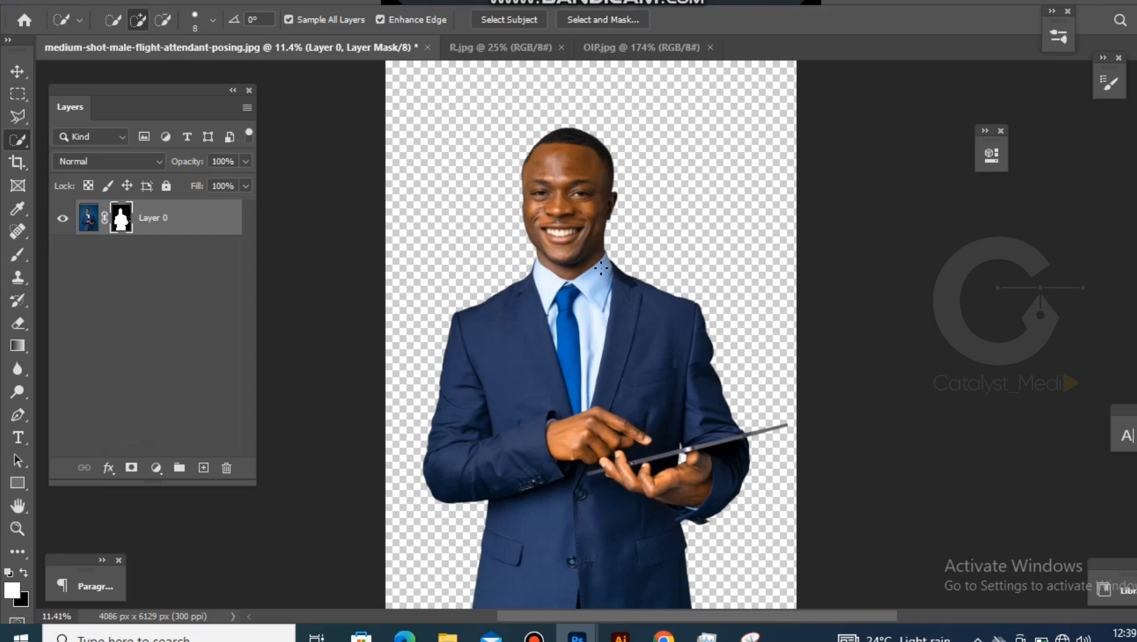
scroll(601, 268, "down", 3)
scroll(606, 294, "up", 2)
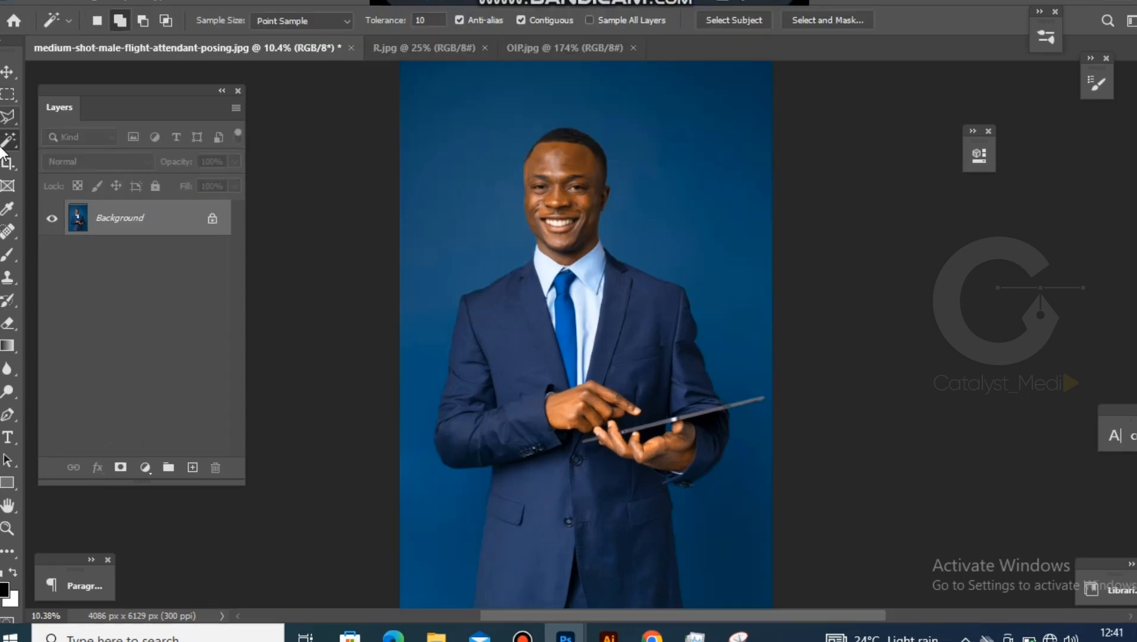
right_click(7, 141)
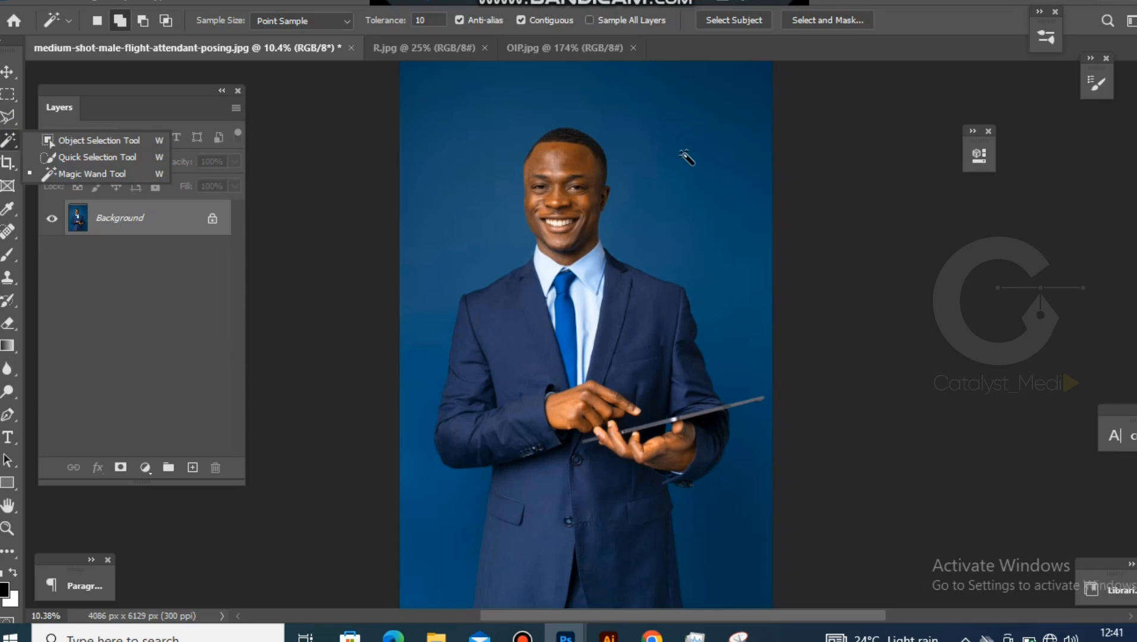
left_click(162, 102)
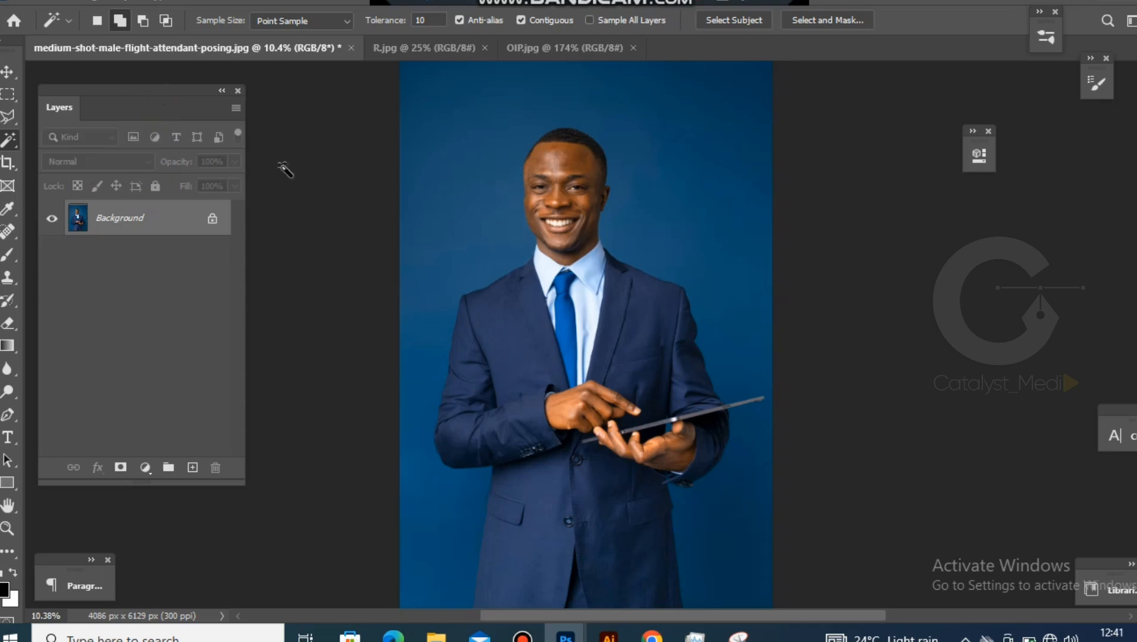
- Try selecting the blue background around the man with the Magic Wand at tolerance 50
right_click(9, 140)
left_click(41, 167)
scroll(541, 214, "down", 2)
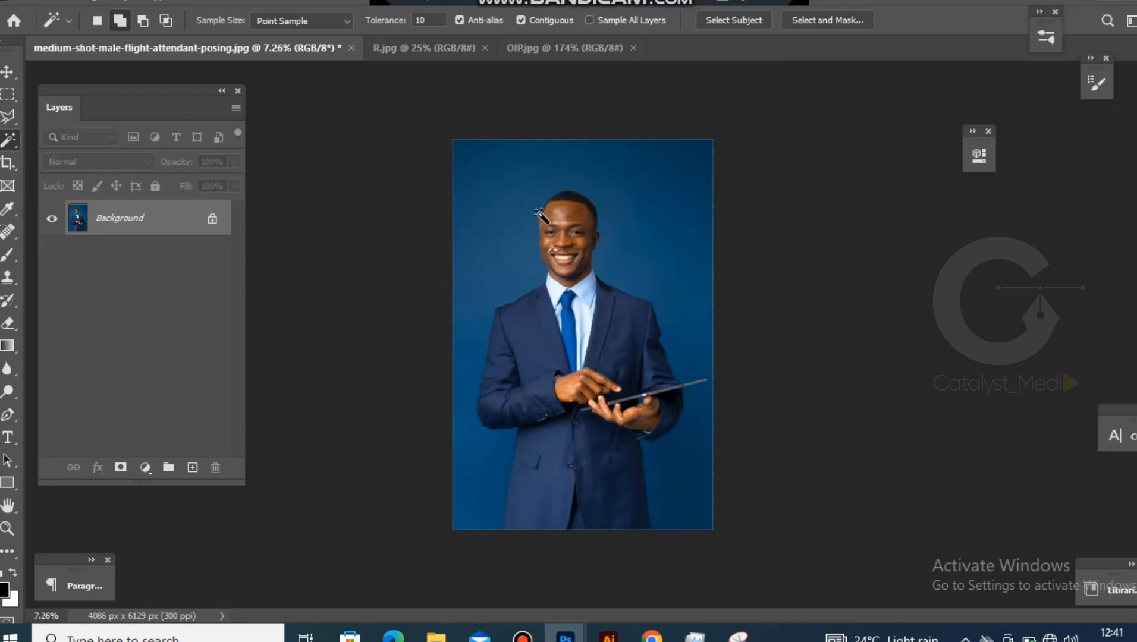
scroll(519, 183, "up", 1)
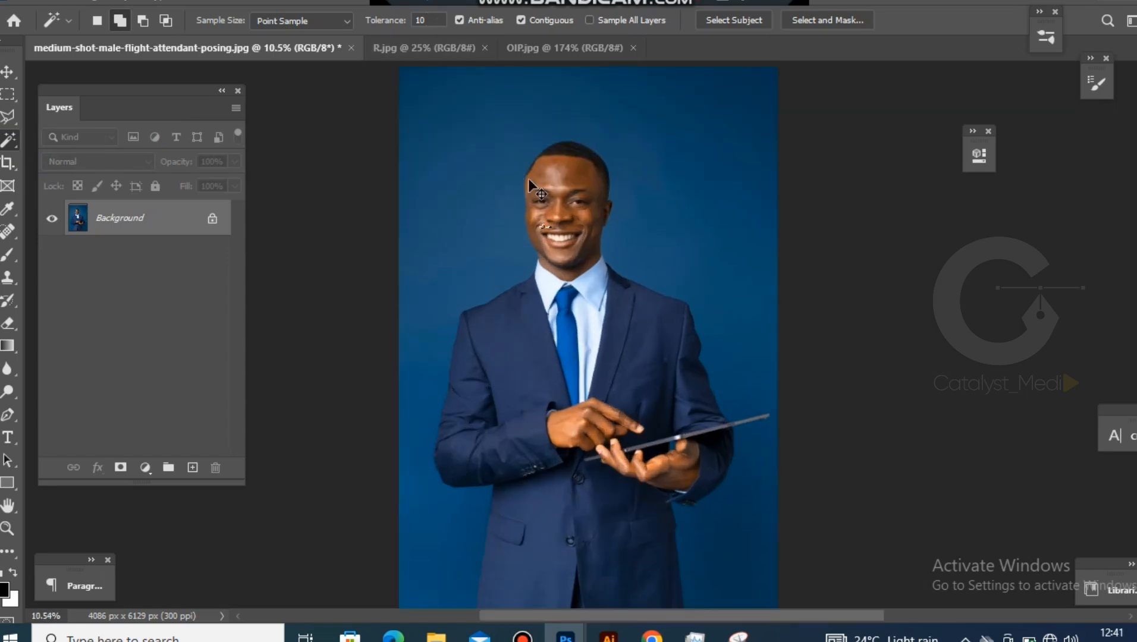
key("ctrl+d")
left_click(430, 21)
type("50")
left_click(720, 110)
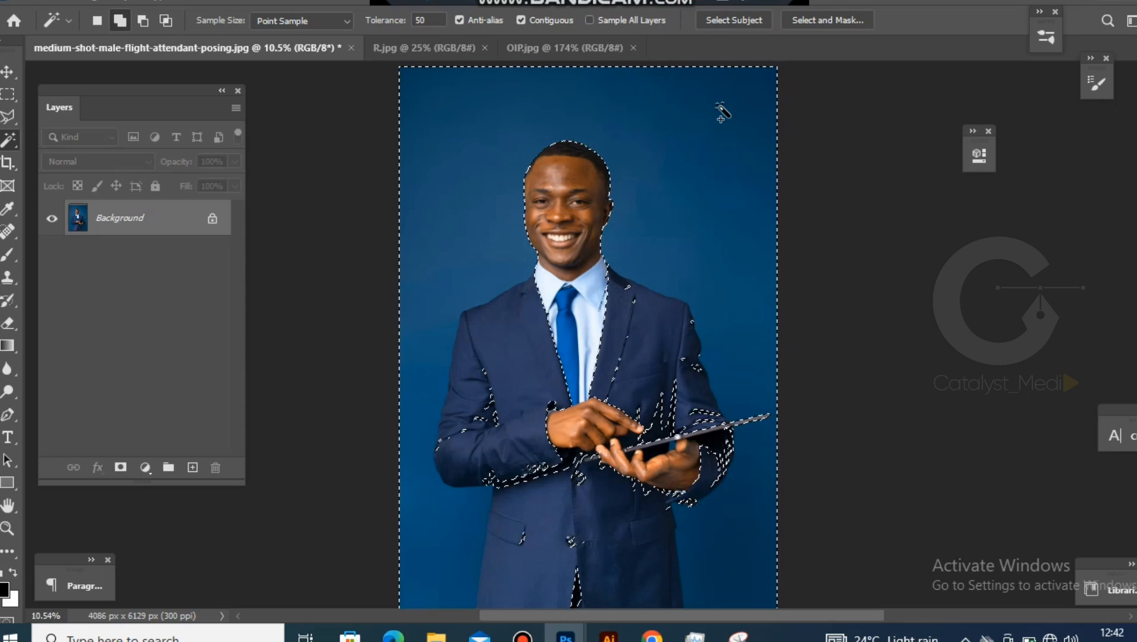
- Clear the selection and select the upper blue background with the Magic Wand at tolerance 20
key("ctrl+d")
left_click_drag(429, 20, 409, 21)
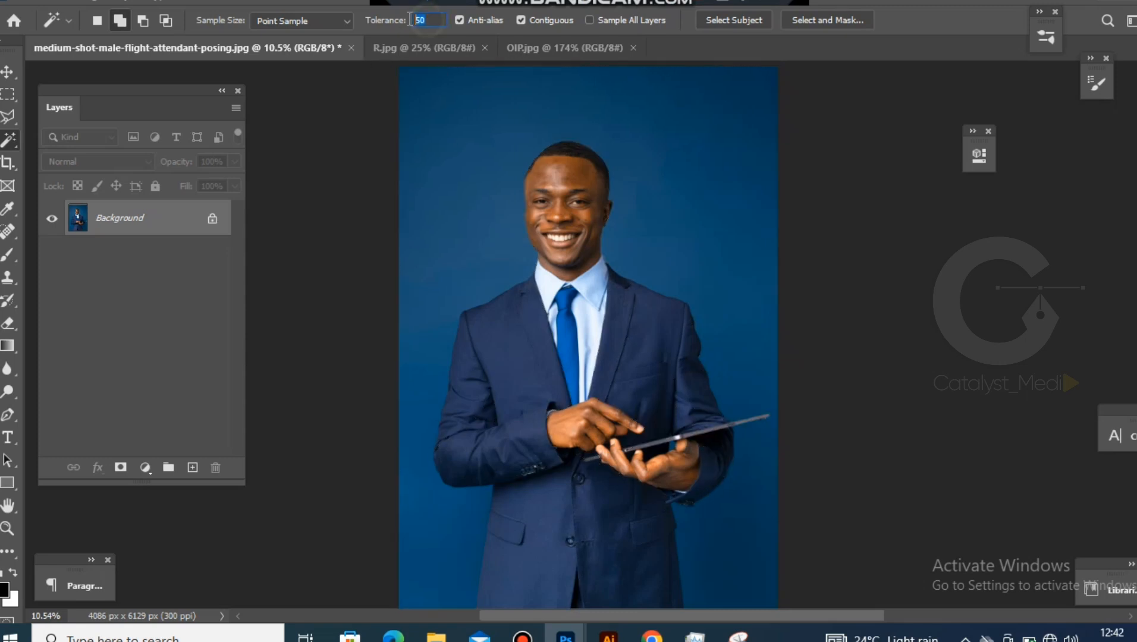
type("20")
left_click(423, 79)
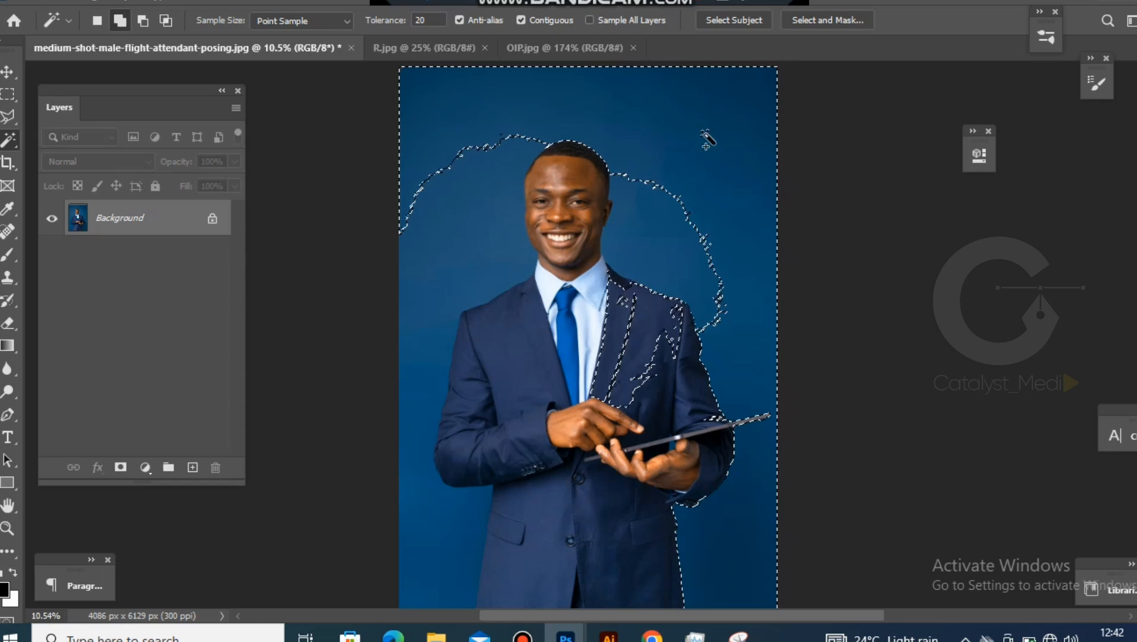
- Add the unselected blue background around the man's head and shoulders to the selection with the Magic Wand at tolerance 20
scroll(721, 114, "up", 2)
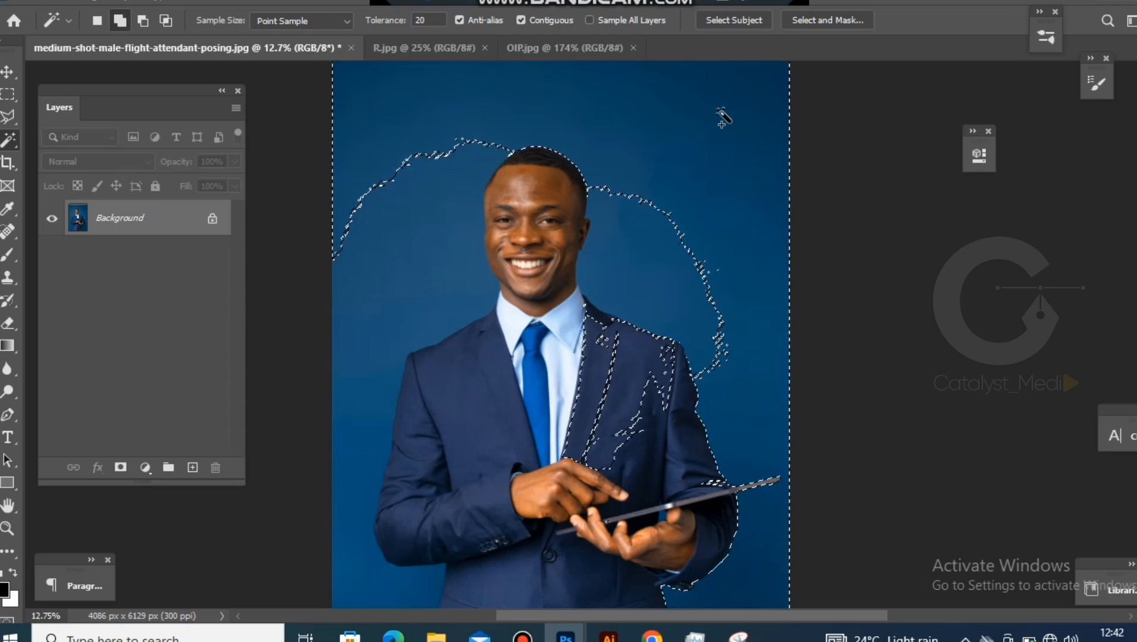
scroll(646, 178, "down", 2)
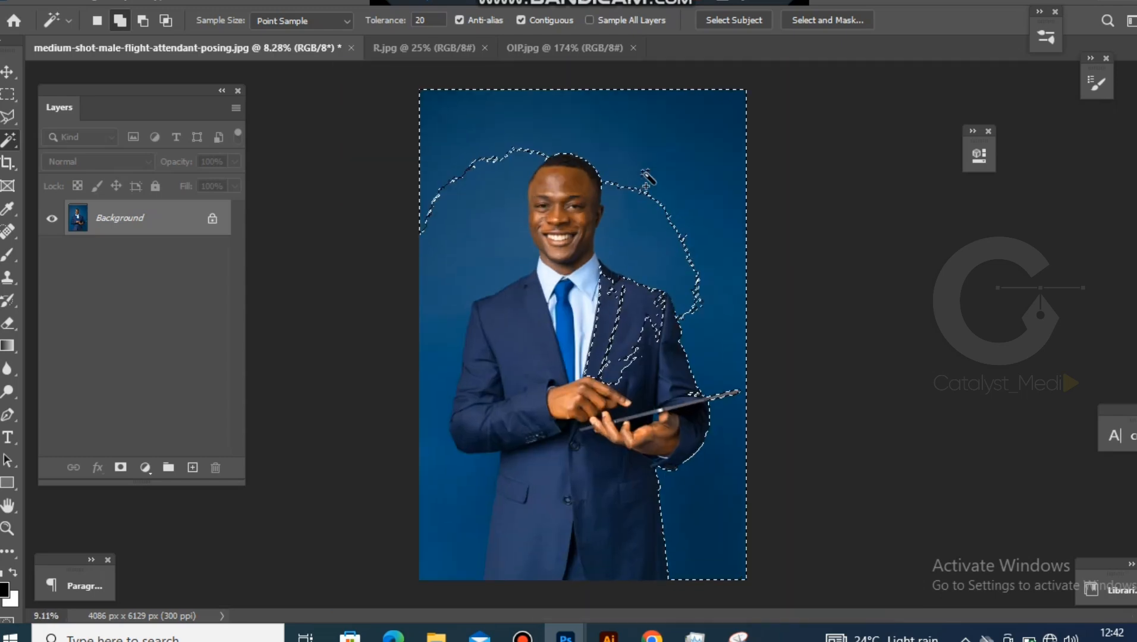
scroll(646, 179, "up", 2)
left_click(425, 21)
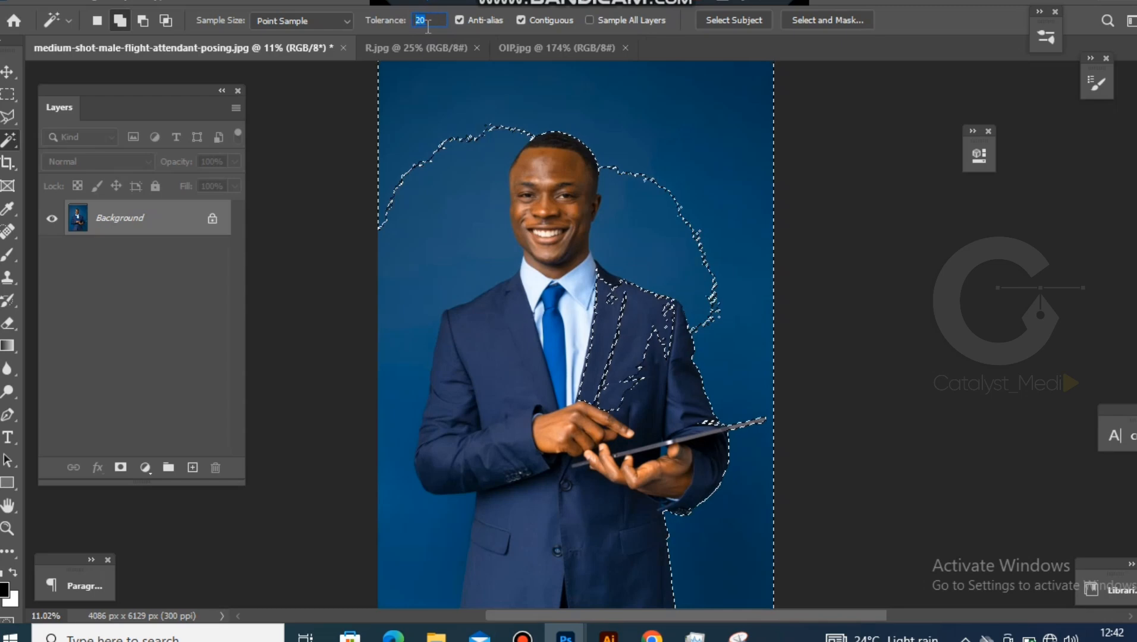
left_click(700, 152)
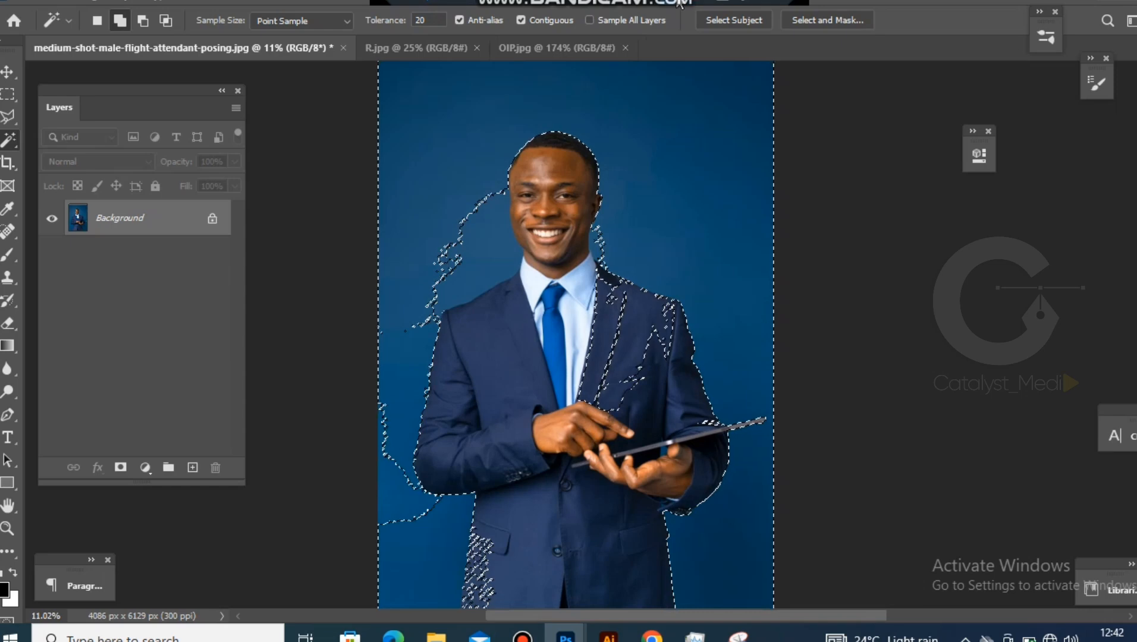
- Crop the flight attendant photo to the man's head and chest, about 2804 x 2864 px, with the Crop tool
key("c")
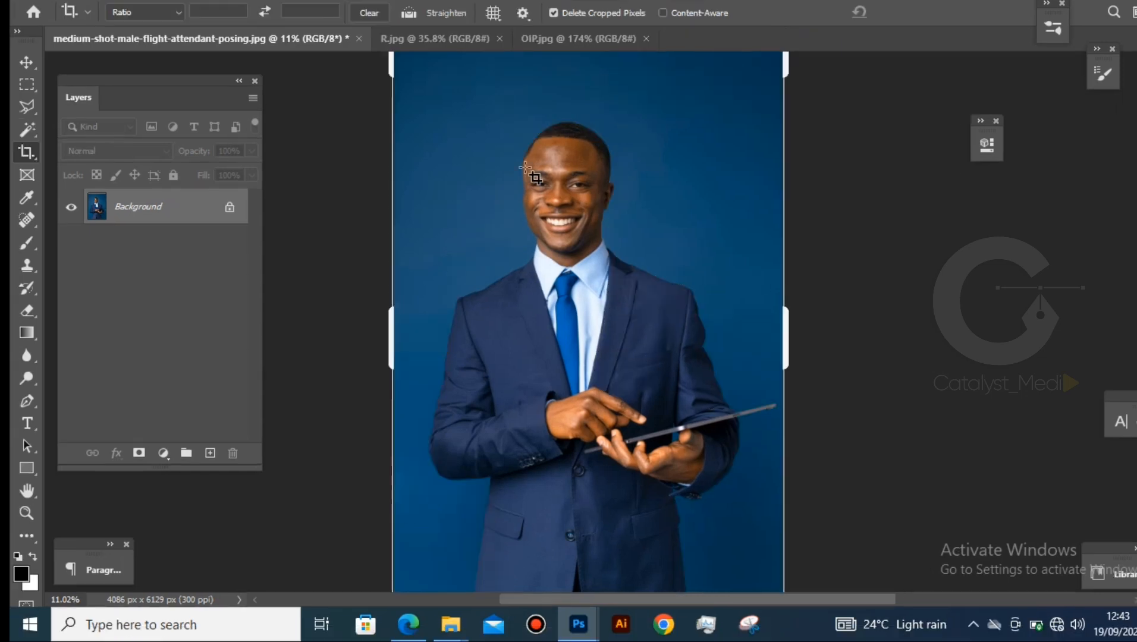
right_click(23, 153)
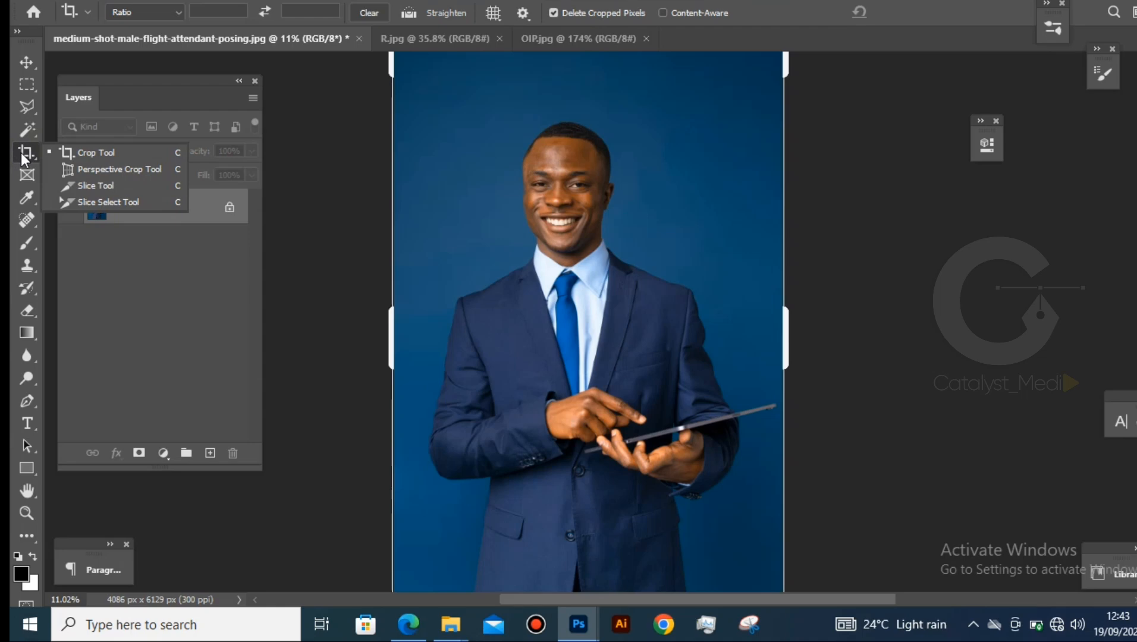
scroll(574, 182, "down", 2)
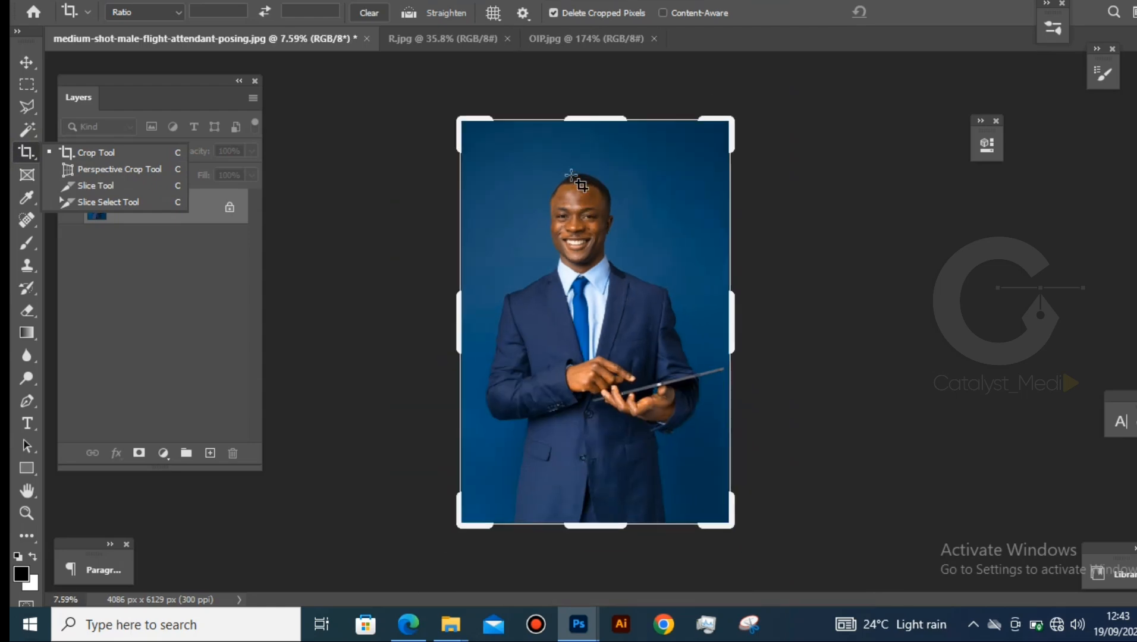
scroll(628, 156, "up", 1)
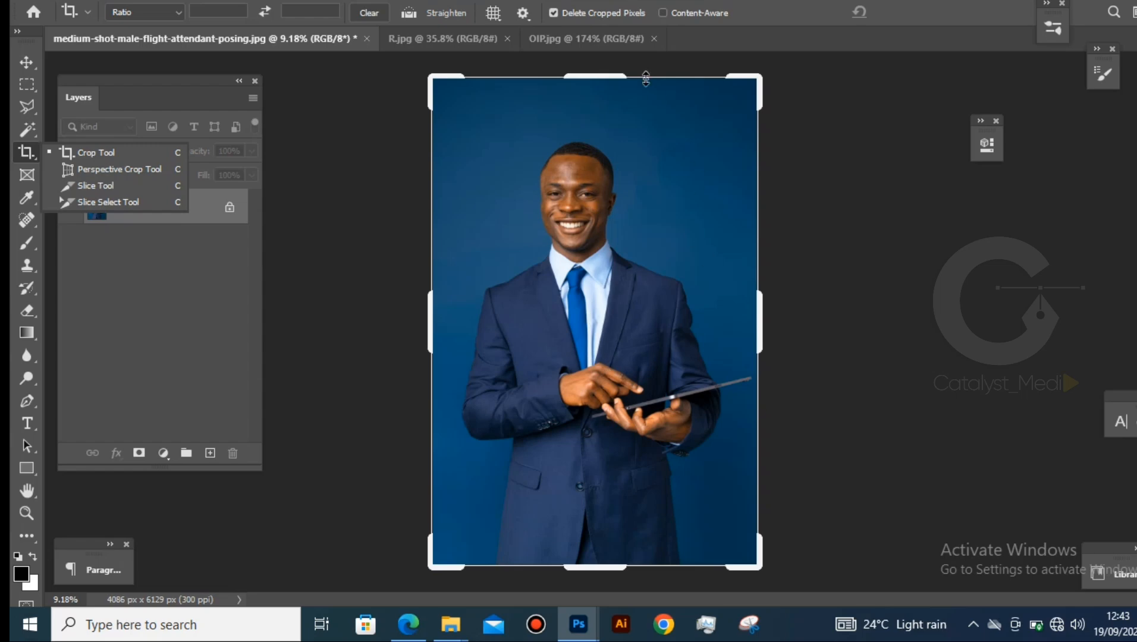
left_click_drag(591, 76, 591, 101)
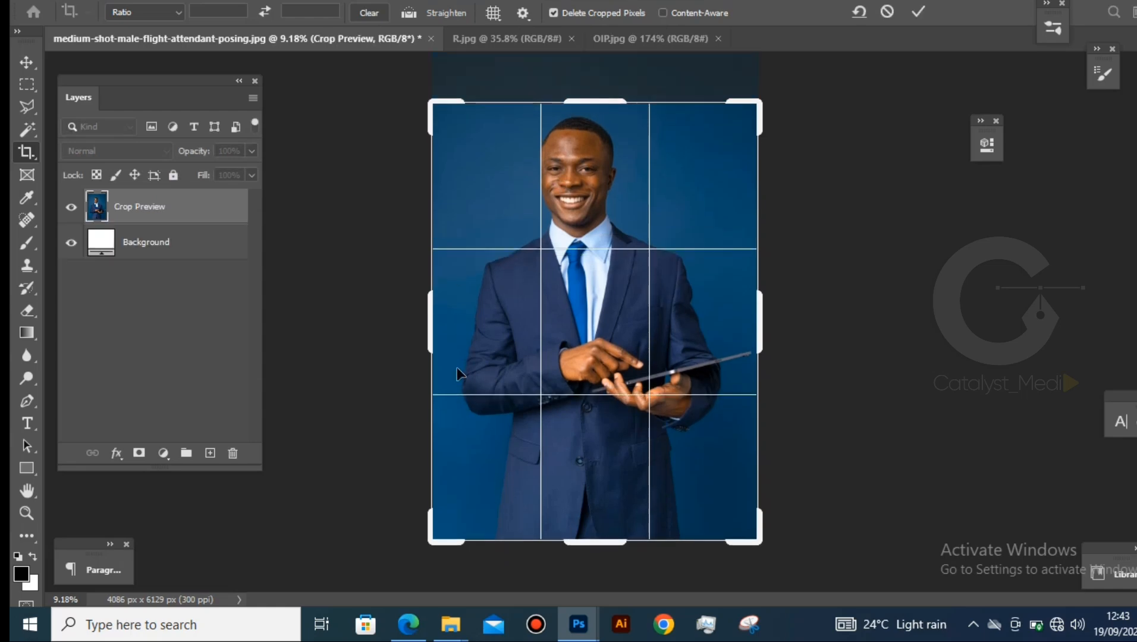
left_click_drag(599, 550, 610, 440)
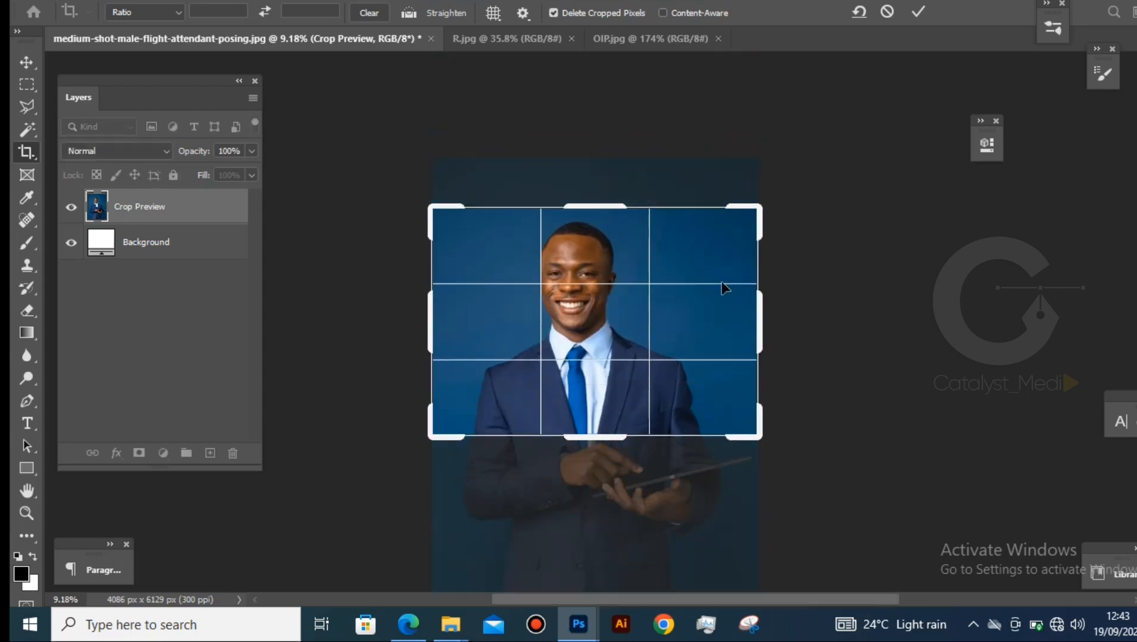
left_click_drag(761, 321, 735, 333)
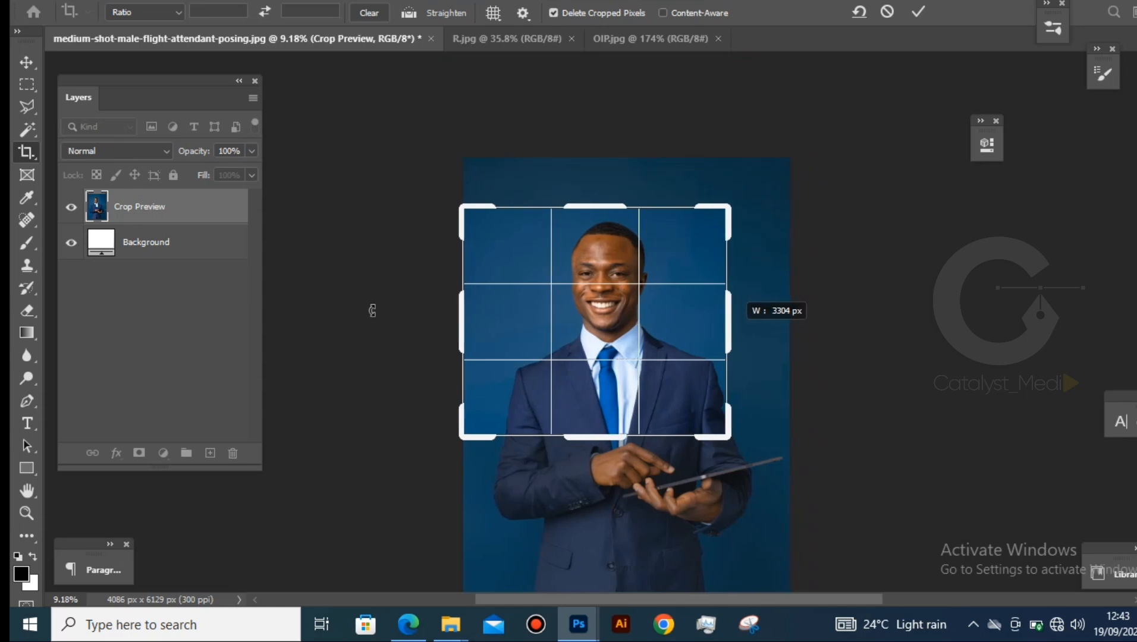
left_click_drag(465, 318, 482, 317)
left_click_drag(600, 202, 599, 202)
left_click(918, 12)
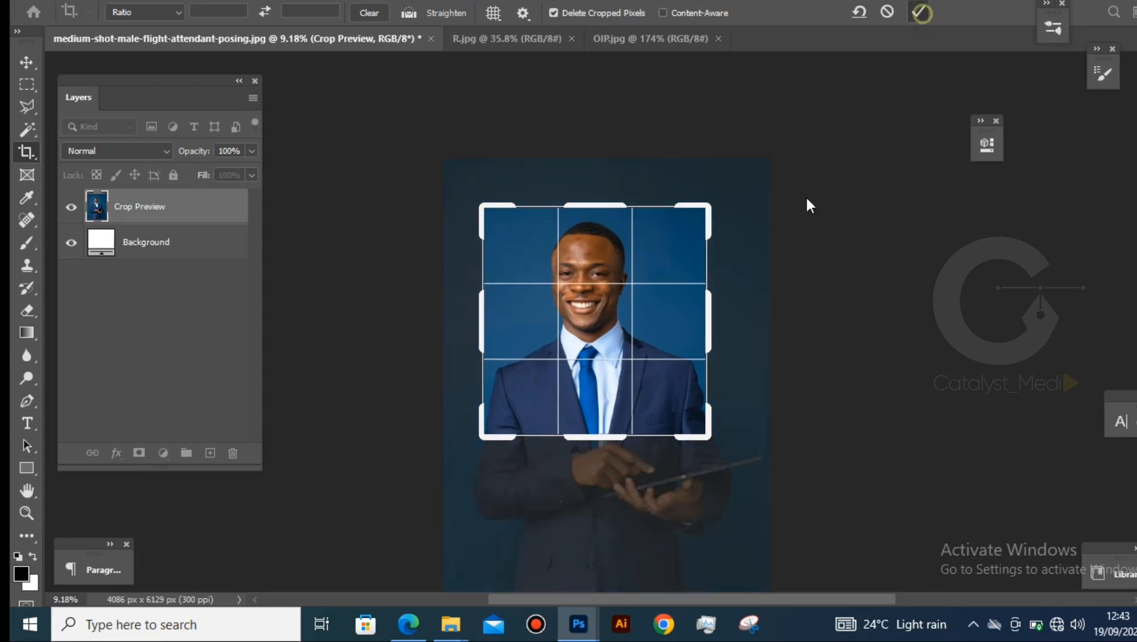
key("ctrl+0")
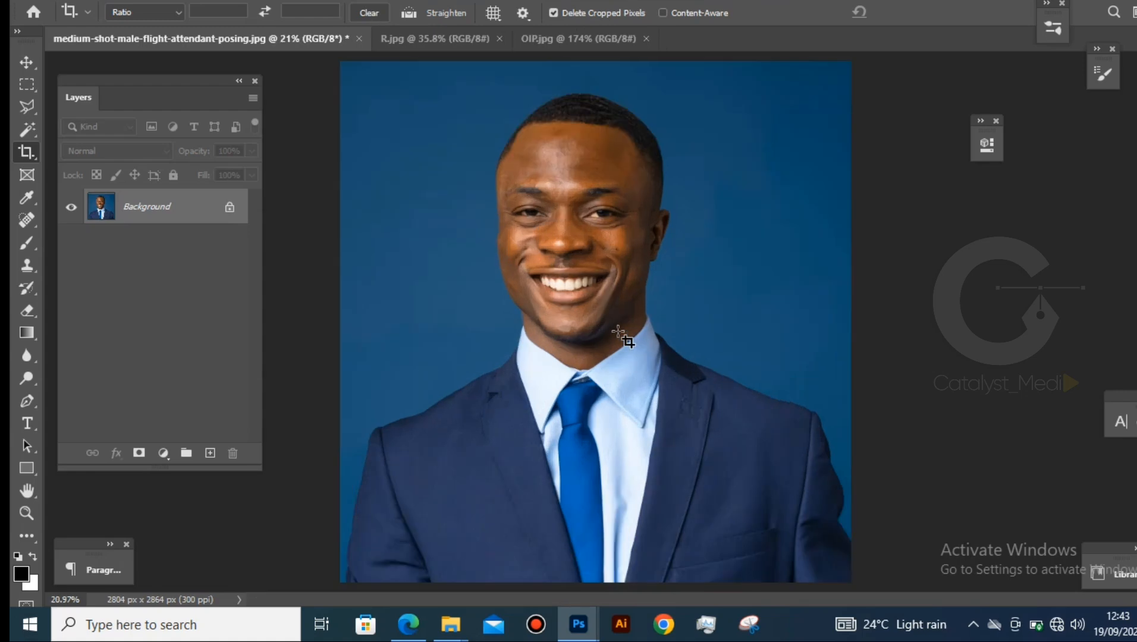
scroll(618, 331, "down", 3)
scroll(600, 309, "up", 3)
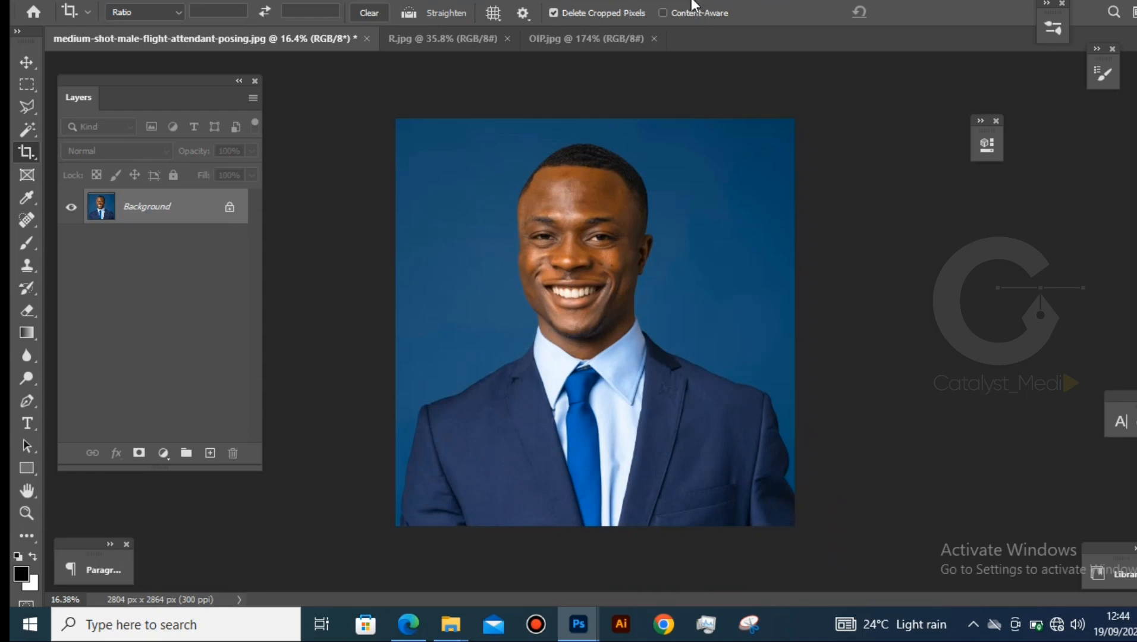
- Crop the book mockup image R.jpg to the four corners of its front cover with the Perspective Crop tool
left_click(684, 1)
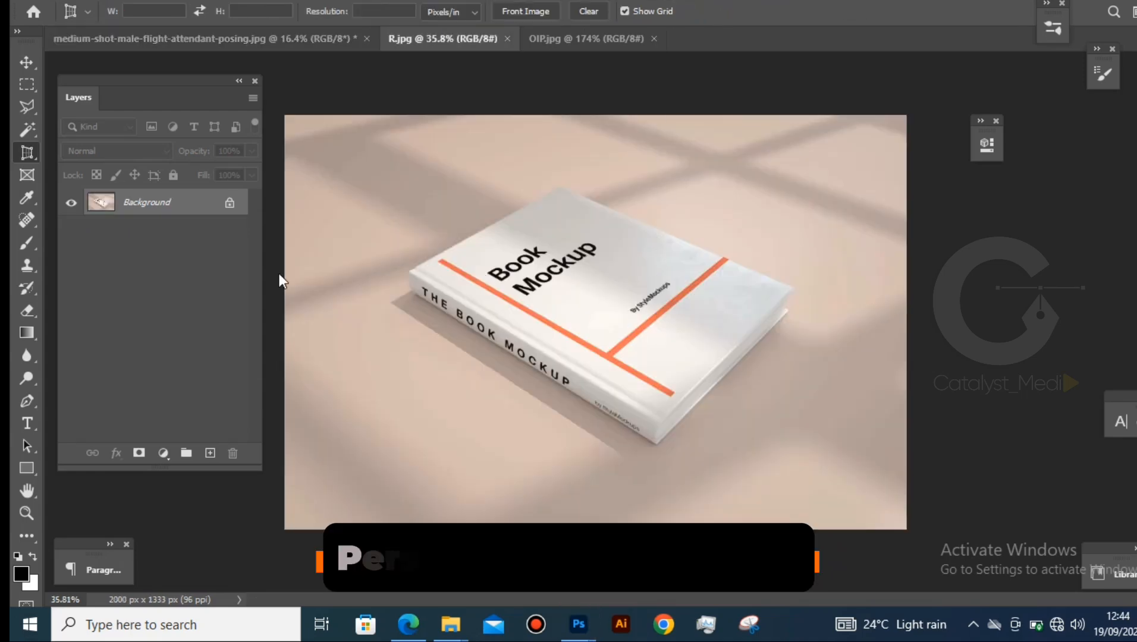
left_click(24, 152)
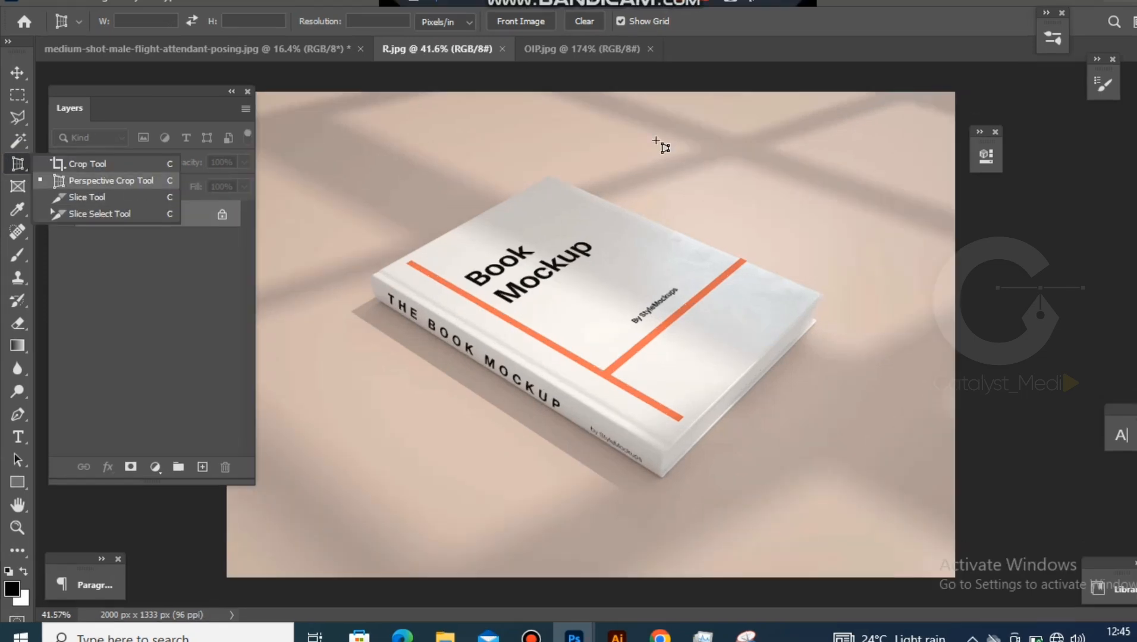
left_click(715, 44)
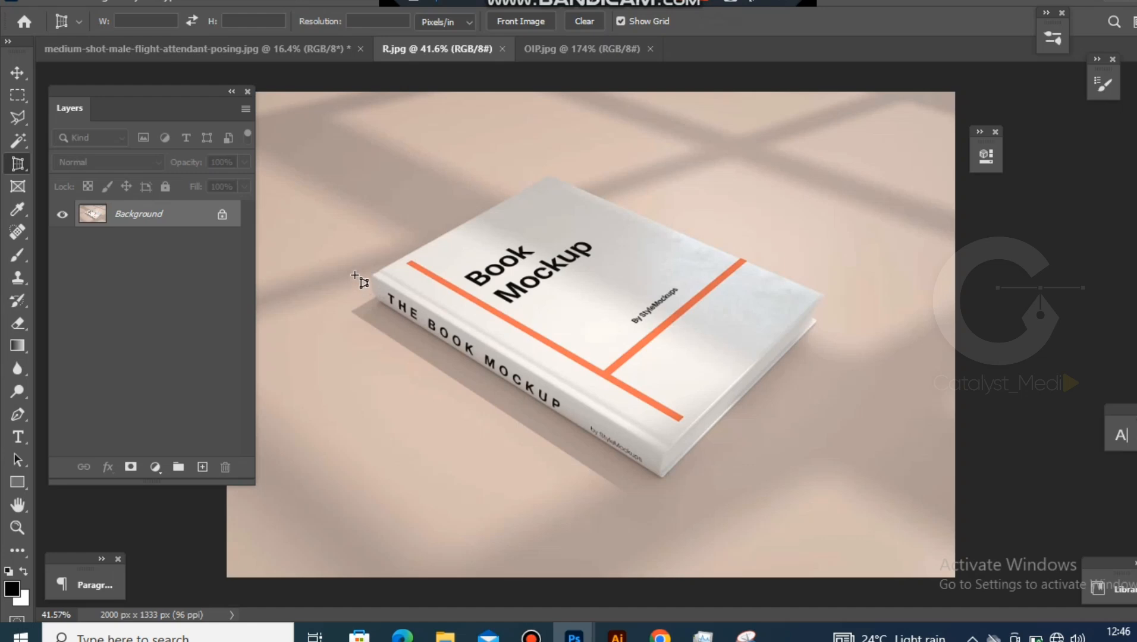
scroll(360, 280, "up", 2)
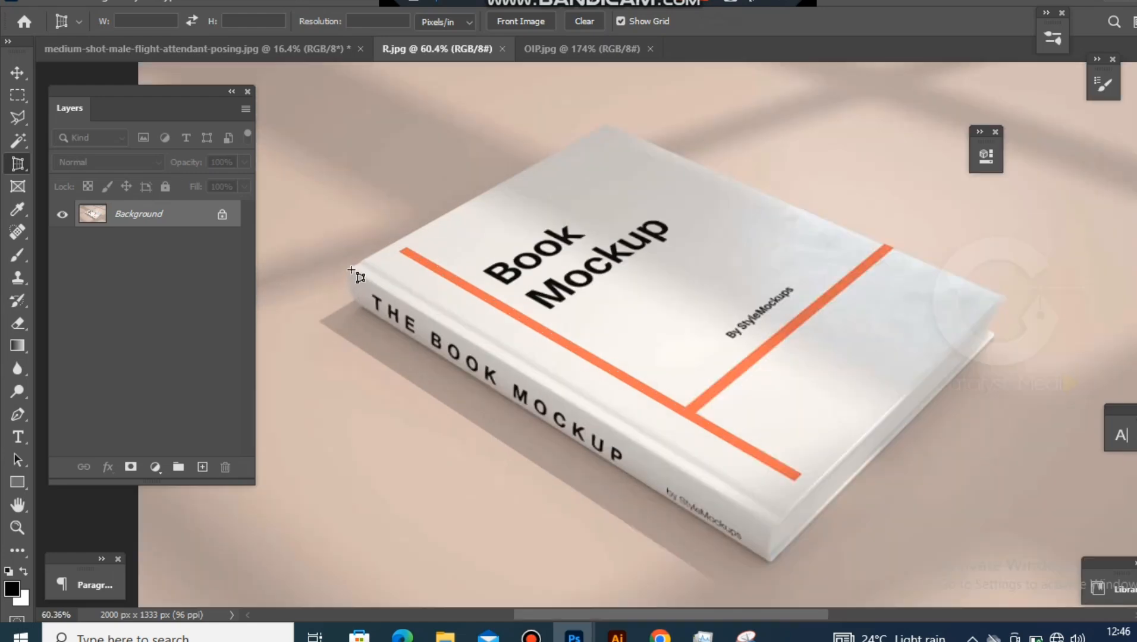
left_click(351, 269)
left_click(602, 124)
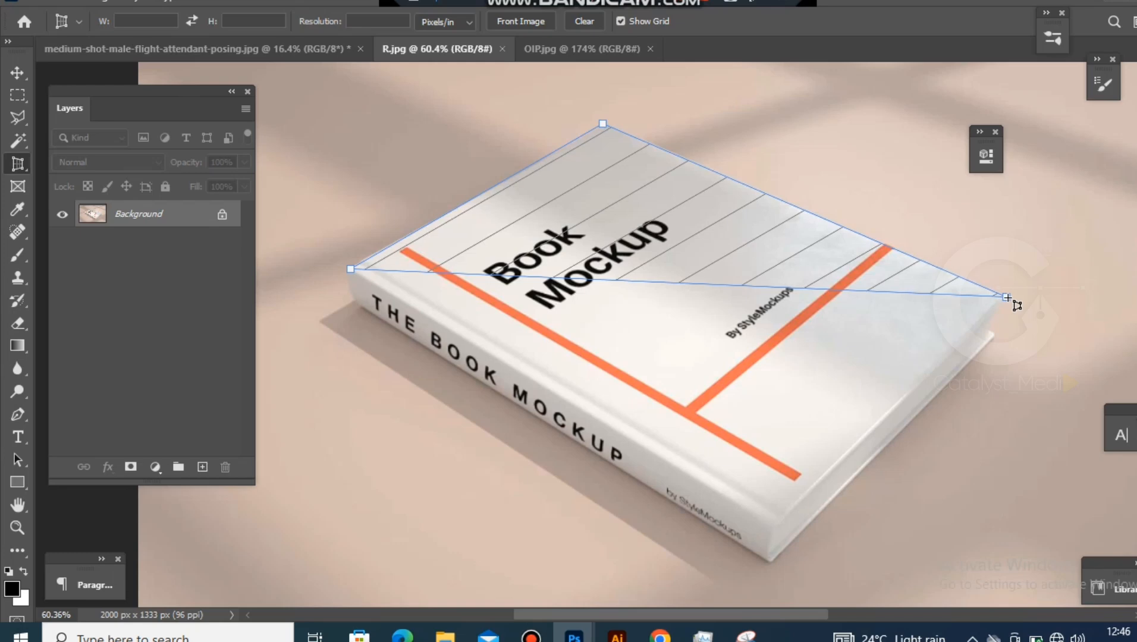
left_click(1007, 298)
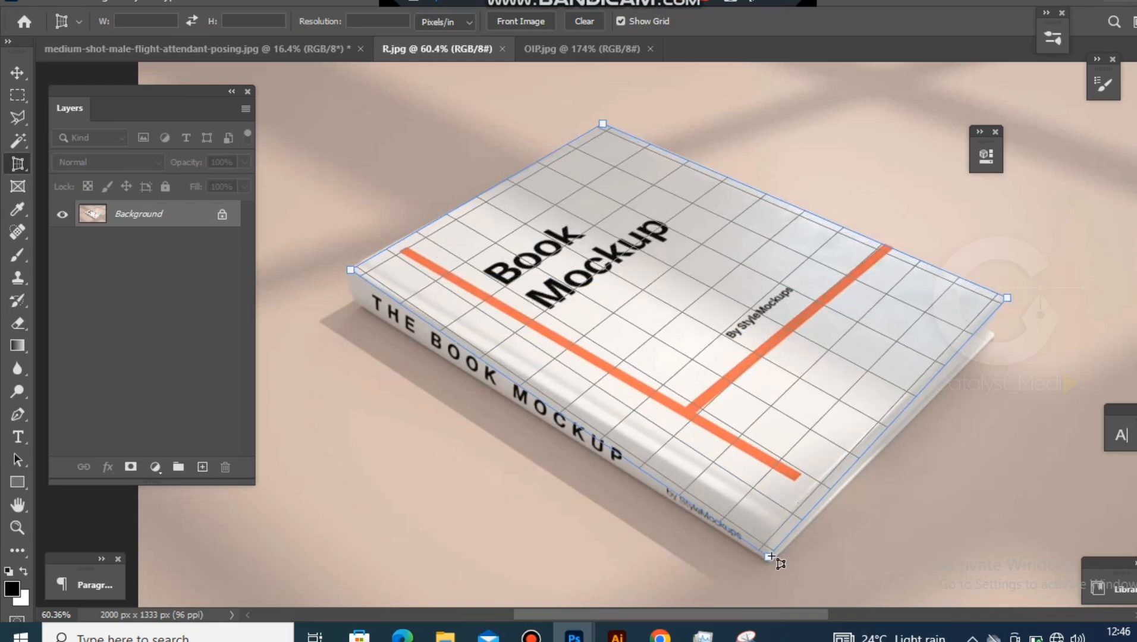
left_click(771, 532)
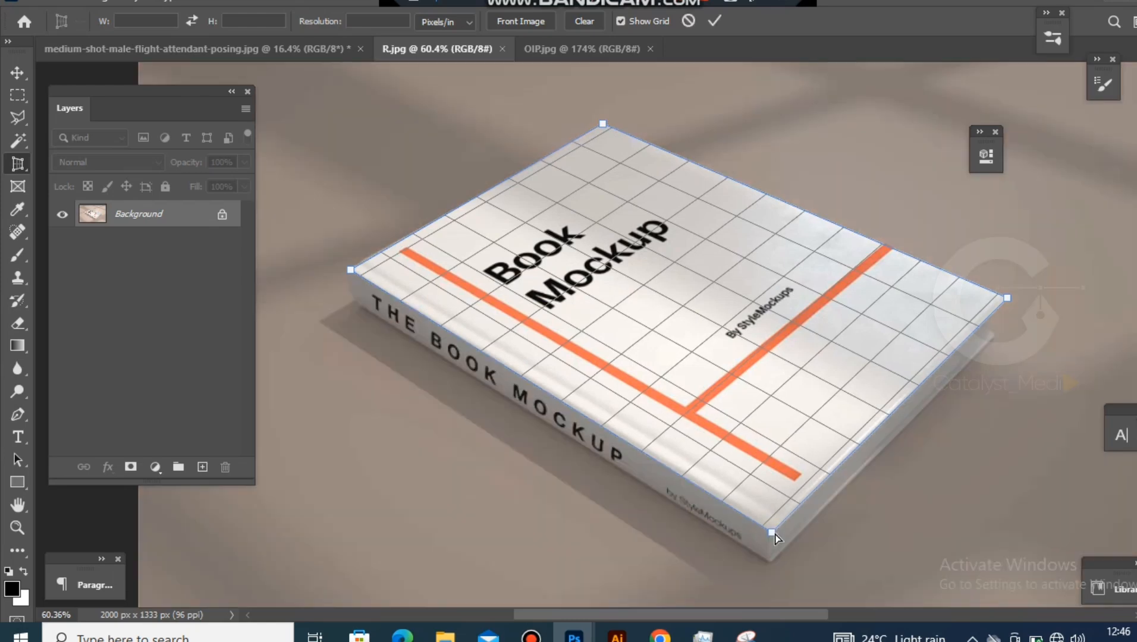
left_click(714, 21)
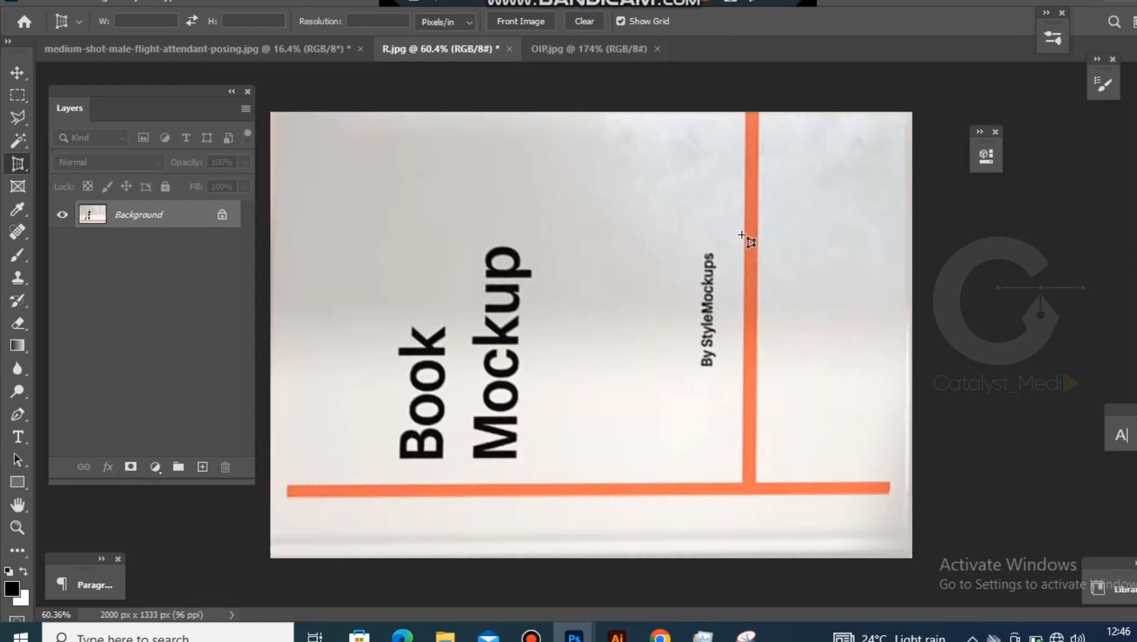
- Rotate the perspective-cropped book cover image 90° clockwise so its title reads upright
scroll(569, 290, "down", 7)
scroll(611, 281, "up", 3)
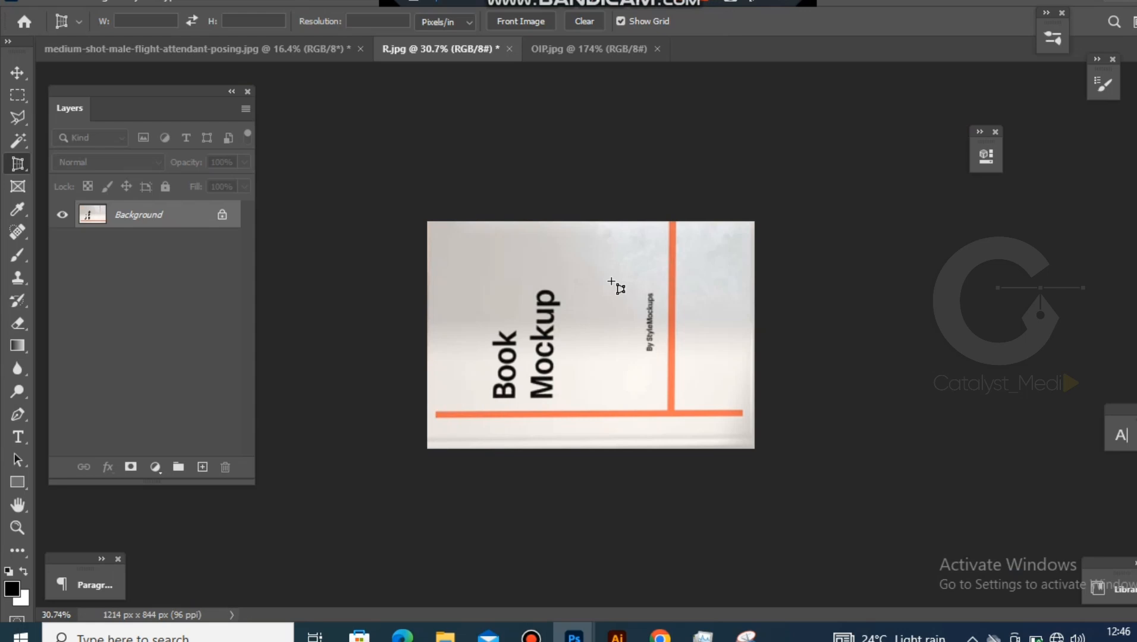
scroll(611, 281, "down", 3)
scroll(616, 279, "up", 4)
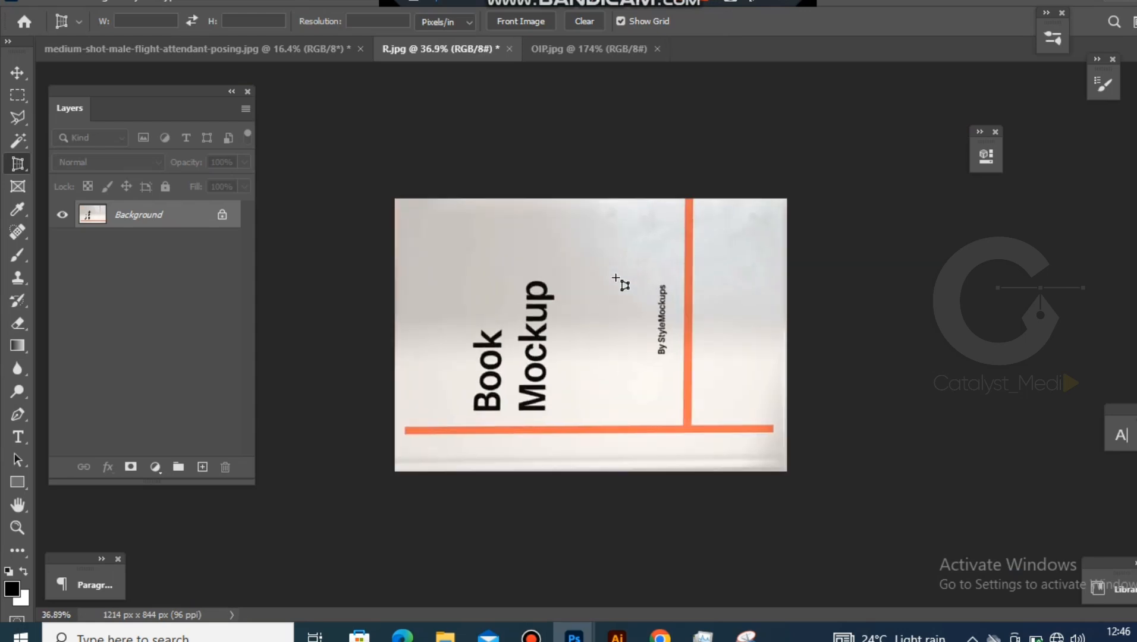
scroll(620, 284, "up", 2)
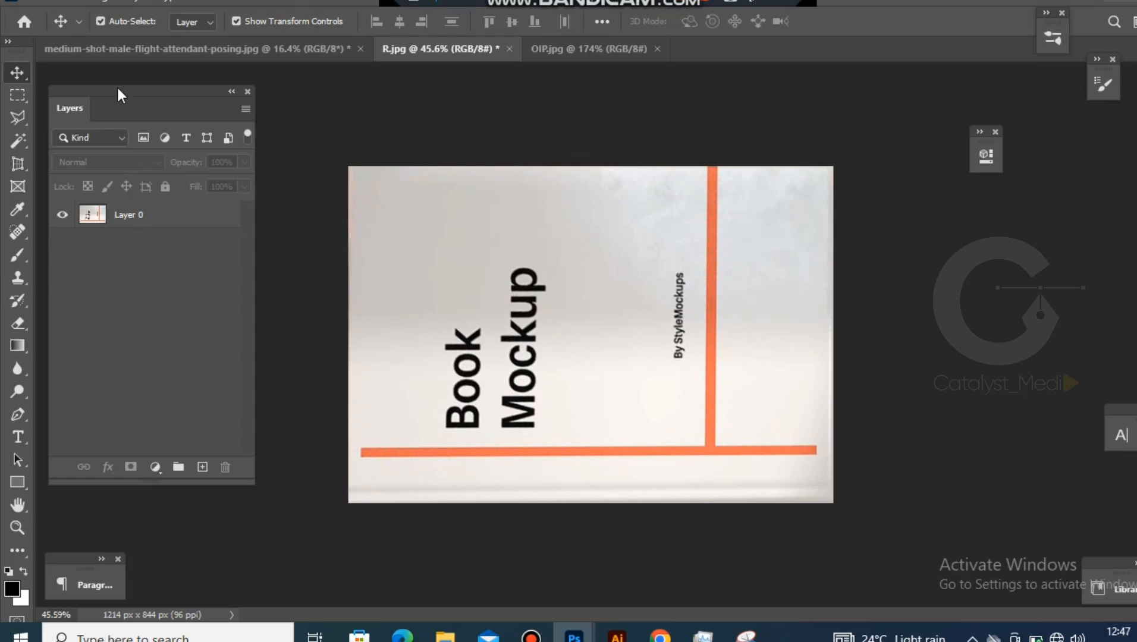
left_click(111, 4)
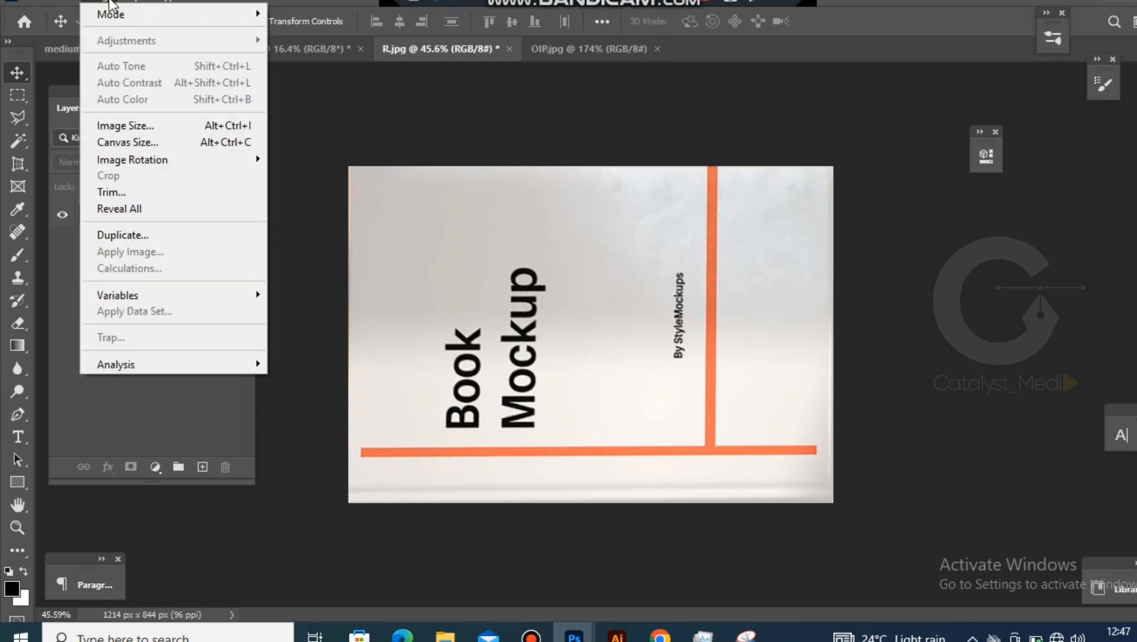
mouse_move(198, 164)
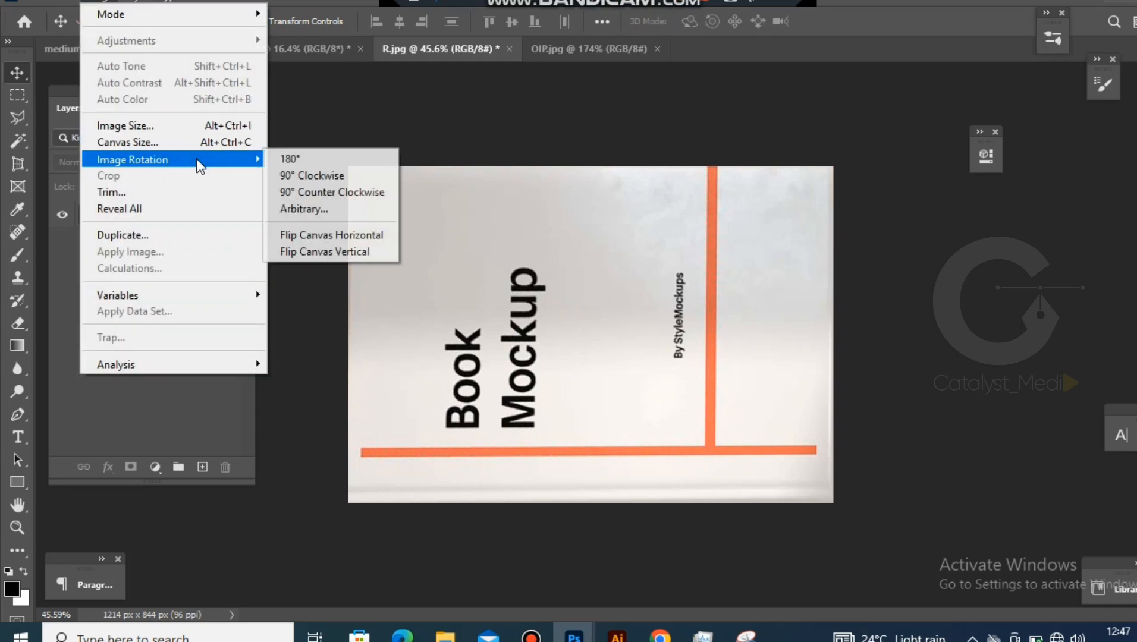
left_click(303, 178)
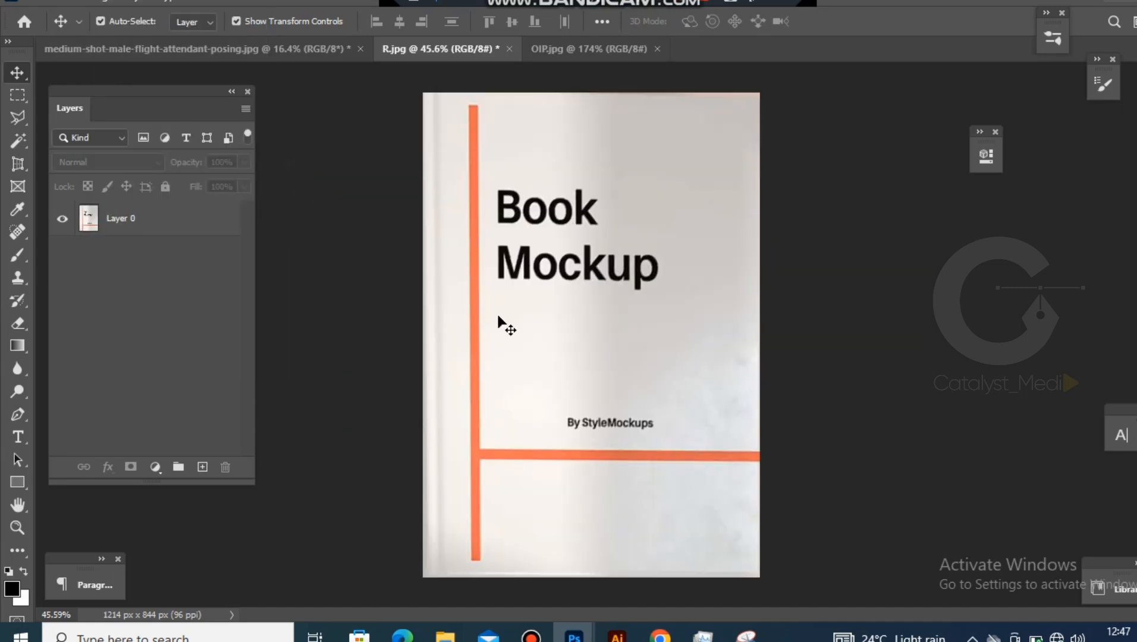
scroll(671, 307, "up", 1)
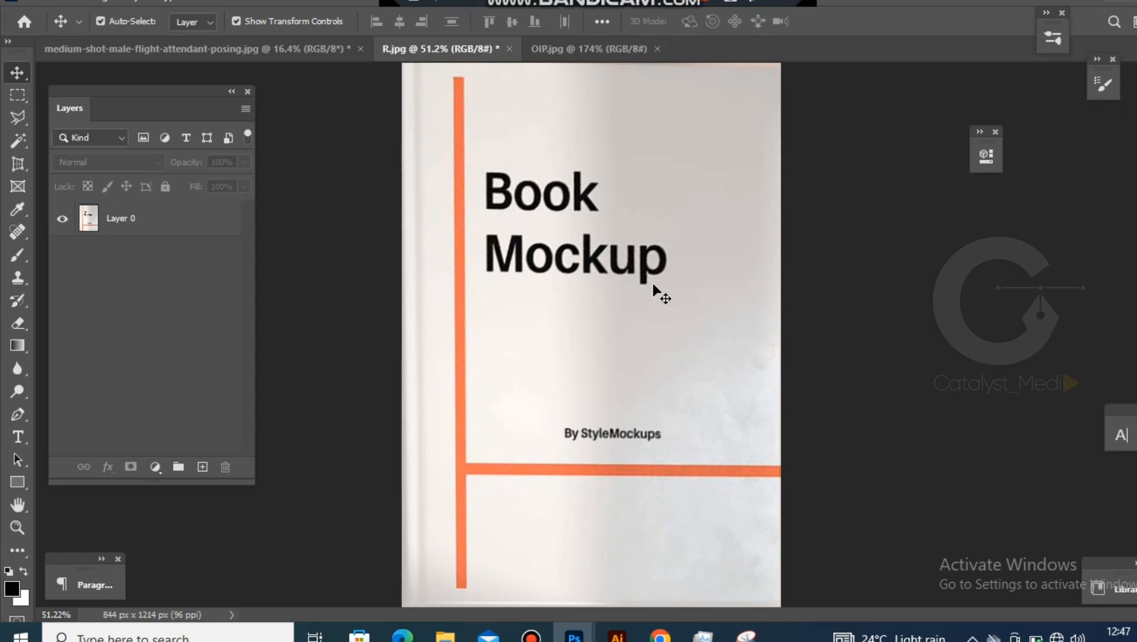
scroll(678, 318, "down", 5)
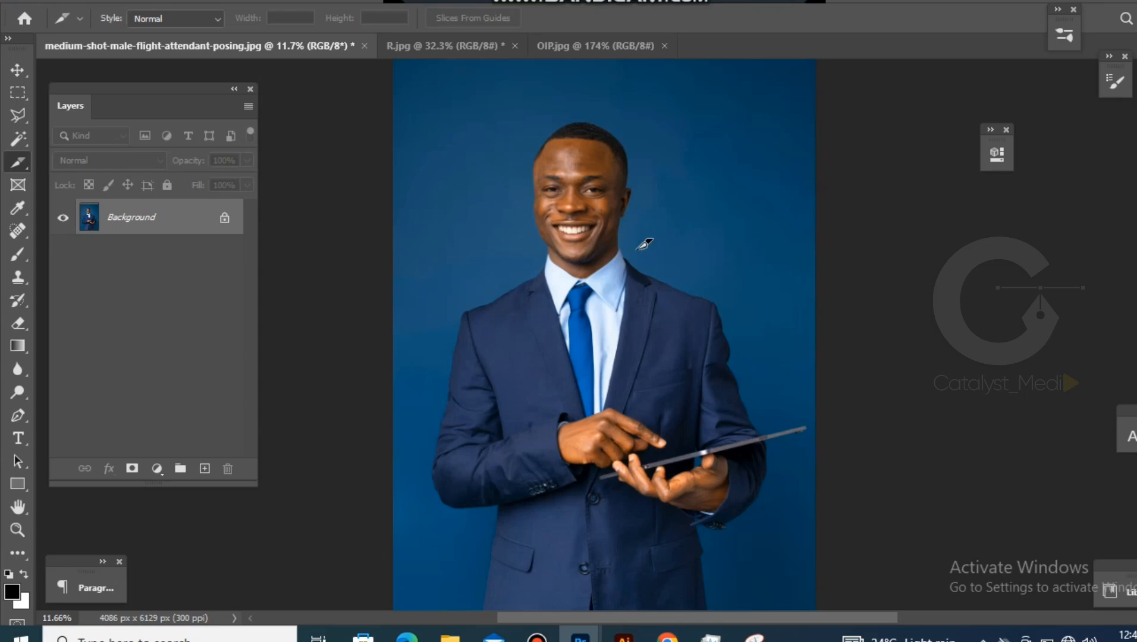
- Activate the Slice tool for the flight attendant photo
right_click(16, 172)
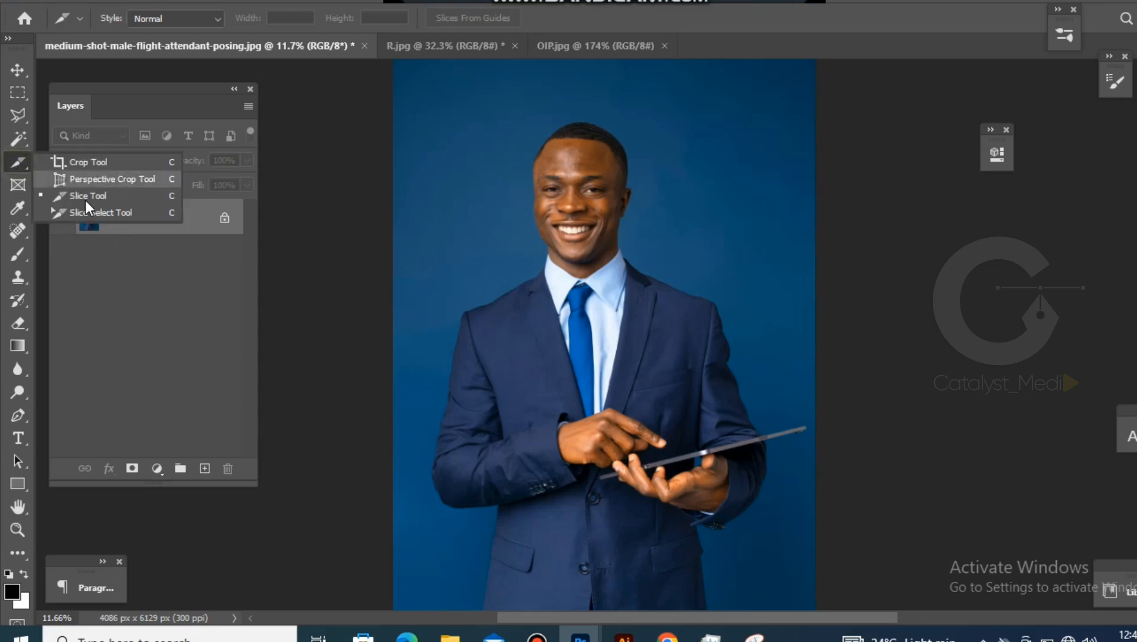
left_click(107, 202)
scroll(799, 206, "down", 3)
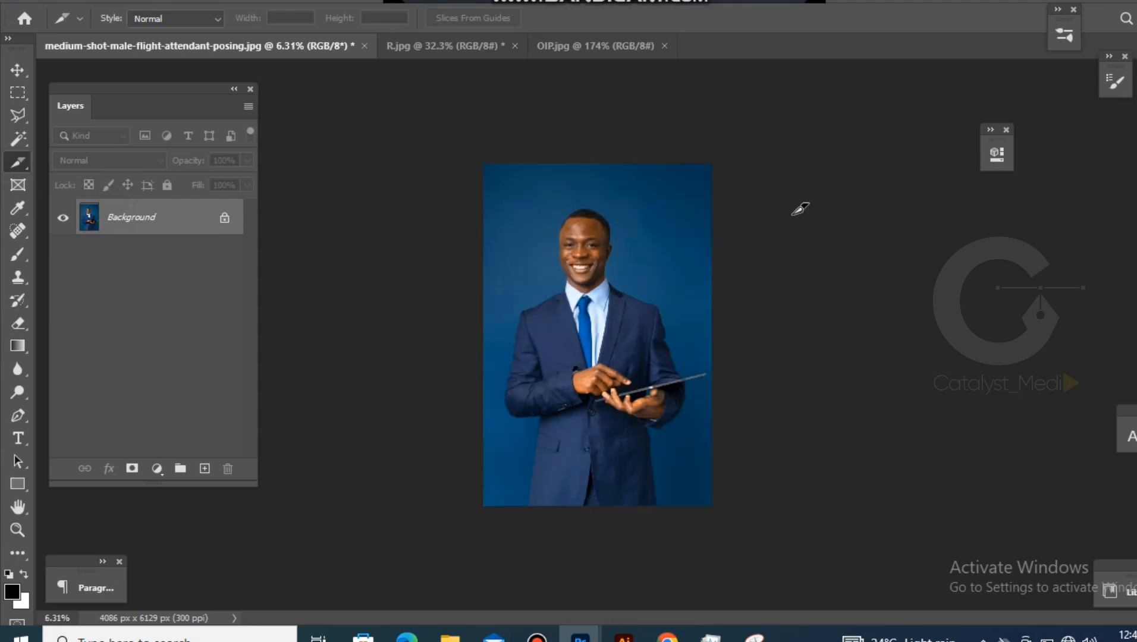
scroll(642, 234, "up", 1)
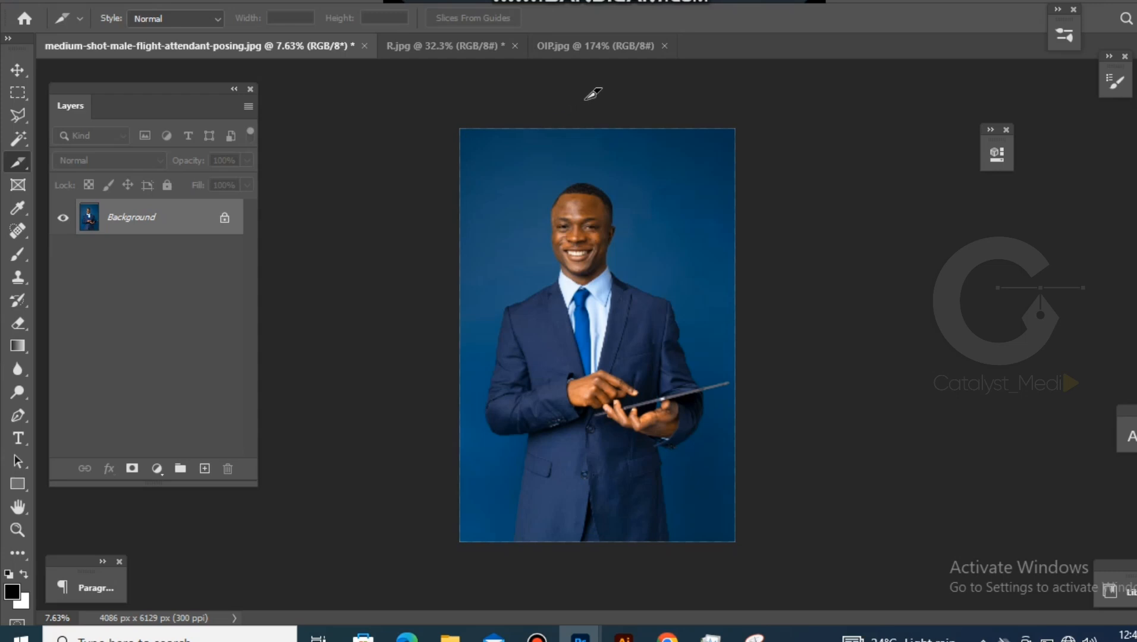
right_click(467, 129)
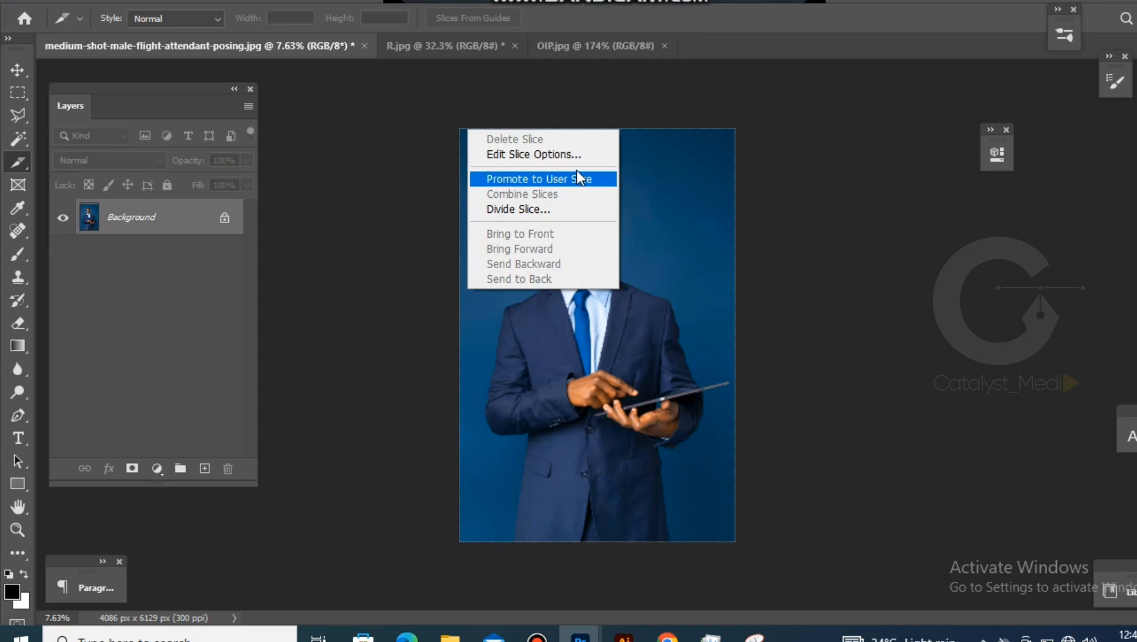
left_click(580, 155)
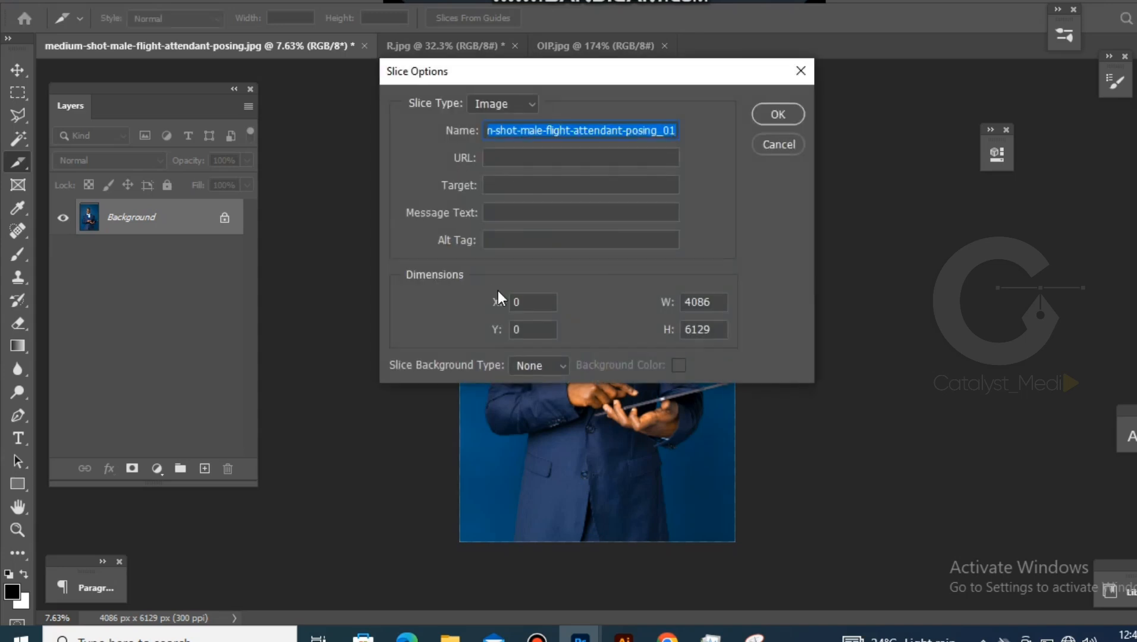
double_click(527, 300)
type("1")
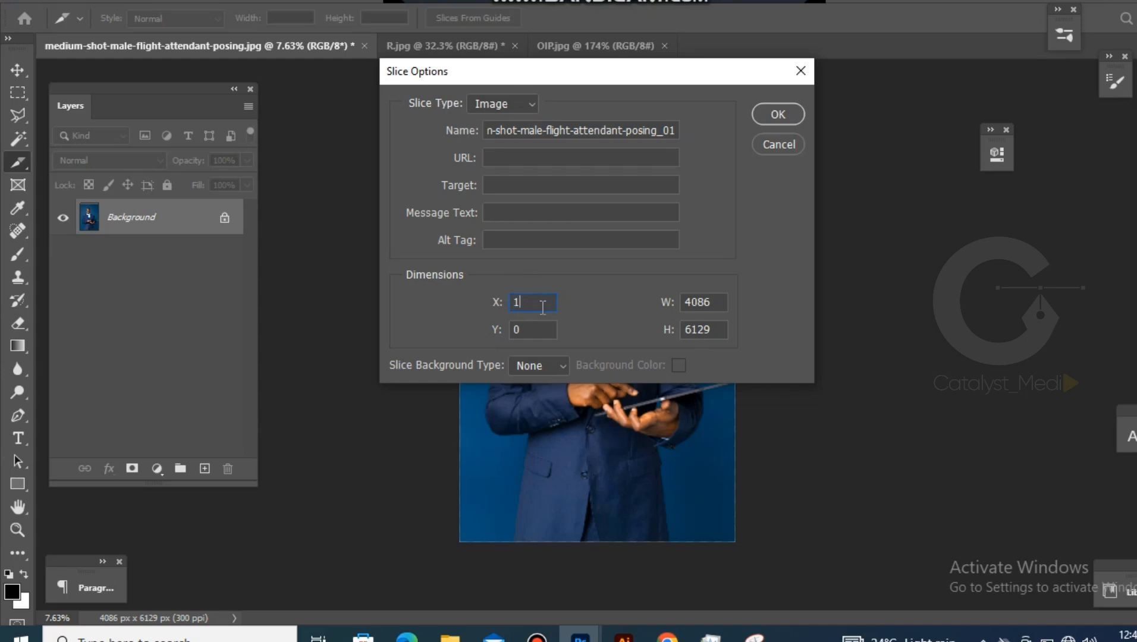
left_click(760, 152)
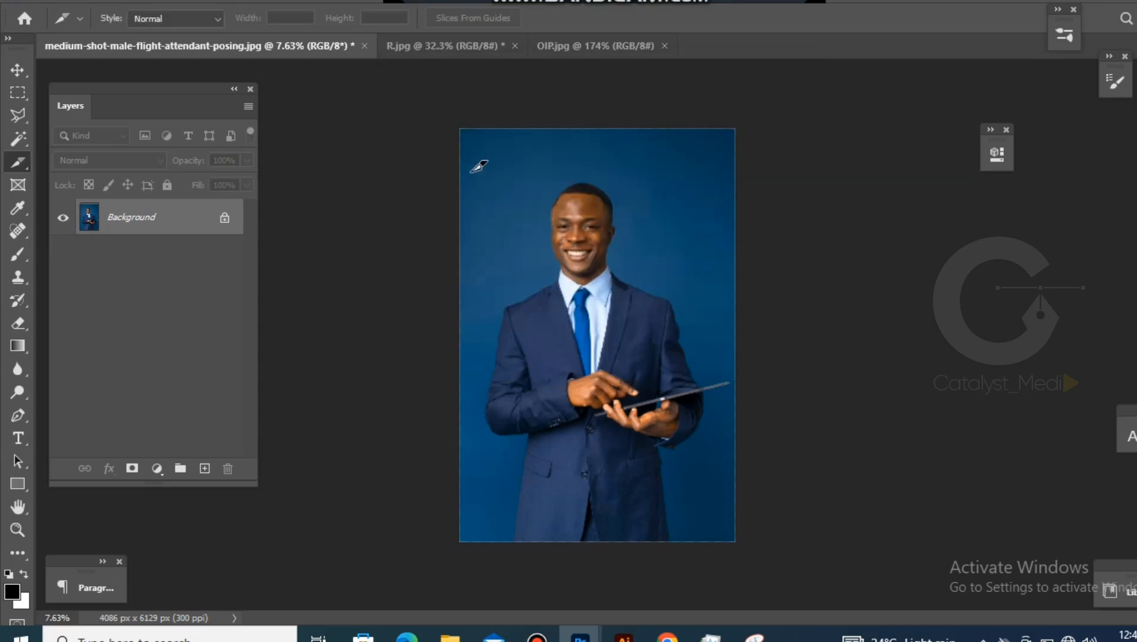
- Slice the photo around the man's head, torso and hands out to the right edge, and open it in Save for Web (Legacy)
left_click(468, 153)
left_click_drag(469, 144, 752, 432)
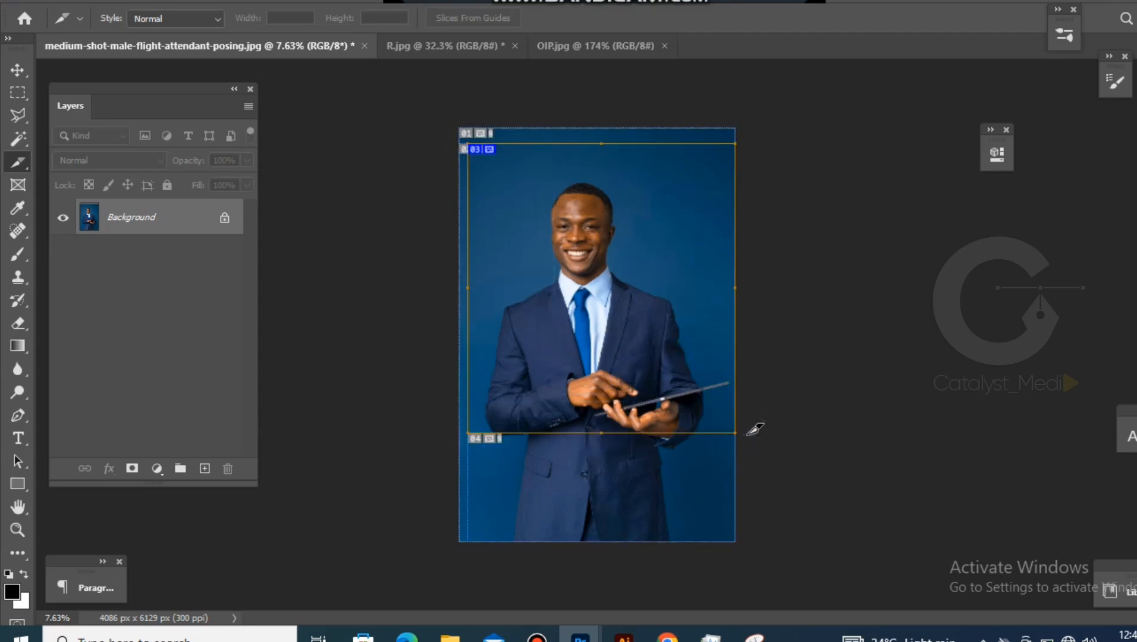
left_click(45, 4)
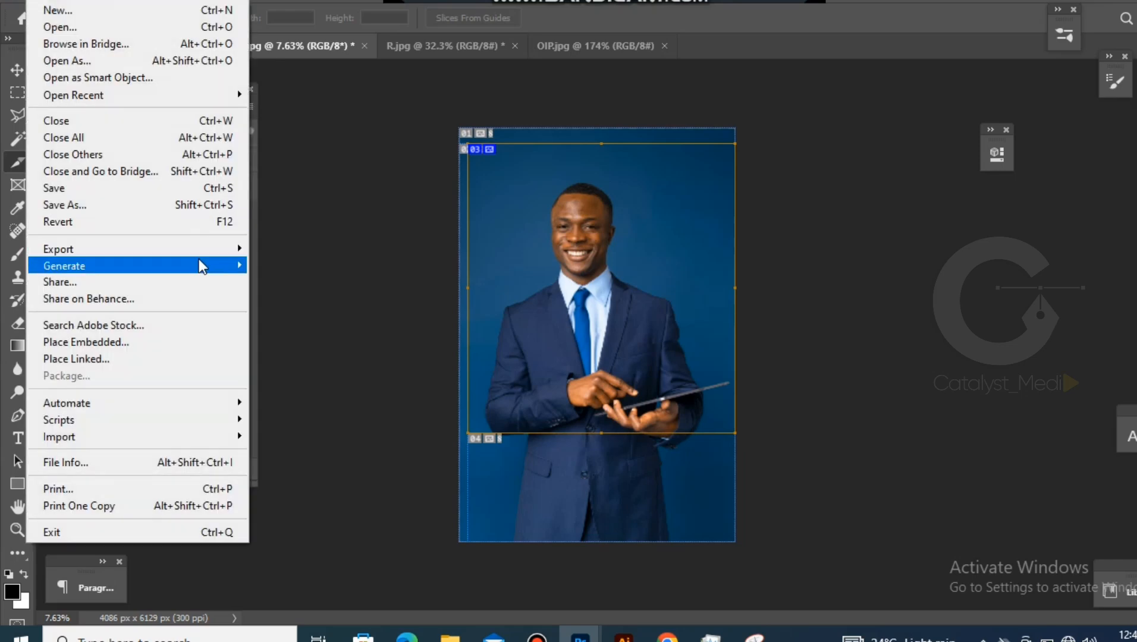
mouse_move(213, 249)
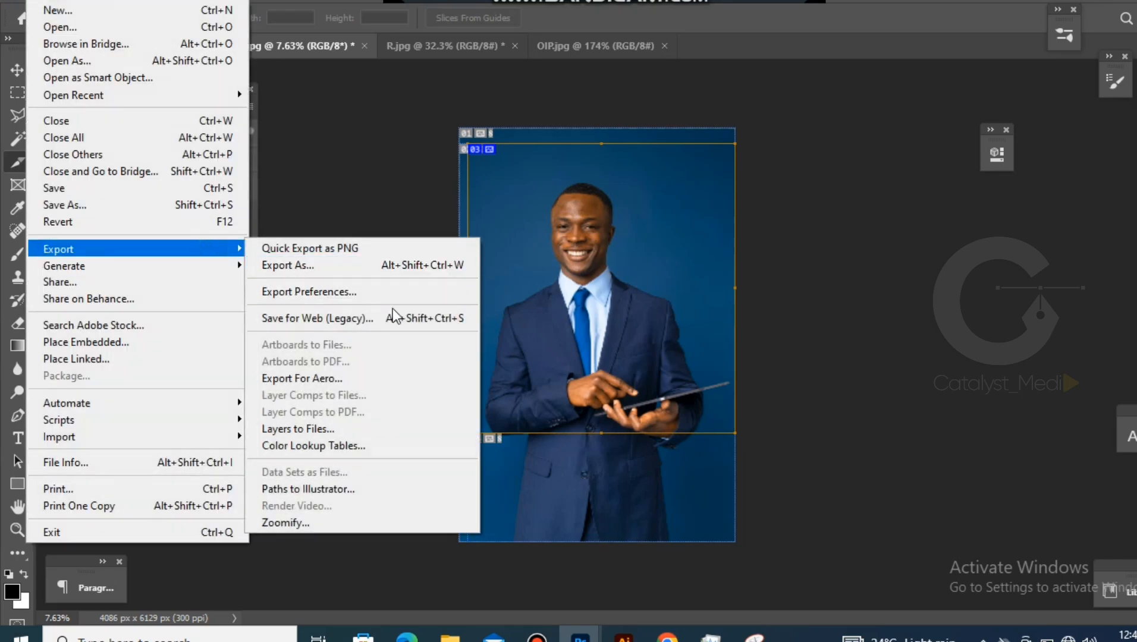
left_click(428, 319)
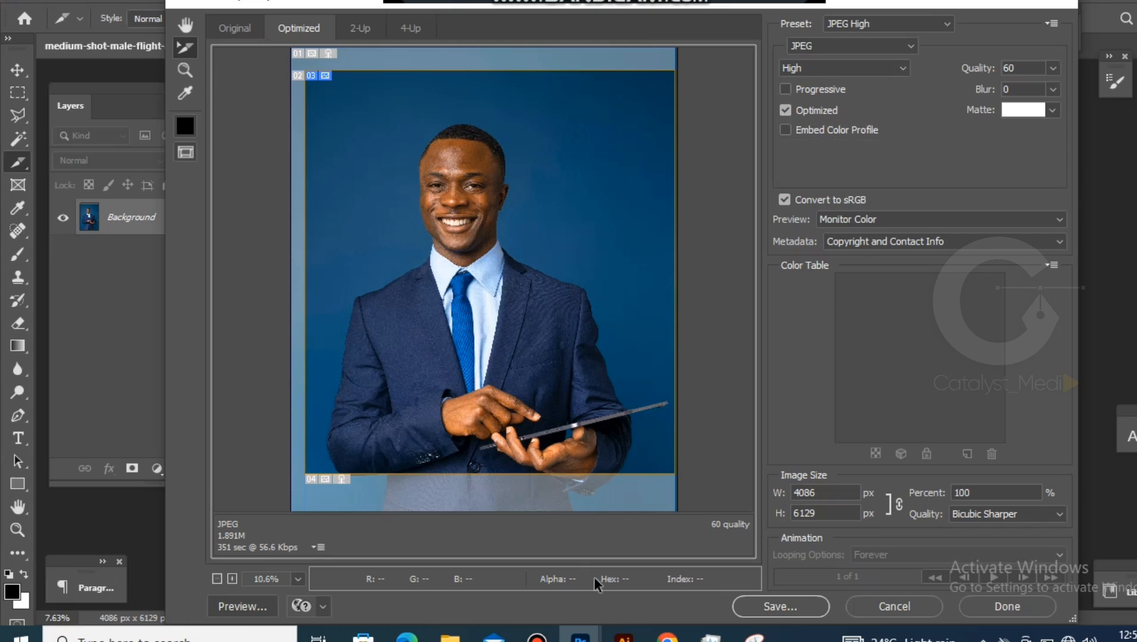
- Save all slices to New folder (3) as Images Only with Default Settings, keeping the file name medium-shot-male-flight-attendant-posing
left_click(772, 607)
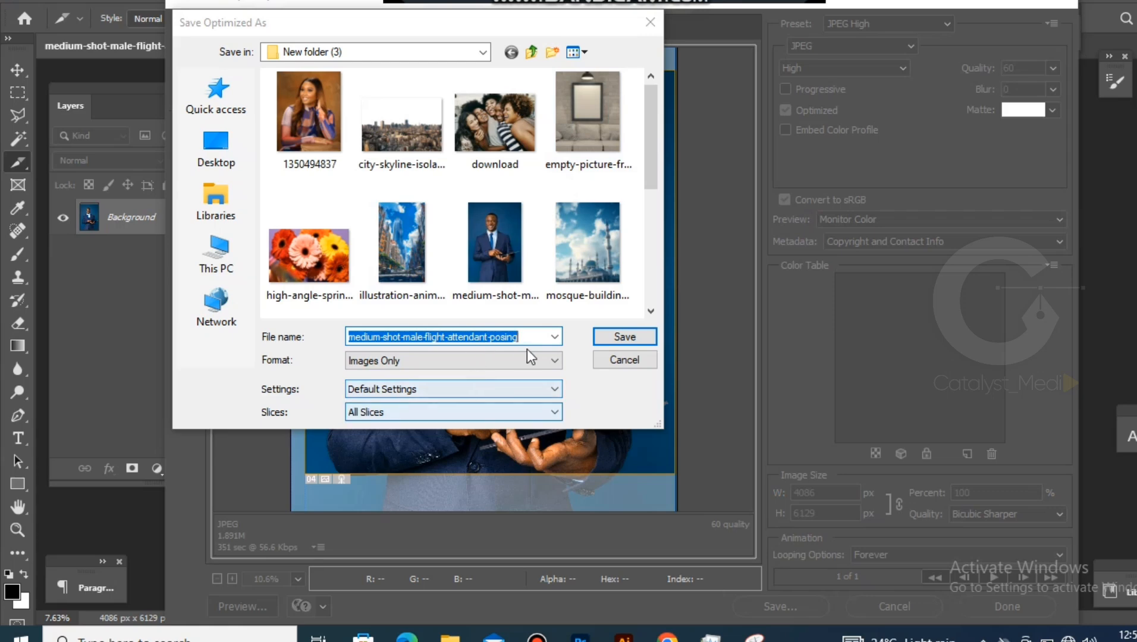
left_click(513, 364)
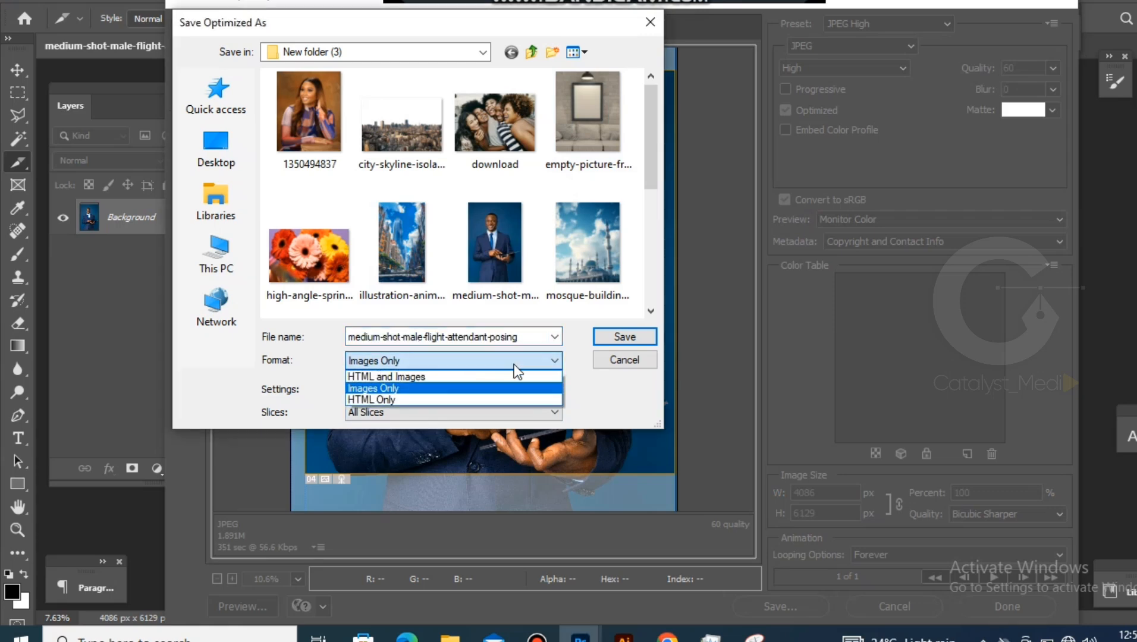
left_click(409, 386)
left_click(411, 387)
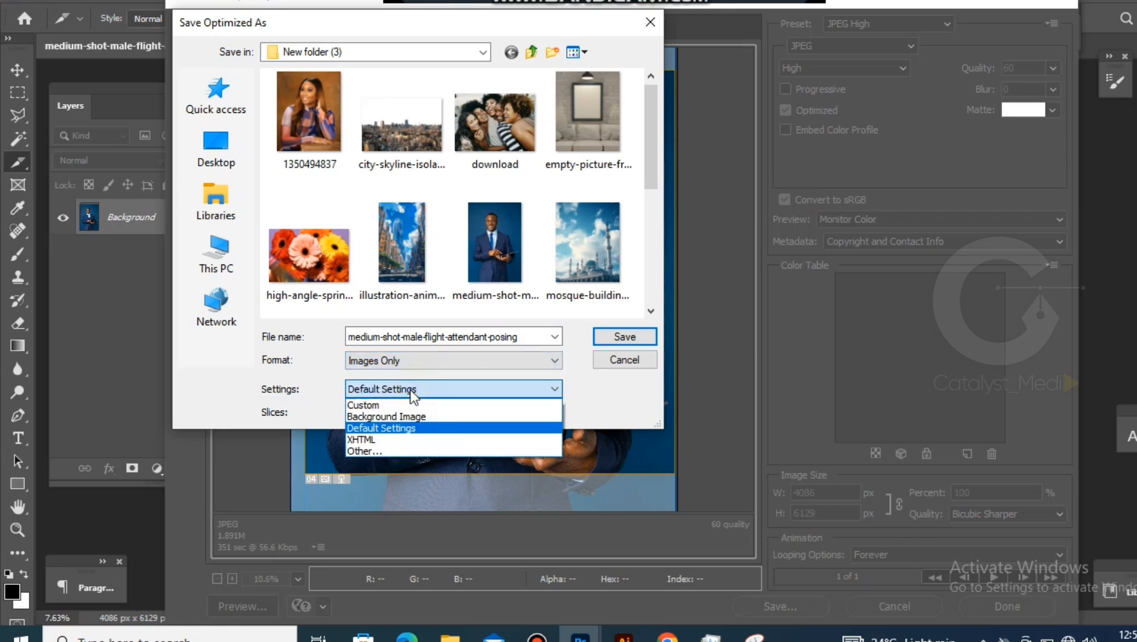
left_click(416, 428)
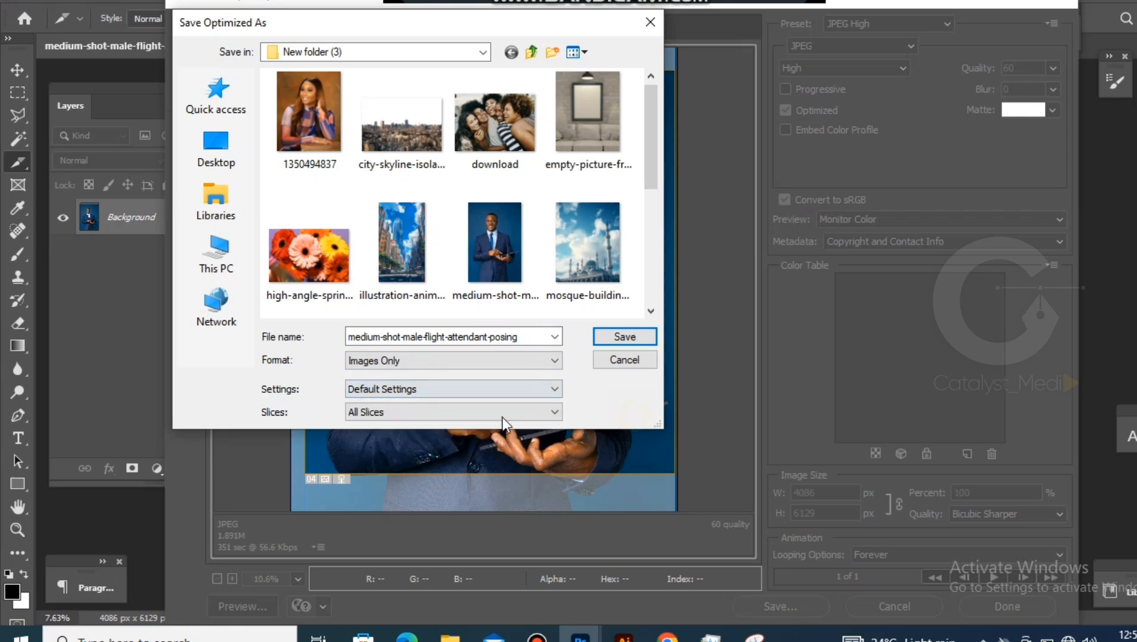
left_click(464, 412)
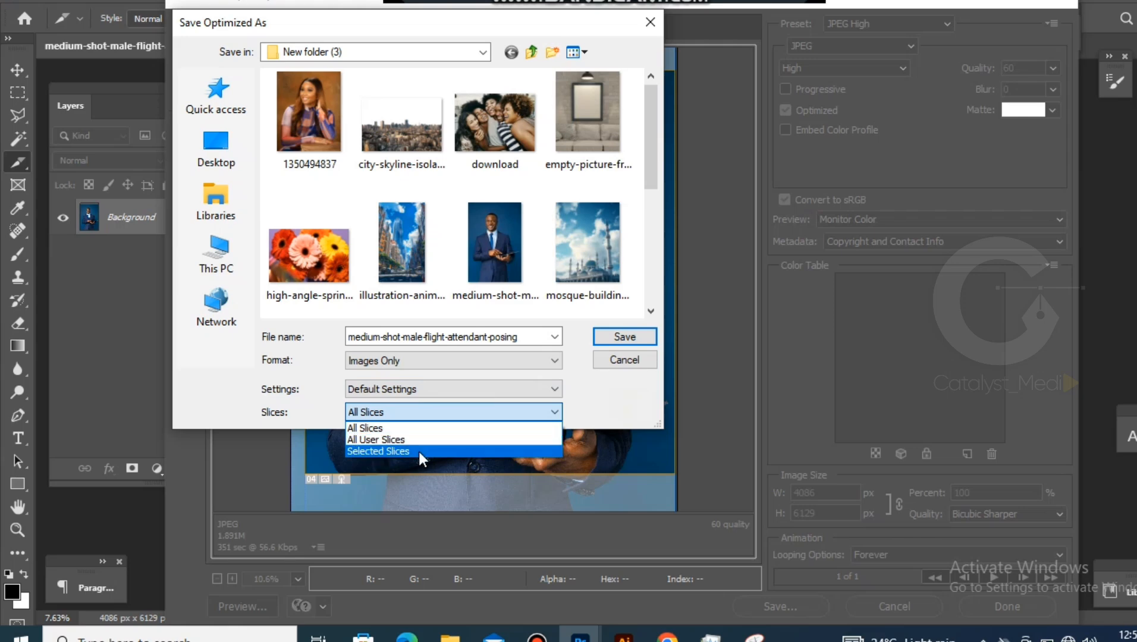
left_click(419, 450)
left_click(406, 413)
left_click(404, 429)
left_click(651, 336)
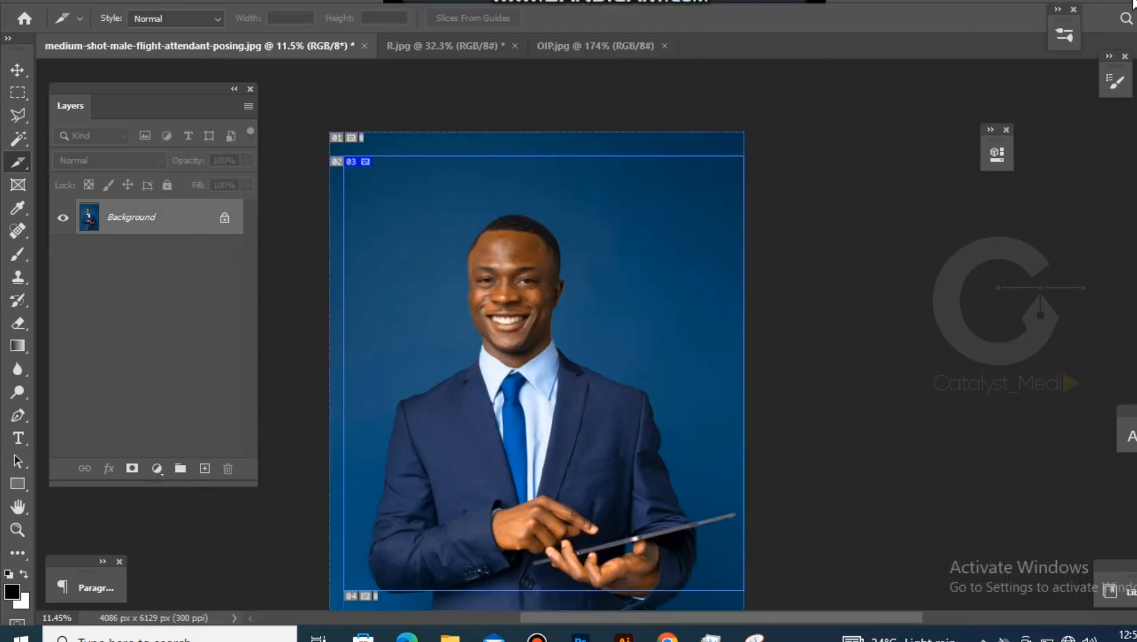
- Switch to File Explorer and examine the exported slice files in the images subfolder of New folder (3)
left_click(1079, 2)
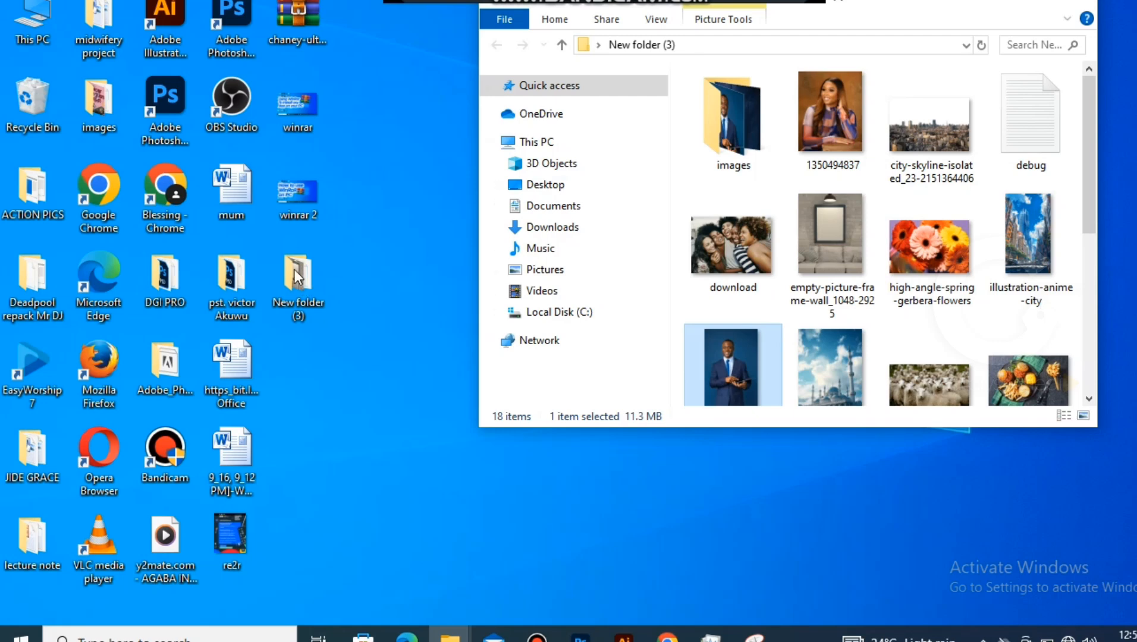
left_click(293, 268)
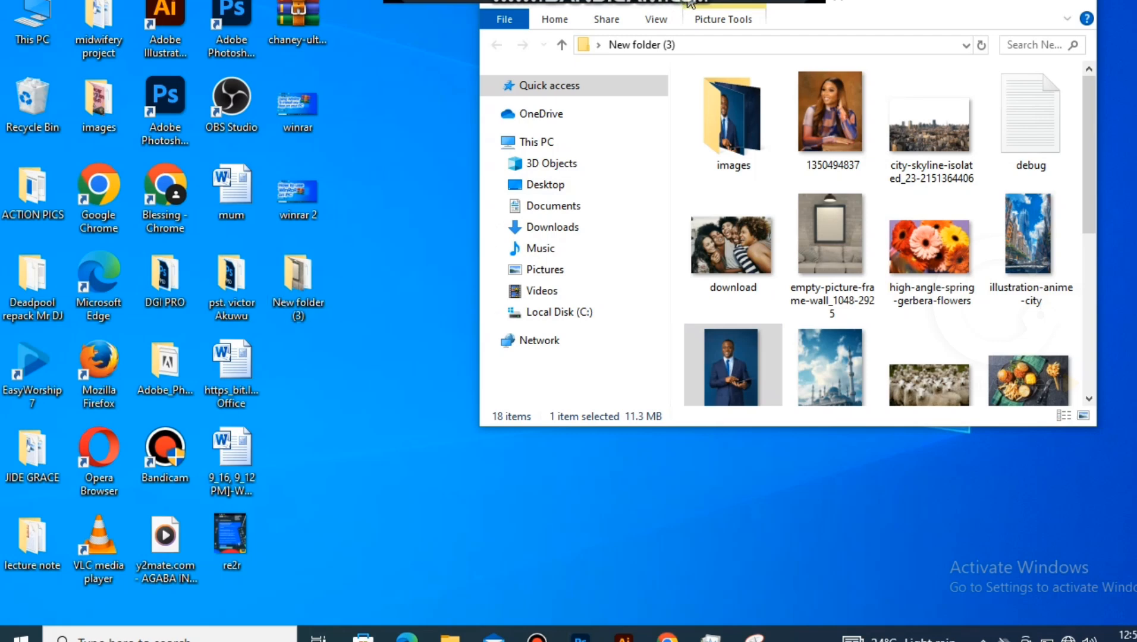
double_click(736, 133)
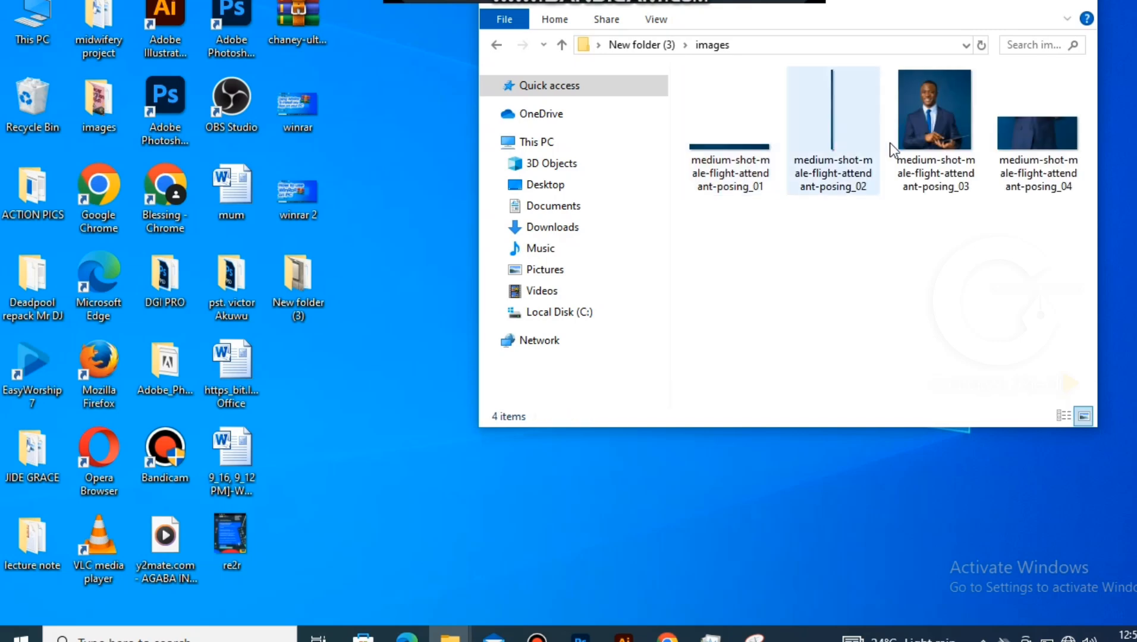
left_click(1042, 135)
left_click(932, 117)
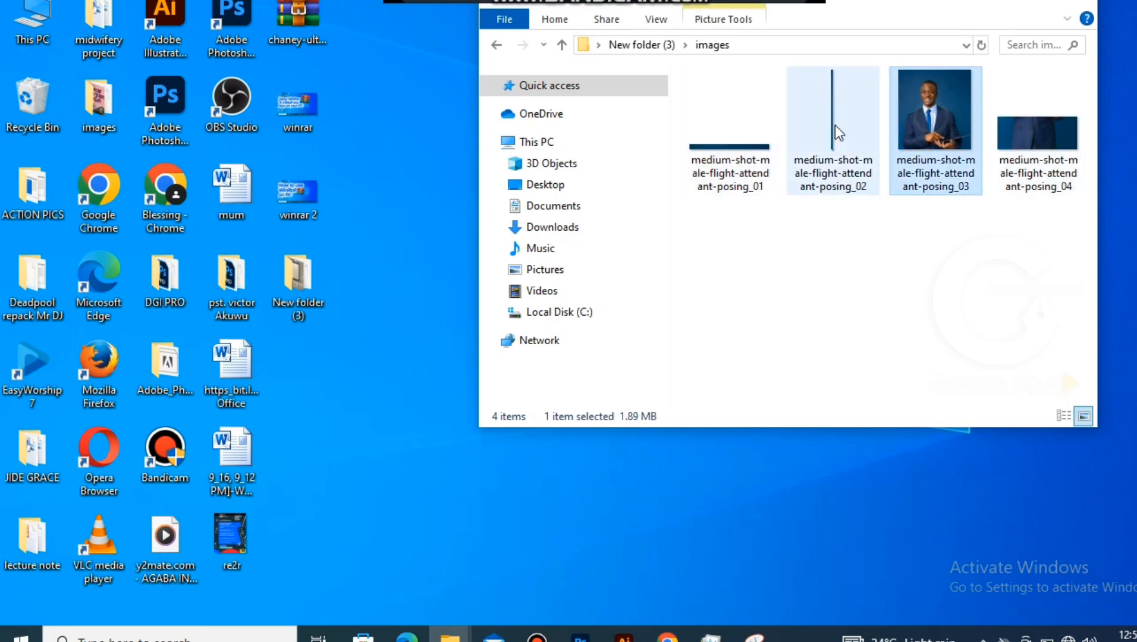
left_click(751, 146)
left_click(962, 129)
left_click(1008, 132)
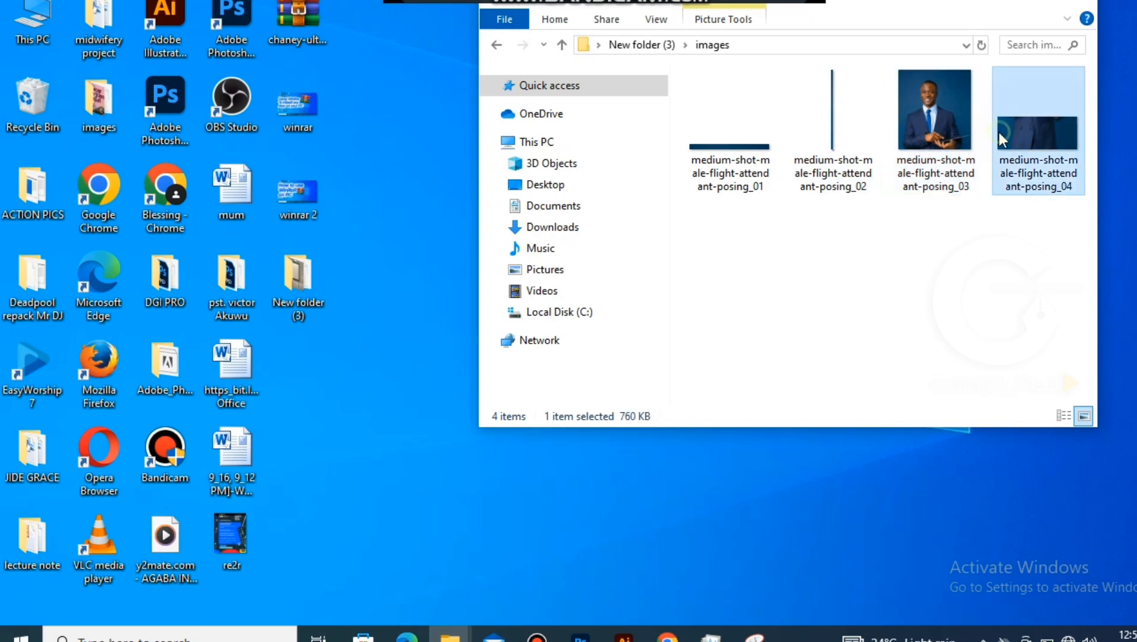
left_click(830, 120)
left_click(739, 154)
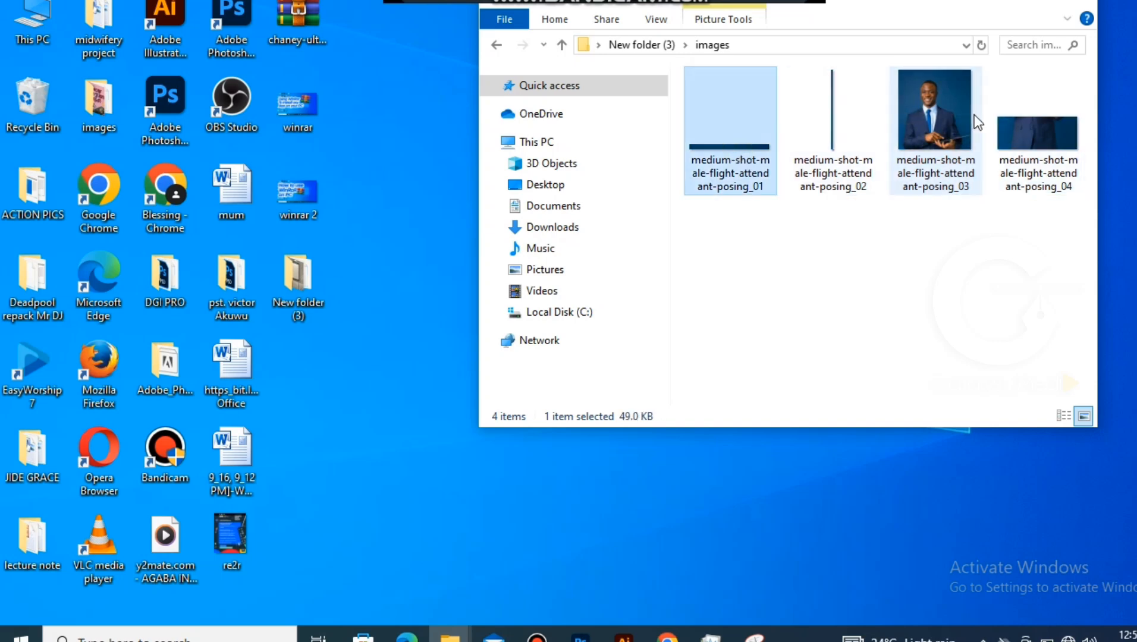
left_click(496, 45)
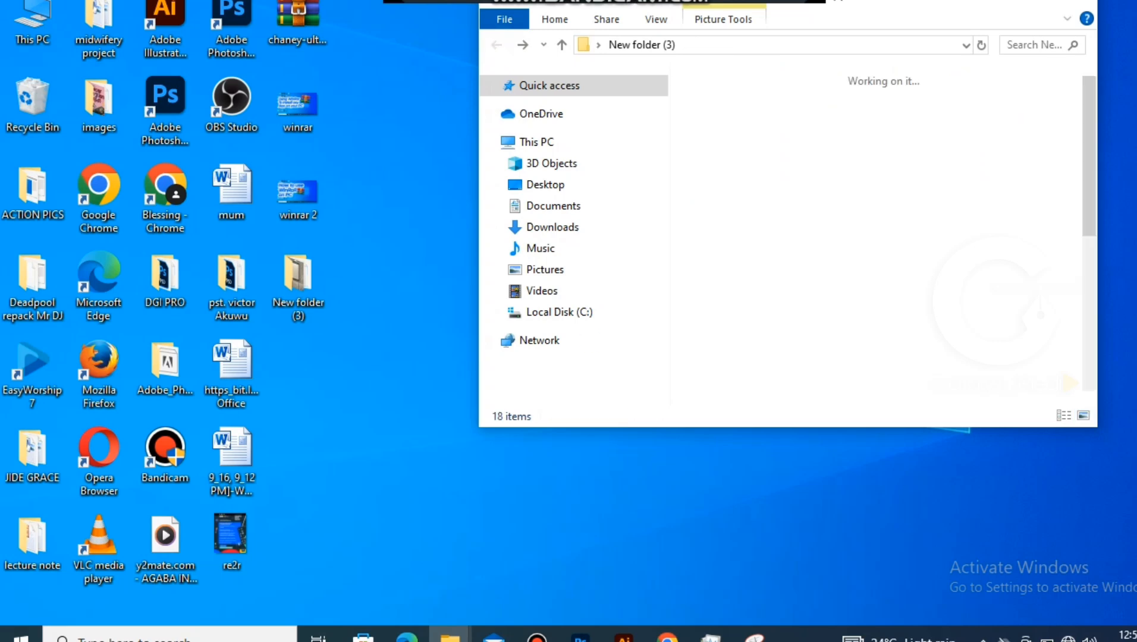
- Switch back to Photoshop and draw an elliptical frame over the burger plate in OIP.jpg with the Frame tool
left_click(580, 636)
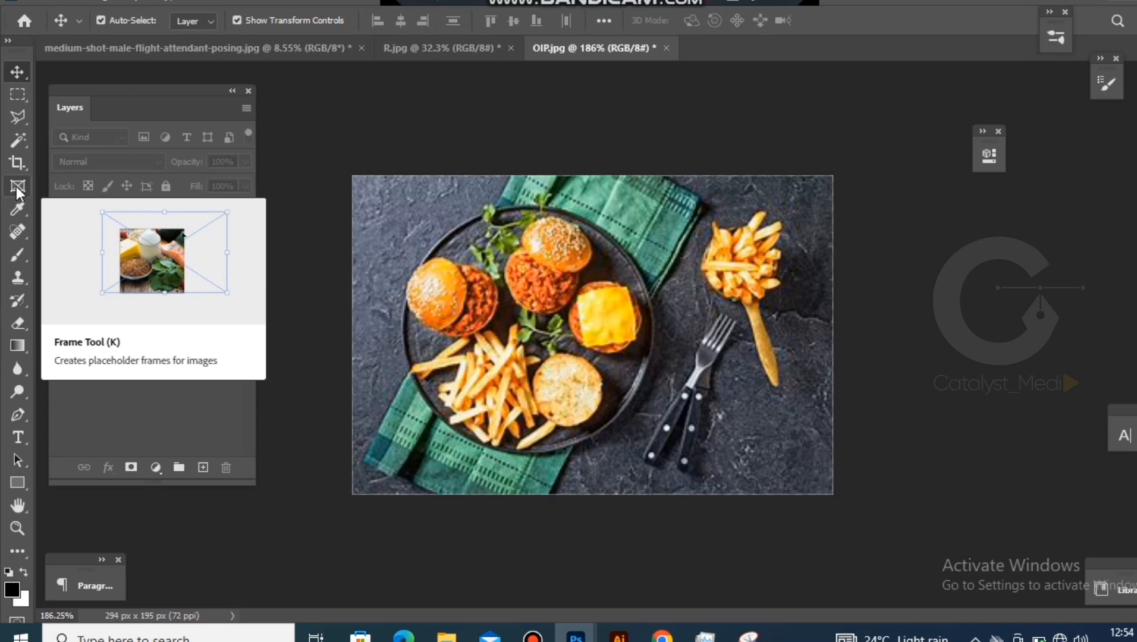
left_click(17, 188)
scroll(550, 279, "up", 3)
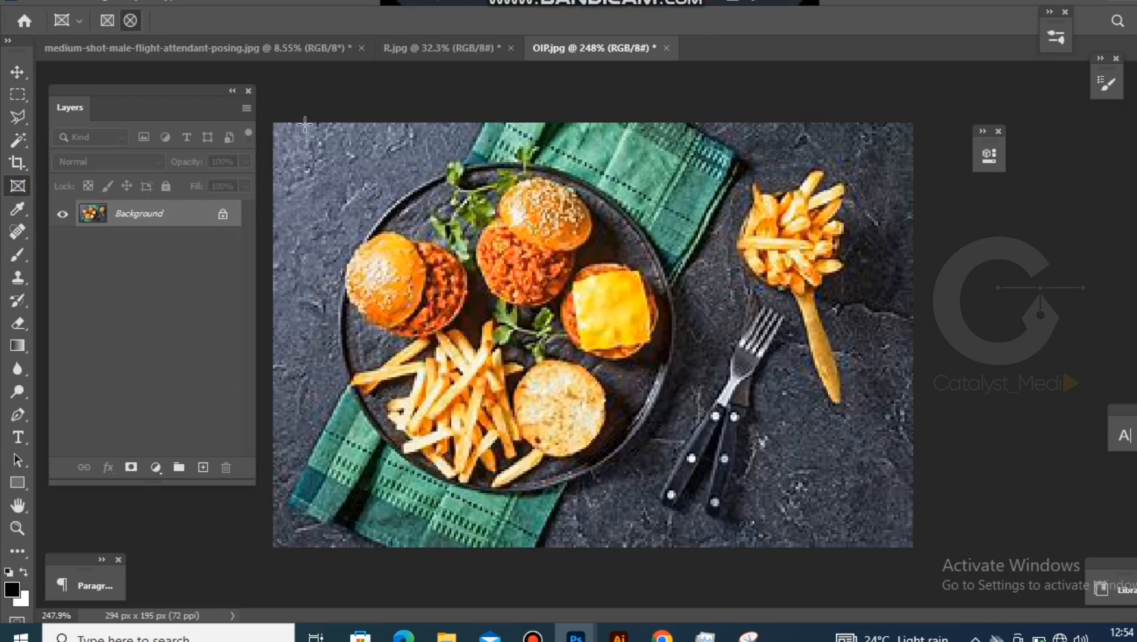
left_click_drag(464, 235, 674, 506)
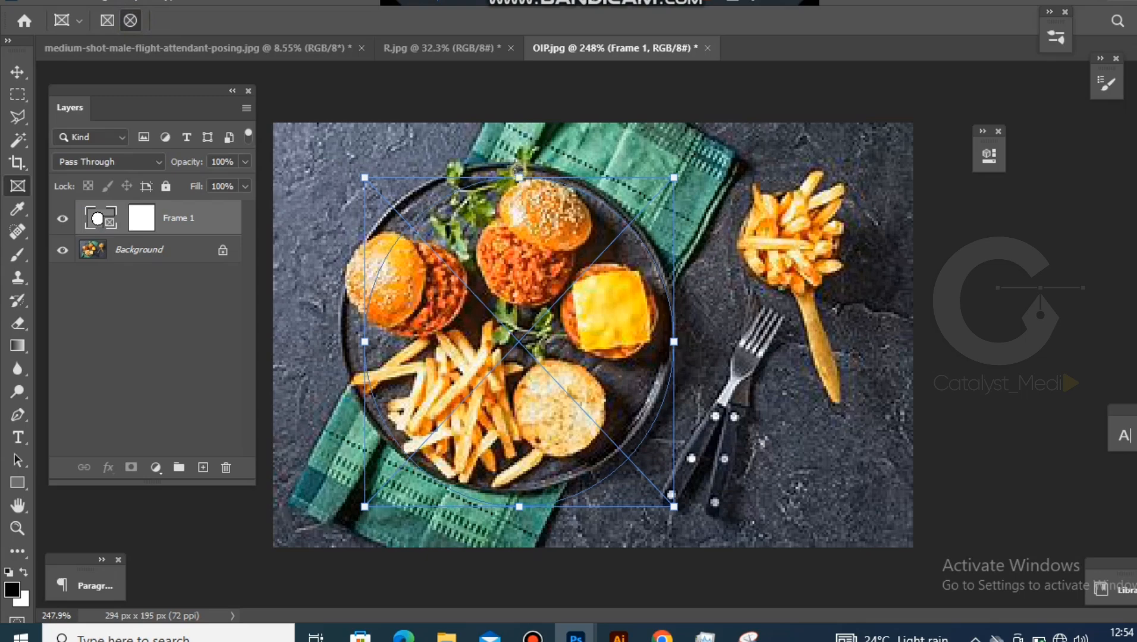
- Reposition and resize the elliptical frame with the Move tool so it fits the outline of the burger plate
left_click_drag(507, 139, 519, 180)
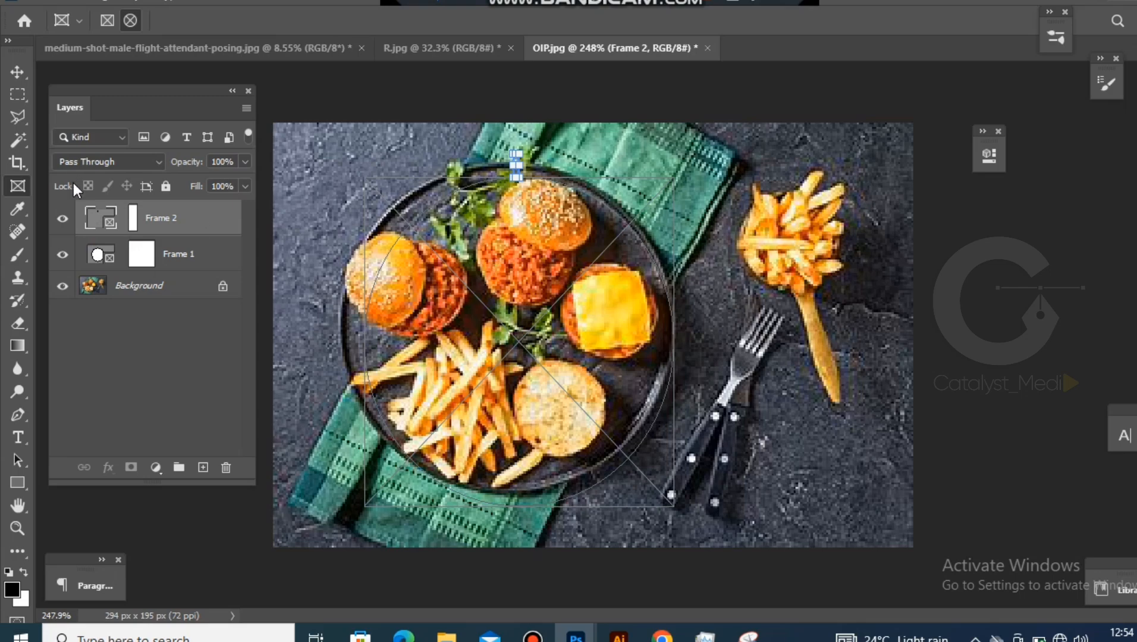
key("ctrl+z")
key("v")
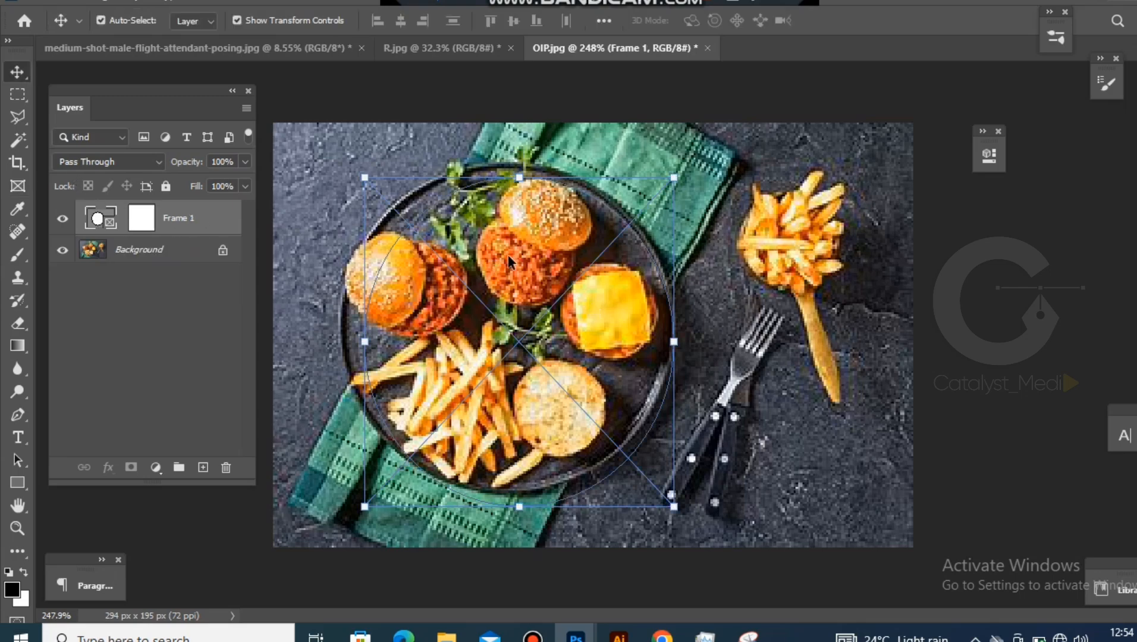
left_click_drag(519, 333, 668, 306)
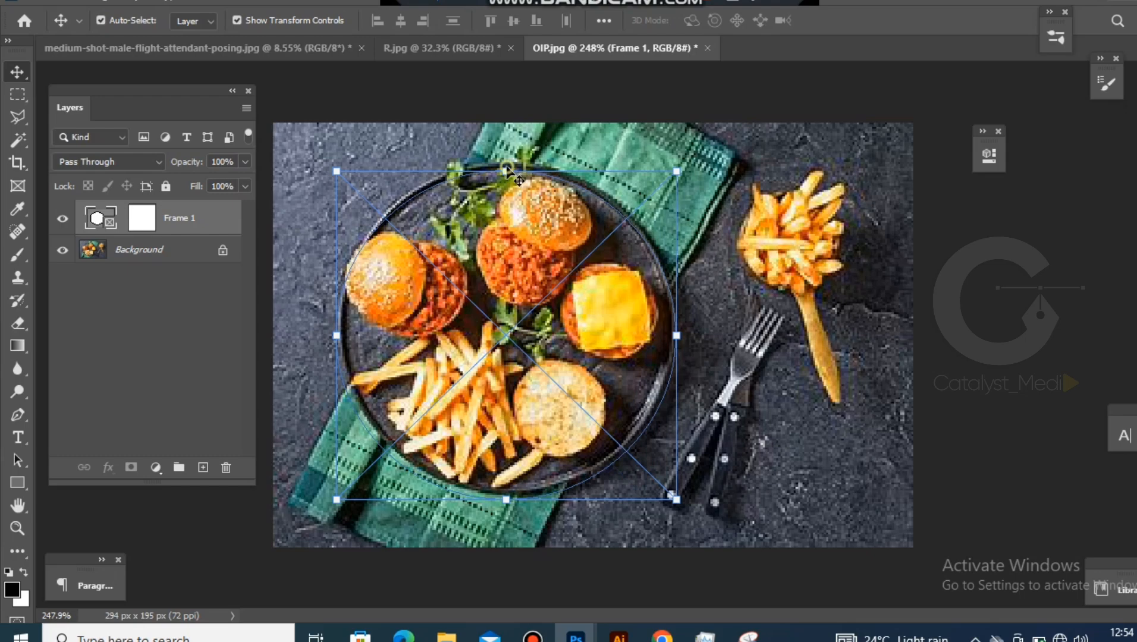
left_click_drag(506, 168, 324, 207)
left_click_drag(502, 171, 506, 151)
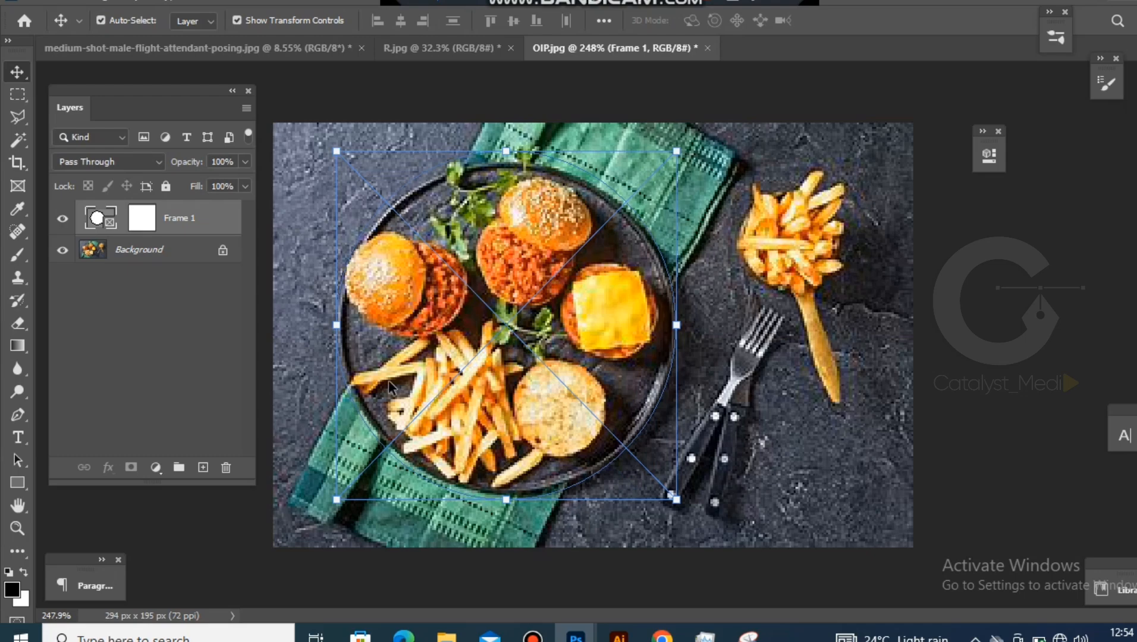
scroll(503, 141, "up", 1)
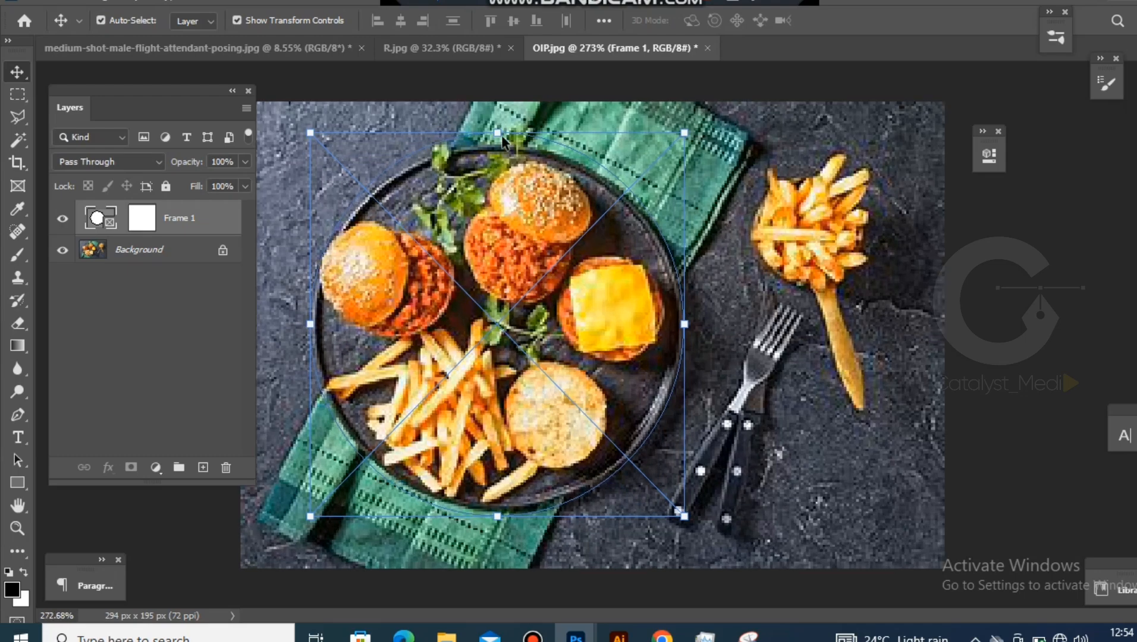
left_click_drag(498, 130, 499, 144)
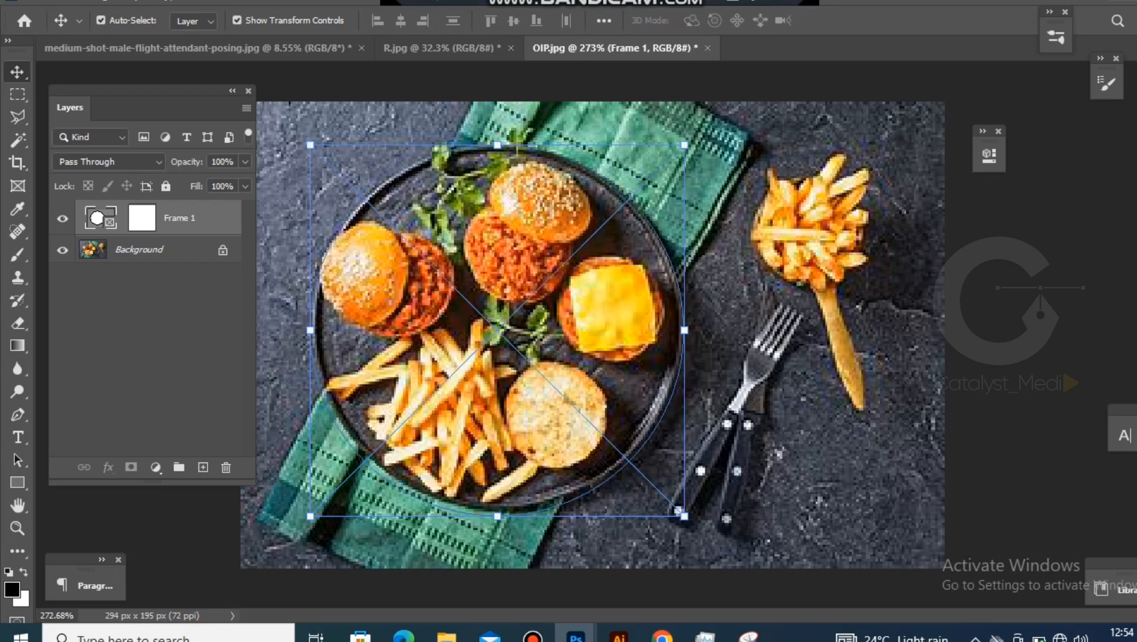
- Switch to File Explorer and place the high-angle-spring-gerbera-flowers image from New folder (3) into the elliptical frame in Photoshop
left_click(1121, 1)
scroll(933, 297, "down", 3)
scroll(932, 262, "up", 3)
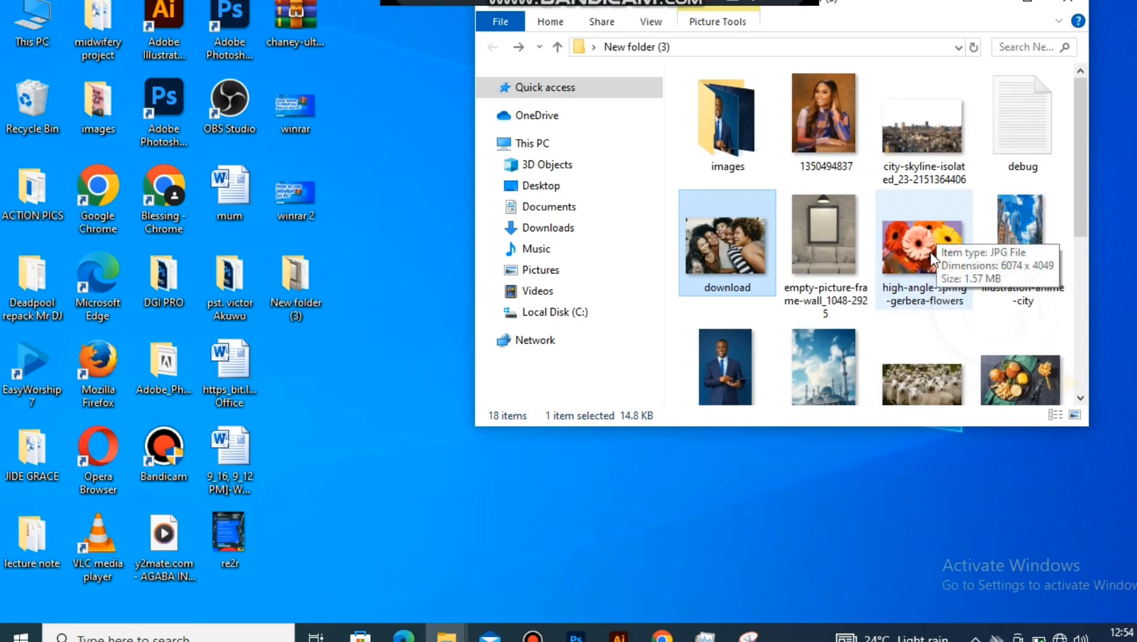
left_click_drag(930, 252, 541, 351)
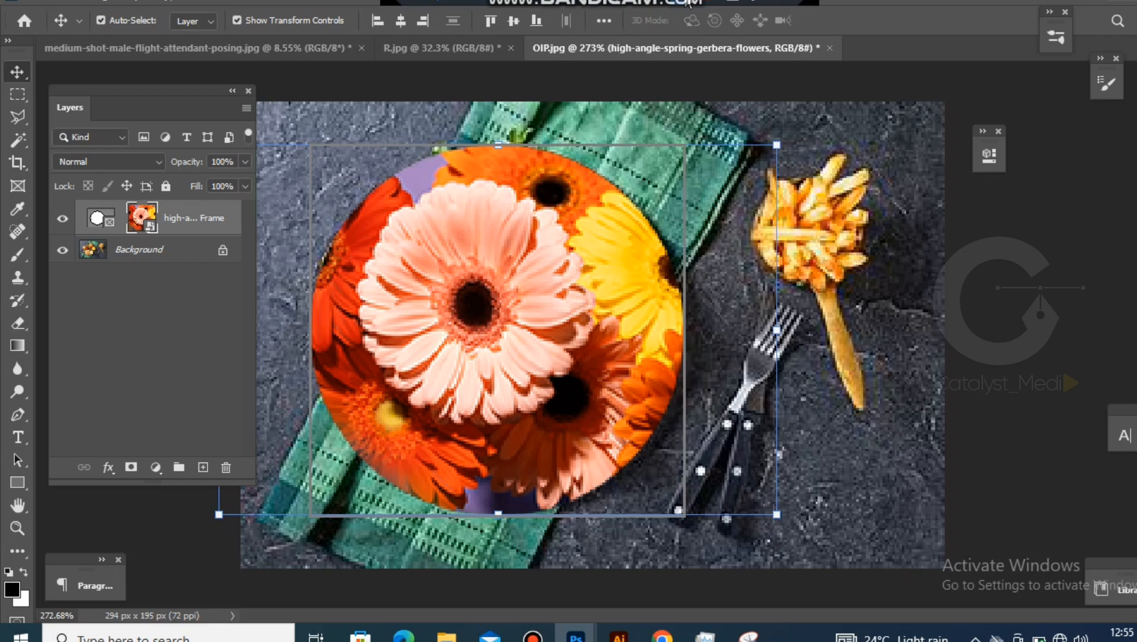
- Select the filled flower frame as a whole, including both the frame and its image
key("ctrl+minus")
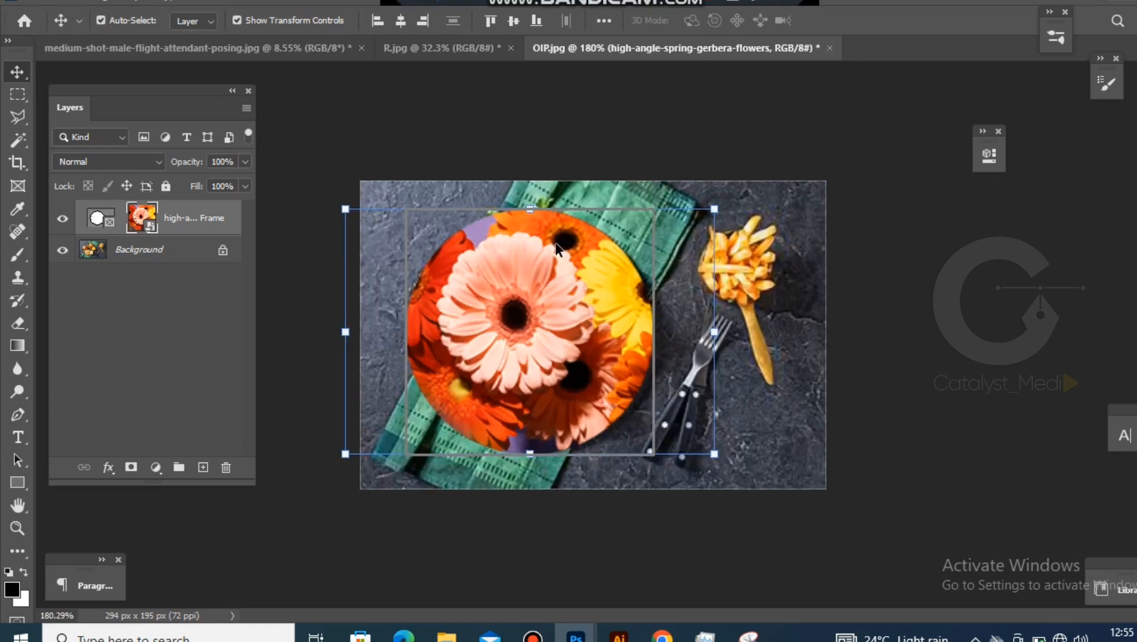
left_click(206, 218)
left_click(550, 334)
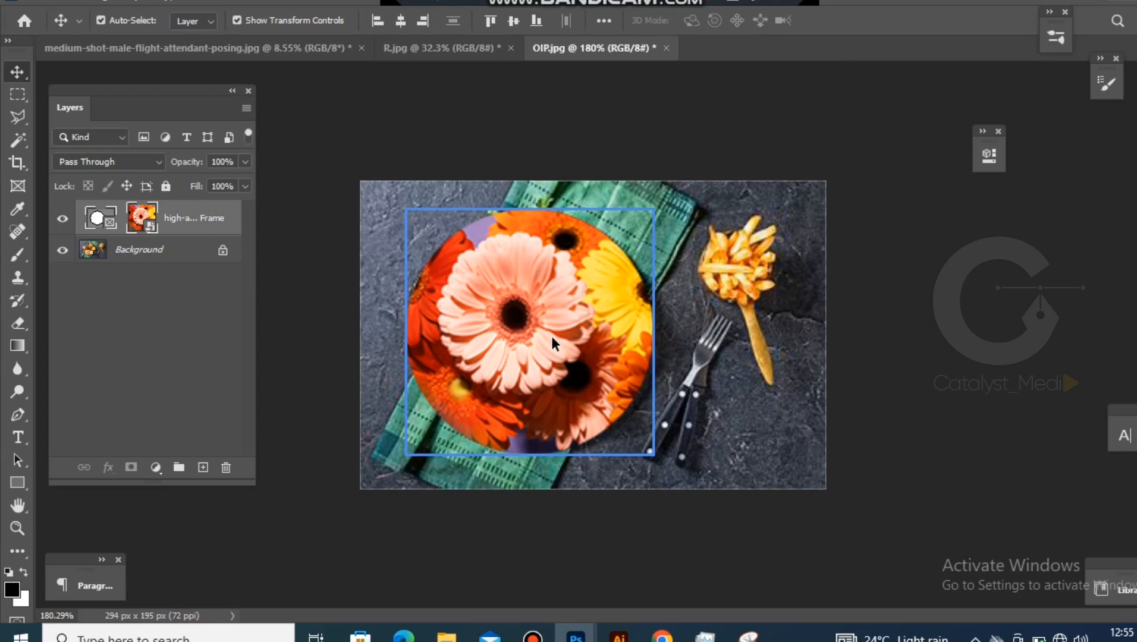
scroll(551, 334, "down", 8)
scroll(550, 334, "up", 7)
left_click(14, 78)
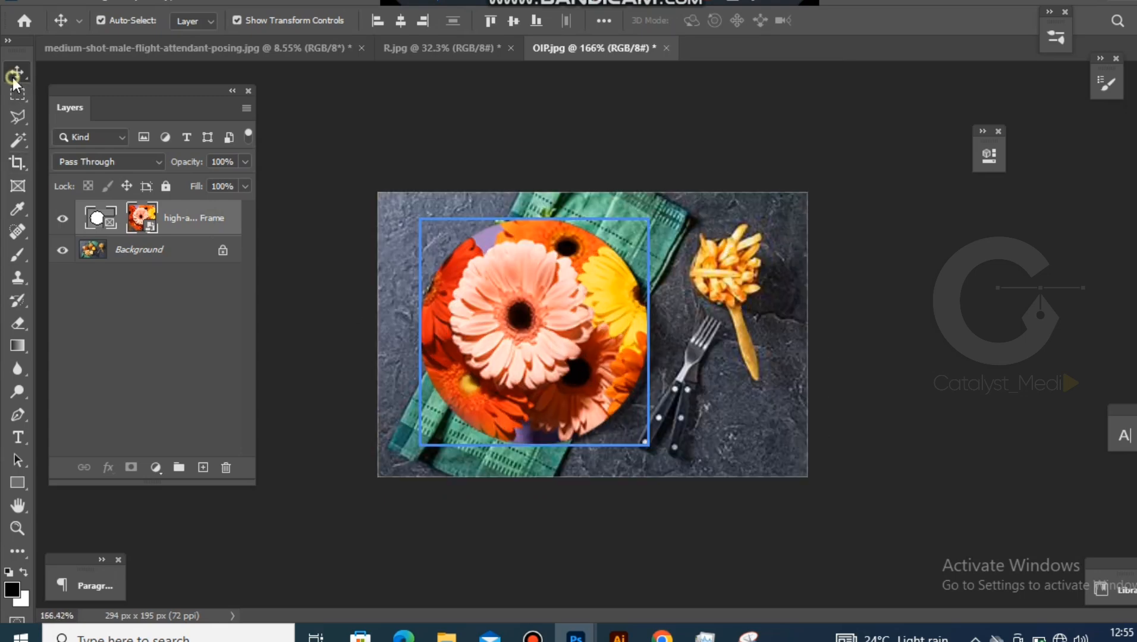
left_click(173, 253)
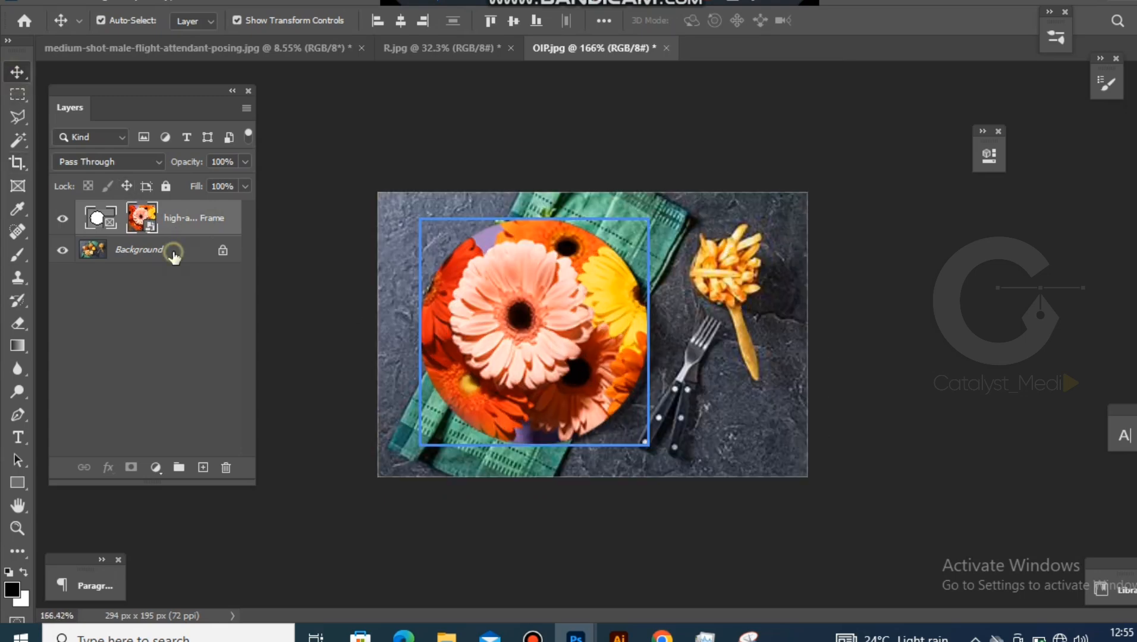
scroll(559, 320, "up", 1)
left_click(559, 320)
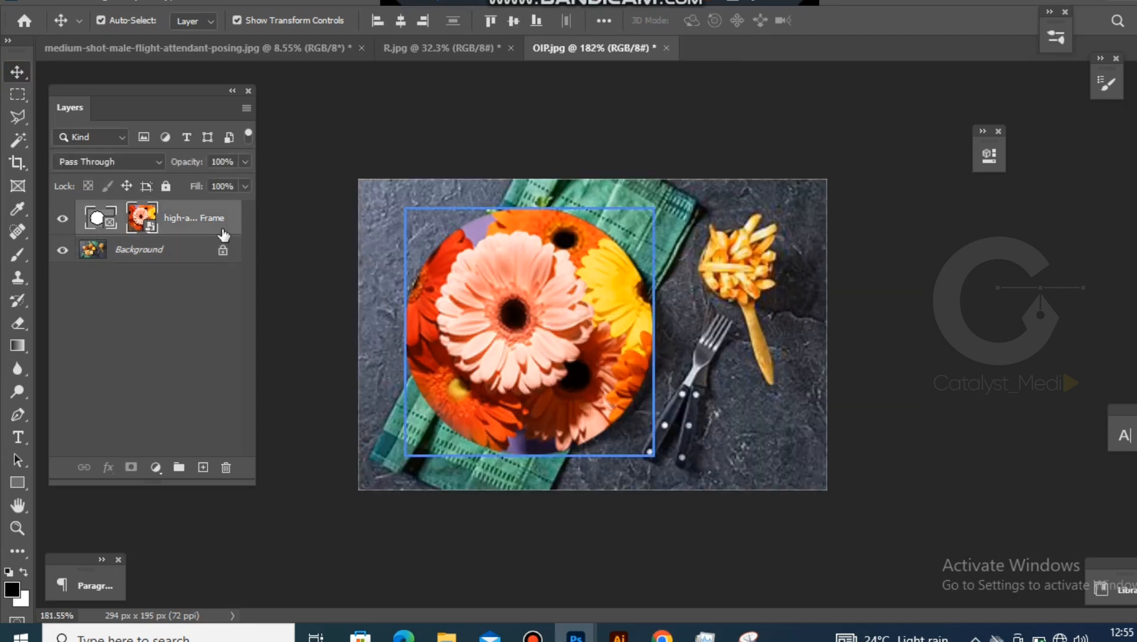
right_click(183, 218)
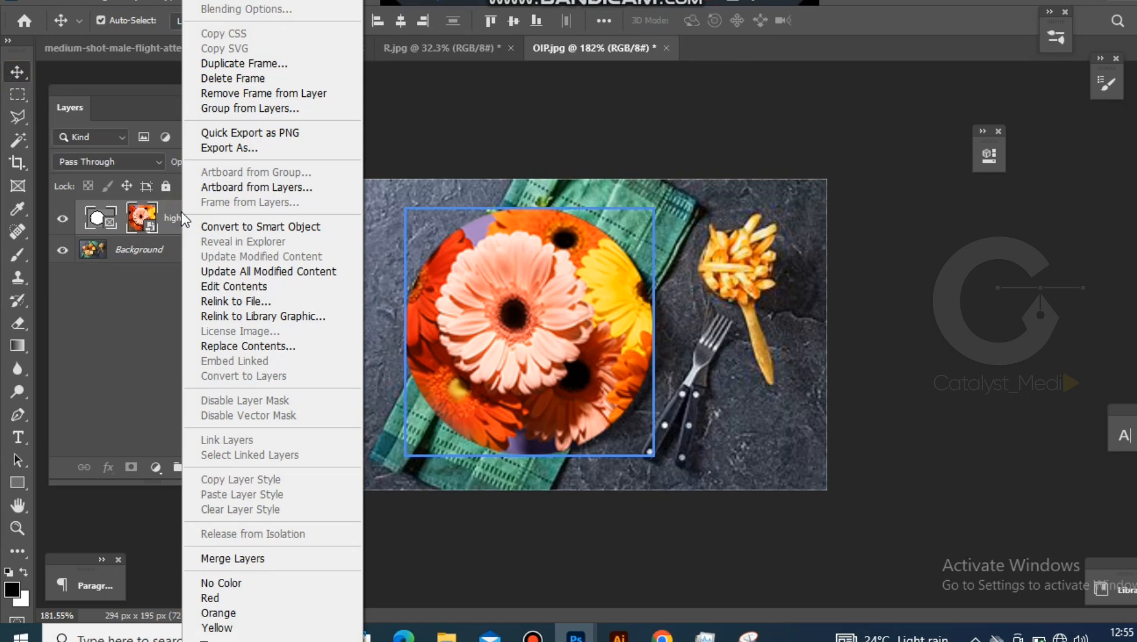
left_click(150, 345)
scroll(475, 303, "up", 3)
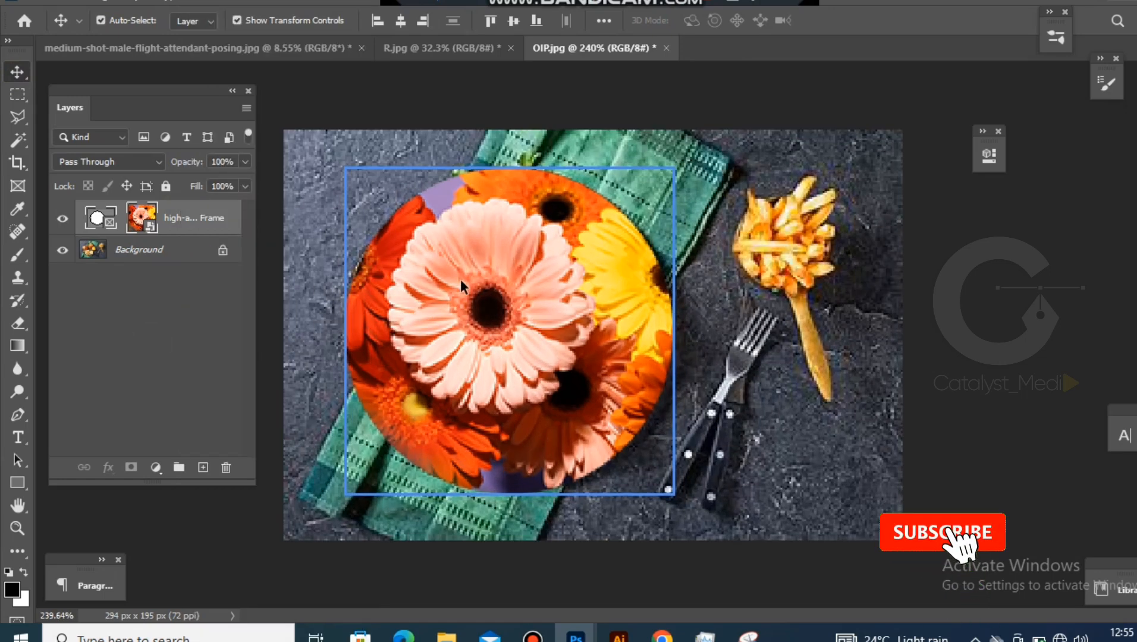
- Activate the Frame tool again and set it to the rectangular frame shape
left_click(17, 189)
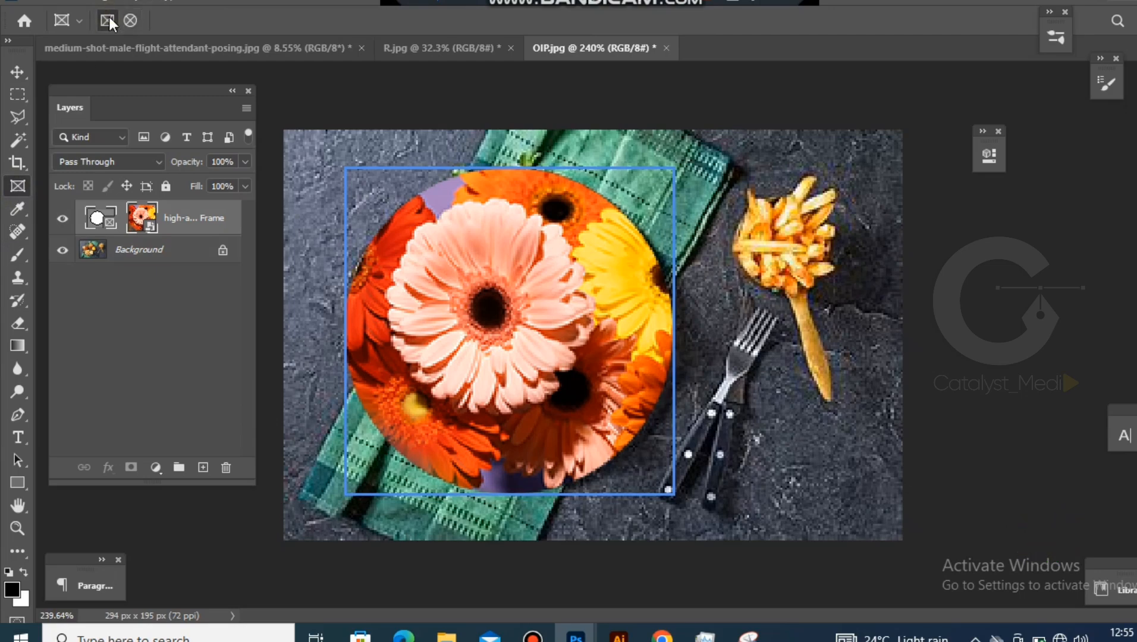
left_click(78, 22)
left_click(78, 22)
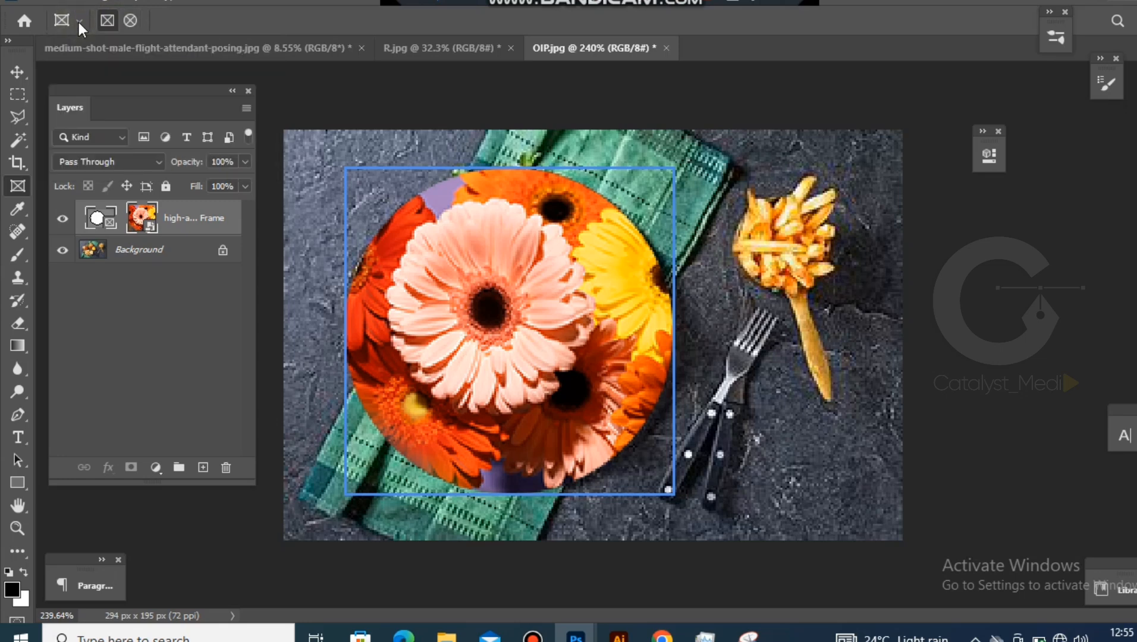